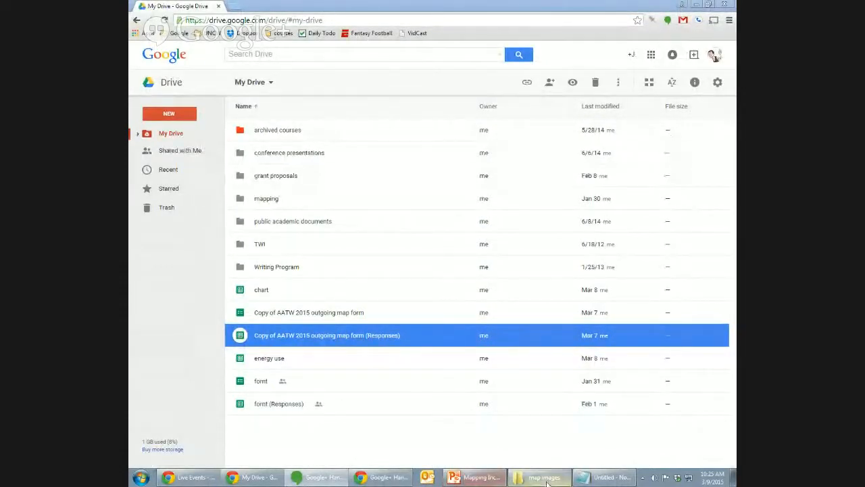
Switch to the Adobe Reader window showing the alumni map PDF.
mouse_move(257, 477)
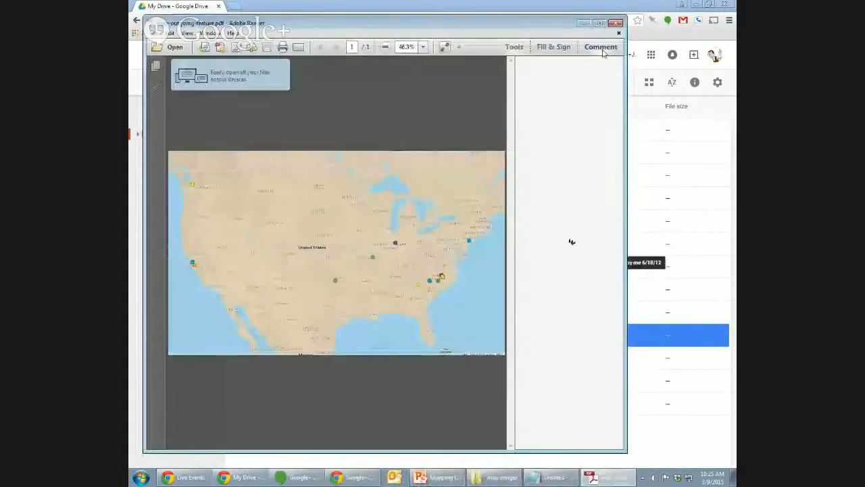
Maximize Reader and enlarge the map to 100%, panning across the markers.
left_click(599, 24)
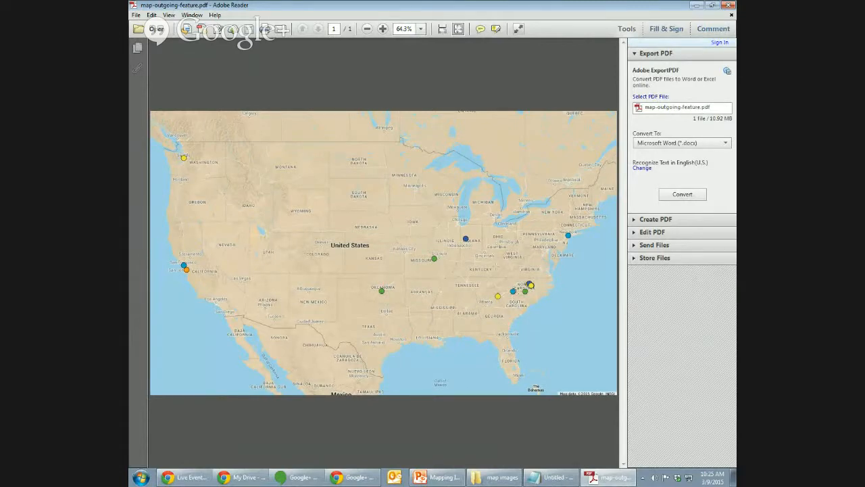
left_click(383, 28)
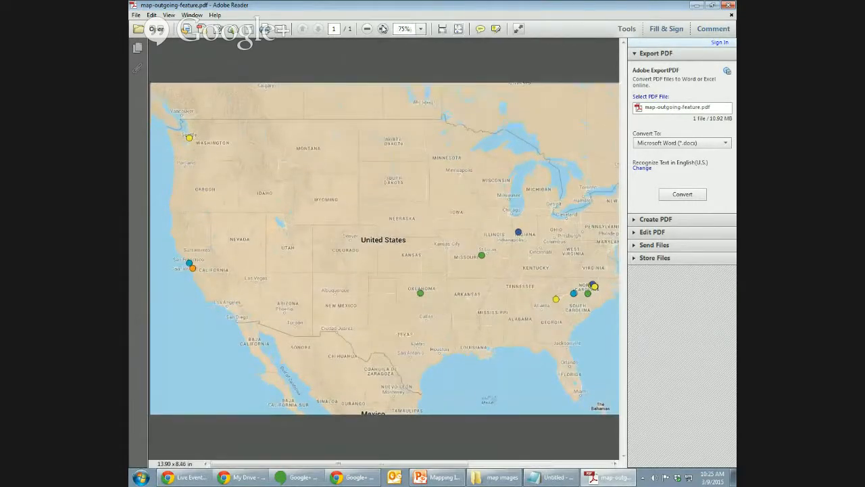
left_click(383, 28)
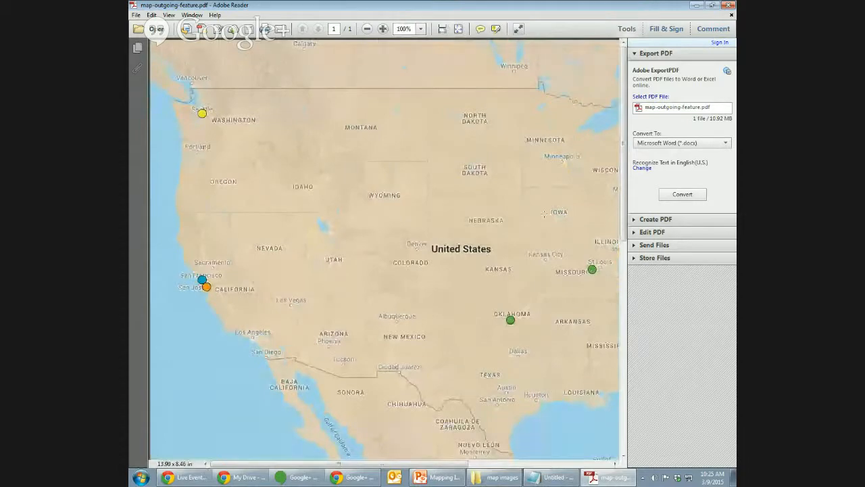
left_click_drag(551, 229, 472, 229)
left_click(557, 191)
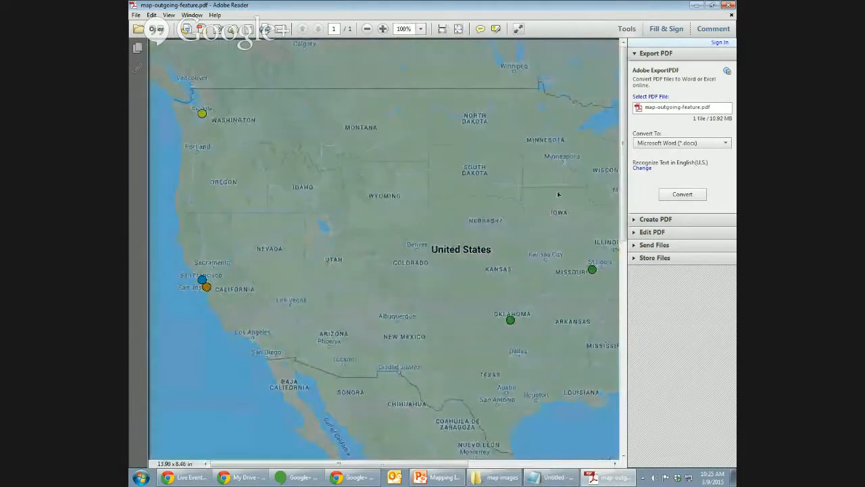
left_click(560, 211)
left_click_drag(454, 464, 583, 471)
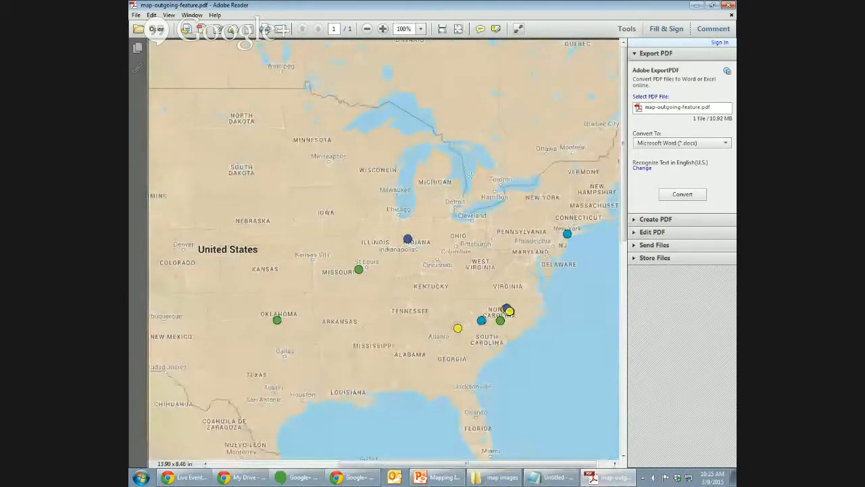
Zoom the map to 125% and then about 200%, scrolling to inspect markers.
left_click(383, 29)
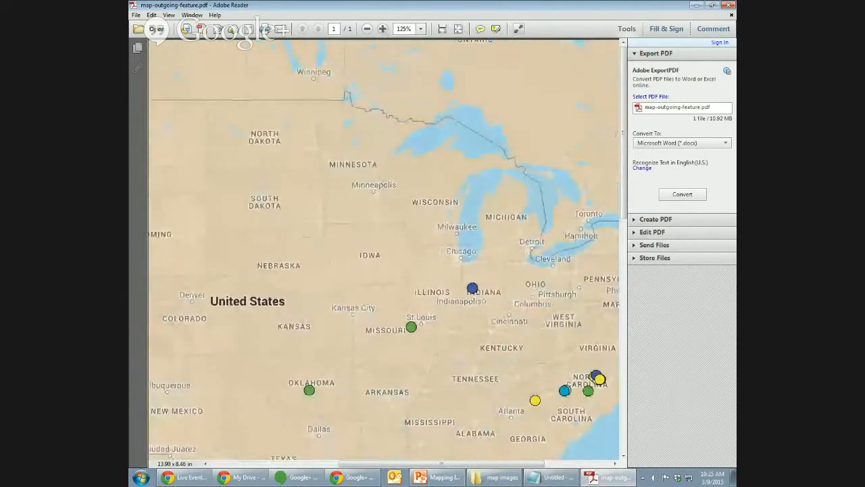
left_click_drag(544, 465, 582, 464)
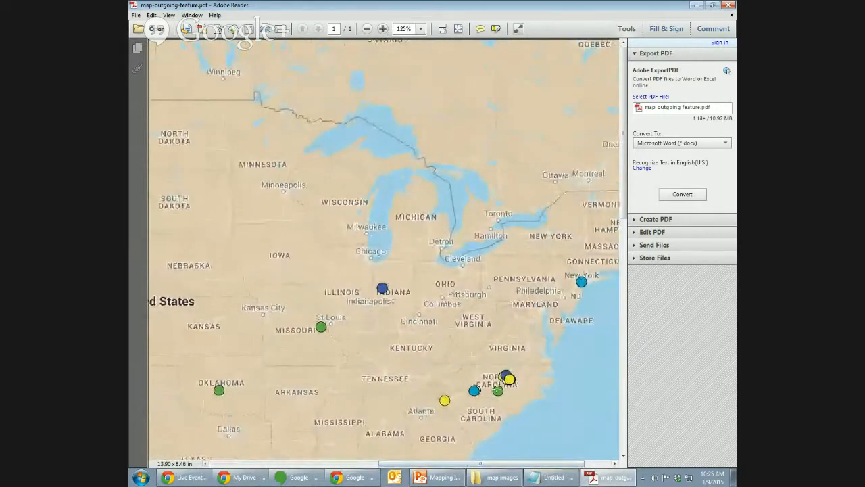
left_click(383, 29)
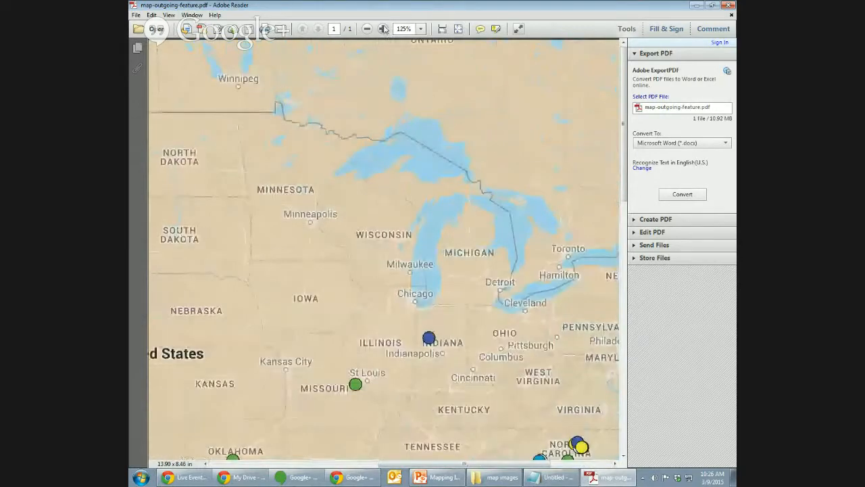
left_click(383, 29)
left_click_drag(488, 465, 591, 465)
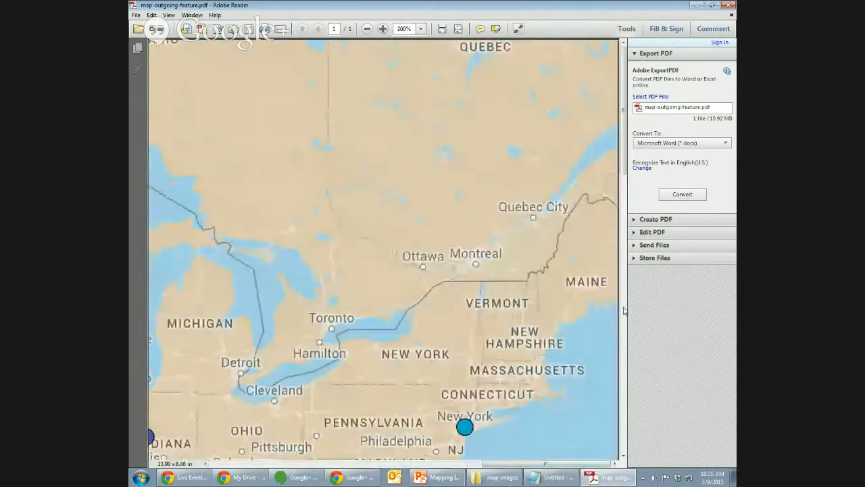
left_click_drag(624, 171, 624, 334)
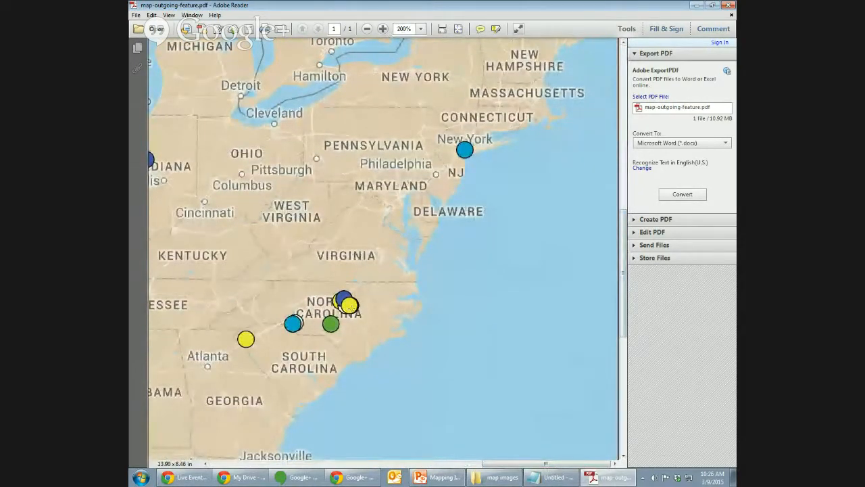
Shrink the map back to 75% so the whole US is visible.
left_click(367, 29)
left_click(367, 29)
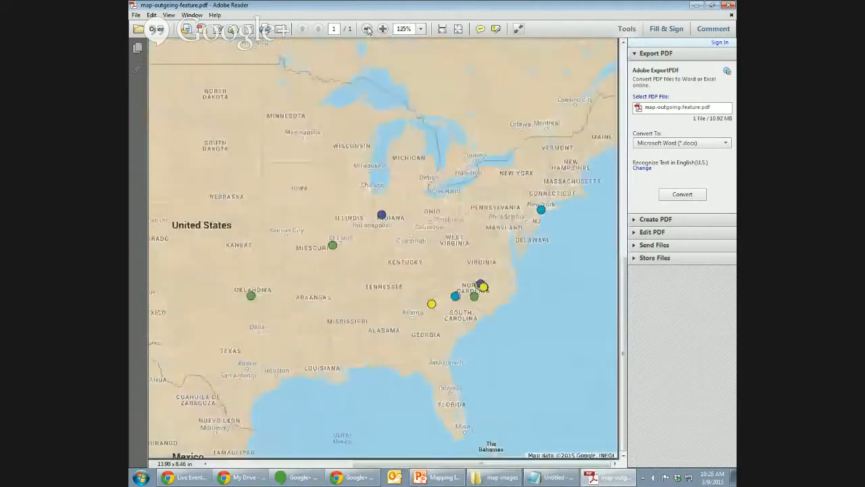
left_click(367, 29)
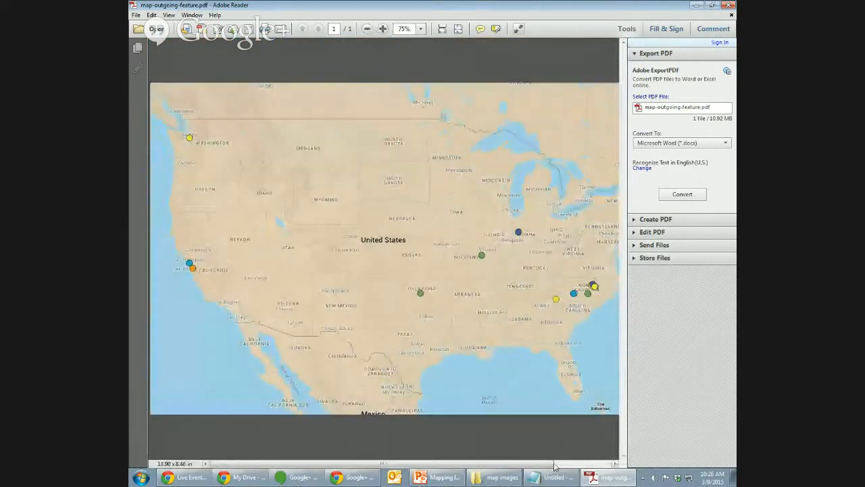
left_click_drag(548, 465, 568, 471)
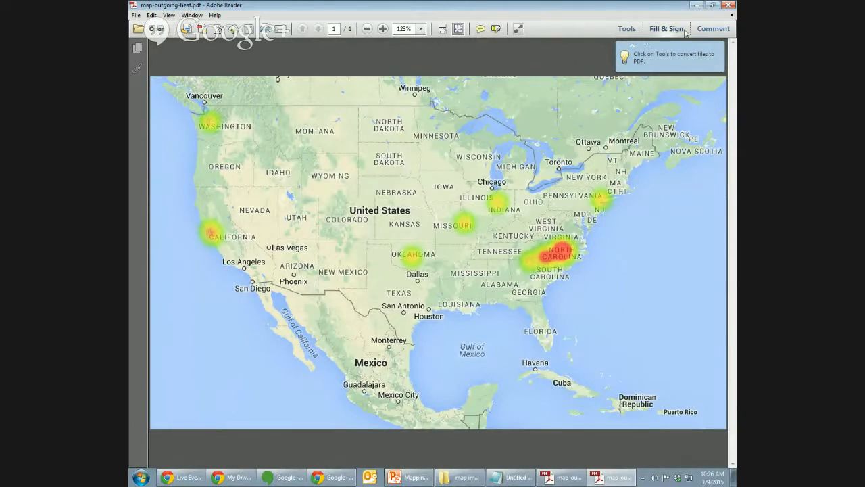
left_click(728, 5)
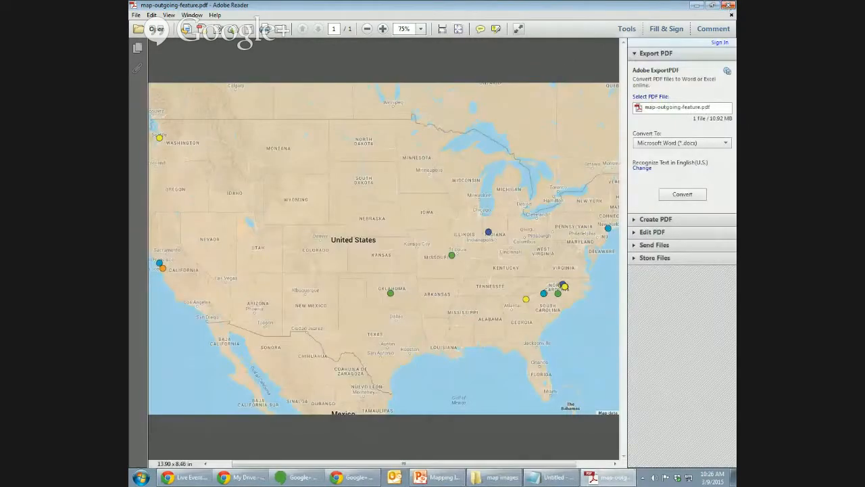
left_click(186, 476)
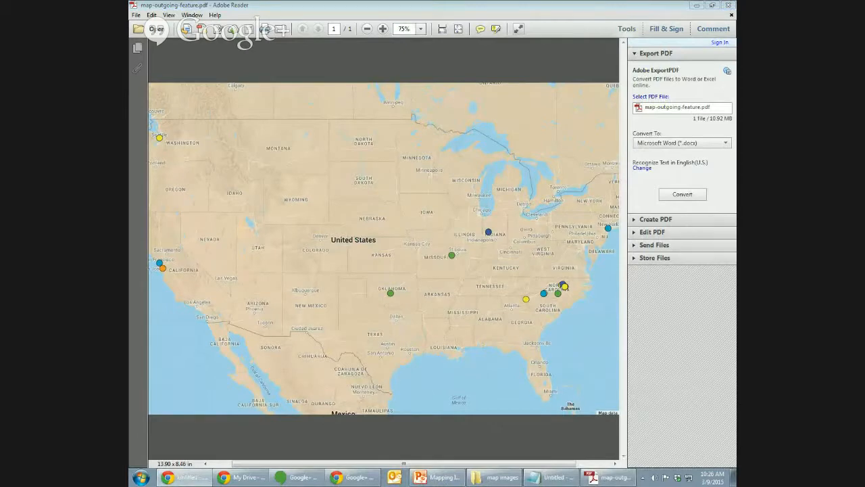
Close Adobe Reader, give the Alumni map its own window, and inspect the Oklahoma marker.
left_click(729, 5)
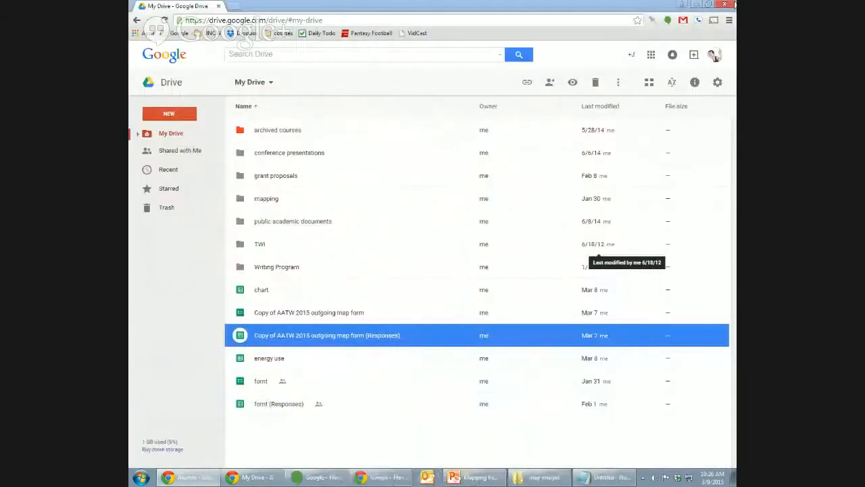
left_click_drag(735, 27, 452, 34)
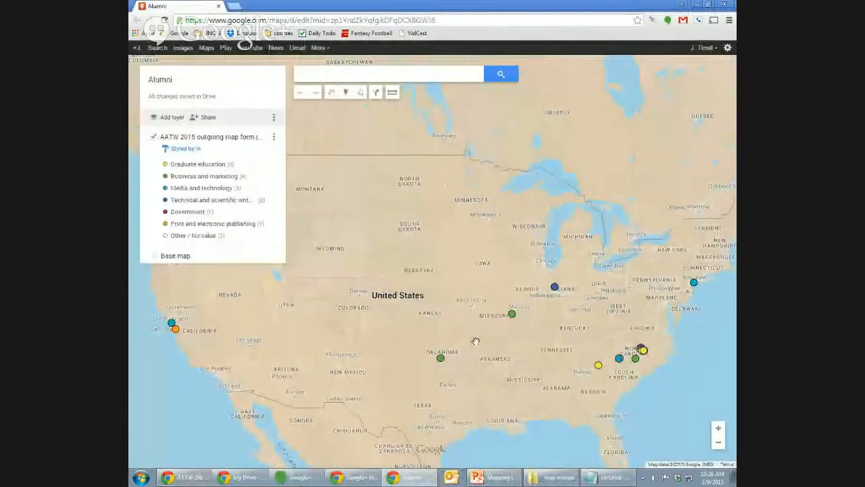
left_click(440, 357)
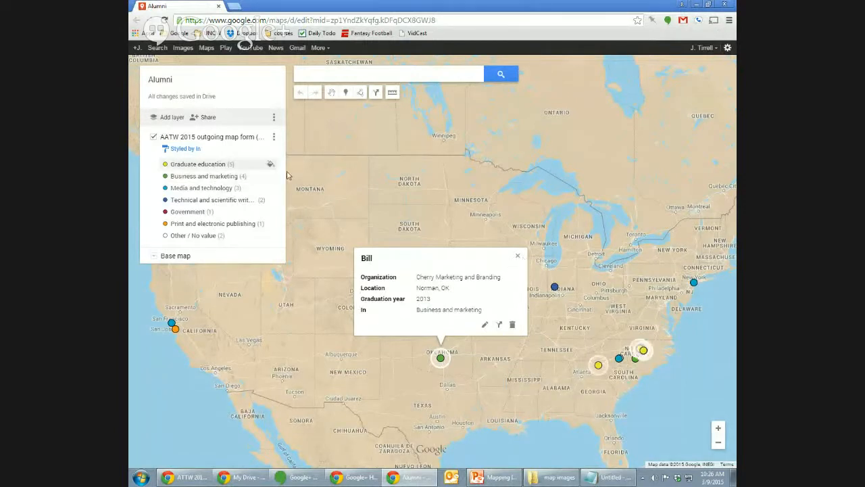
left_click(518, 258)
Zoom in on North Carolina to separate the Raleigh and Charlotte markers.
left_click_drag(644, 353, 615, 322)
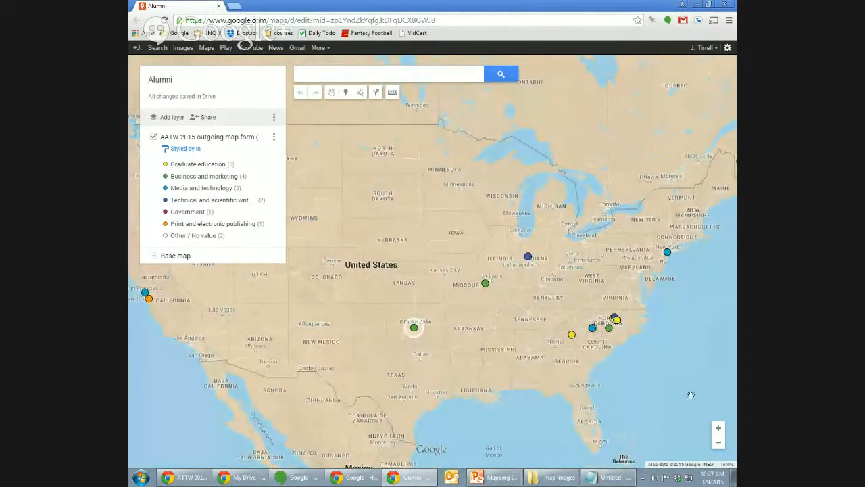
left_click(718, 430)
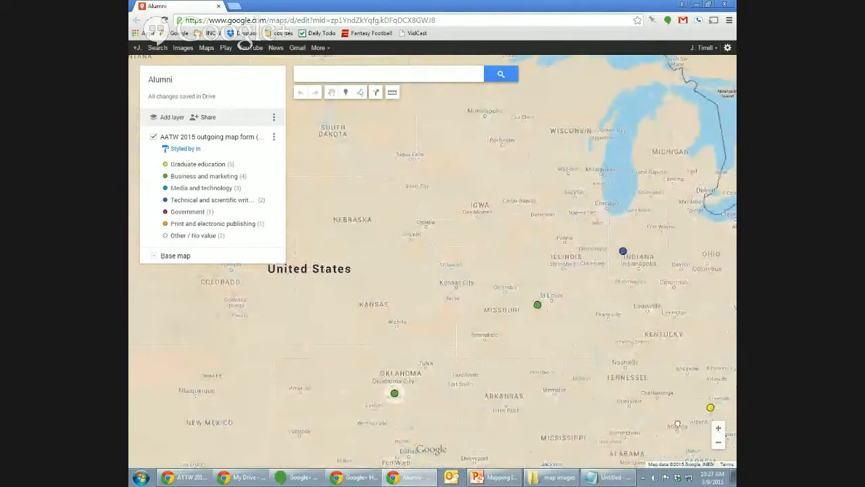
left_click_drag(679, 423, 460, 354)
scroll(603, 331, "up", 1)
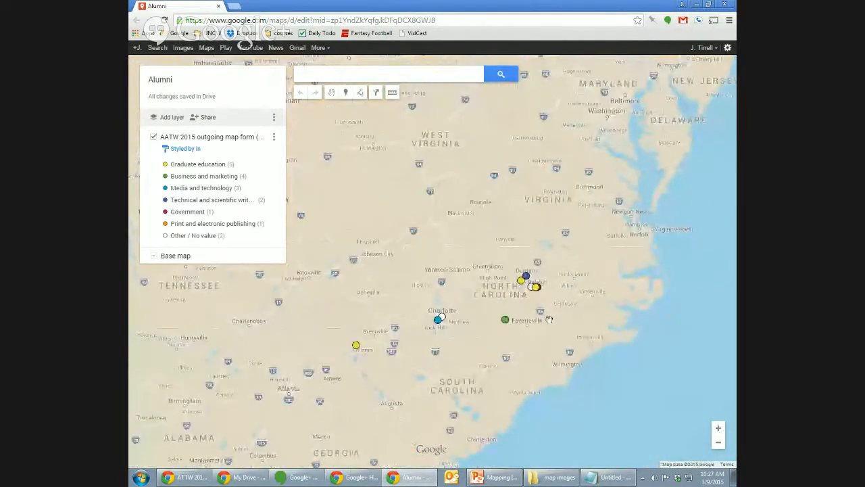
scroll(553, 315, "up", 1)
scroll(534, 298, "up", 1)
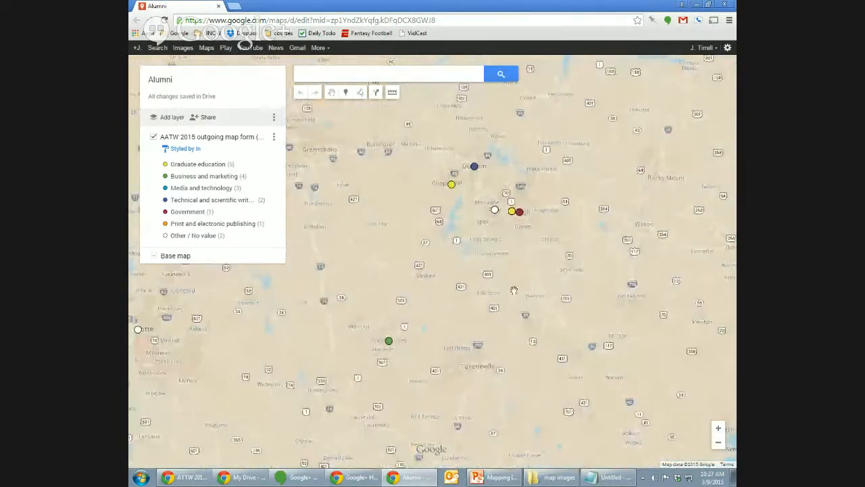
left_click_drag(505, 204, 585, 242)
left_click_drag(473, 311, 575, 276)
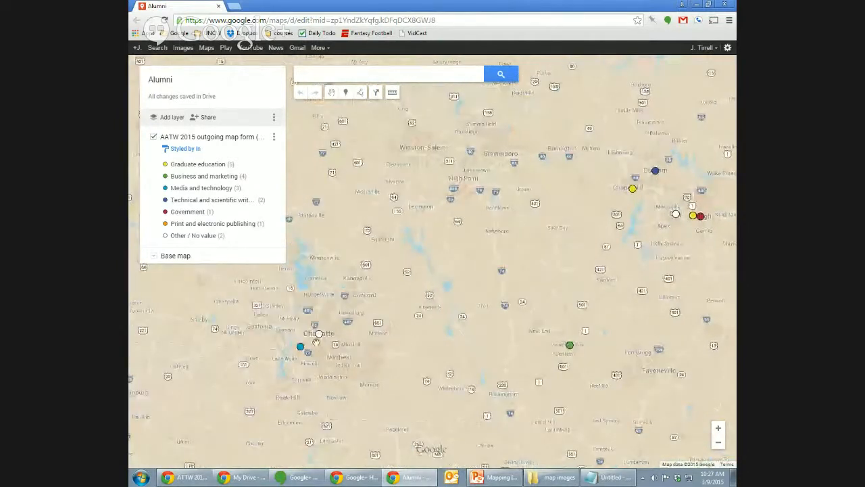
Zoom back out to the eastern US, revealing the Missouri and Oklahoma markers.
left_click(719, 443)
left_click(719, 443)
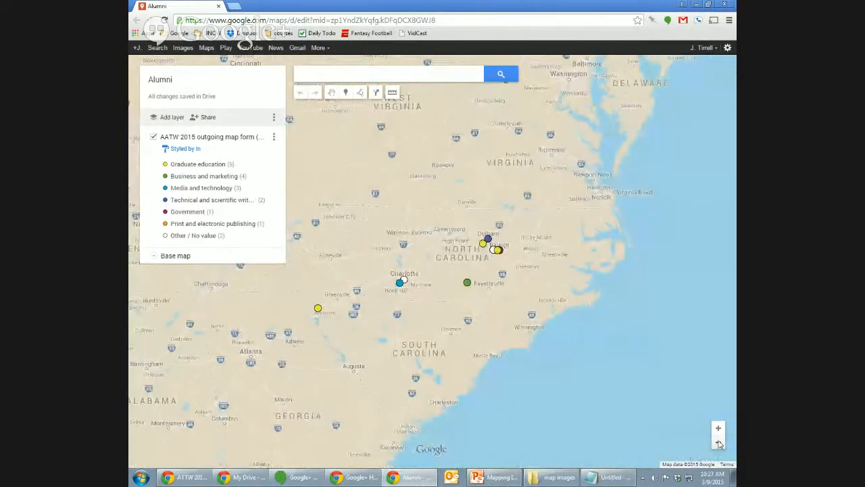
left_click_drag(555, 386, 607, 402)
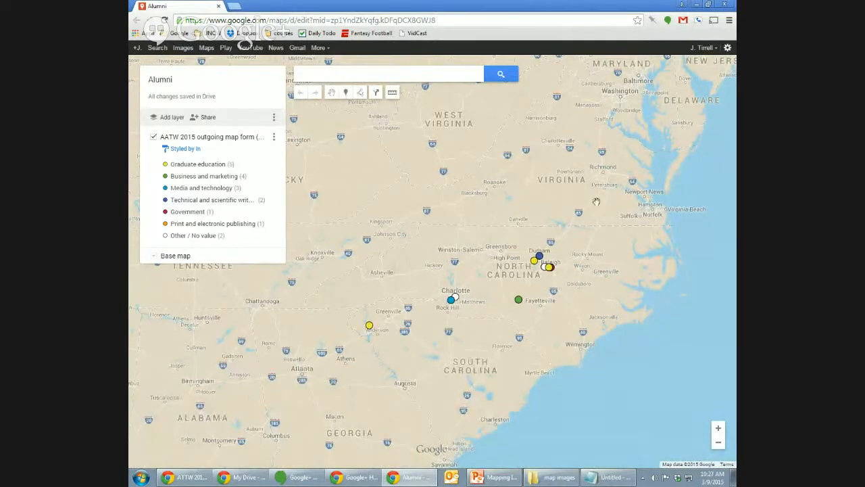
left_click(719, 442)
left_click_drag(534, 346, 701, 363)
Zoom out to the whole US, check the New York marker's card, then close the Alumni map.
left_click(718, 443)
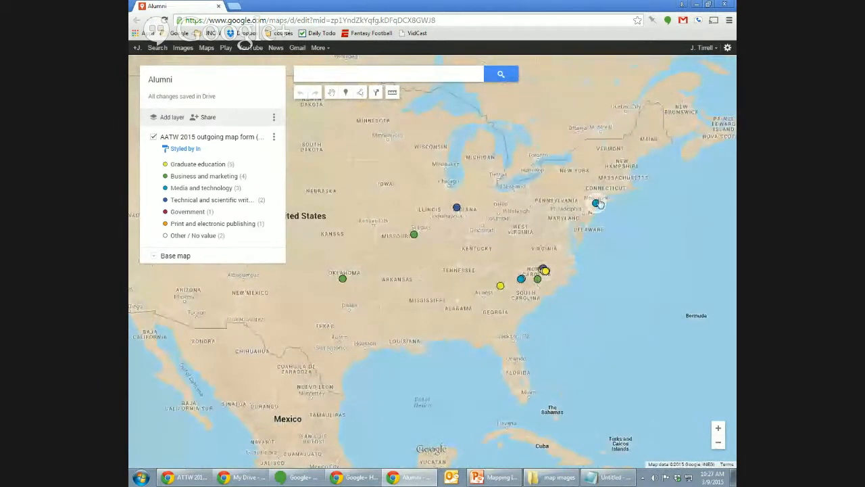
left_click(596, 203)
left_click(629, 236)
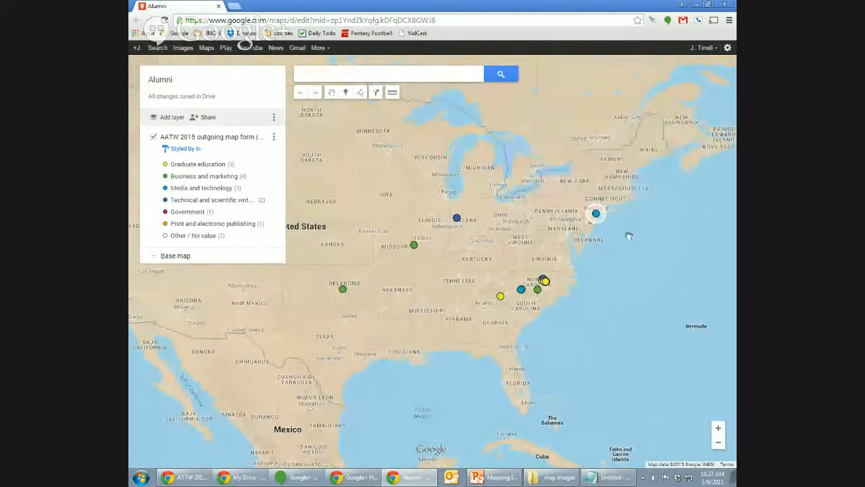
left_click(596, 213)
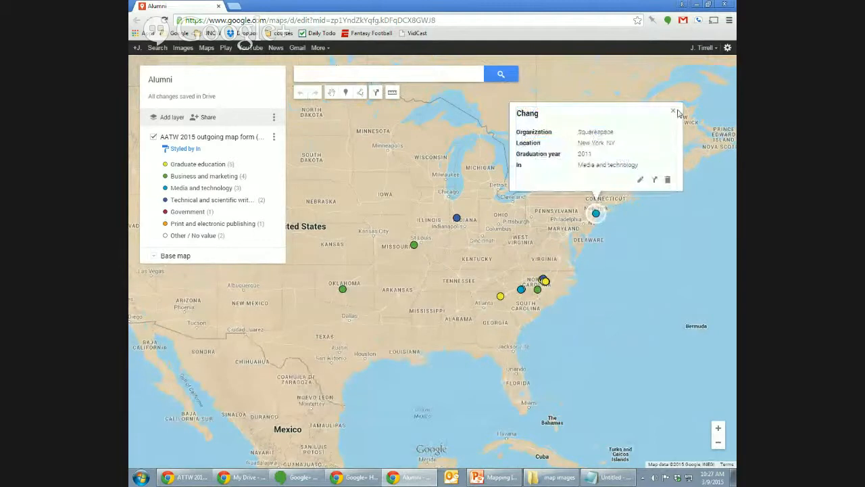
left_click(672, 113)
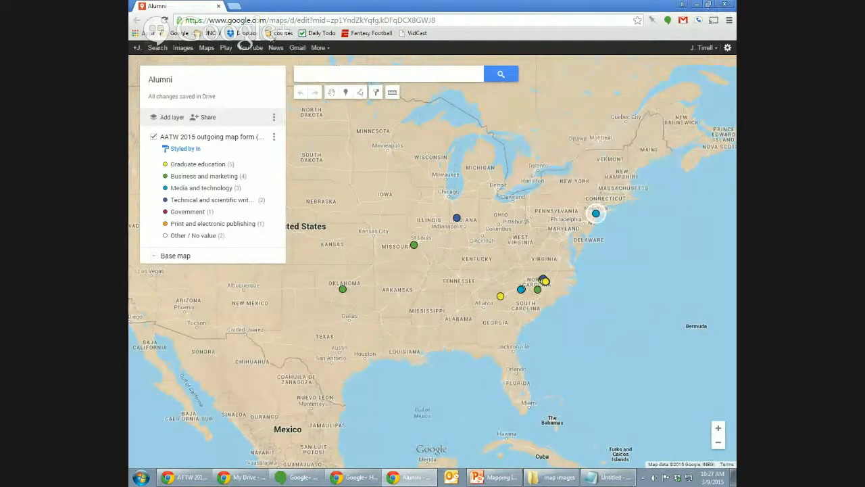
left_click(218, 6)
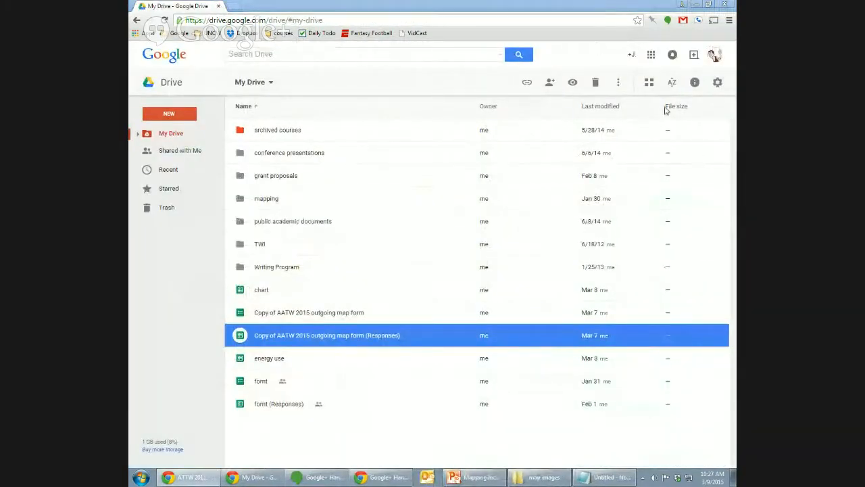
Open 'Copy of AATW 2015 outgoing map form' in the Google Forms editor.
left_click(326, 313)
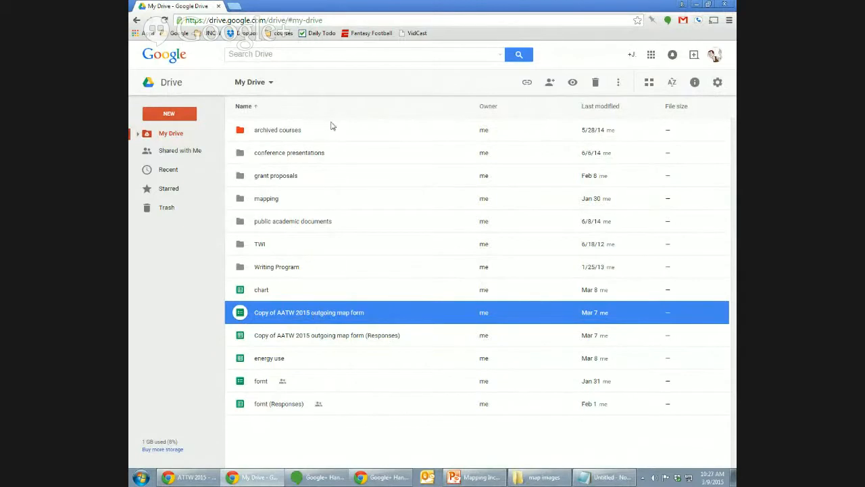
double_click(323, 315)
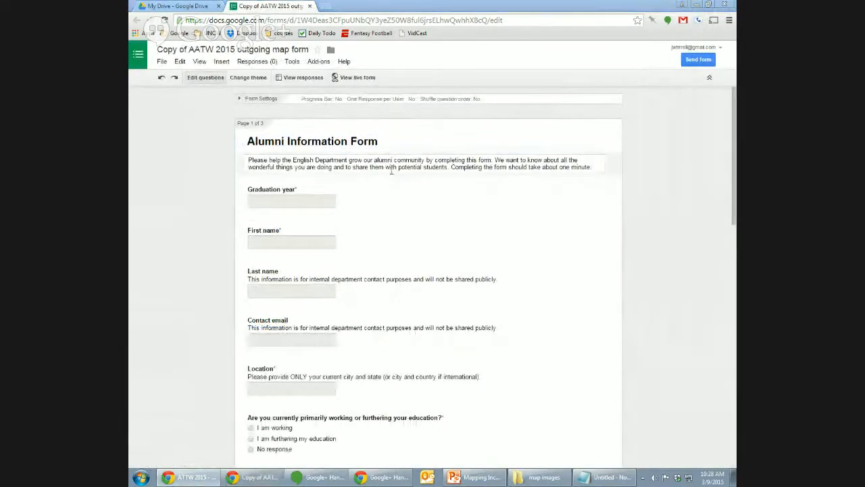
Preview the live form, try the Basic theme, revert to the bookshelf custom theme, and close.
left_click(358, 77)
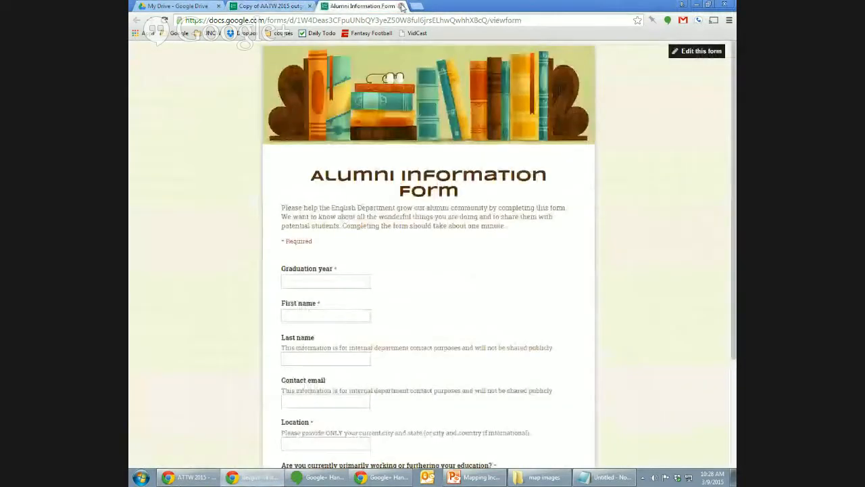
left_click(400, 6)
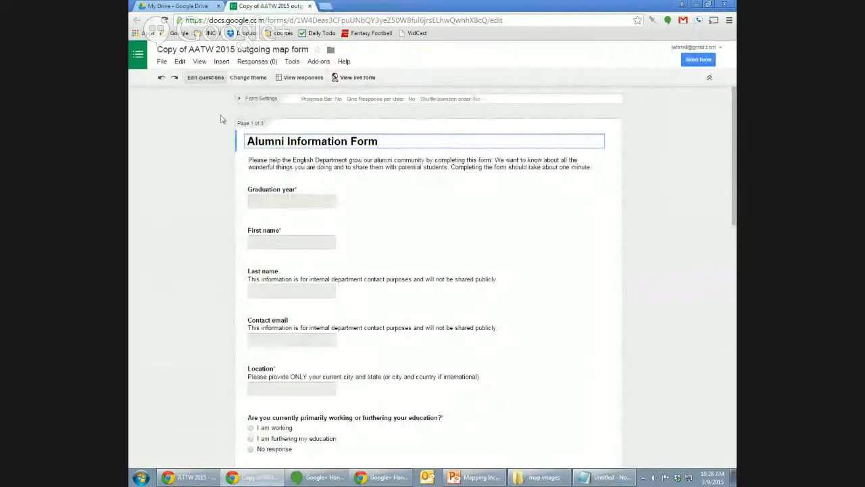
left_click(248, 77)
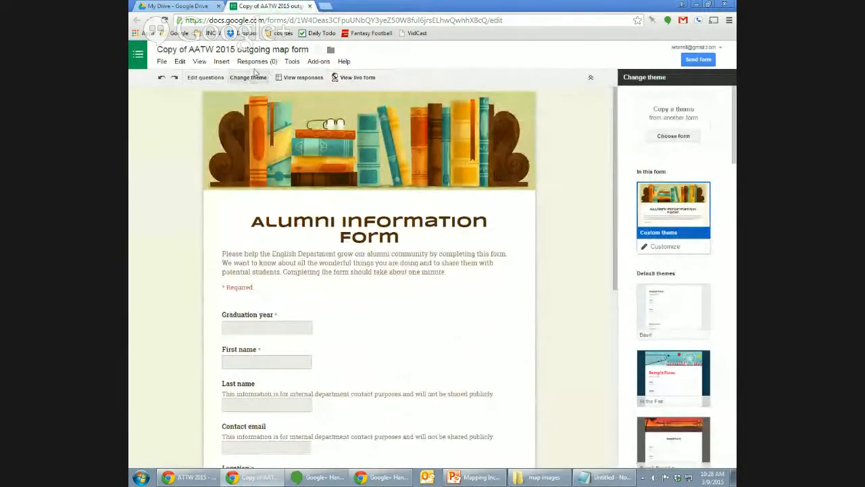
left_click(689, 294)
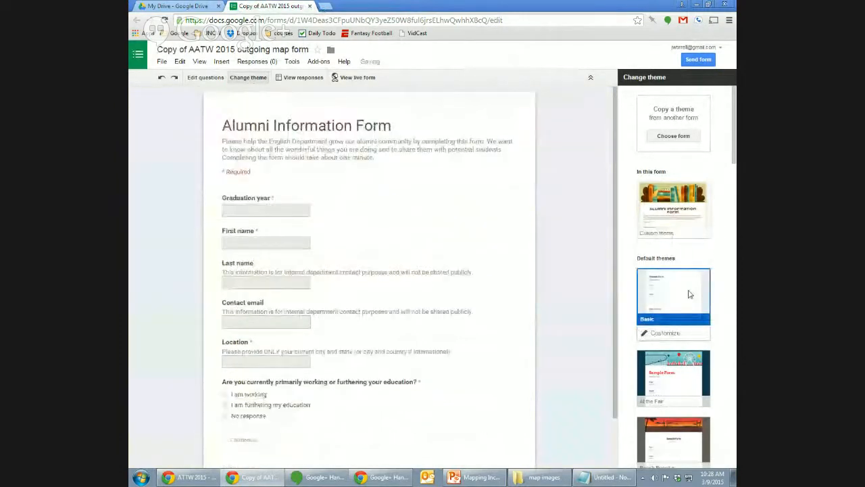
left_click(687, 214)
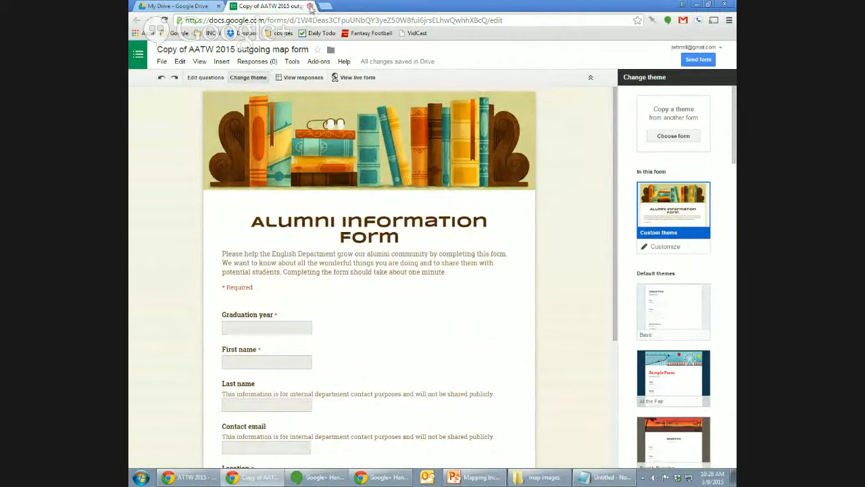
left_click(310, 6)
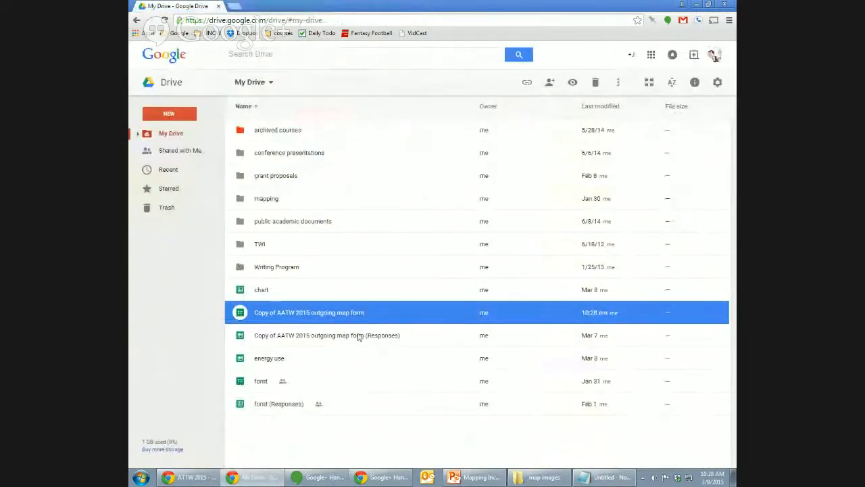
Open the Responses spreadsheet and review its Raw responses, Industry data and Salary data sheets.
double_click(292, 338)
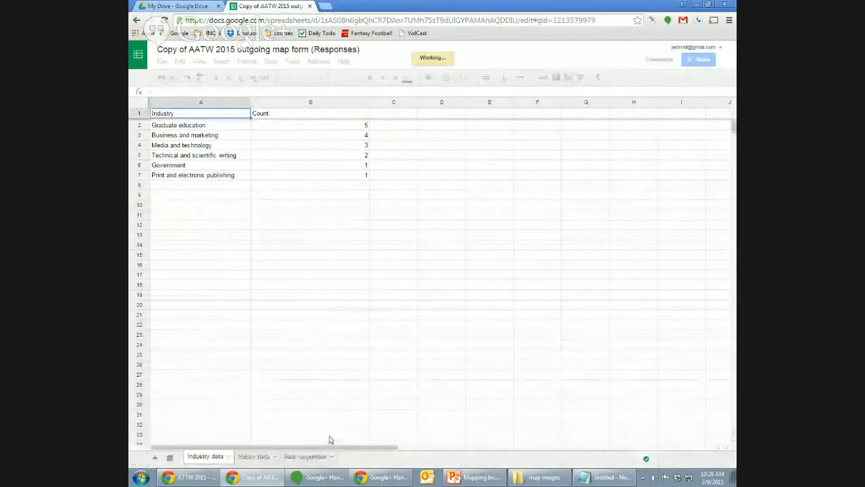
left_click(318, 456)
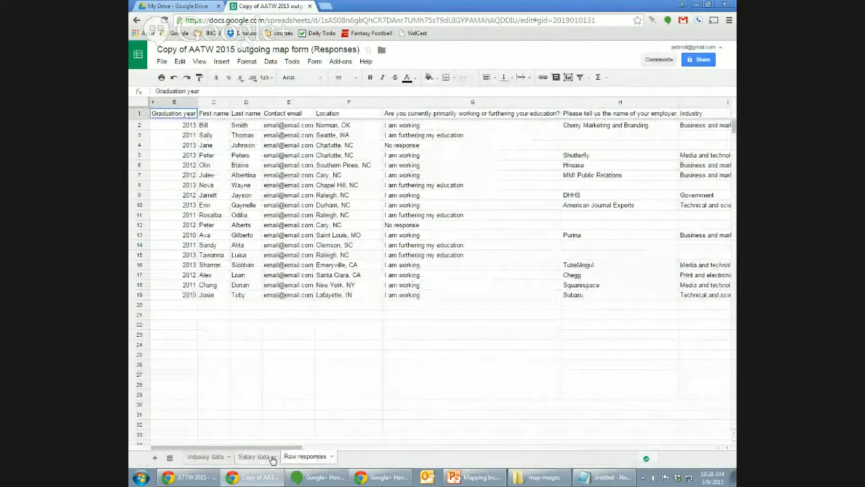
left_click(204, 458)
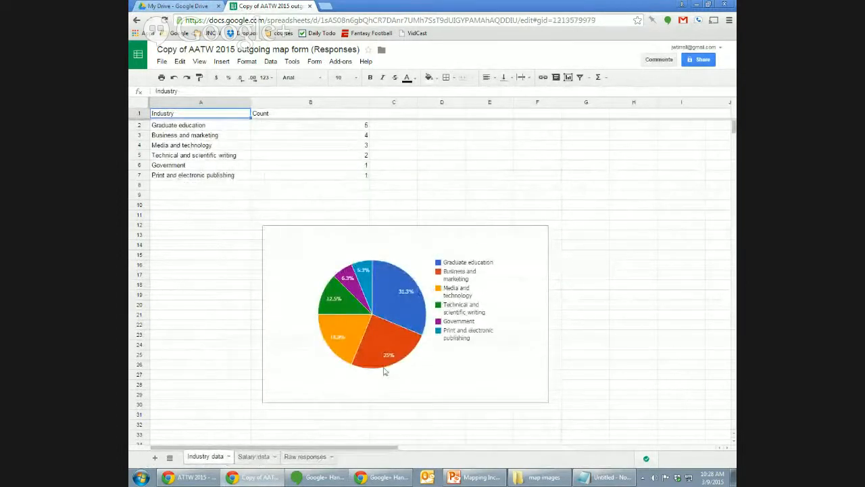
left_click(250, 457)
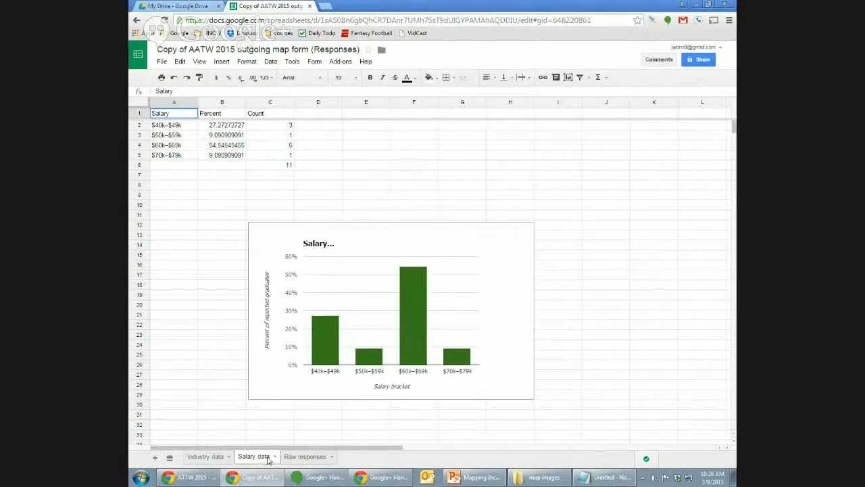
left_click(311, 459)
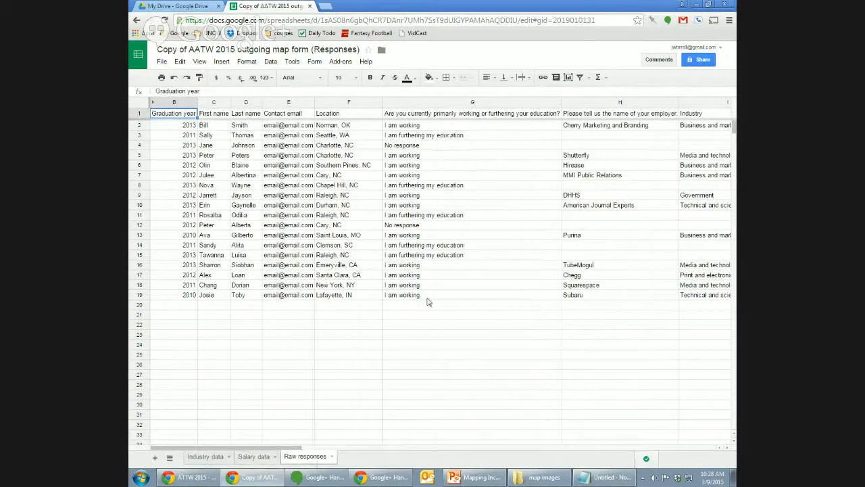
Browse the empty rows below the responses on the Raw responses sheet.
left_click(244, 305)
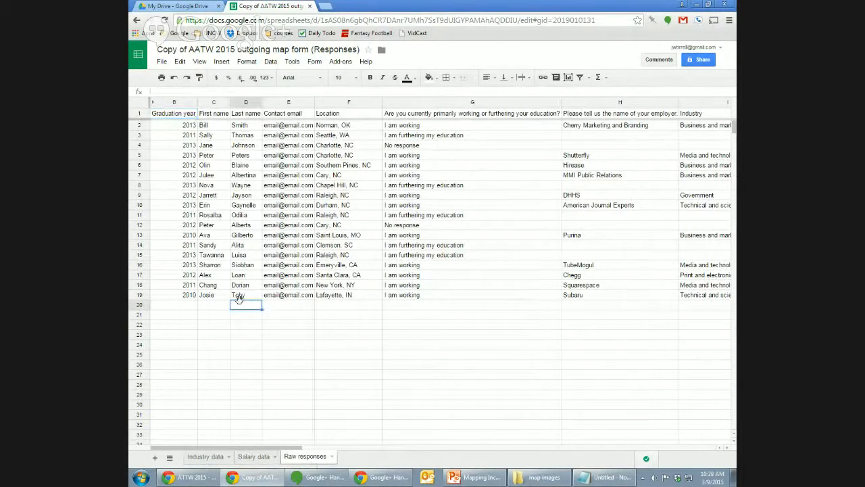
key("Left")
key("Left")
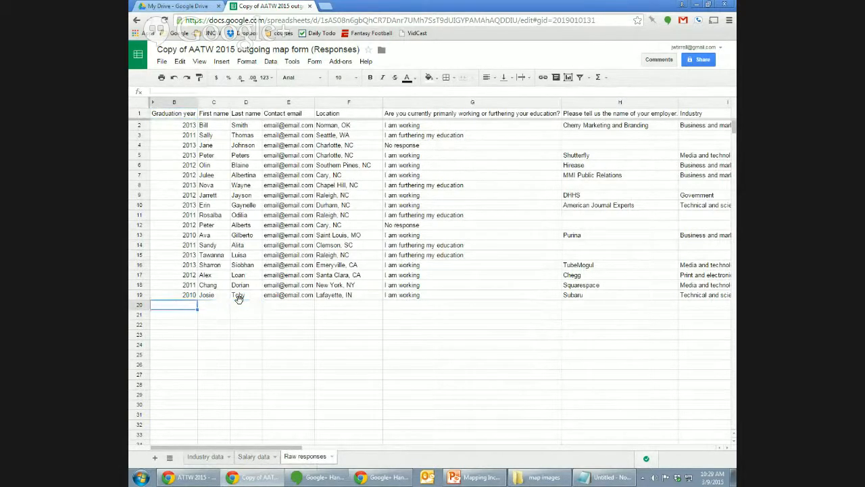
key("Down")
key("Up")
key("Down")
key("Down")
key("Down")
key("Down")
key("Down")
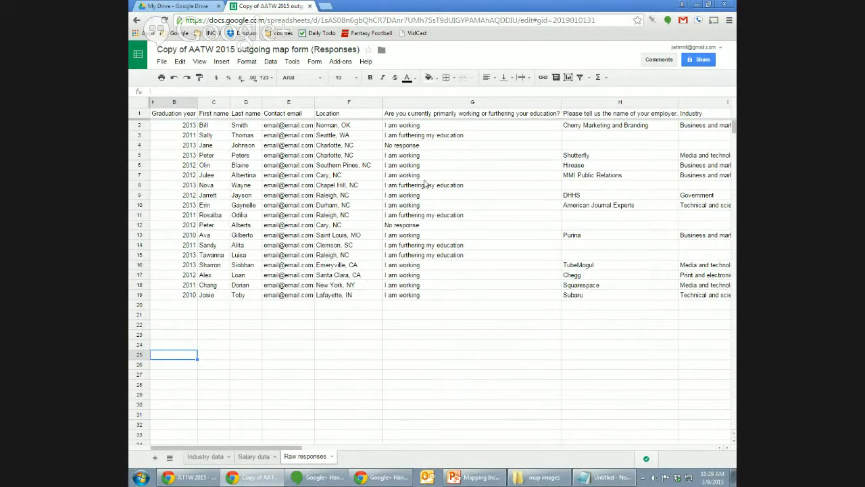
Recheck the Salary data and Industry data sheets, ending on Raw responses.
left_click(251, 457)
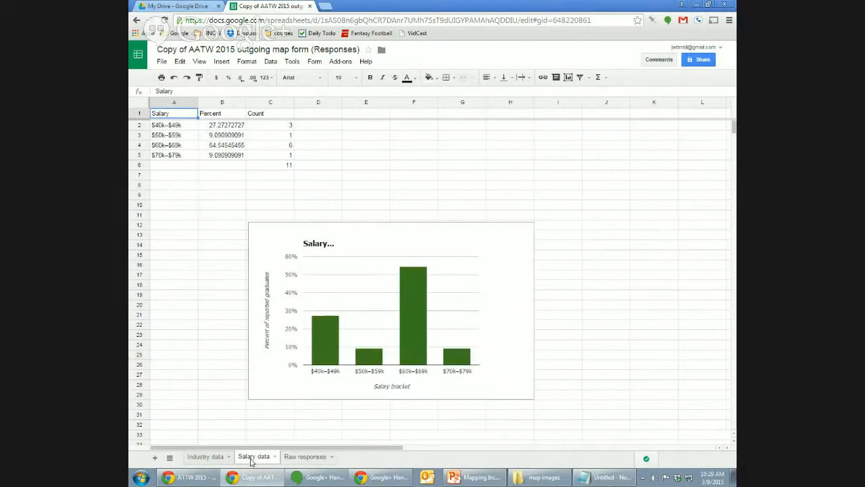
left_click(300, 457)
left_click(219, 457)
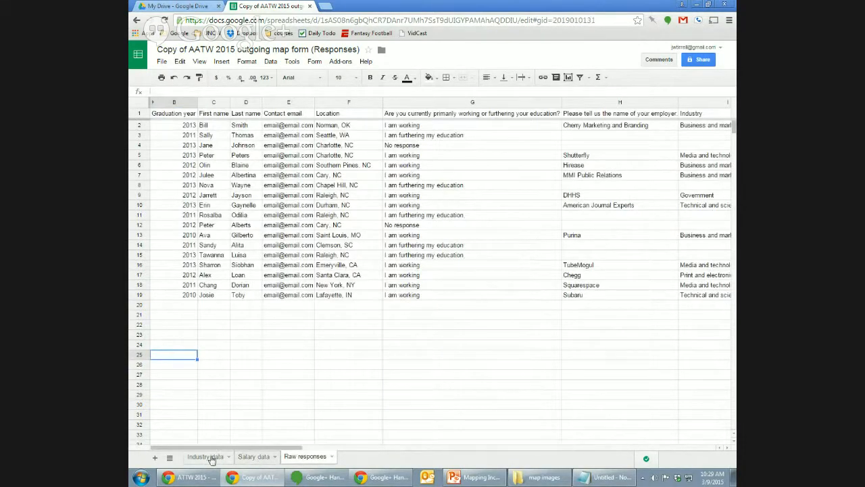
left_click(308, 457)
left_click(463, 140)
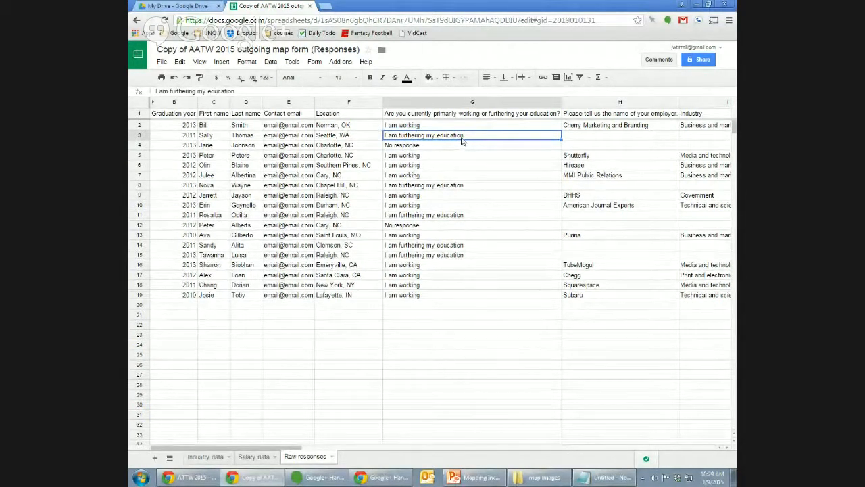
left_click(357, 126)
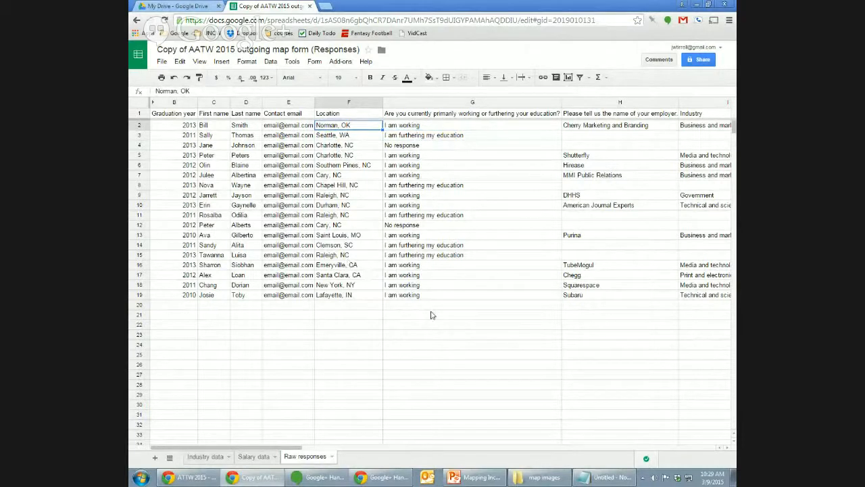
left_click(620, 128)
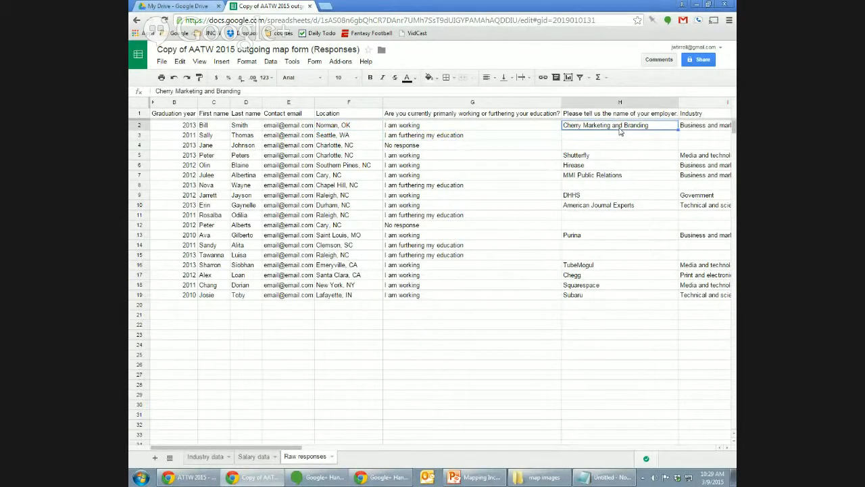
key("Right")
key("Right")
key("Right")
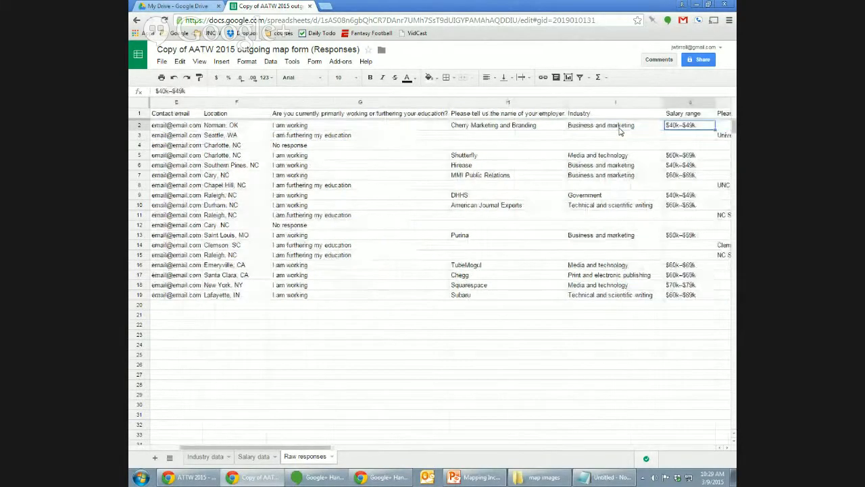
key("Right")
key("Left")
key("Left")
key("Left")
key("Left")
key("Left")
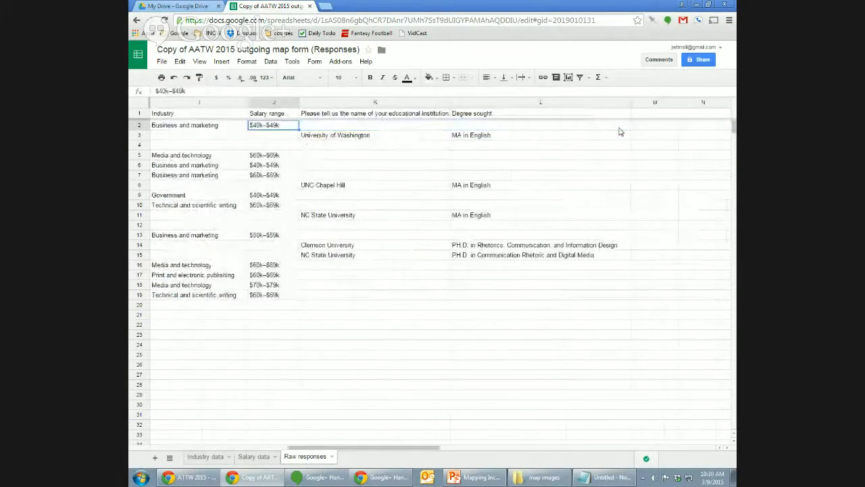
key("Down")
key("Right")
key("Right")
key("Right")
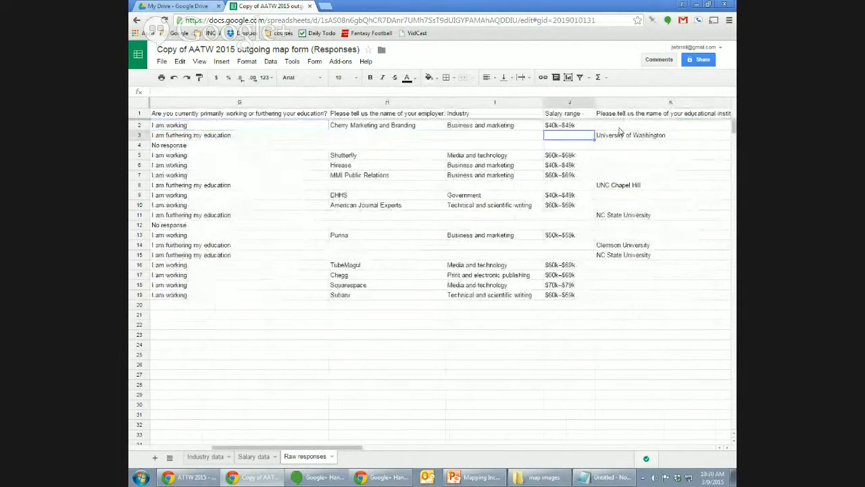
key("Left")
key("Left")
key("Left")
key("Left")
key("Right")
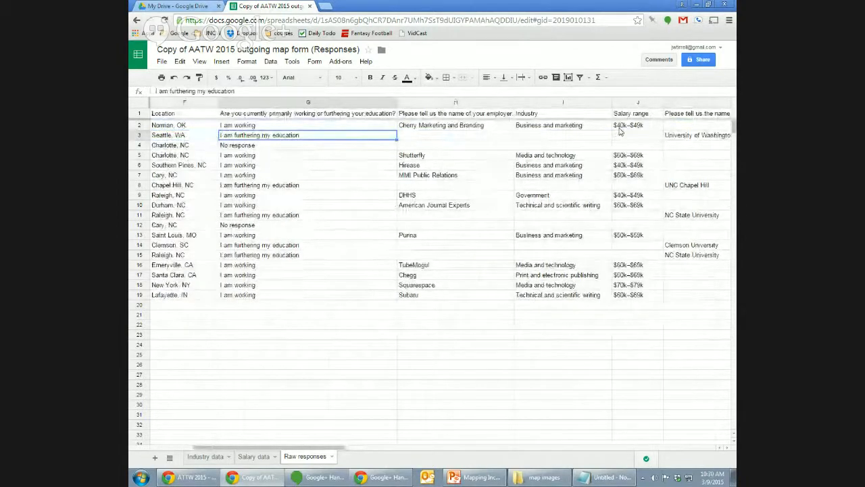
key("Up")
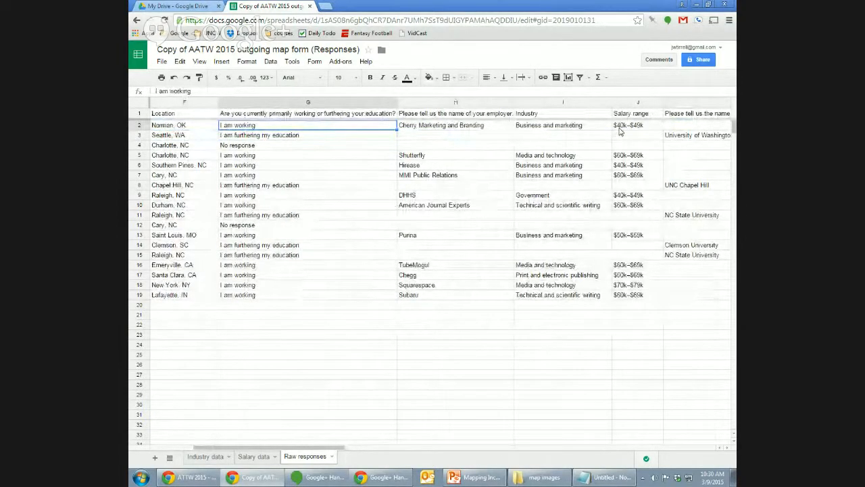
key("Down")
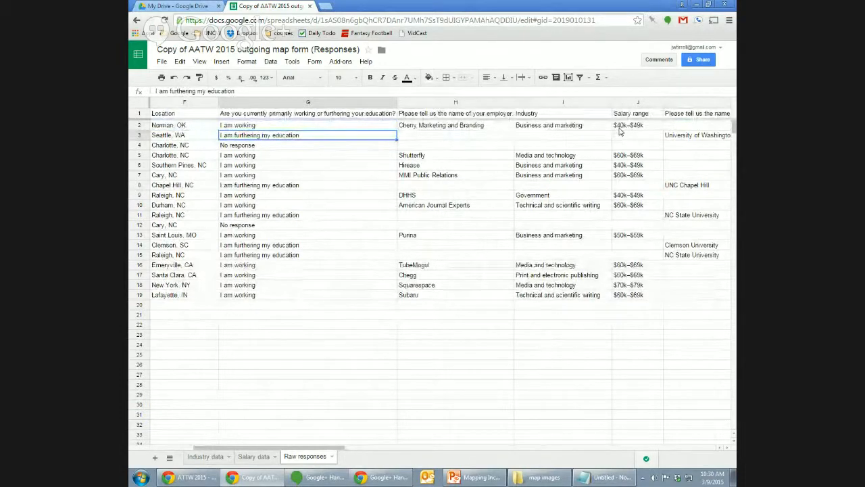
key("Right")
key("Up")
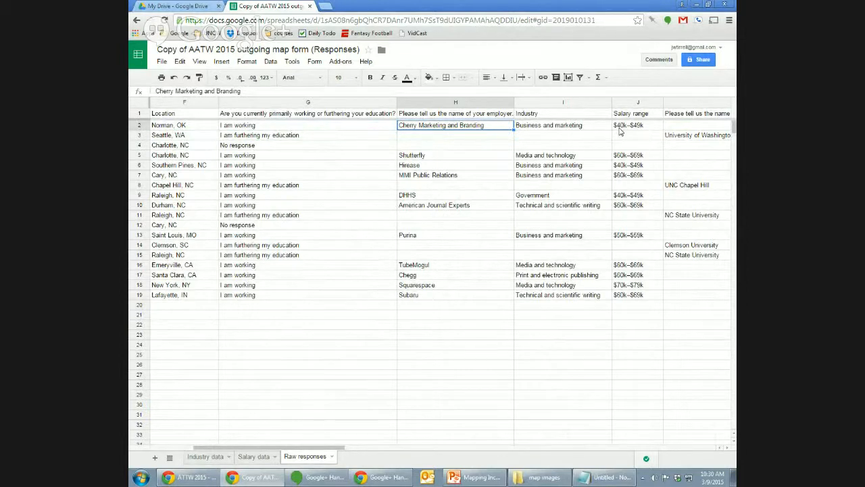
key("Left")
key("Down")
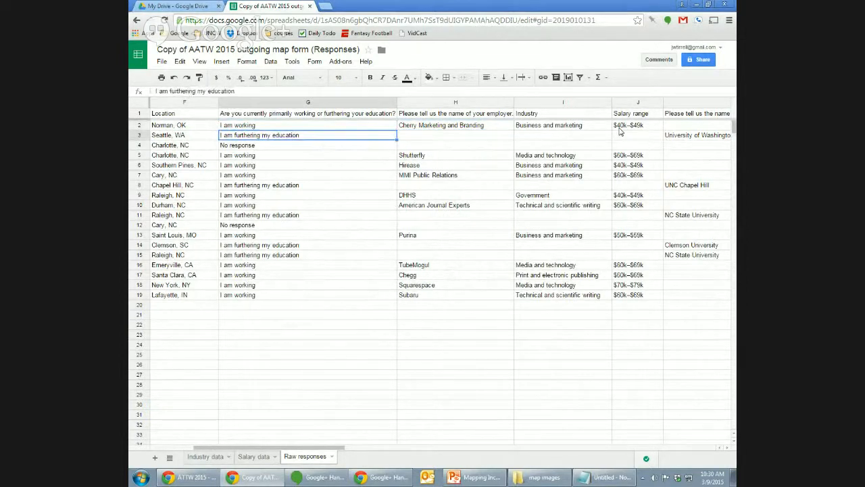
key("Down")
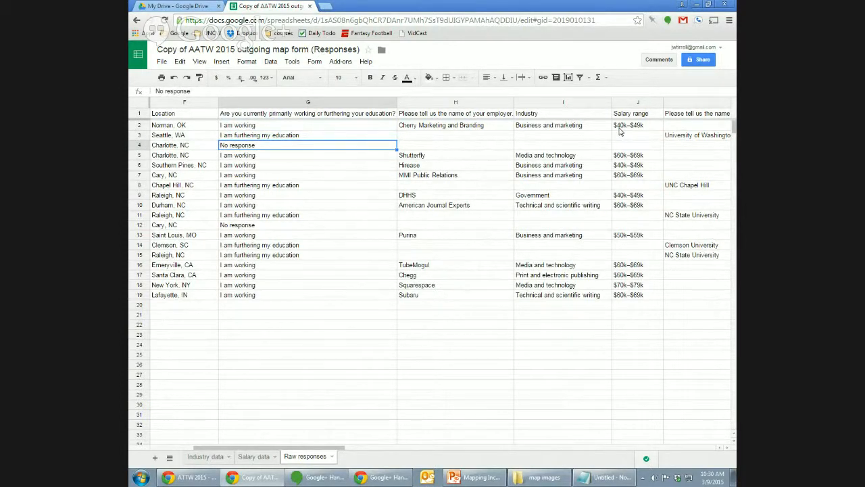
key("Right")
key("Right")
key("Right")
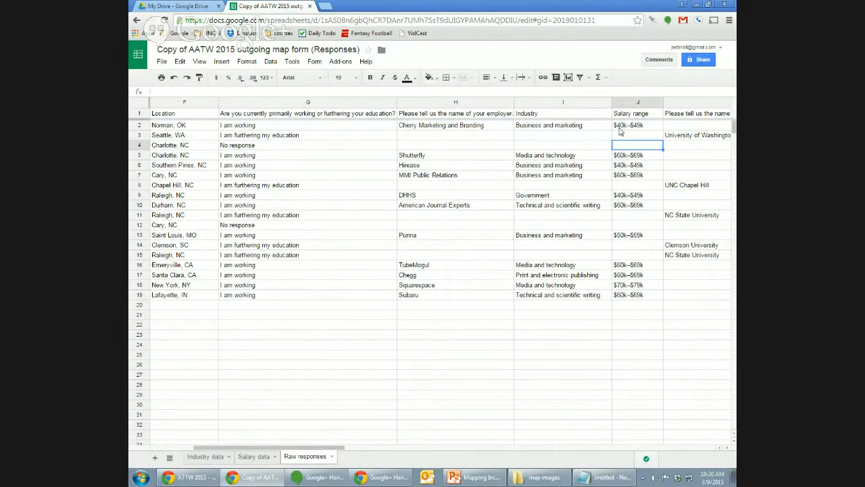
key("Right")
key("Left")
key("Left")
key("Left")
key("Left")
key("Left")
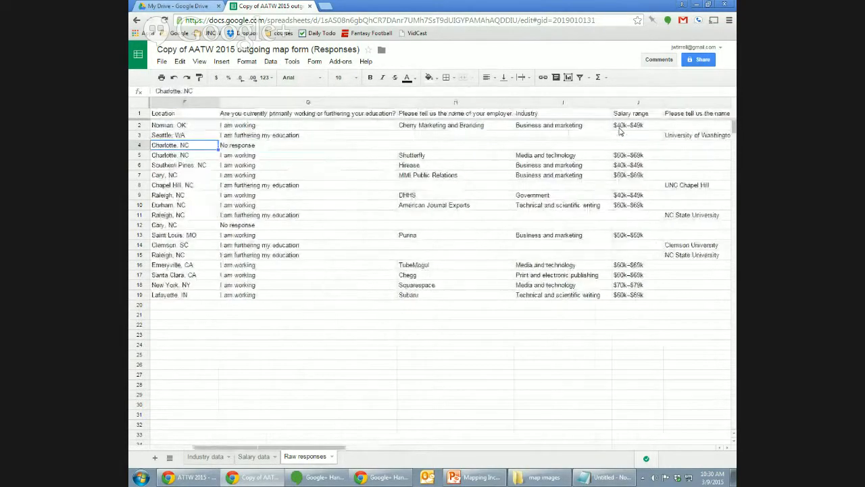
key("Right")
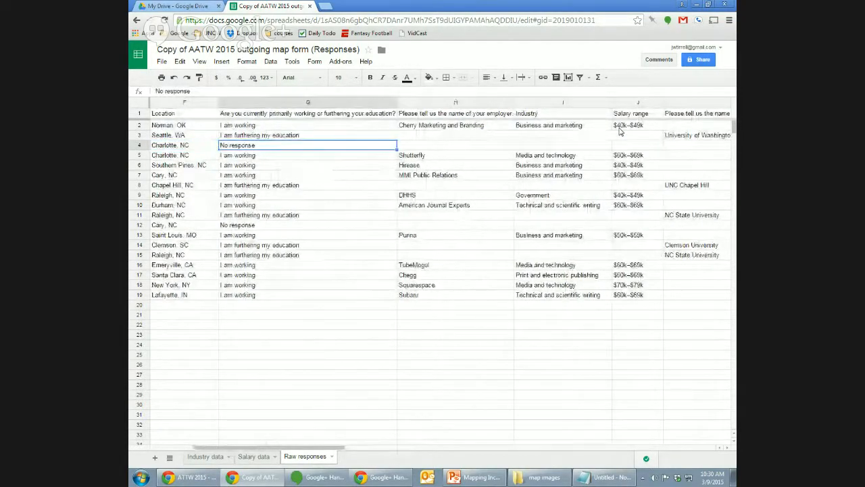
key("Right")
key("Right")
key("Right")
key("Right")
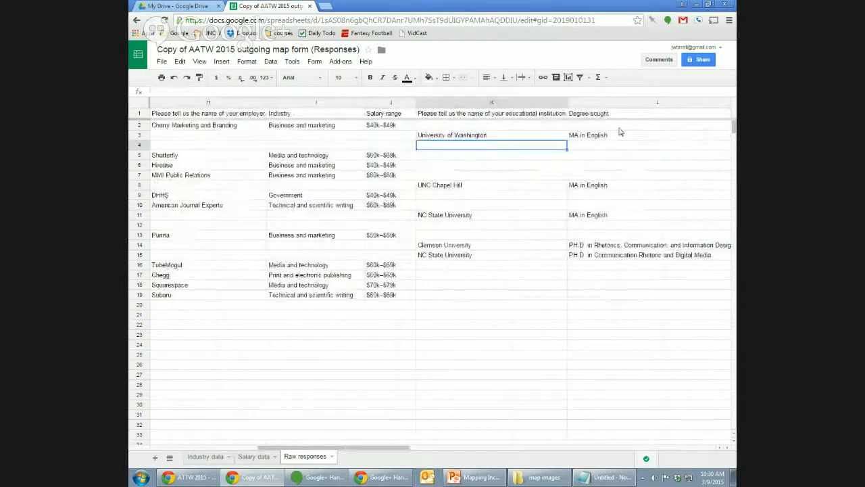
key("Left")
key("Left")
key("Left")
key("Left")
key("Left")
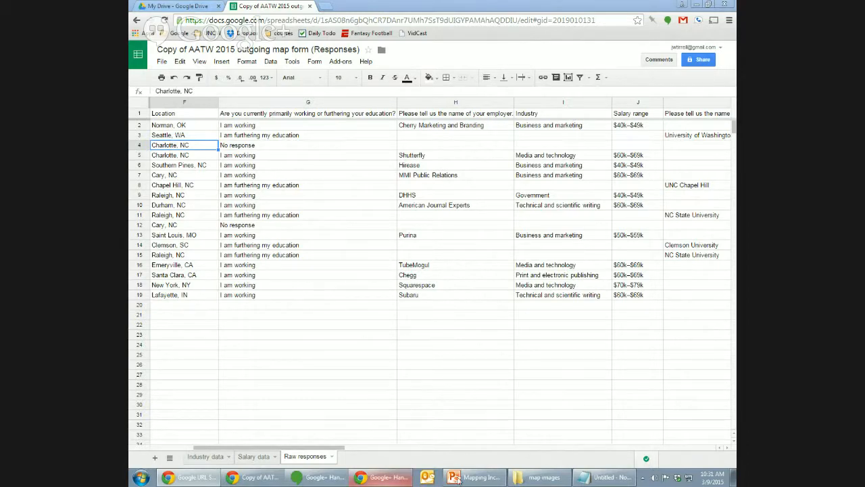
left_click(140, 478)
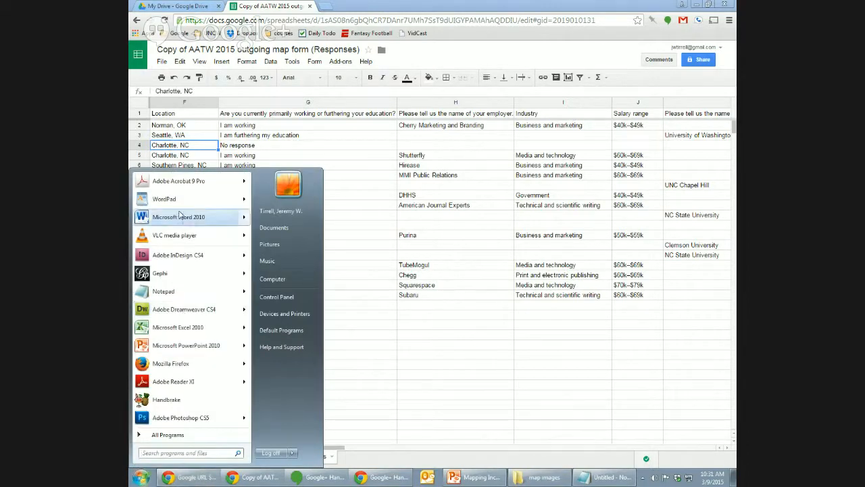
left_click(180, 216)
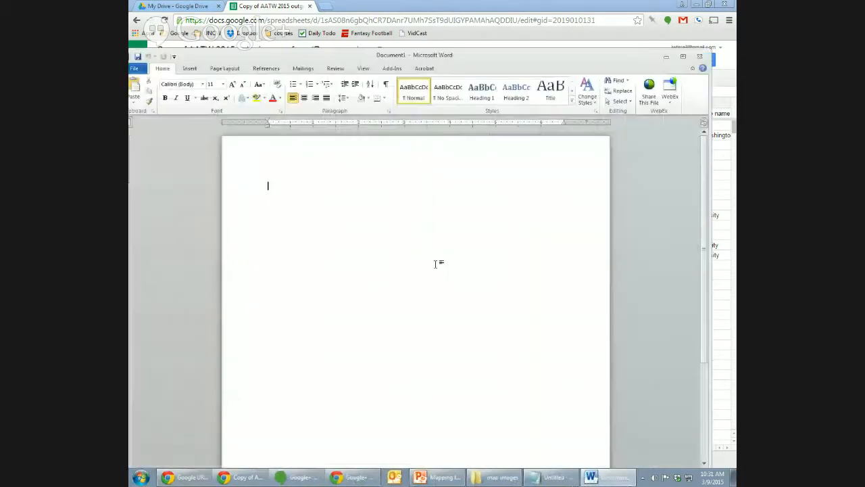
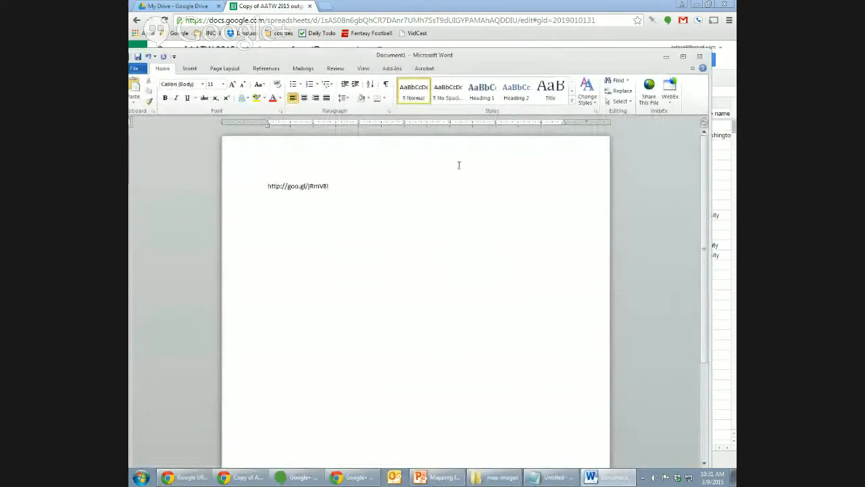
Maximize Word and zoom in until the link is readable, then minimize Word.
left_click(682, 56)
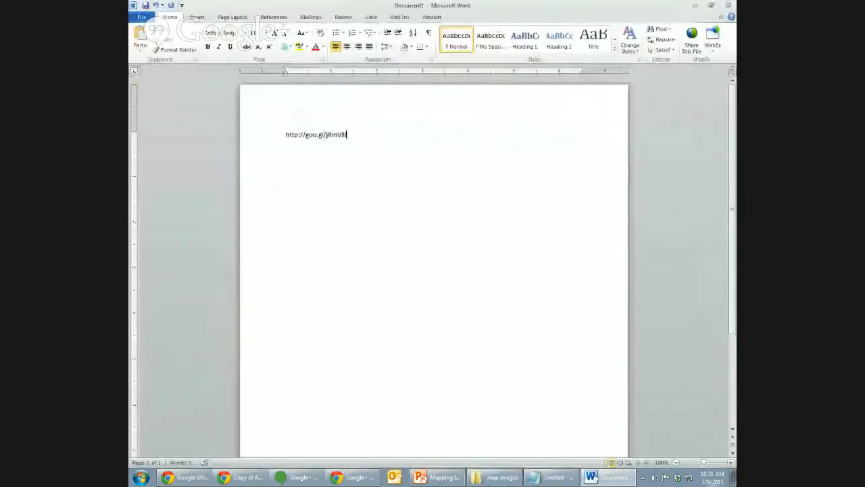
left_click(730, 463)
left_click(730, 462)
left_click(730, 463)
left_click(730, 463)
left_click(730, 463)
left_click(730, 463)
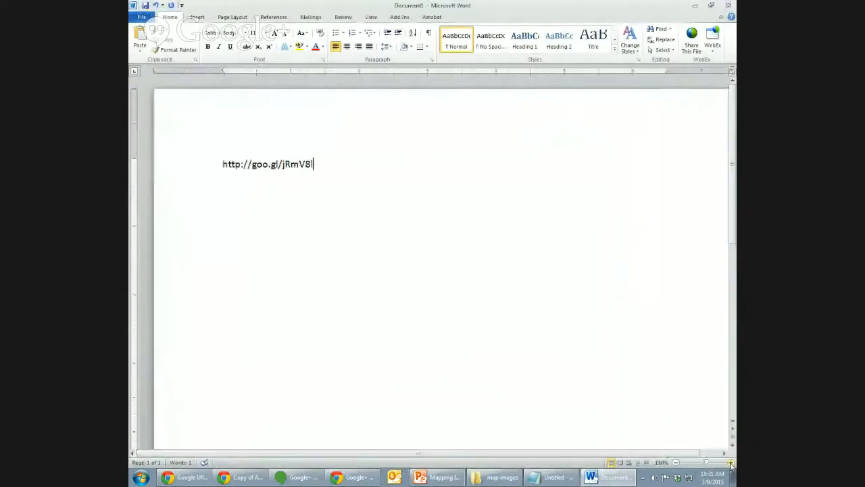
left_click(730, 462)
left_click(731, 463)
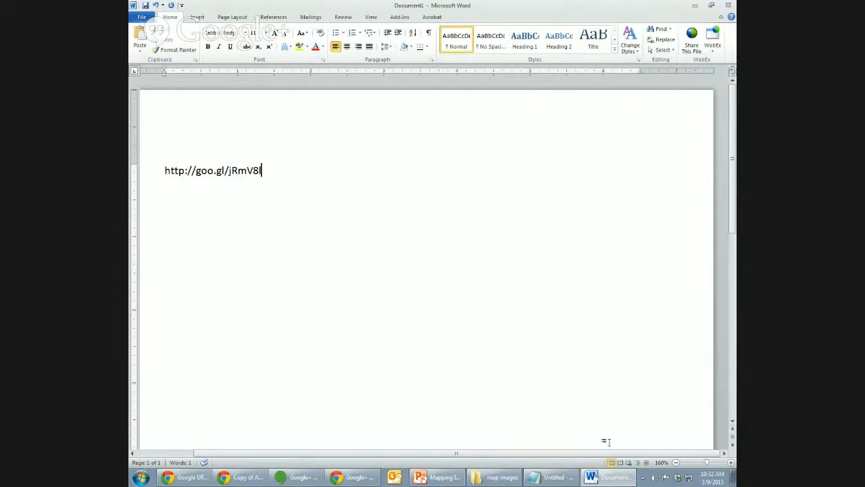
left_click(731, 463)
left_click(731, 463)
left_click(730, 463)
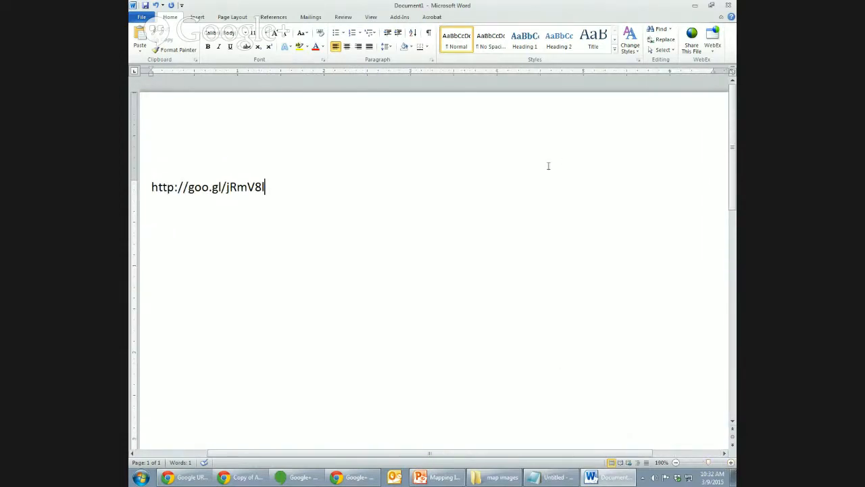
left_click(696, 7)
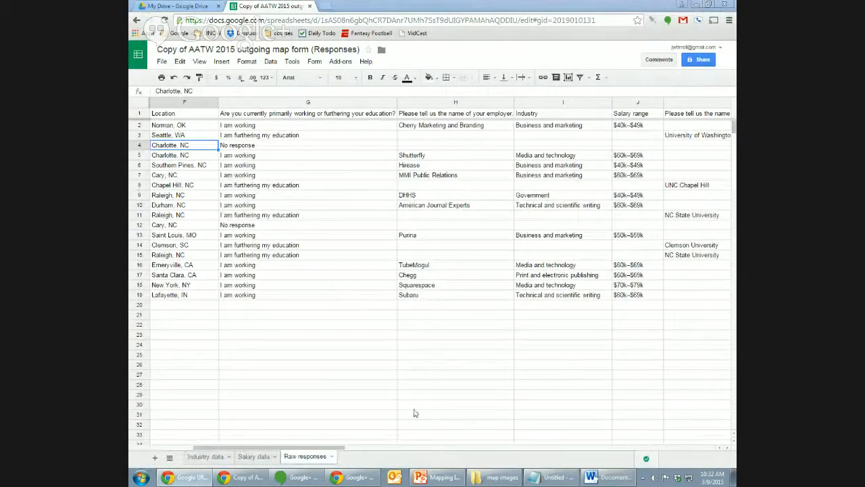
Add a new sheet named 'Map data' and move it to the first position.
left_click(155, 459)
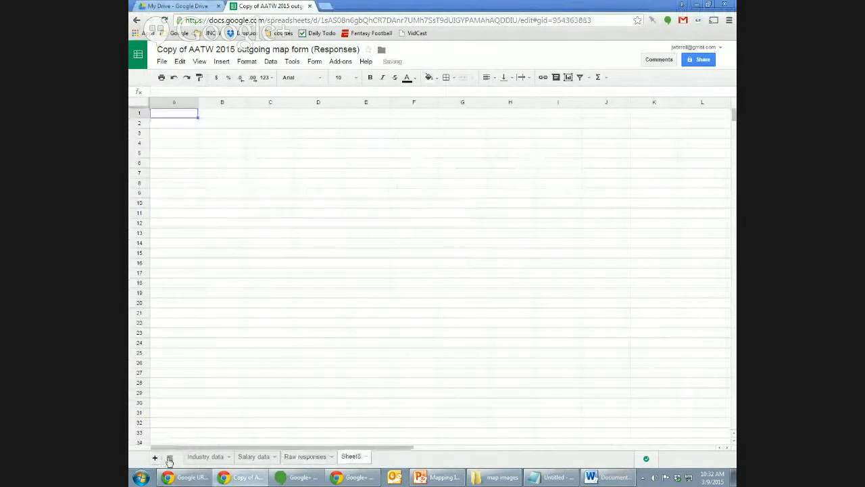
left_click(365, 458)
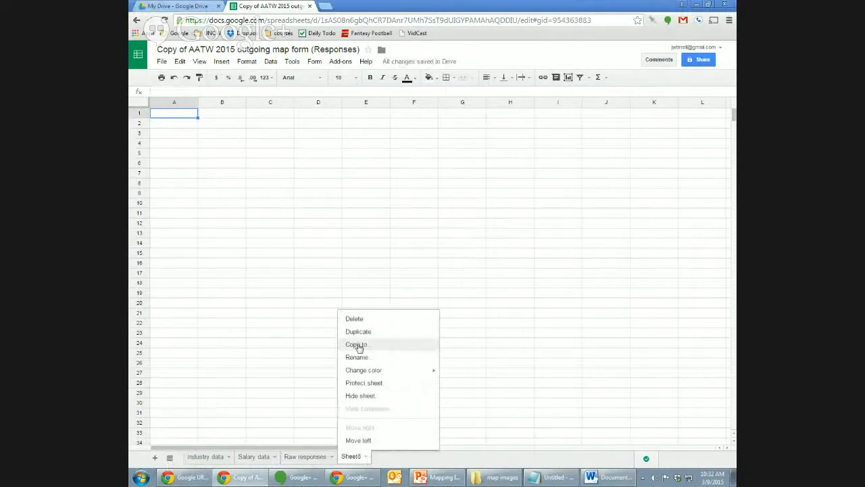
left_click(390, 357)
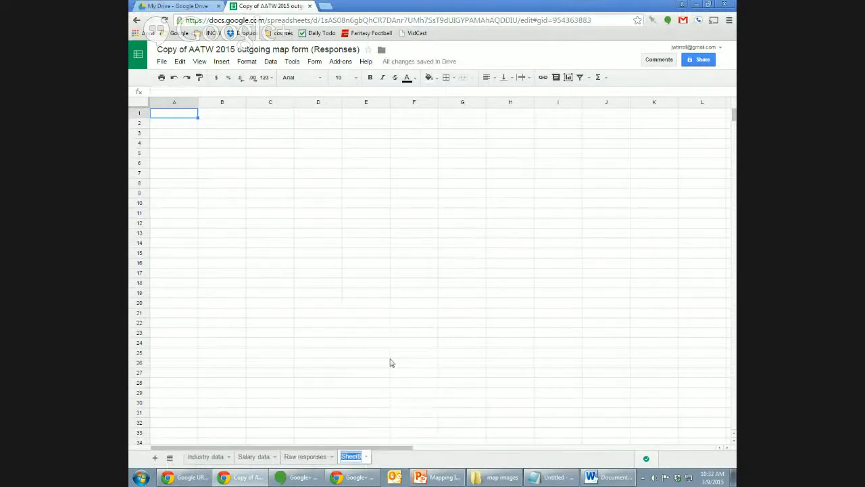
type("Map data")
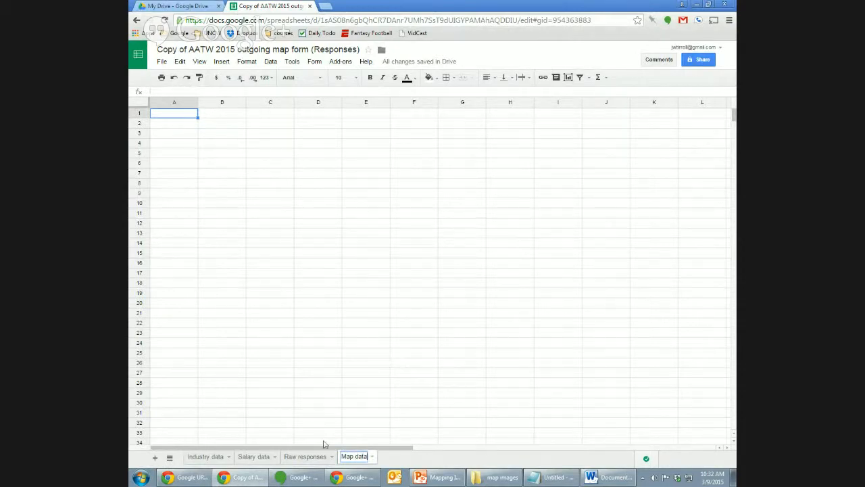
key("Return")
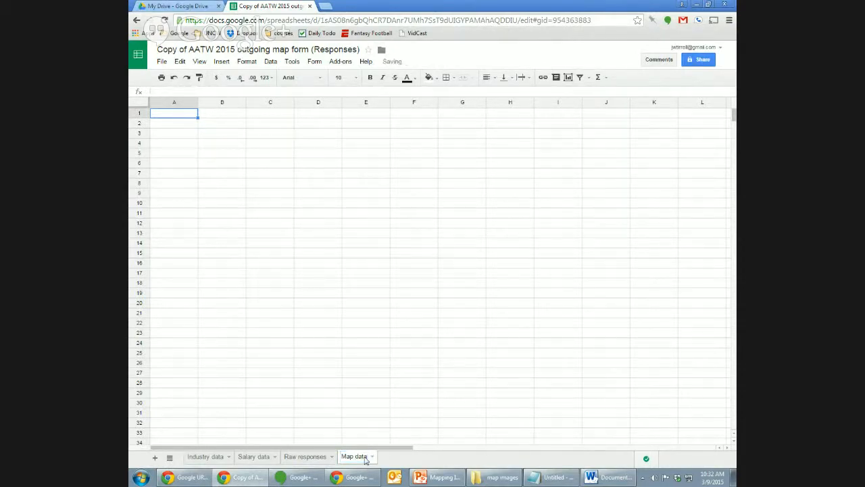
left_click_drag(365, 460, 184, 461)
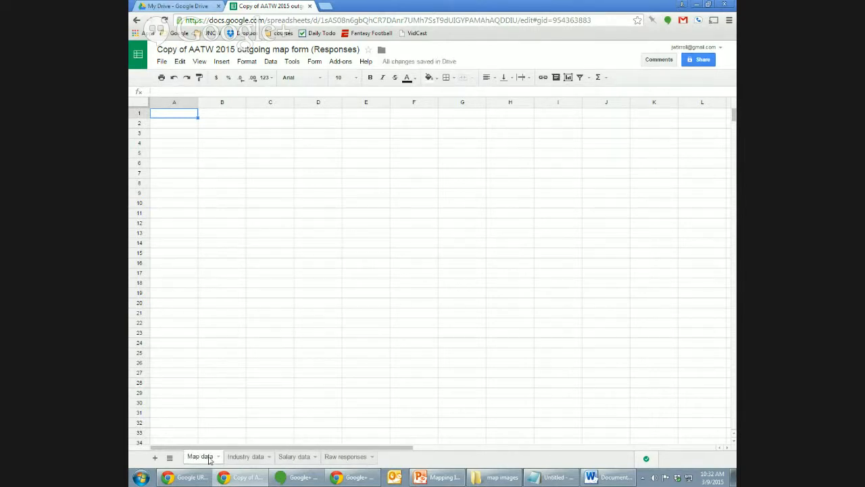
Glance at Raw responses, return to Map data keeping it first, and select a cell.
left_click(341, 460)
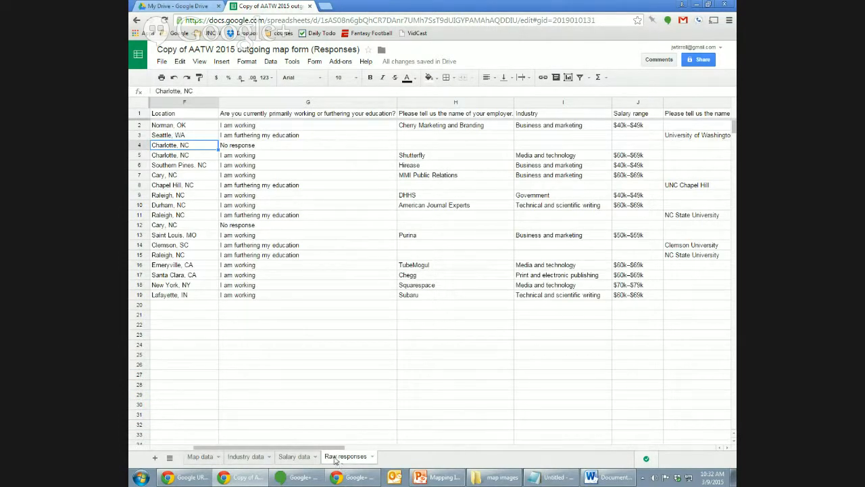
left_click(203, 457)
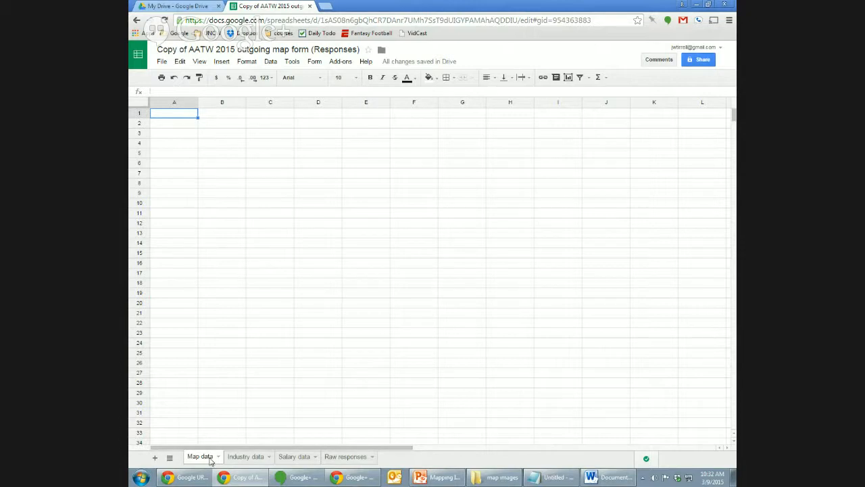
mouse_move(210, 460)
left_mouse_down()
mouse_move(318, 457)
mouse_move(197, 452)
left_mouse_up()
mouse_move(216, 461)
left_mouse_down()
mouse_move(304, 455)
mouse_move(205, 460)
left_mouse_up()
left_click(229, 159)
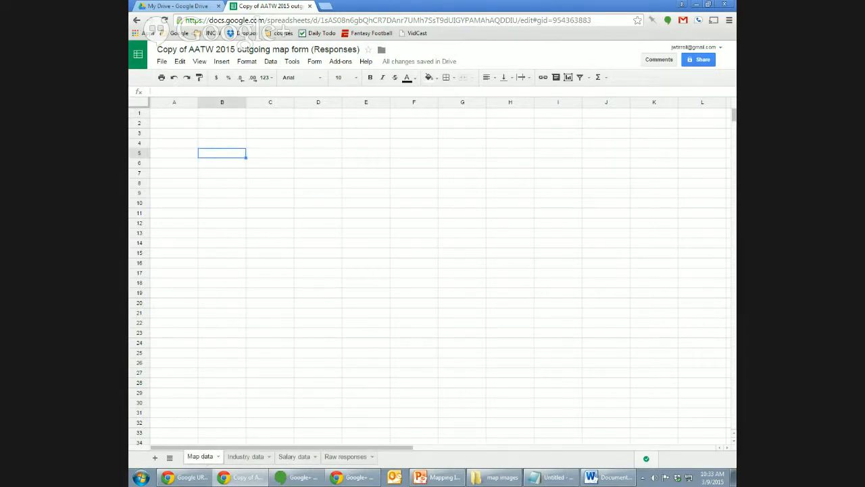
left_click(139, 113)
left_click(178, 115)
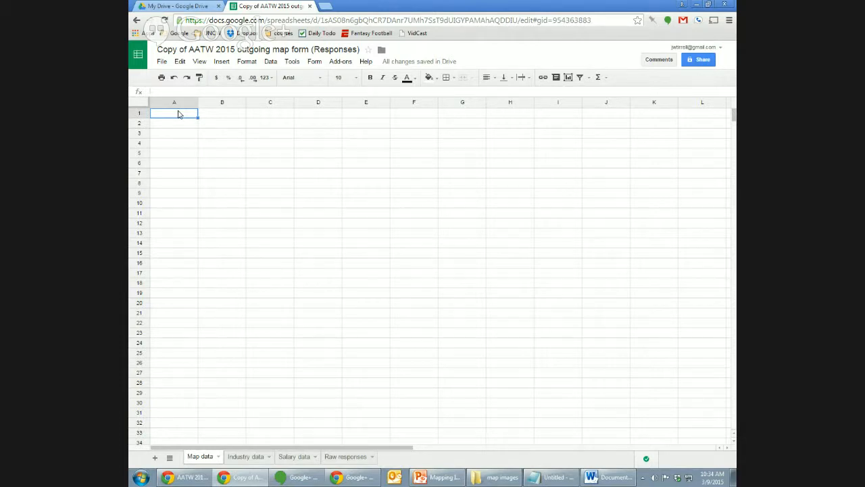
left_click(346, 462)
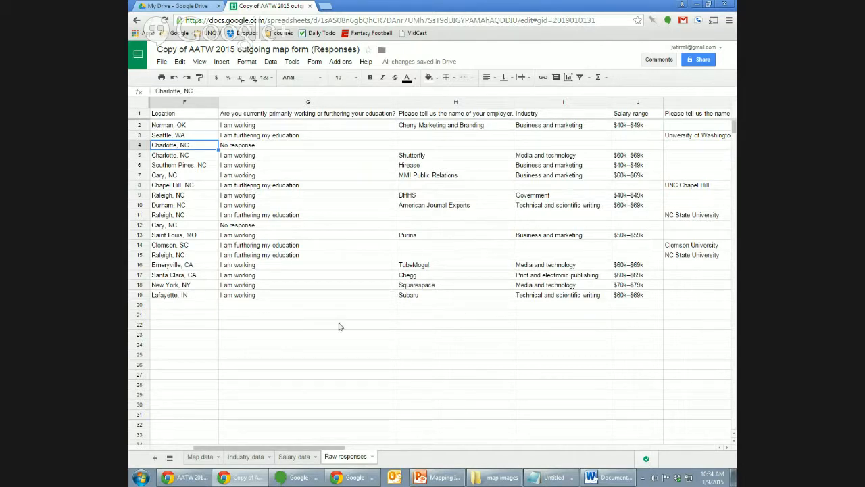
left_click(210, 457)
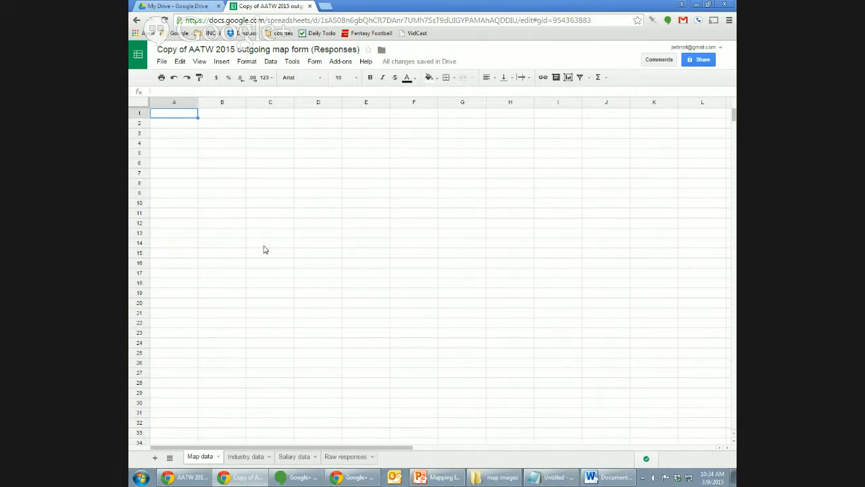
Label Map data's A1 'Institution' and B1 'Location', then switch to Raw responses.
type("Institution")
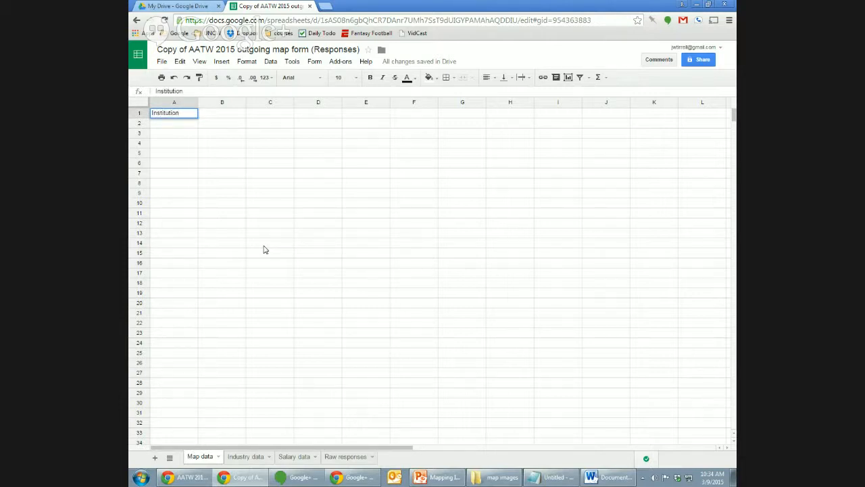
key("Return")
key("Up")
key("Tab")
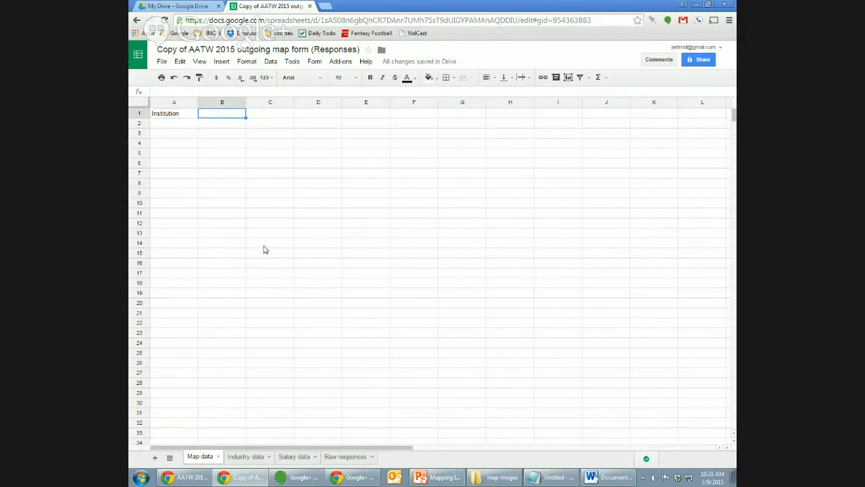
type("Location")
key("Return")
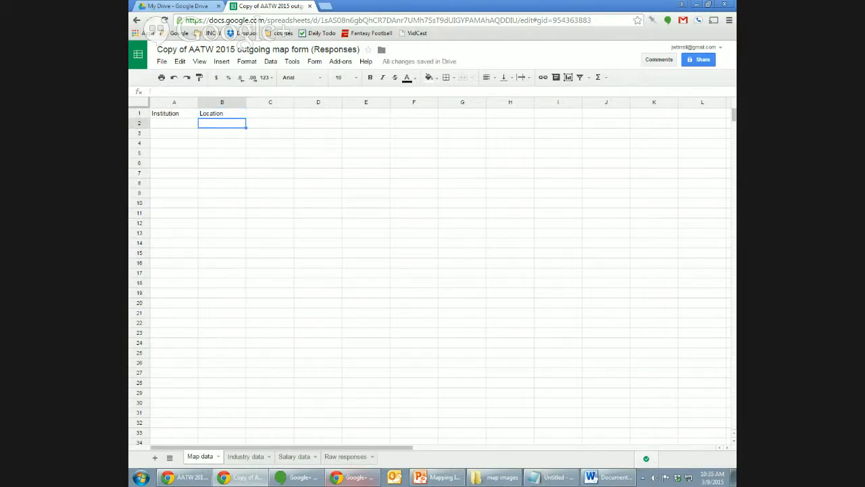
left_click(349, 457)
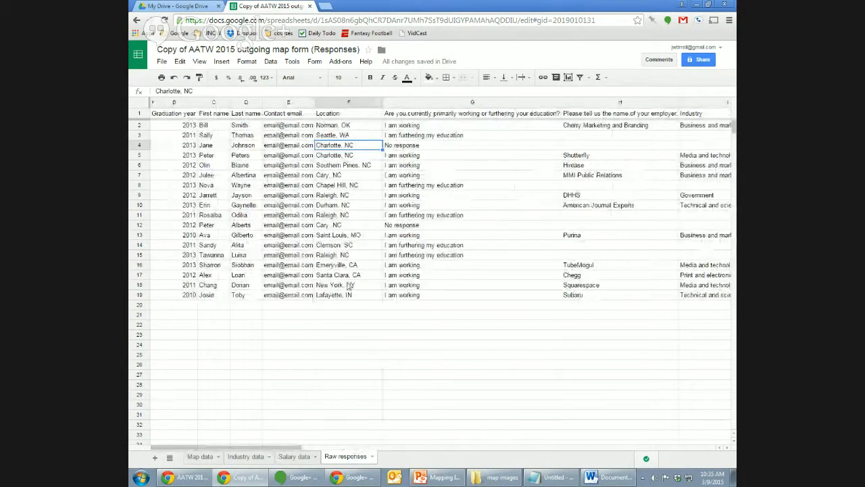
Compare Map data with Raw responses, checking the Location header and row 10's employer response.
left_click(194, 456)
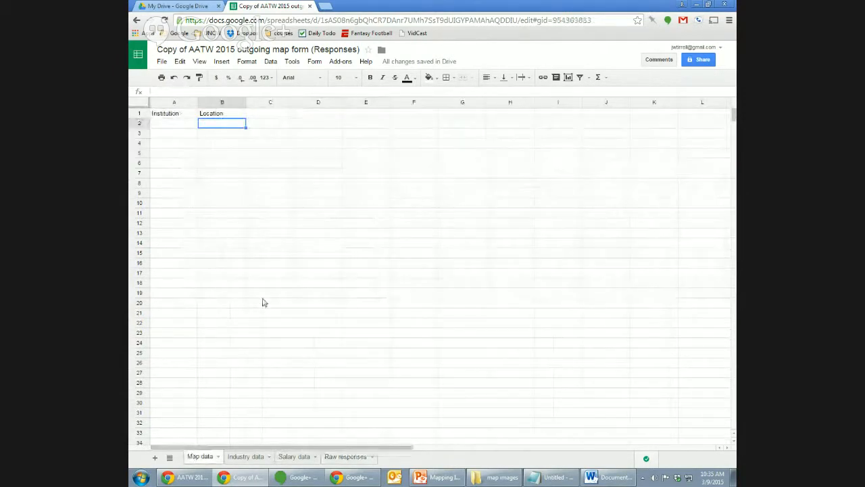
left_click(359, 464)
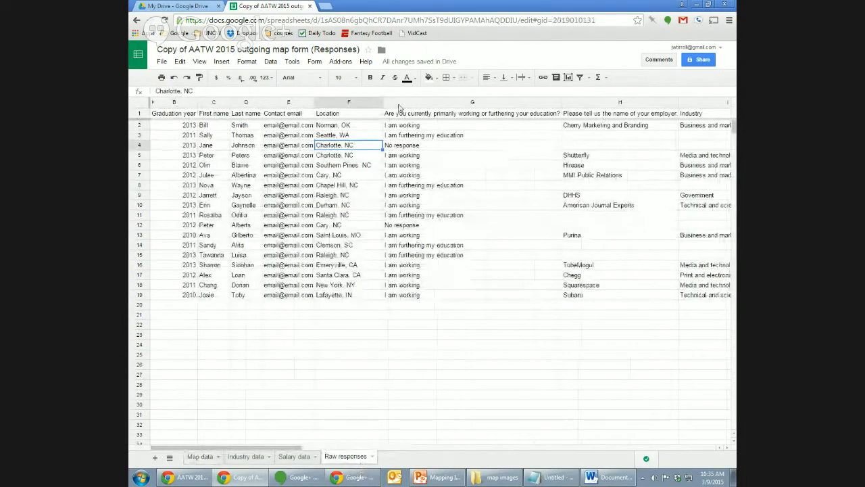
left_click(362, 117)
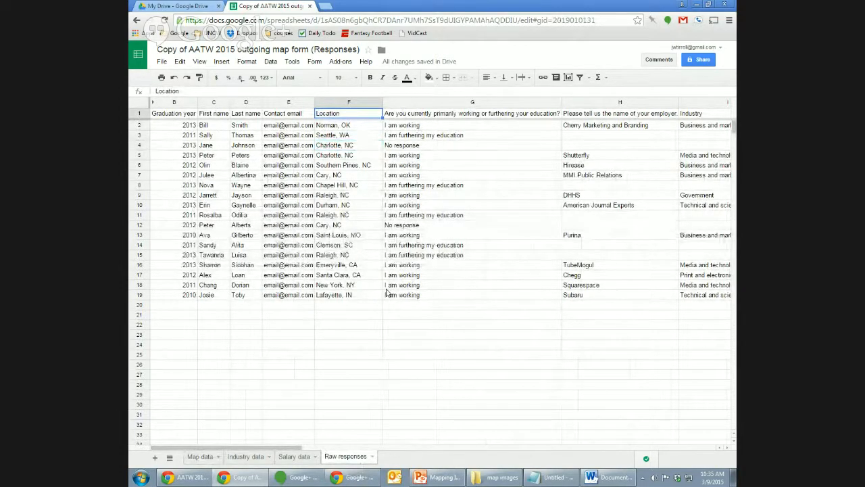
mouse_move(282, 478)
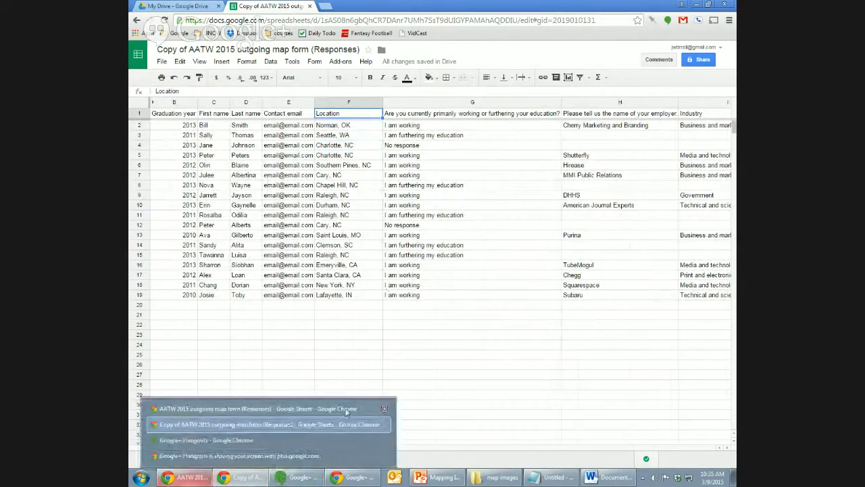
left_click(332, 357)
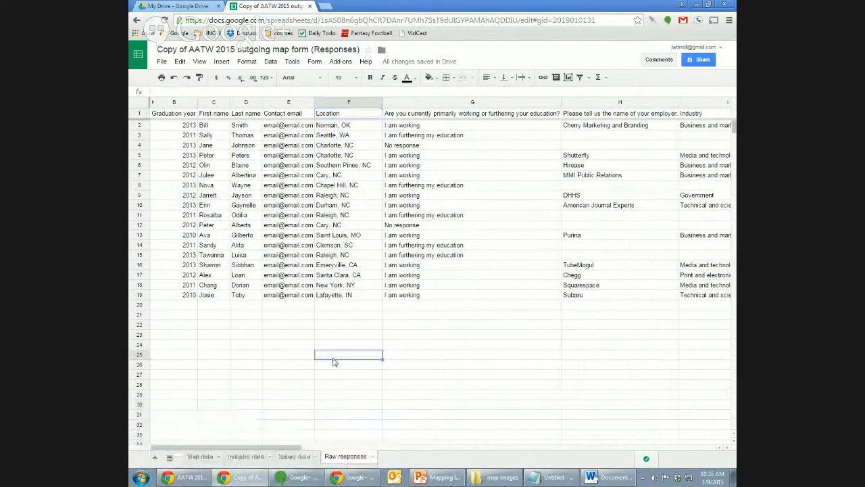
left_click(201, 456)
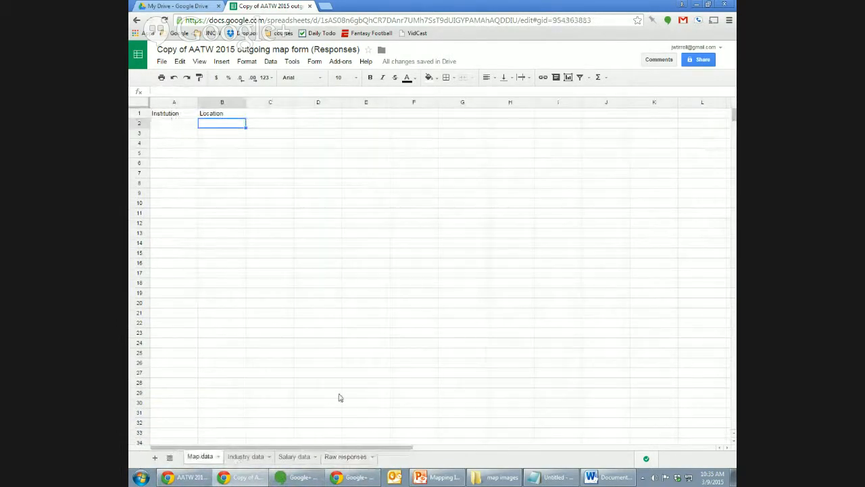
left_click(345, 456)
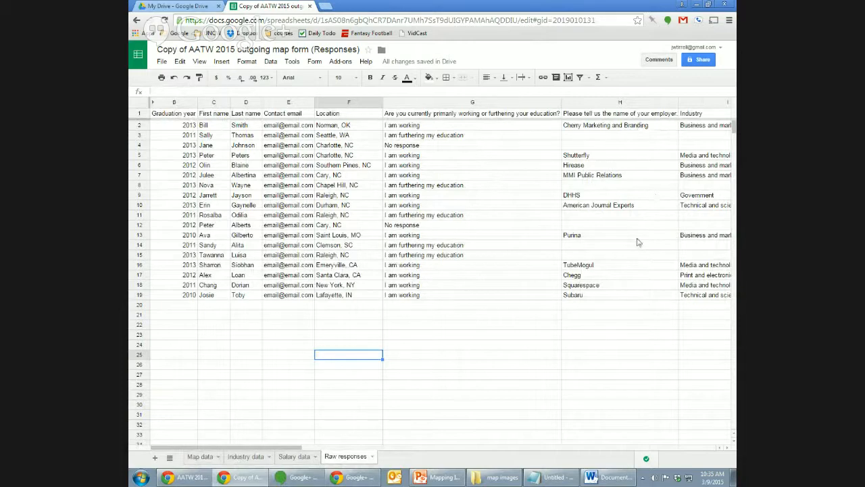
left_click(637, 205)
key("Right")
key("Right")
key("Right")
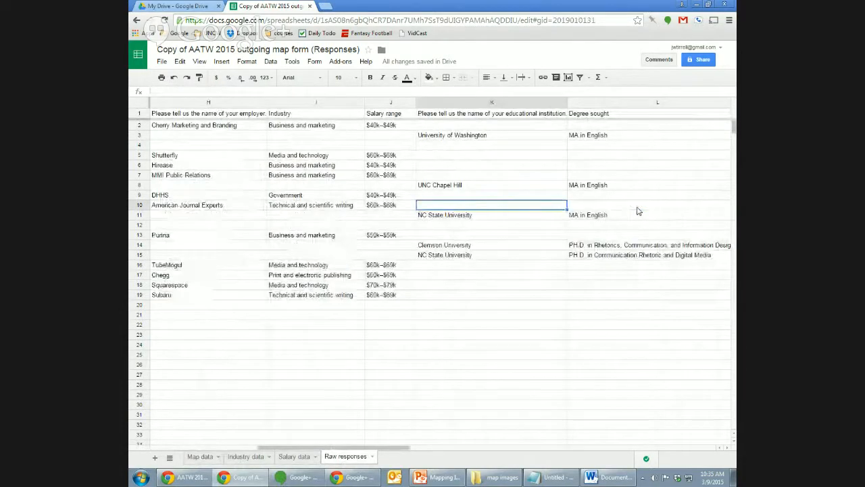
key("Left")
key("Left")
key("Left")
key("Left")
key("Left")
key("Left")
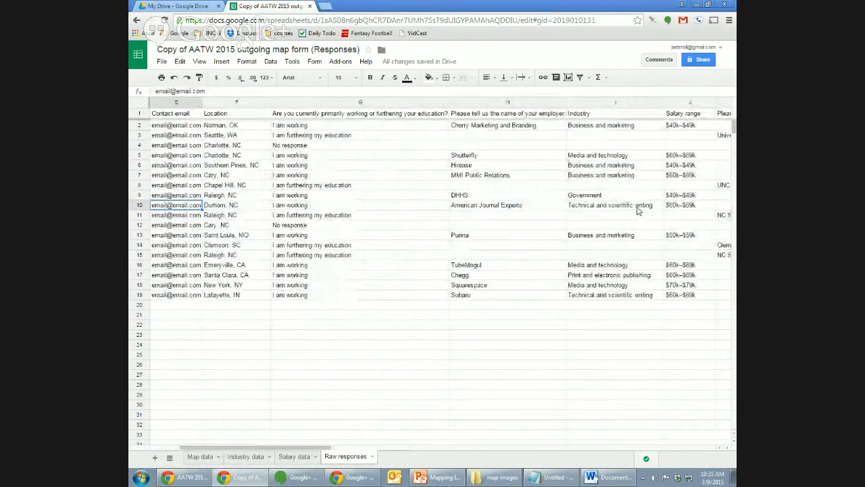
Add the header 'Name' in cell C1 of Map data.
left_click(200, 456)
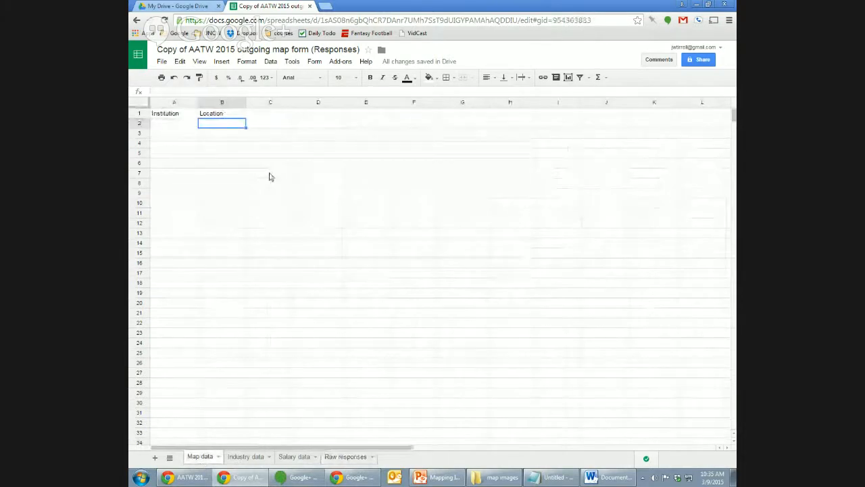
left_click(263, 115)
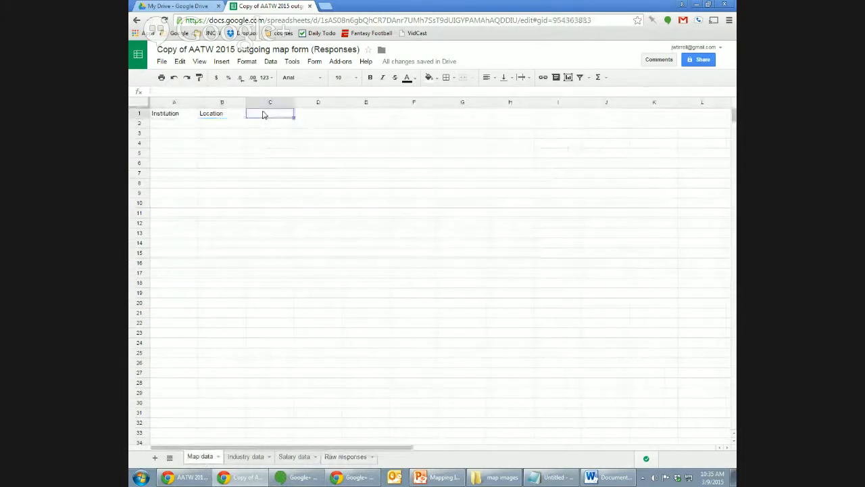
type("Name")
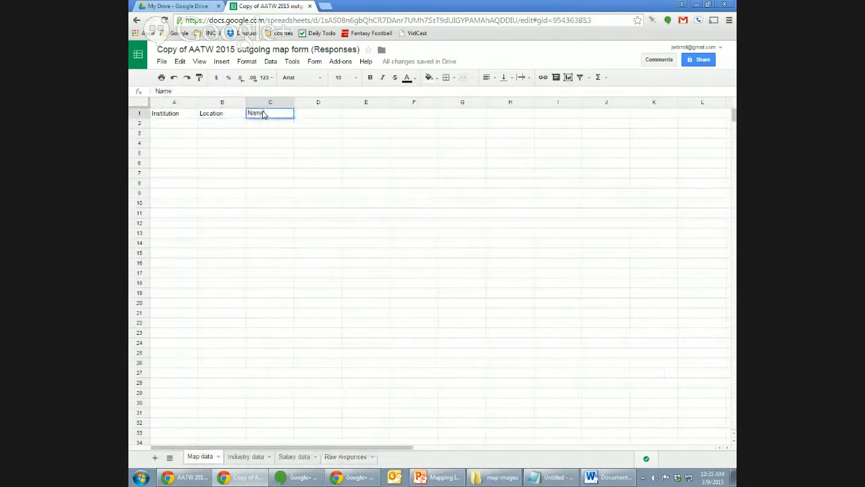
key("Return")
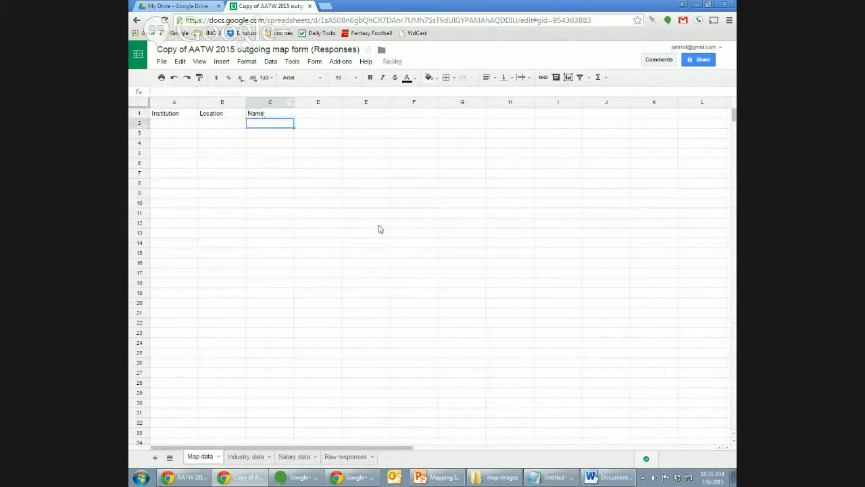
Check the first name in row 10 of Raw responses, then return to Map data.
left_click(353, 458)
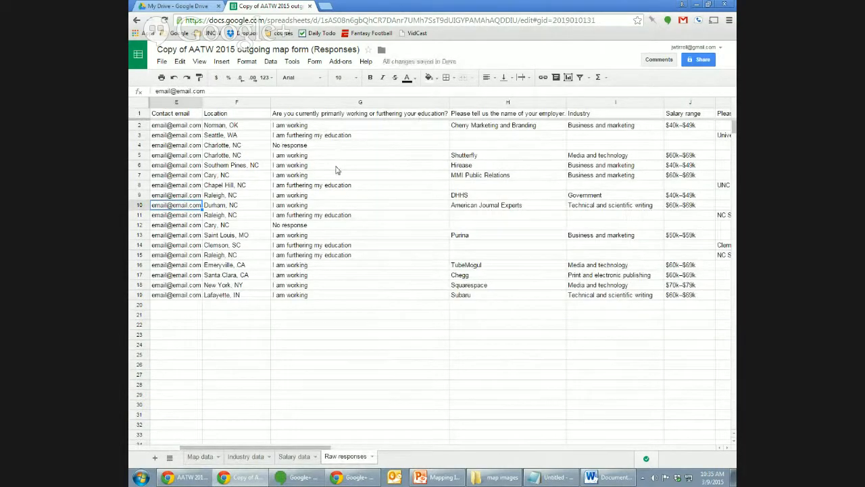
key("Left")
key("Left")
key("Left")
key("Right")
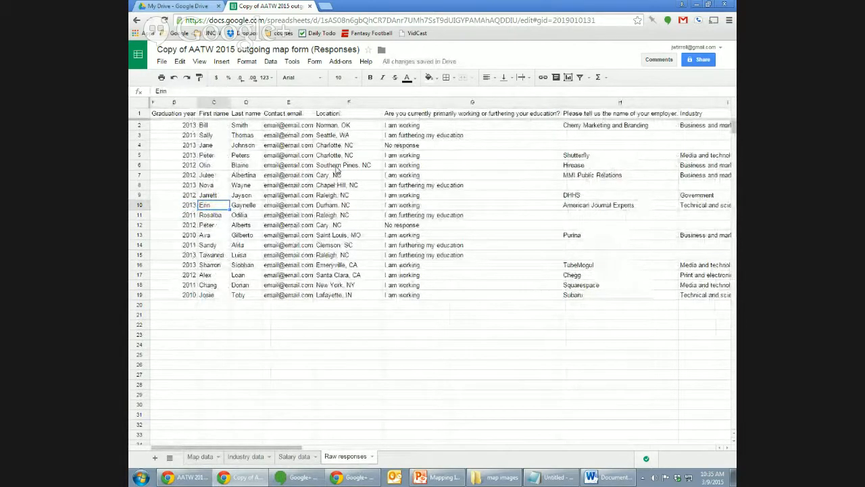
left_click(206, 457)
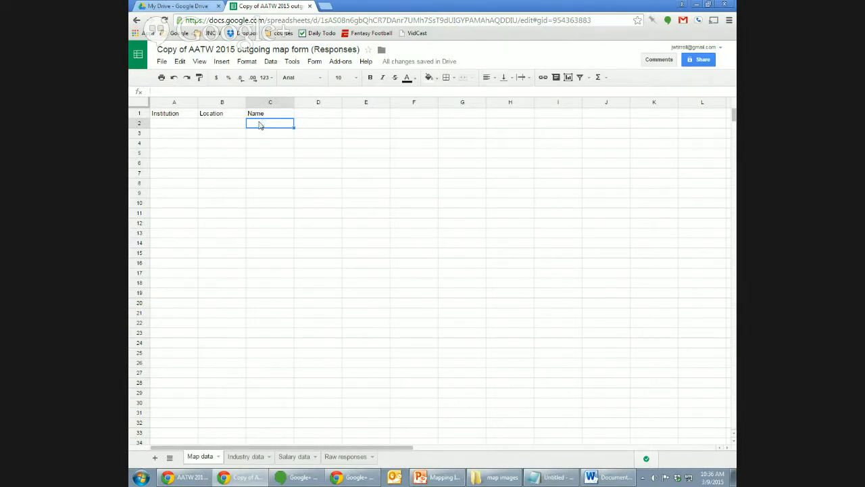
Enter 'Graduation year' in D1 and 'Industry' in E1 on Map data, then return to Raw responses.
key("Up")
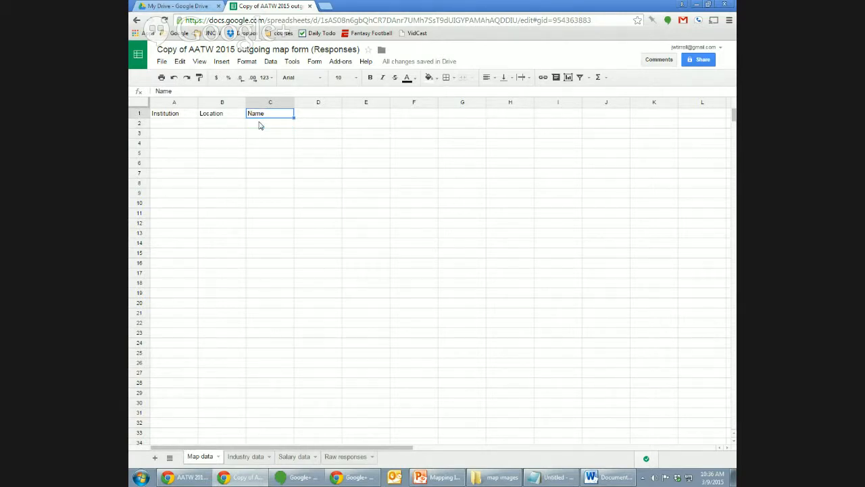
key("Right")
type("Gr")
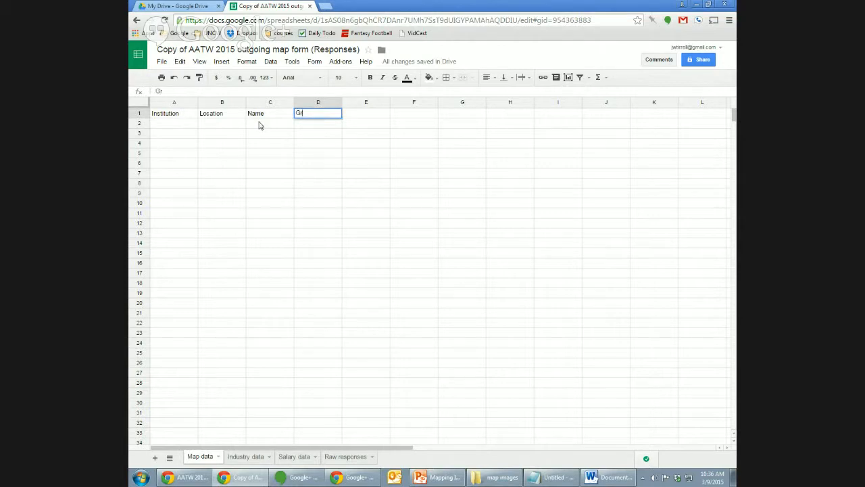
type("aduation year")
left_click(362, 459)
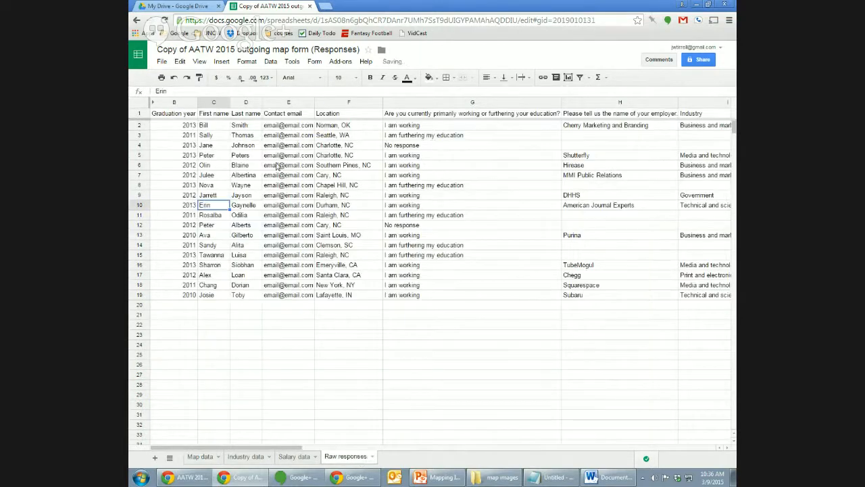
left_click(200, 457)
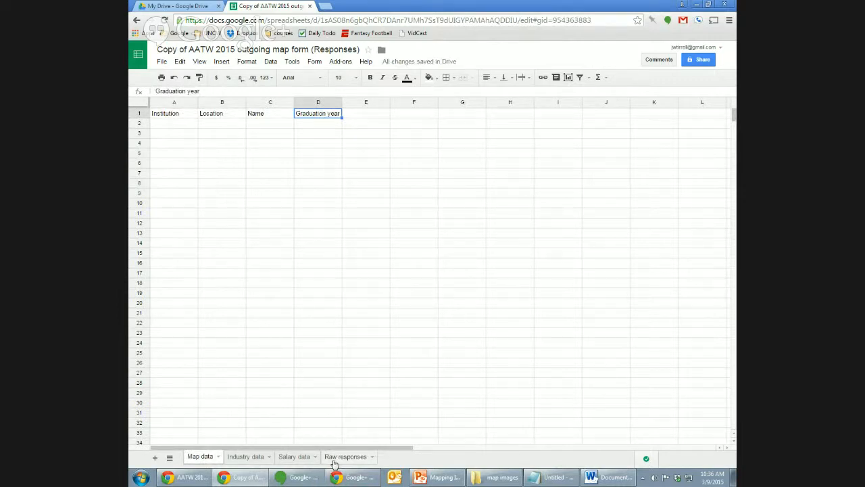
left_click(369, 118)
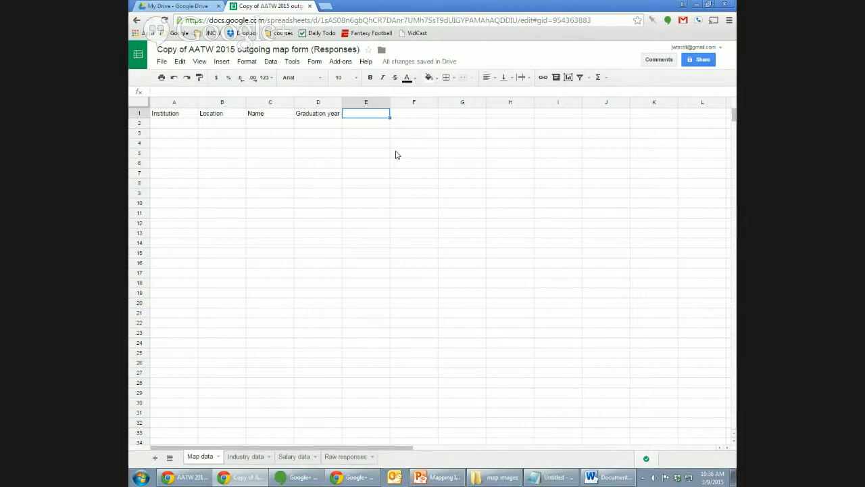
type("Industry")
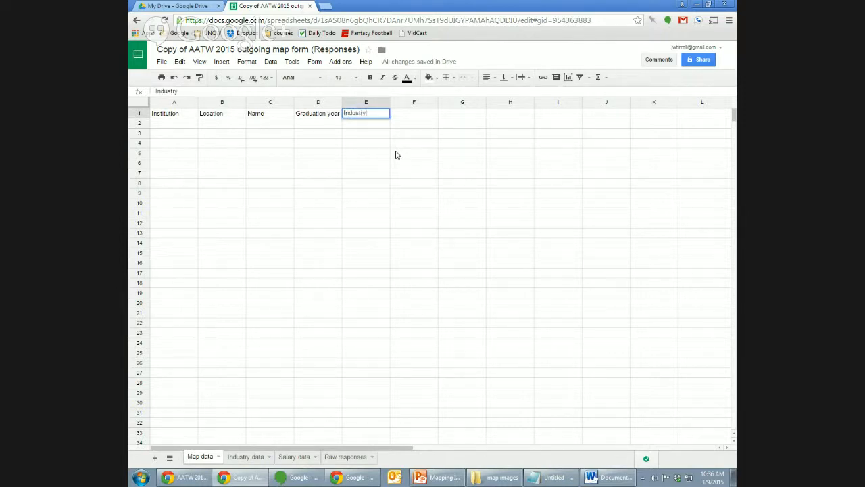
key("Return")
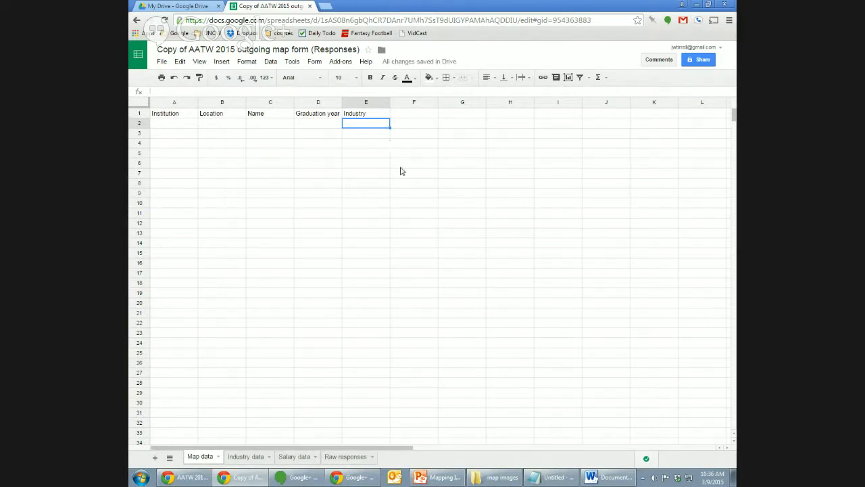
left_click(343, 457)
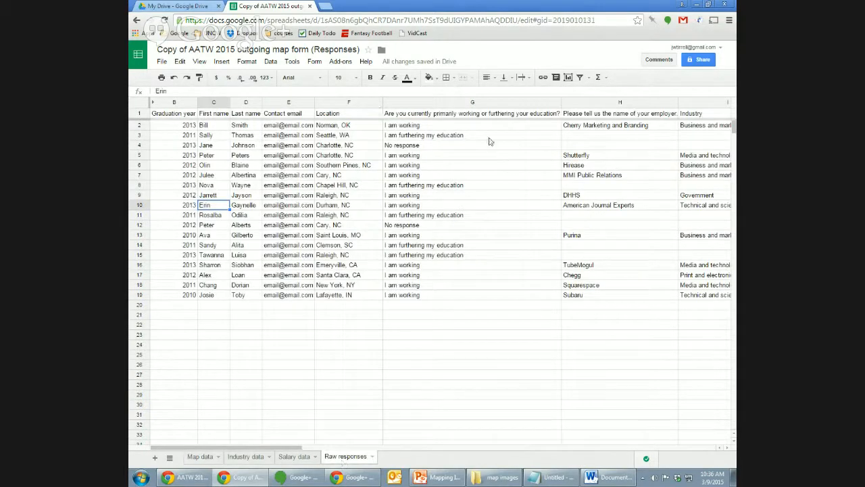
Browse from Cherry Marketing and Branding through industry to University of Washington, then open Industry data.
left_click(614, 128)
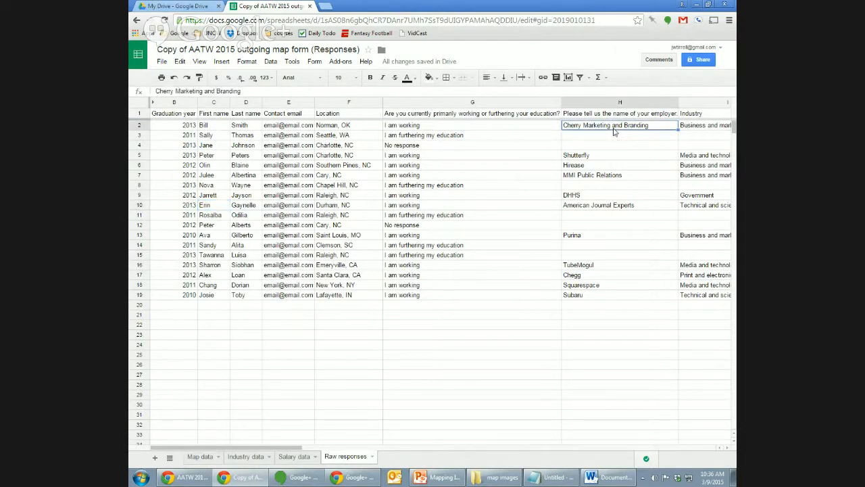
key("Right")
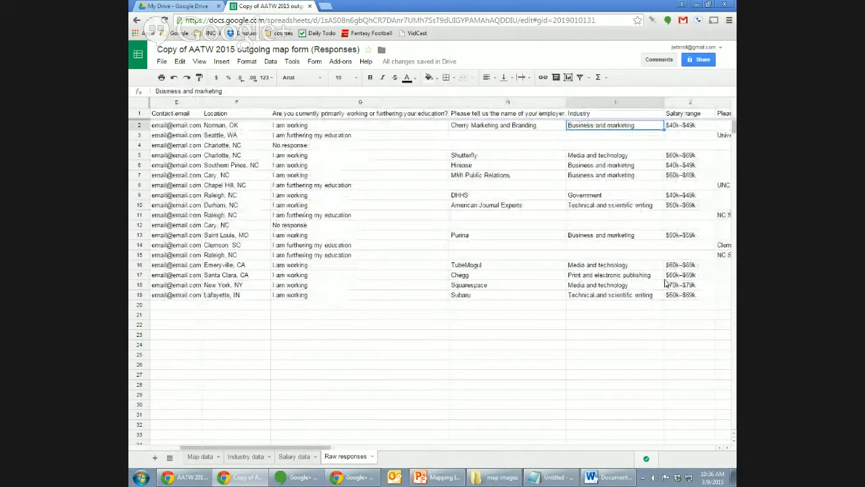
key("Right")
key("Right")
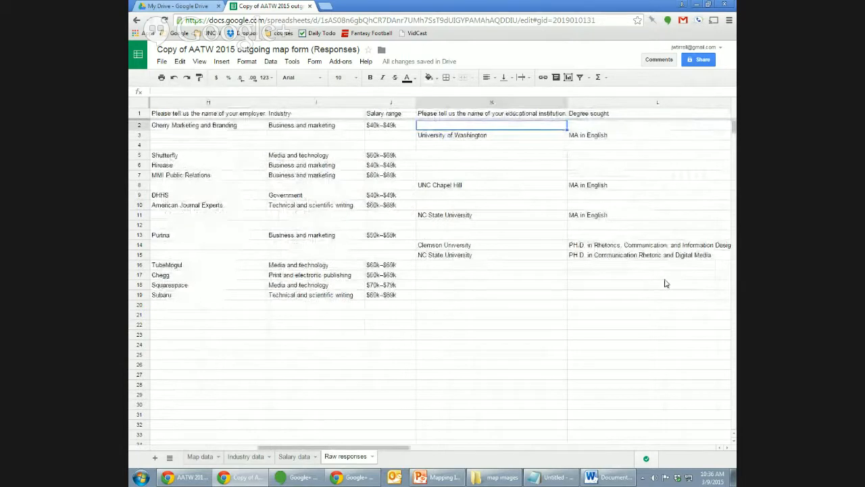
key("Down")
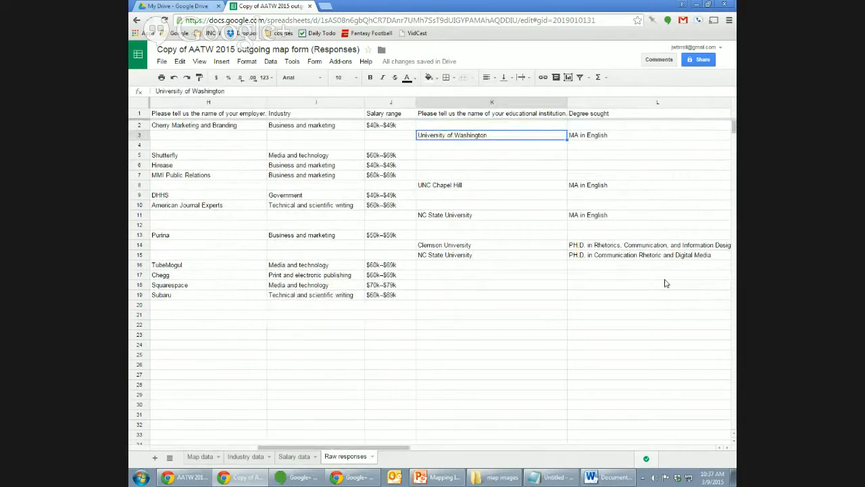
key("Down")
key("Down")
key("Down")
key("Down")
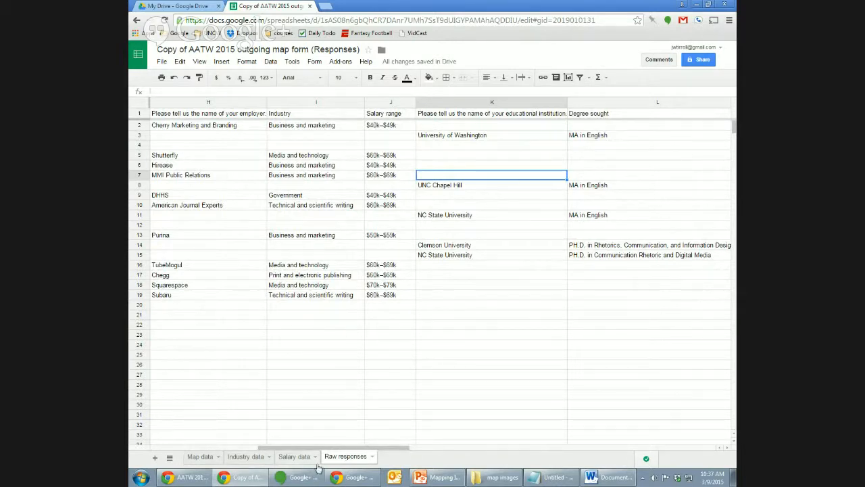
left_click(256, 458)
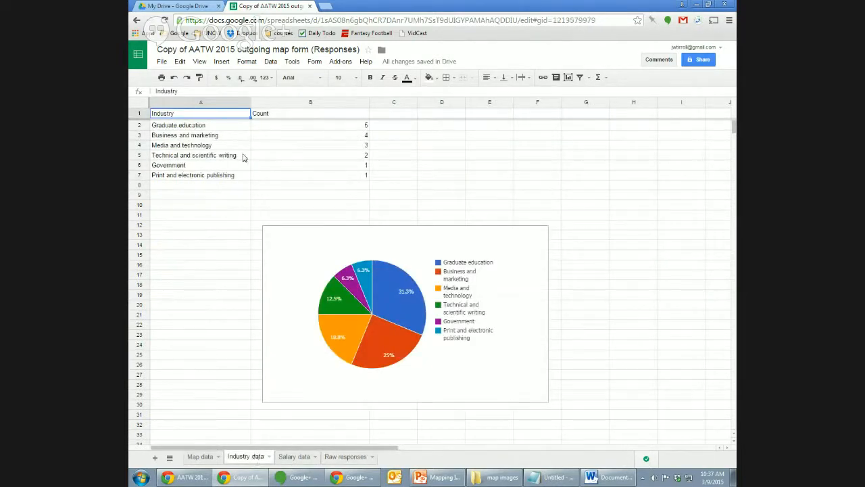
Select the Graduate education category on Industry data, then go to Map data.
left_click(208, 128)
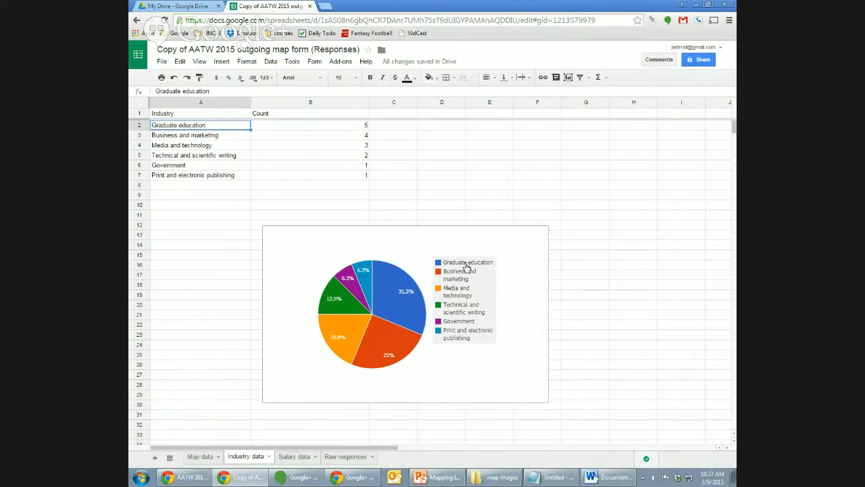
left_click(200, 457)
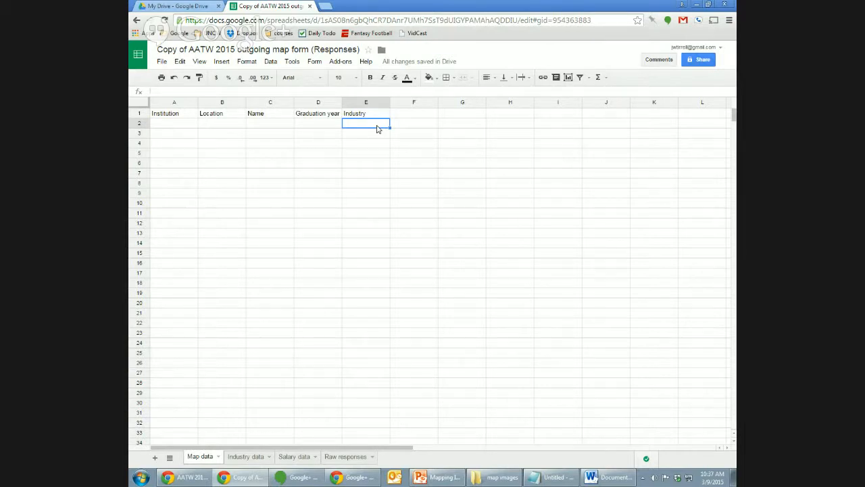
On Raw responses, scroll left and unhide column A to inspect a timestamp entry.
key("Left")
key("Left")
key("Left")
key("Left")
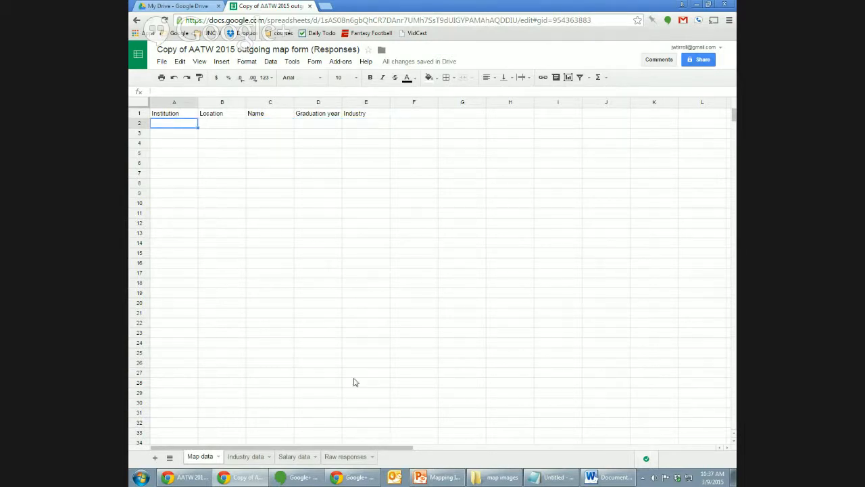
left_click(346, 458)
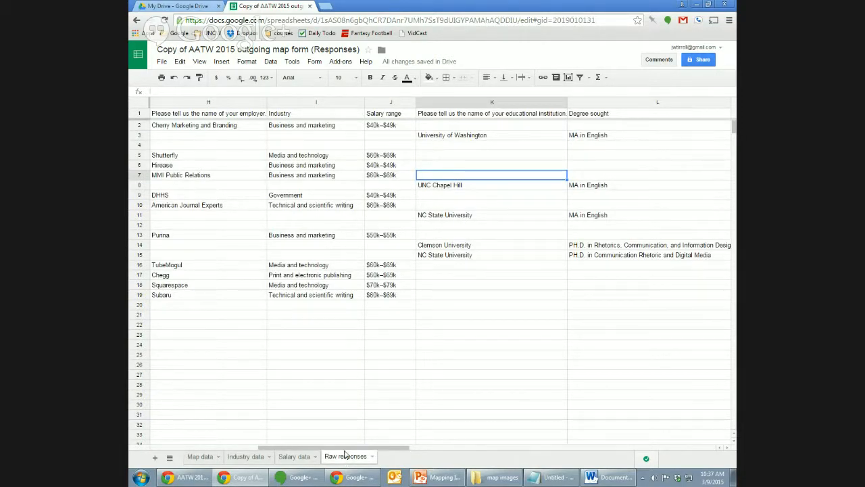
left_click_drag(334, 447, 225, 446)
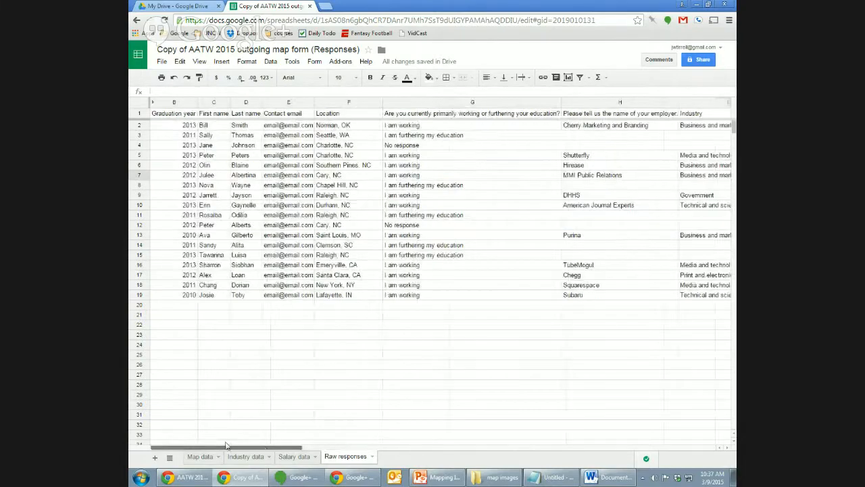
left_click(152, 103)
left_click(172, 155)
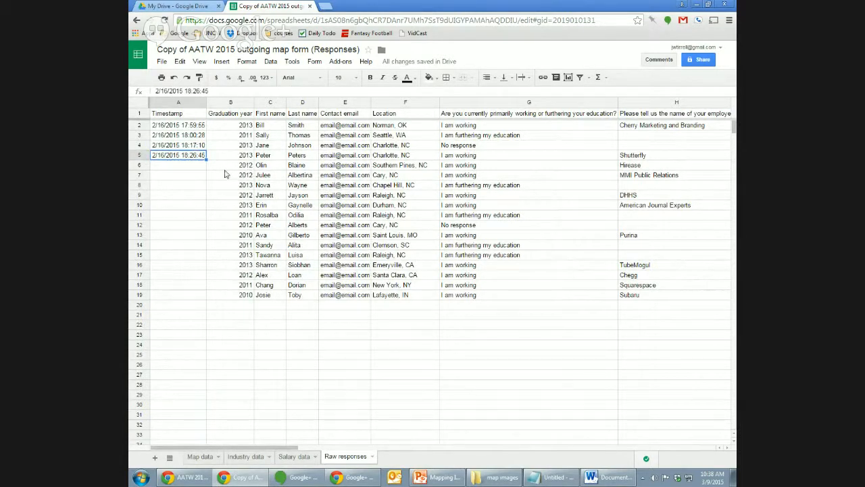
Hide the Timestamp column after checking the 2012 and 2011 graduation years, then return to Map data.
left_click(201, 105)
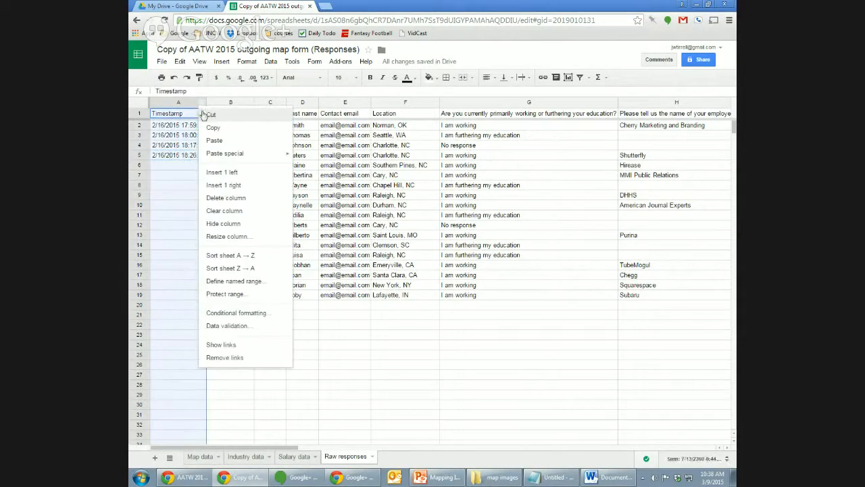
left_click(230, 224)
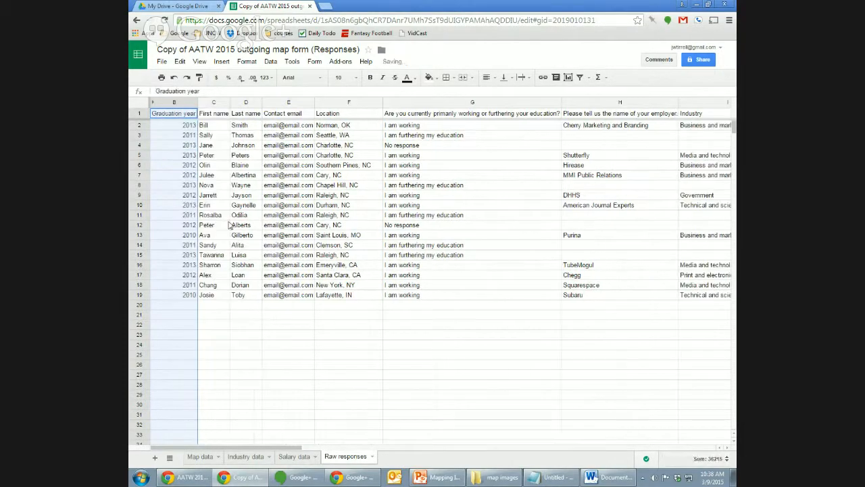
left_click(185, 177)
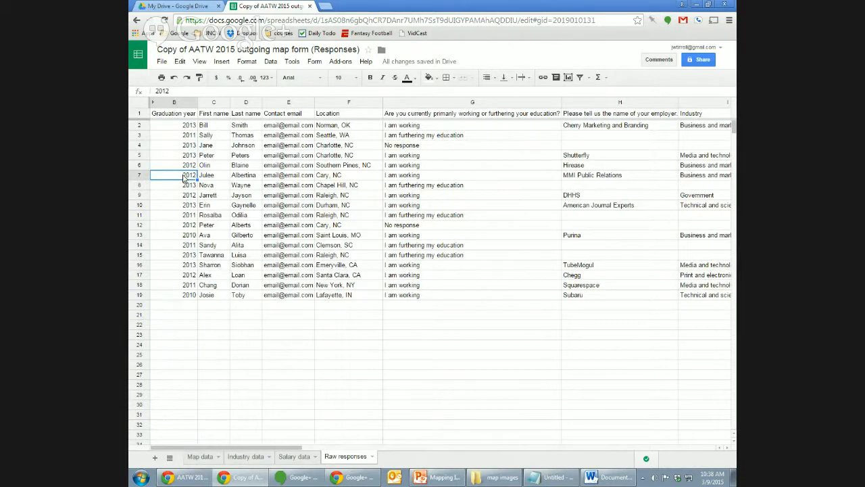
left_click(193, 287)
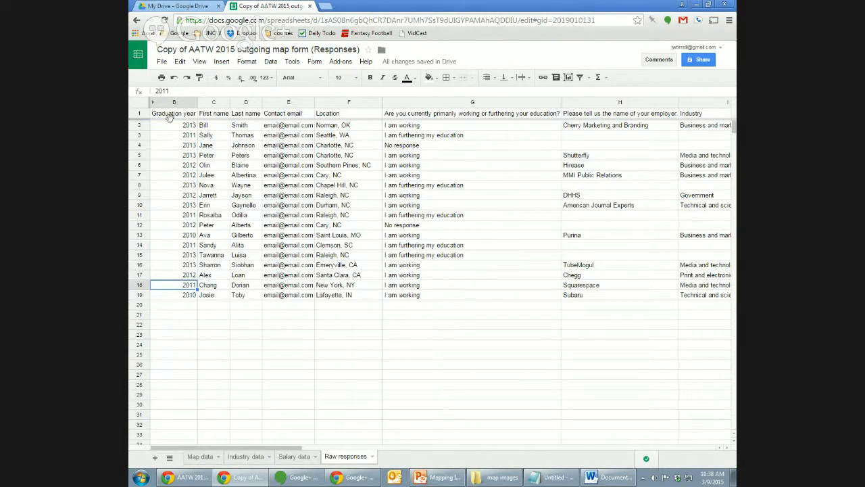
left_click(154, 104)
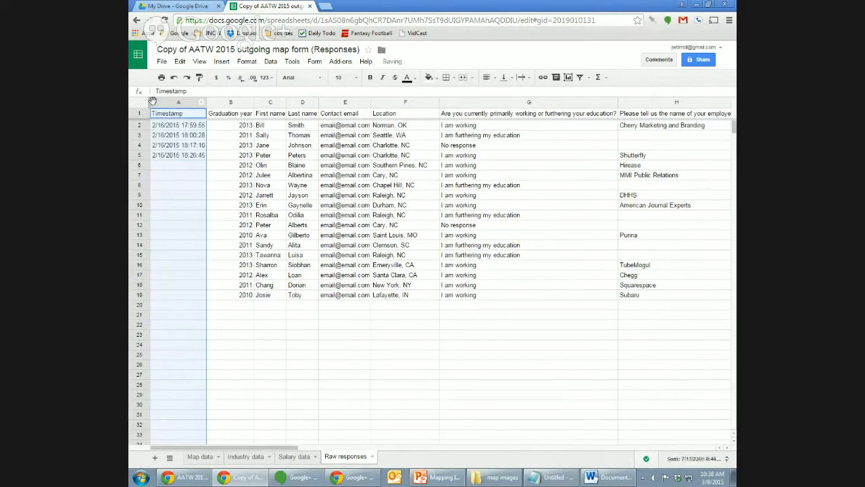
right_click(199, 104)
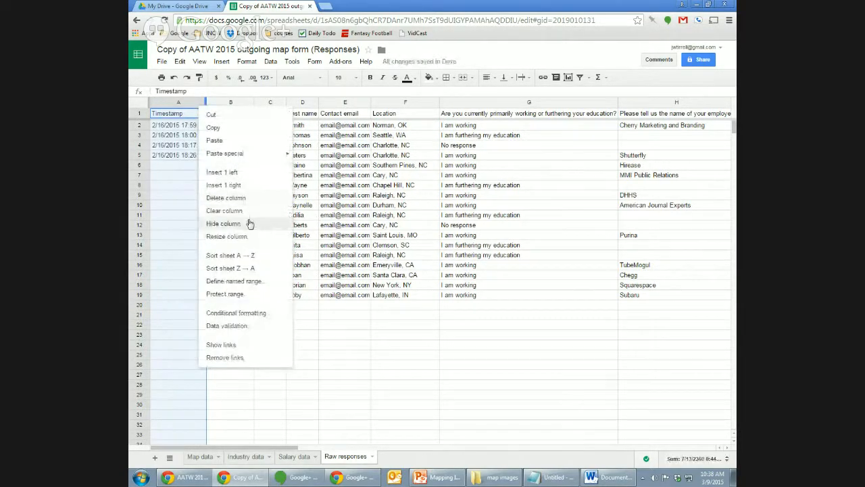
left_click(247, 224)
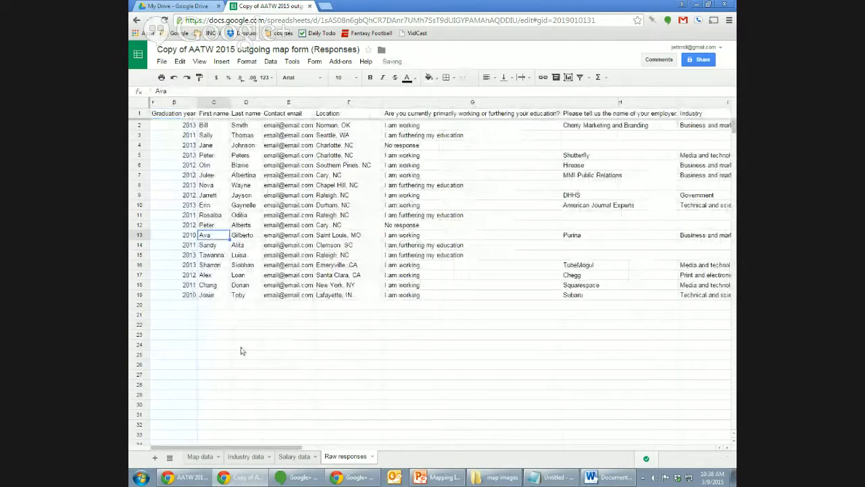
left_click(203, 457)
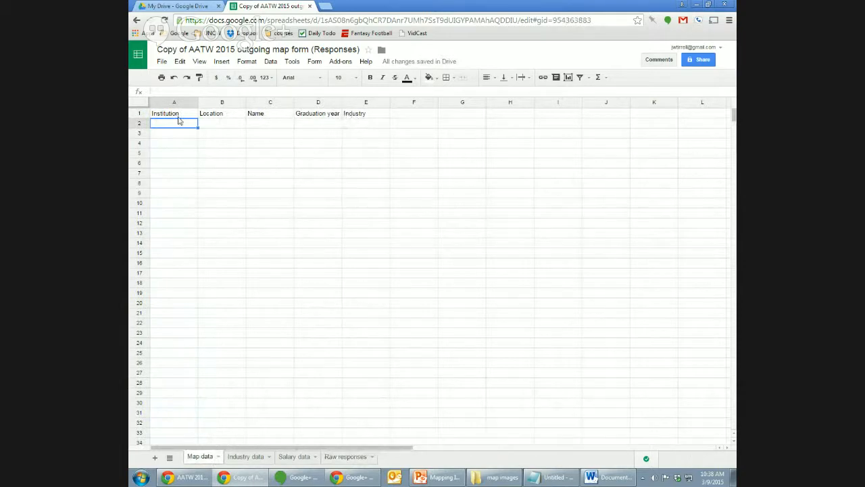
Freeze row 1 on Map data using View > Freeze > 1 row.
left_click(139, 115)
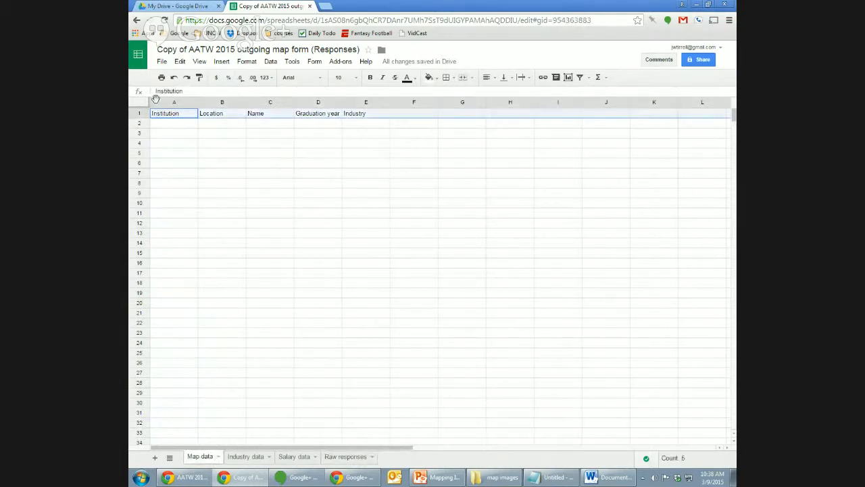
left_click(200, 61)
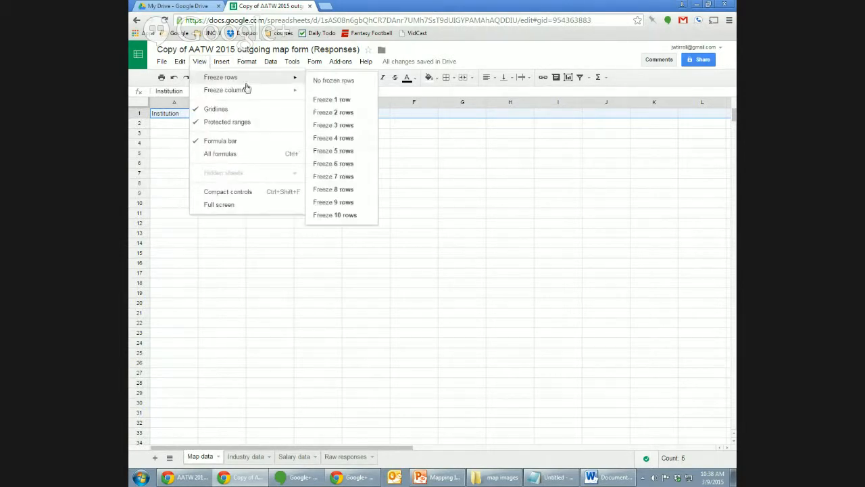
left_click(332, 99)
left_click(270, 135)
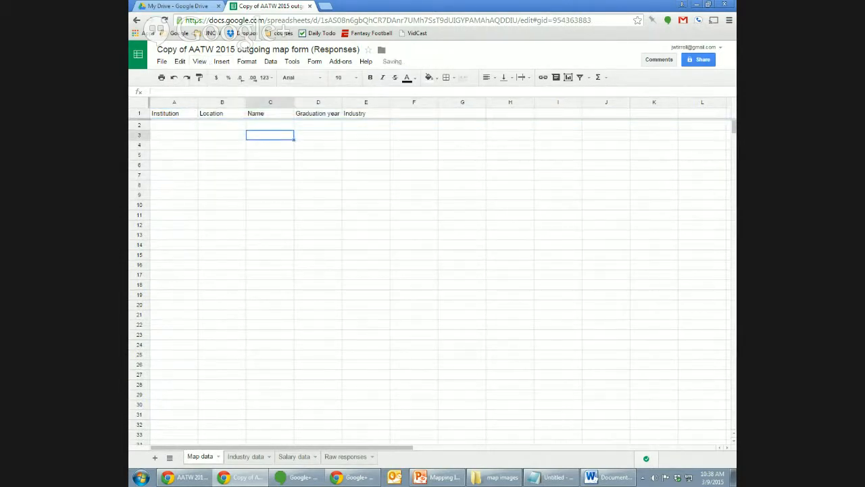
Select cell A2 on Map data, then switch to the Industry data sheet.
mouse_move(733, 132)
left_mouse_down()
mouse_move(725, 182)
mouse_move(725, 119)
left_mouse_up()
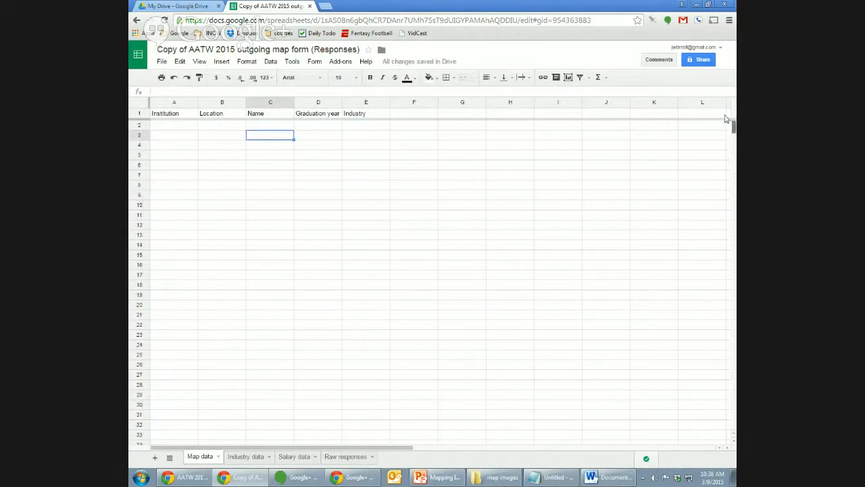
left_click(201, 128)
key("Left")
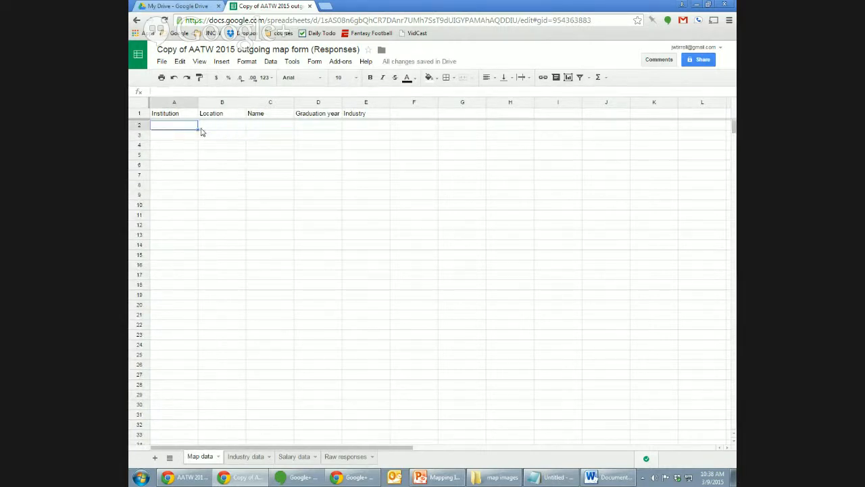
left_click(239, 458)
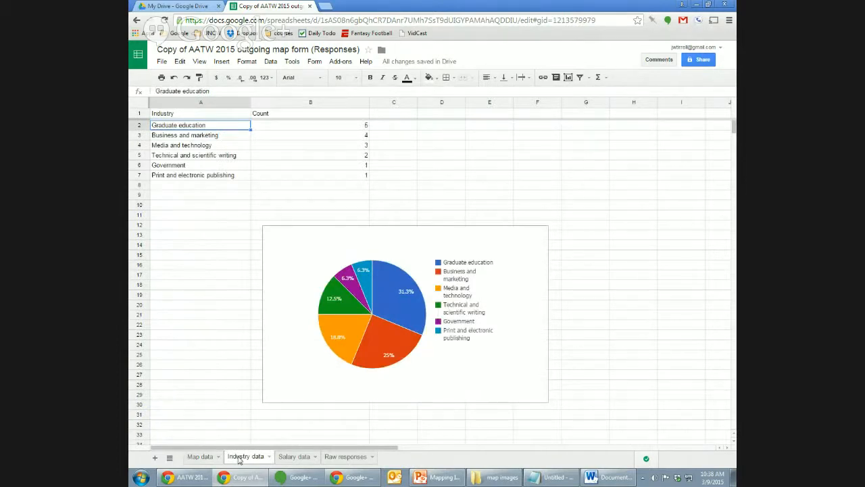
Check the first location, Norman, OK, in Raw responses, then return to Map data.
left_click(345, 458)
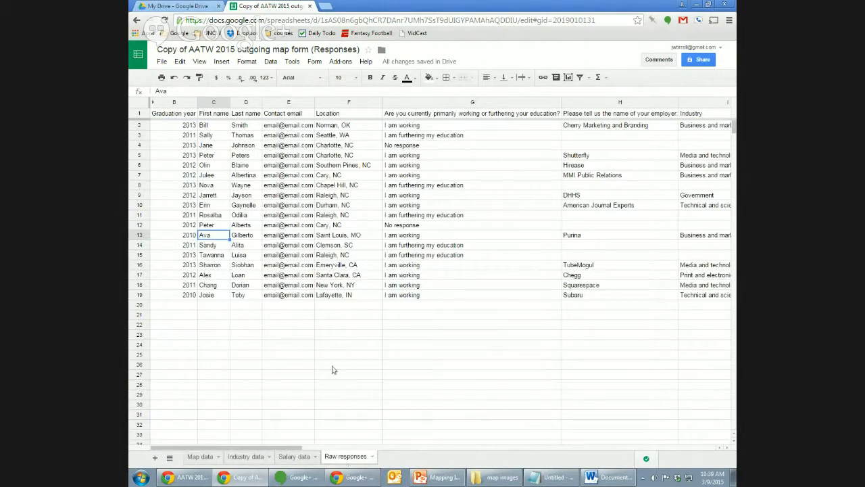
left_click(339, 129)
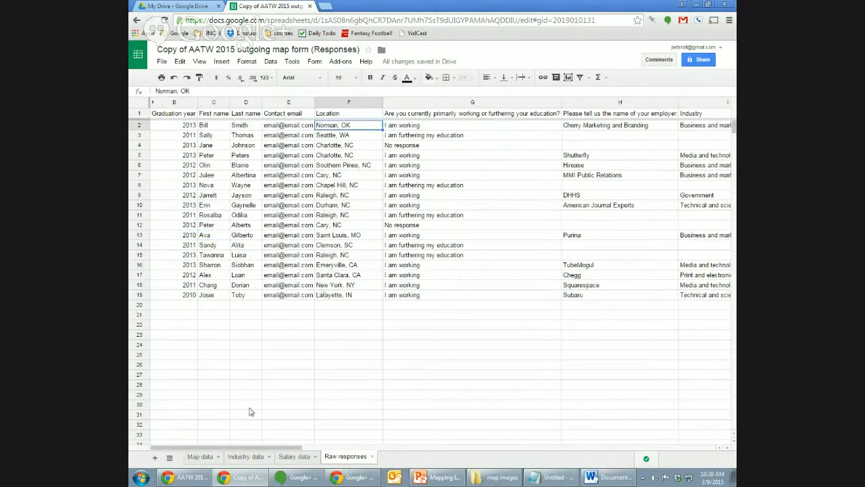
left_click(200, 458)
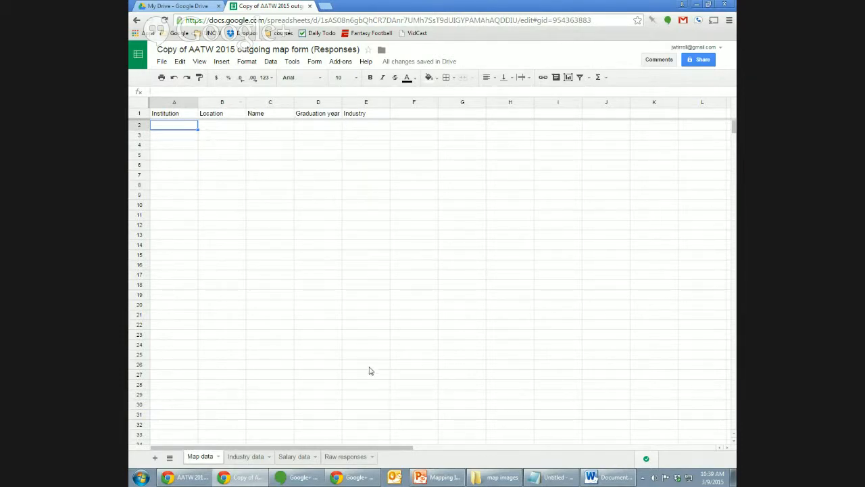
On Raw responses, step through the employer column and select its first entries.
left_click(351, 458)
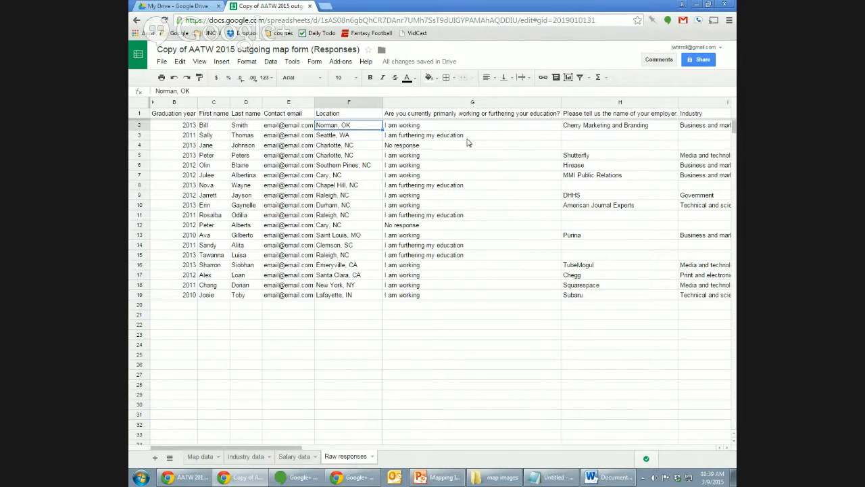
key("Right")
key("Right")
key("Right")
key("Left")
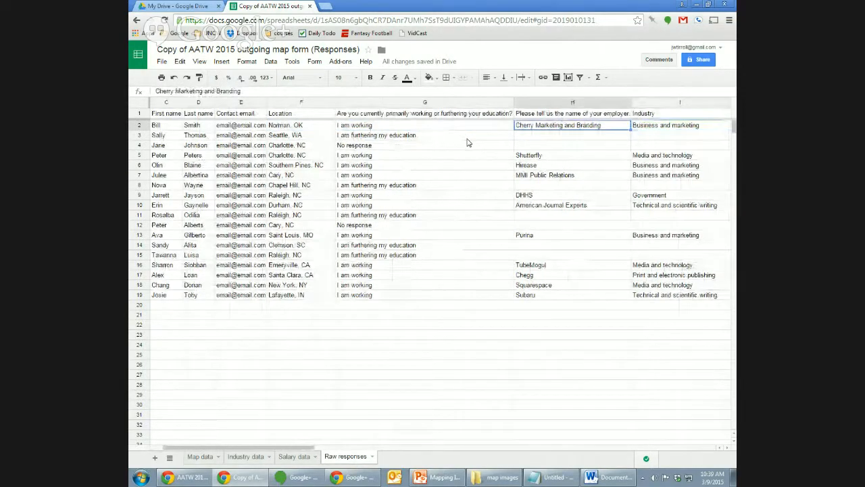
key("Down")
key("Down")
key("Down")
key("Down")
key("Down")
key("Down")
key("Down")
key("Down")
key("Down")
key("Down")
key("Down")
key("Down")
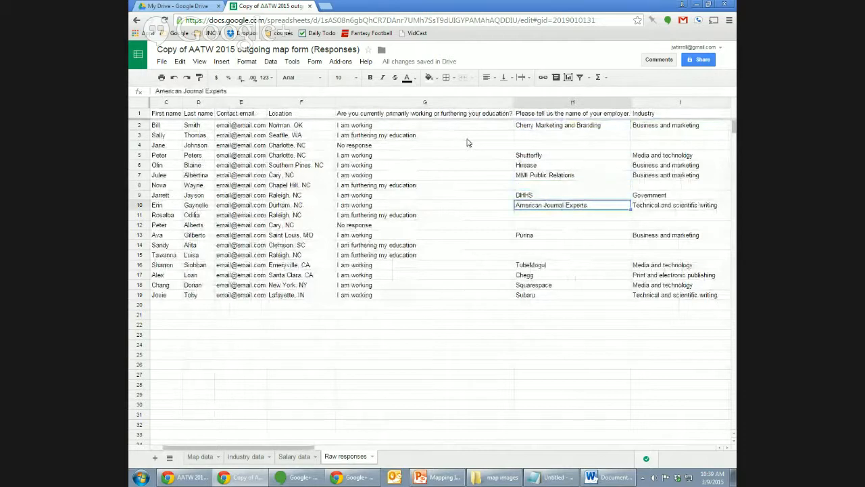
key("Down")
key("Down")
key("Up")
key("Up")
key("Up")
key("Up")
key("Up")
key("Up")
key("Up")
key("Up")
key("Up")
key("Up")
key("Up")
key("Up")
key("Up")
key("Up")
key("Up")
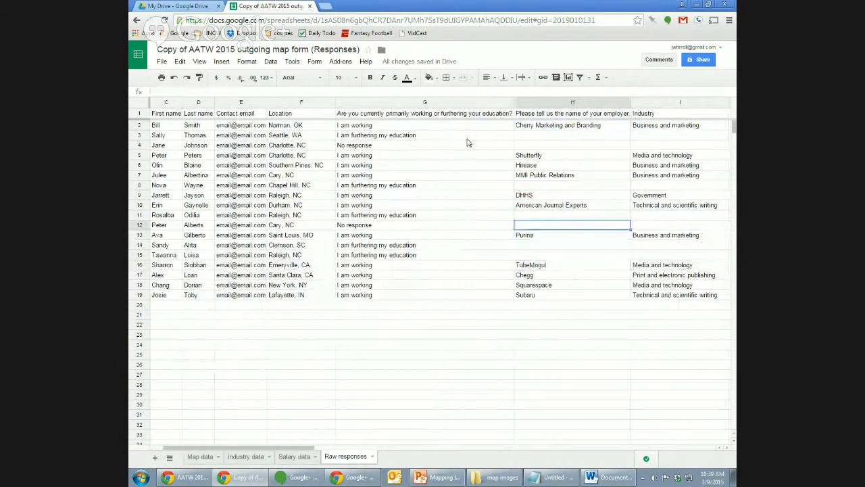
key("Down")
key("shift+Down")
key("shift+Down")
key("shift+Down")
key("shift+Down")
key("shift+Down")
key("shift+Down")
key("shift+Down")
key("shift+Down")
key("shift+Down")
key("shift+Down")
key("shift+Down")
key("shift+Down")
key("shift+Down")
key("shift+Down")
key("shift+Down")
key("shift+Down")
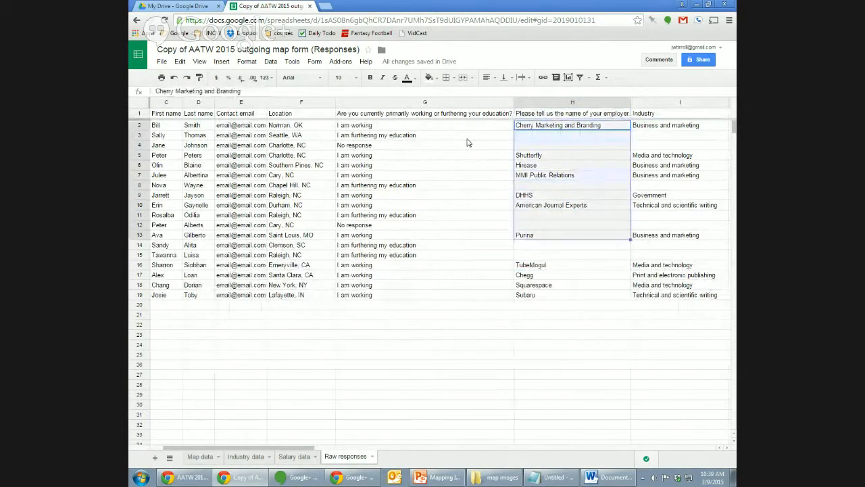
Inspect row 3's empty employer and salary cells and its University of Washington institution.
left_click(578, 135)
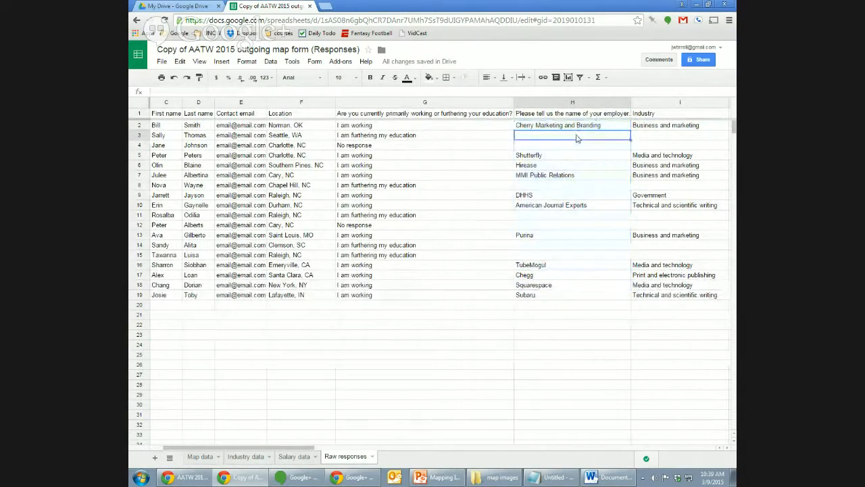
key("Right")
key("Right")
key("Right")
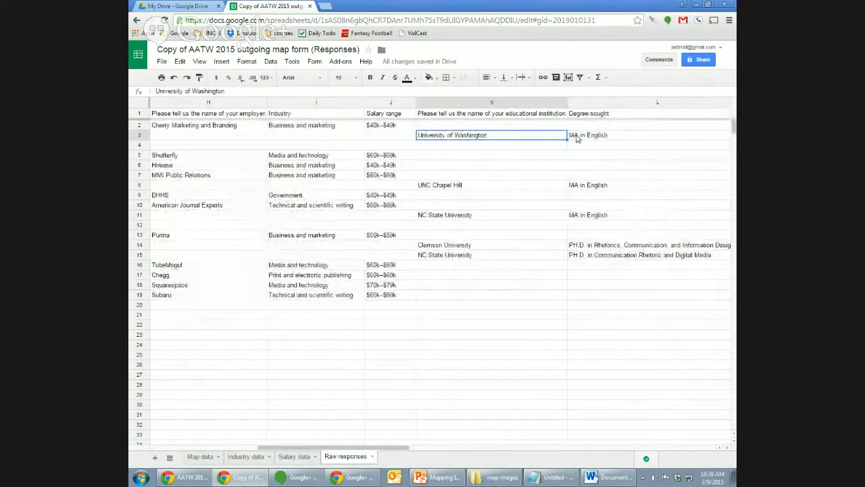
key("Down")
key("Up")
key("Left")
key("Right")
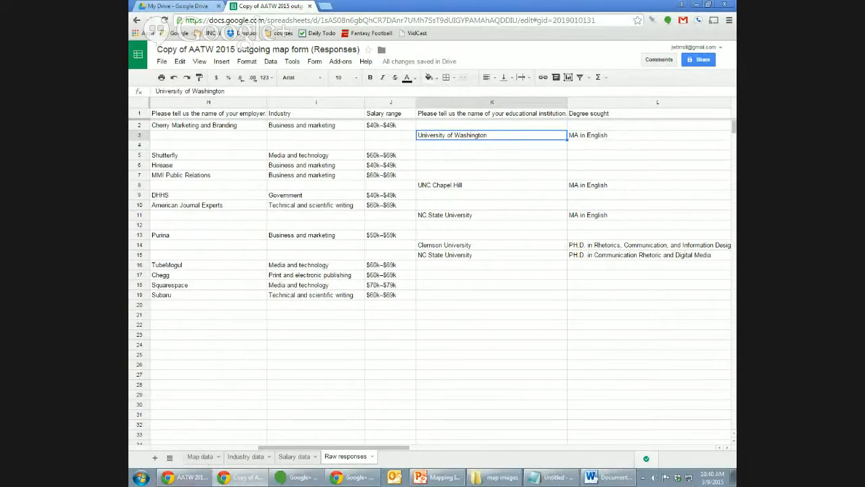
Compare Map data's Industry cell E2 with the Raw responses cells around rows 3–4.
left_click(215, 461)
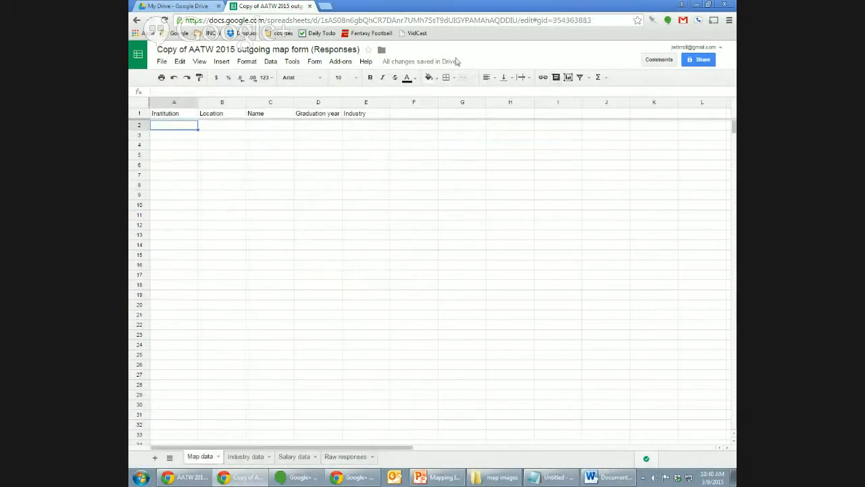
left_click(361, 128)
left_click(346, 457)
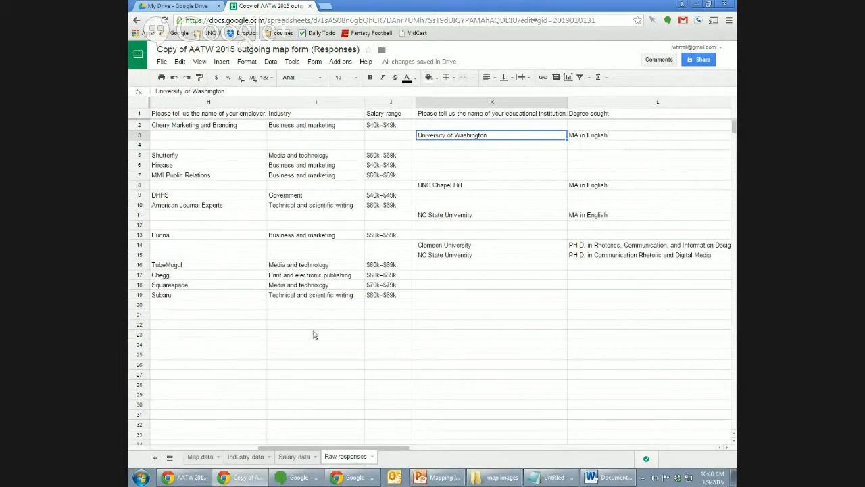
left_click_drag(401, 447, 380, 455)
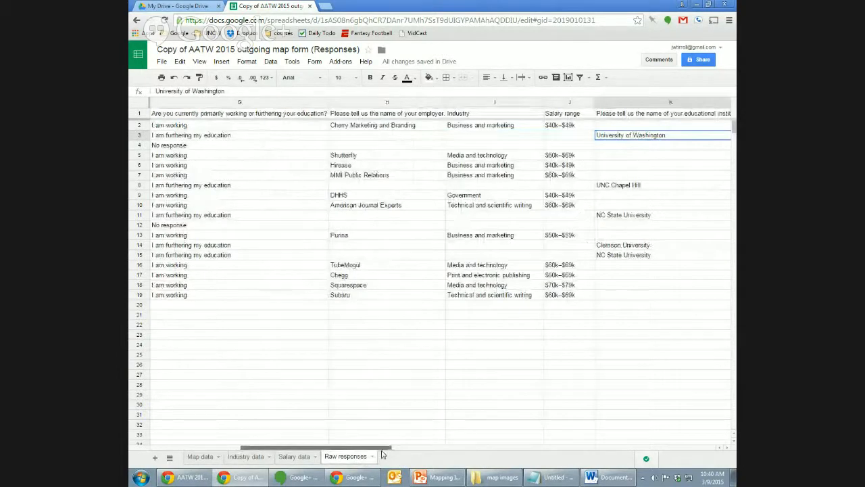
left_click(375, 138)
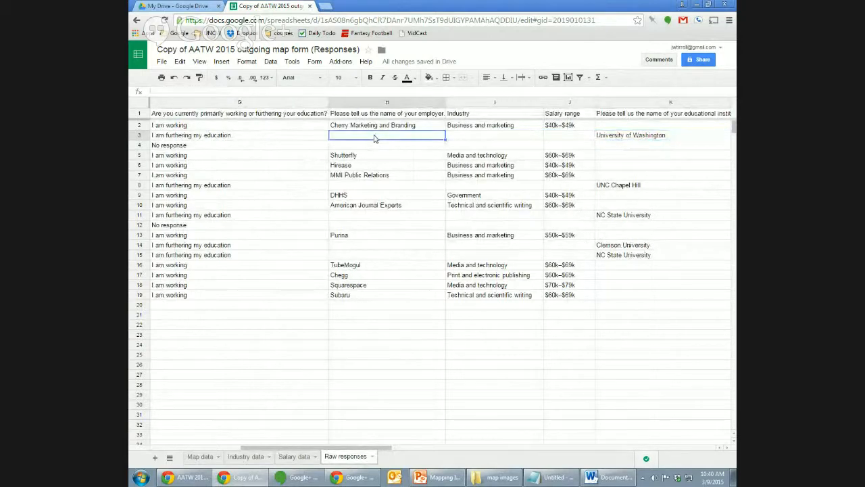
key("Down")
key("Left")
key("Right")
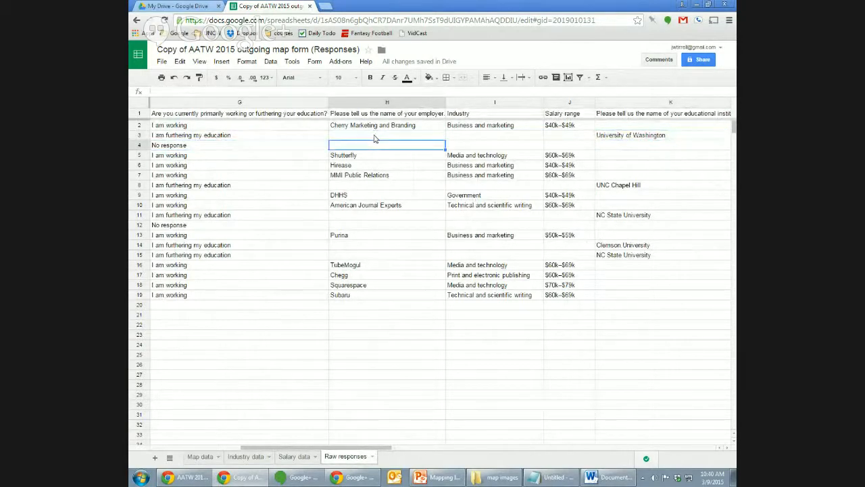
key("Up")
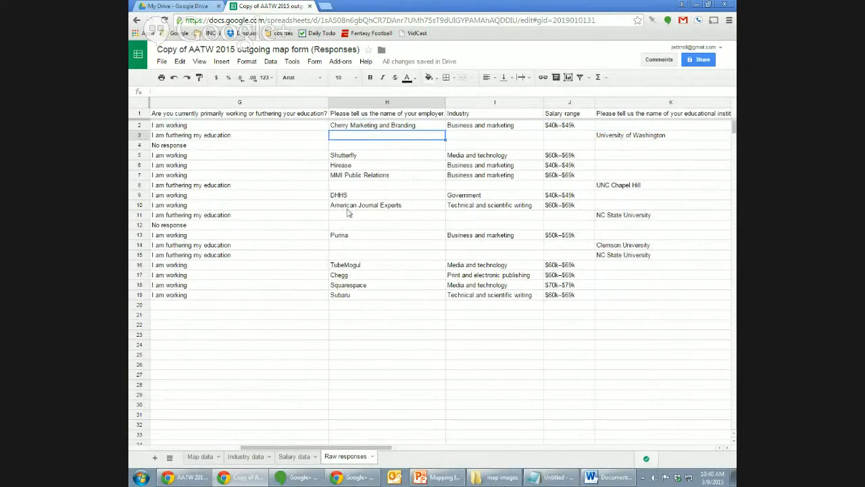
Compare Map data's Name and Location columns against the Raw responses sheet.
left_click(202, 456)
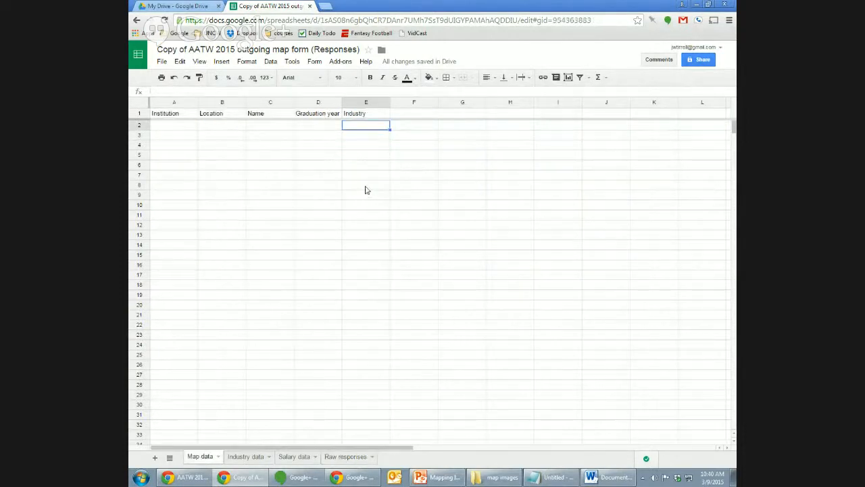
left_click(265, 136)
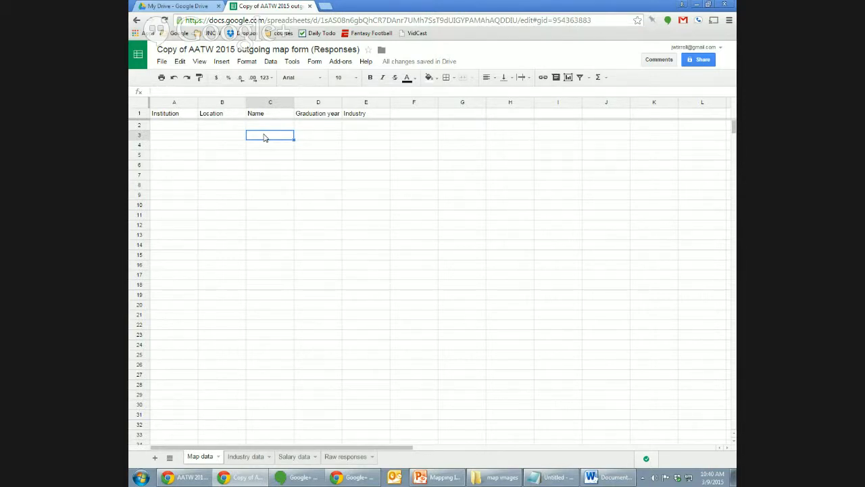
key("Up")
key("Left")
key("Left")
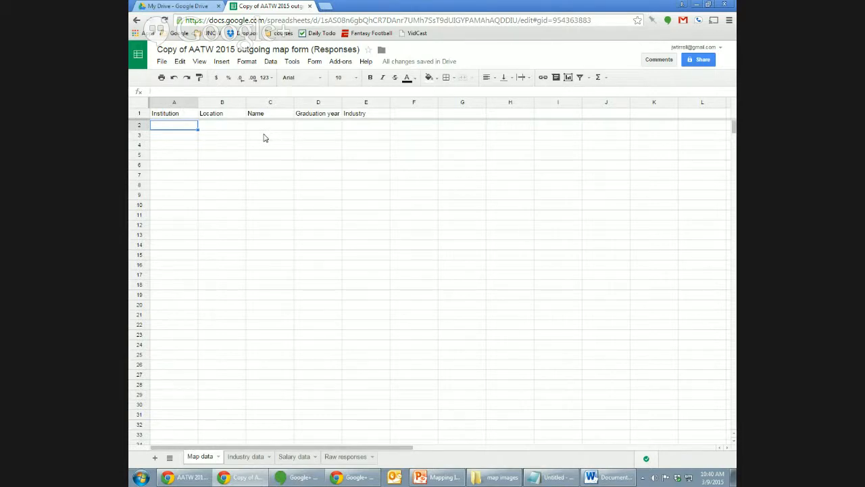
left_click(361, 459)
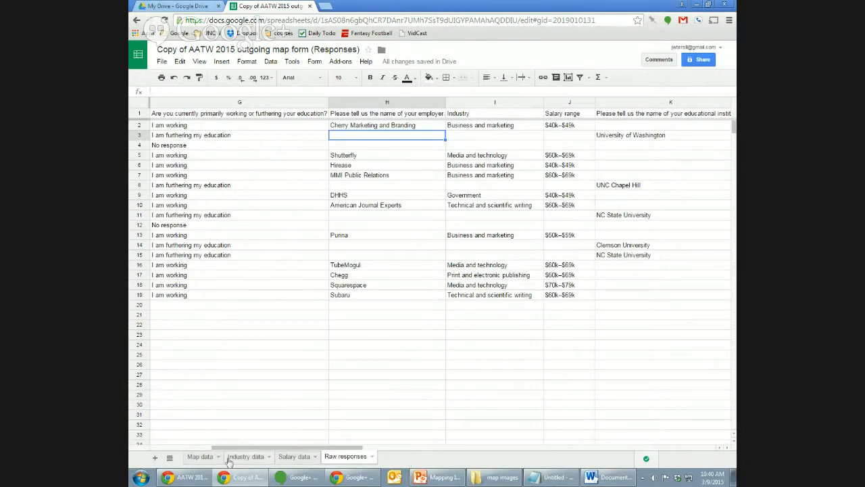
left_click(203, 461)
left_click(218, 176)
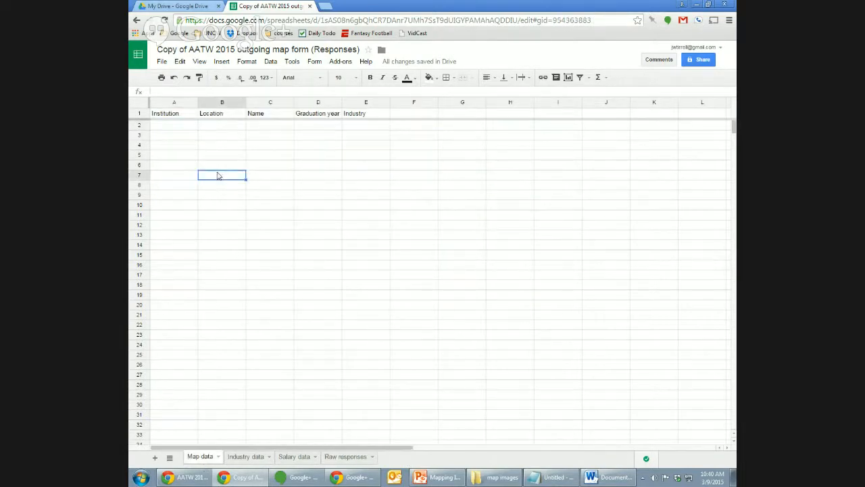
key("Up")
key("Up")
key("Up")
key("Up")
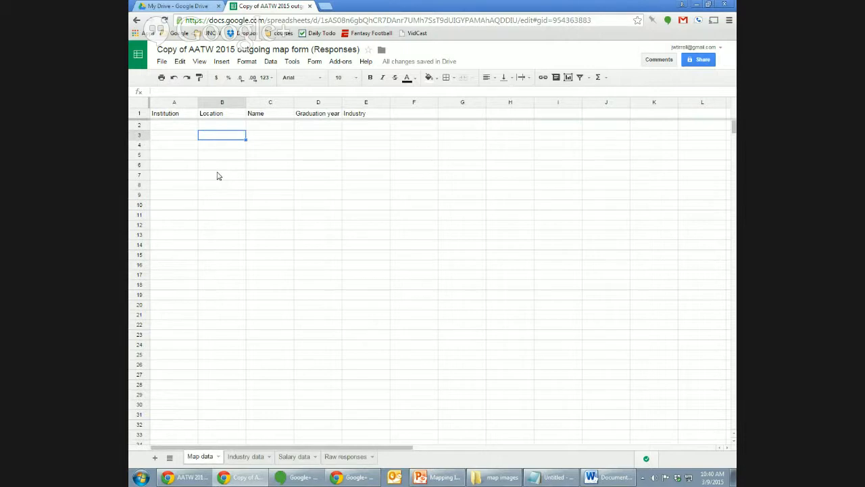
left_click(357, 462)
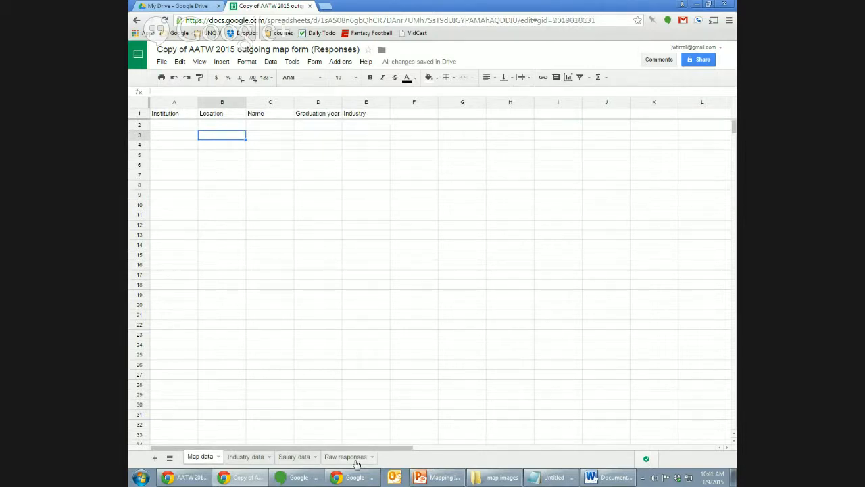
left_click(207, 459)
key("Up")
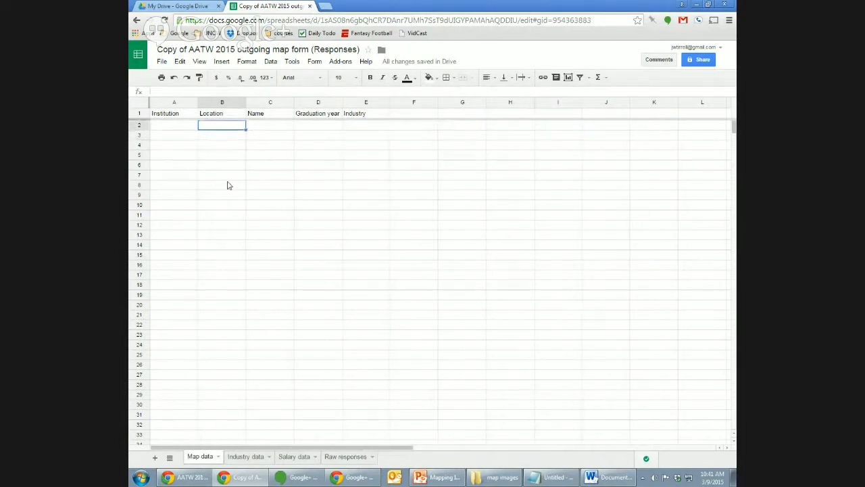
key("Left")
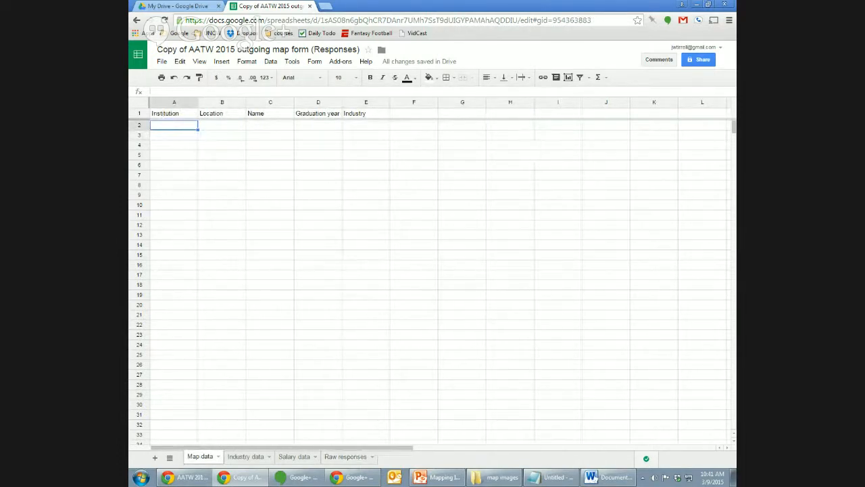
Find the first location, Norman, OK, in Raw responses and begin editing Map data B2.
key("alt+Tab")
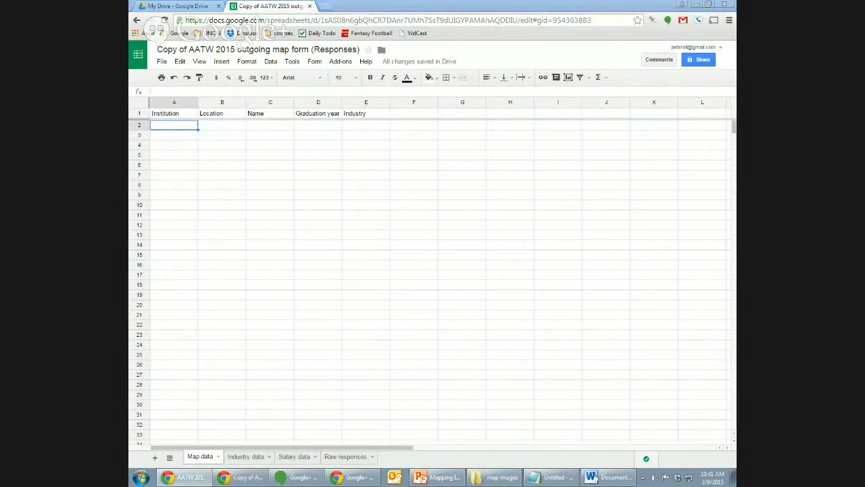
left_click(228, 128)
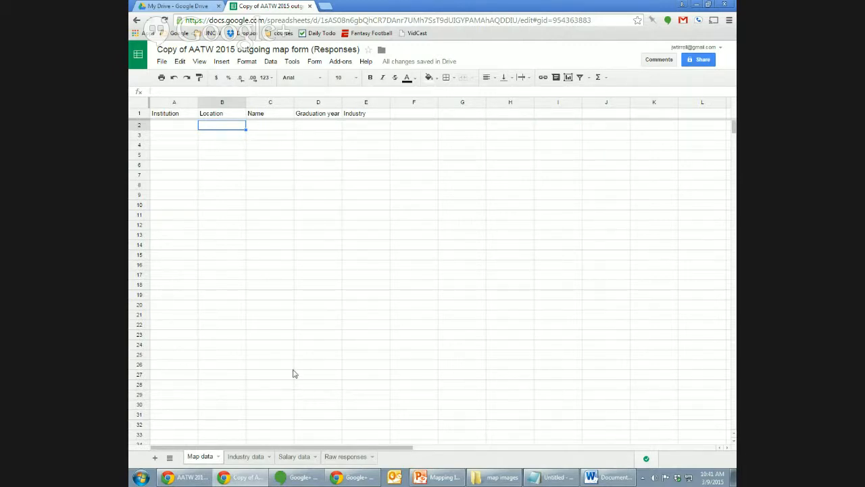
left_click(342, 456)
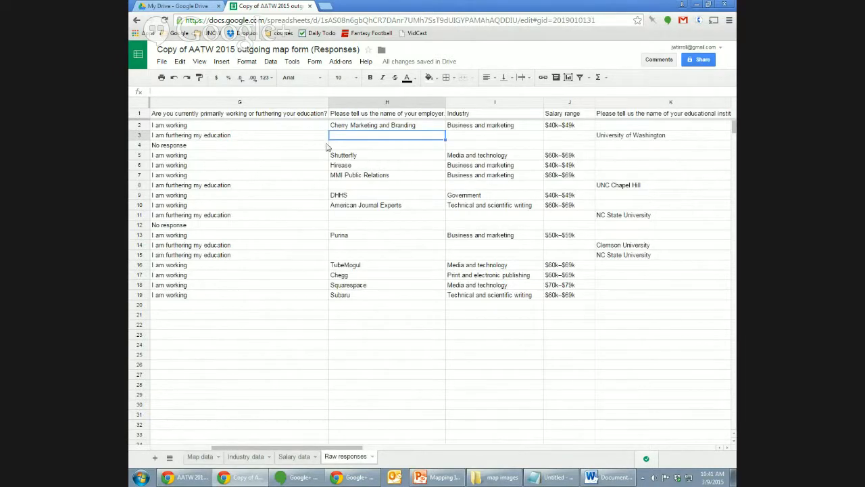
key("Left")
key("Left")
key("Left")
key("Left")
key("Left")
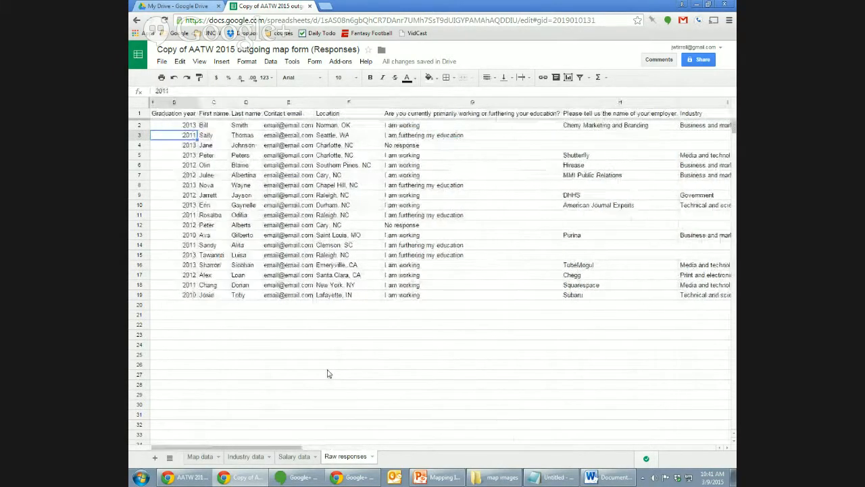
key("Right")
key("Right")
key("Right")
key("Right")
key("Up")
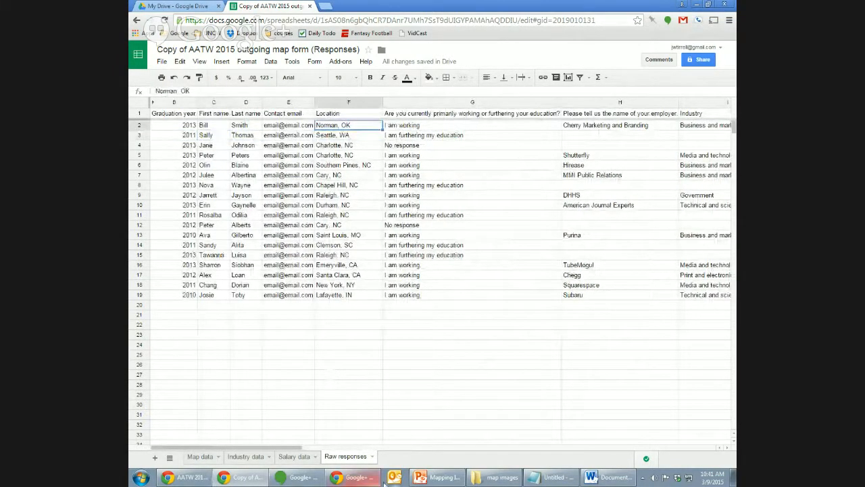
left_click(207, 457)
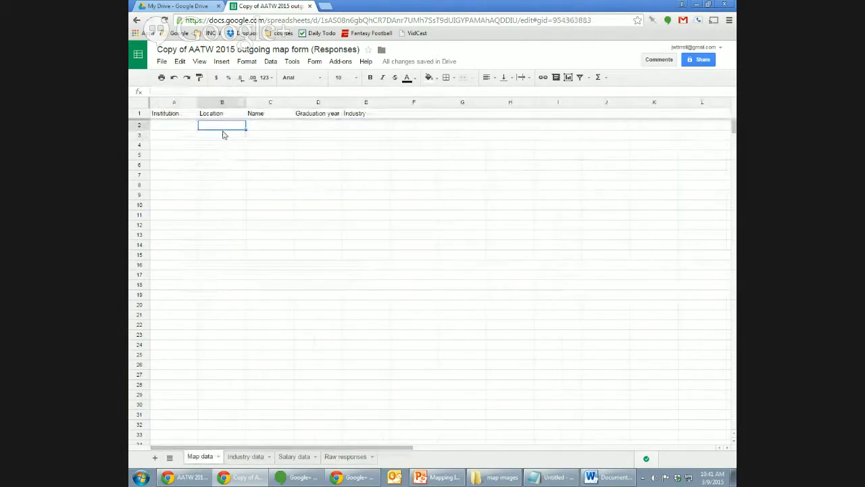
left_click(223, 91)
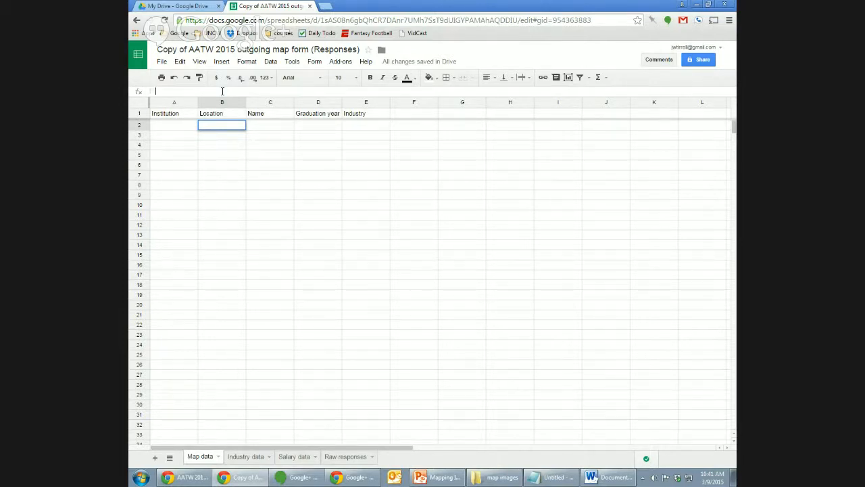
Confirm the Raw responses Location header and Norman, OK, then start editing Map data C2.
left_click(345, 458)
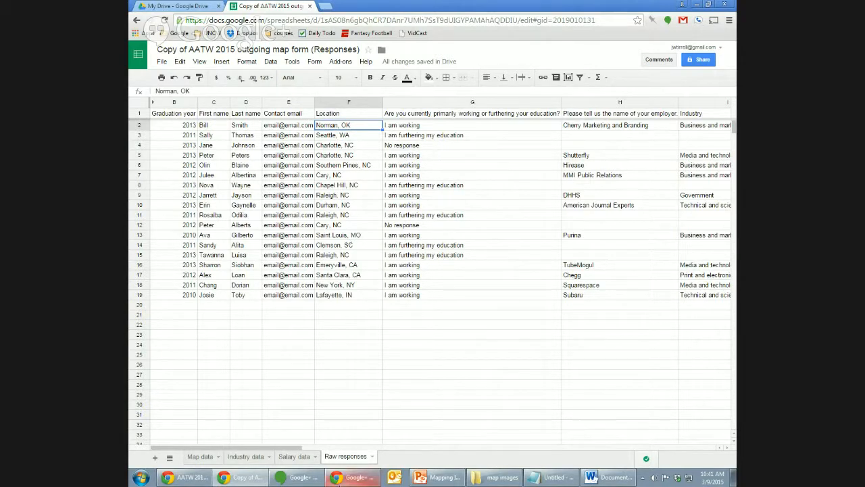
left_click(344, 114)
left_click(348, 129)
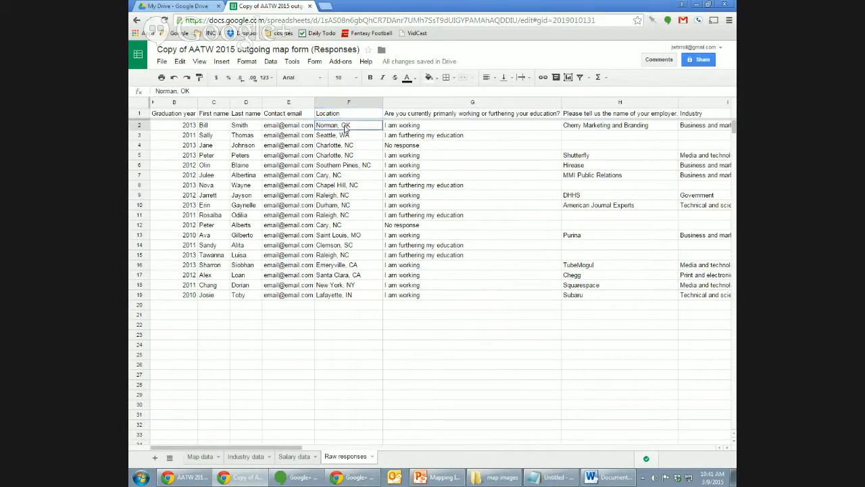
left_click(202, 457)
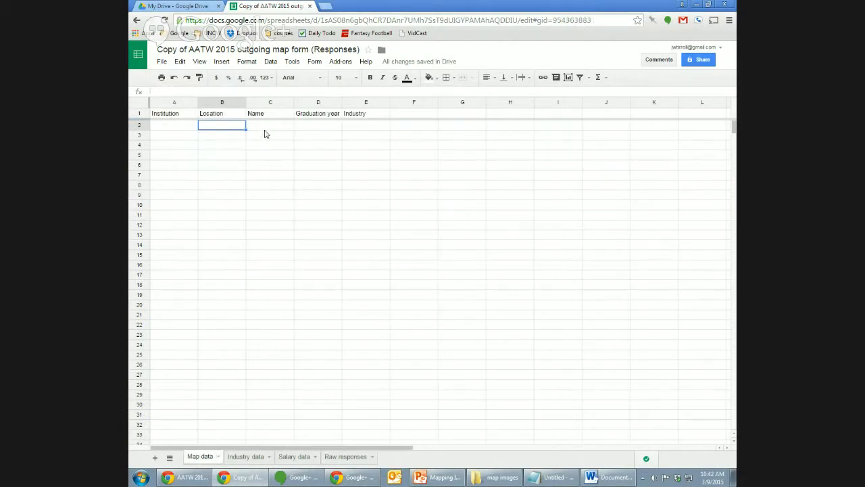
left_click(267, 130)
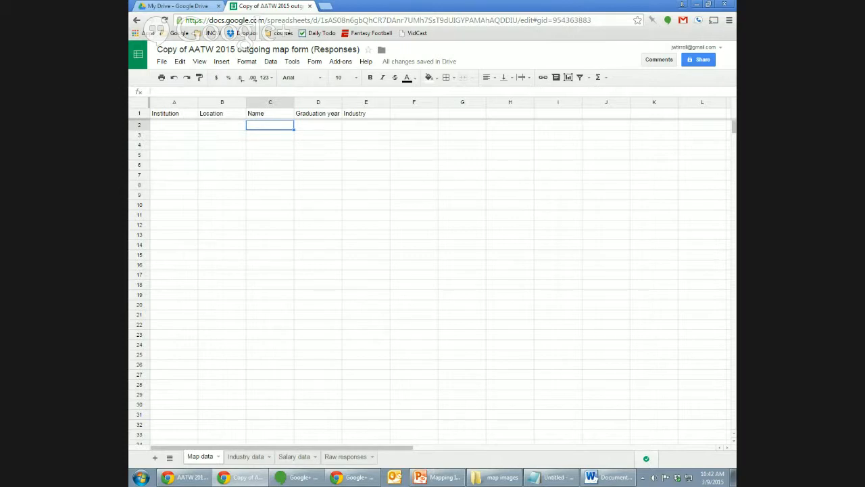
left_click(286, 90)
Enter ='Raw responses'!F2 in C2 so it displays Norman, OK.
type("=")
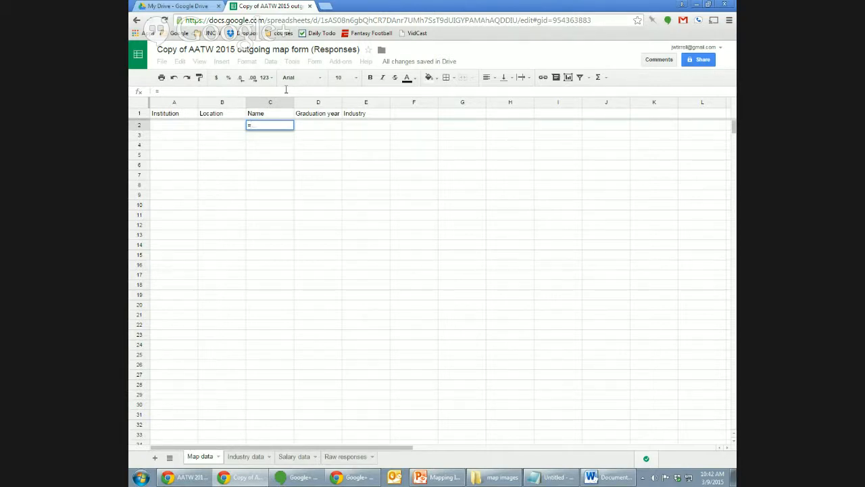
type("'Raw")
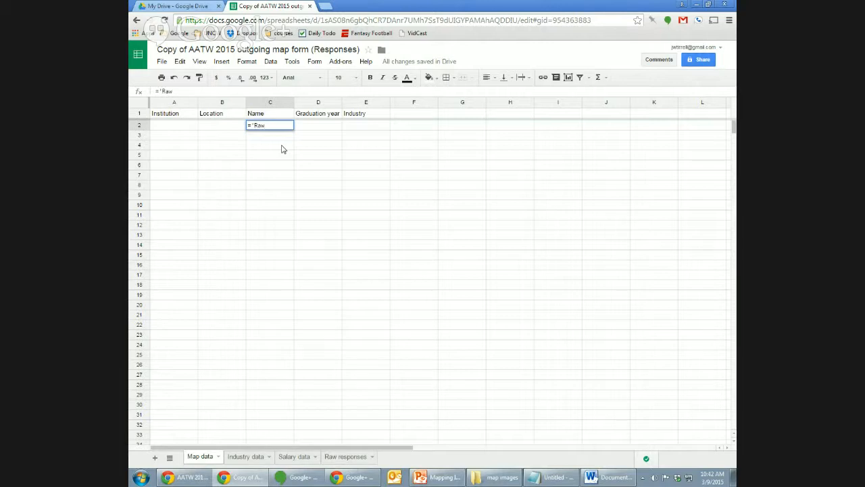
type("sponses'!F2")
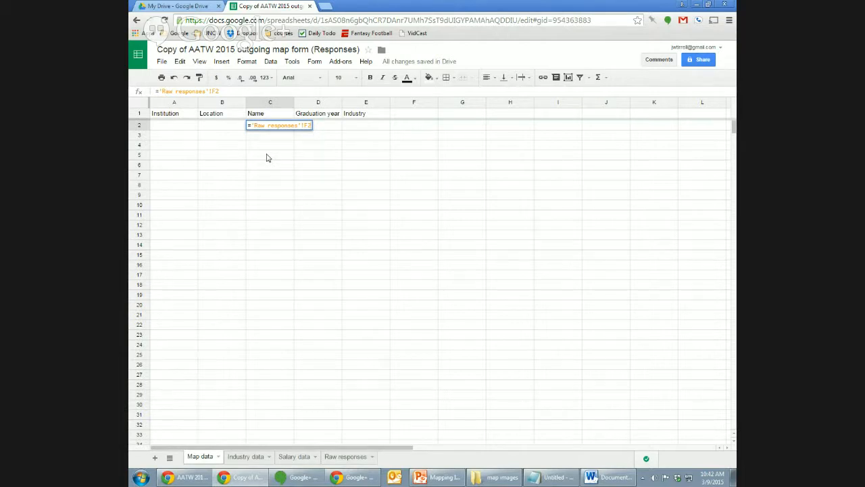
key("Return")
key("Up")
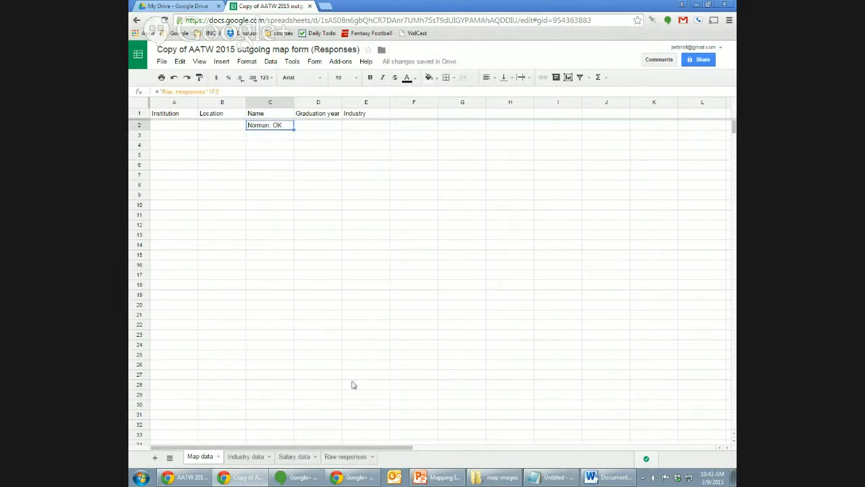
Paste the C2 location formula into C3 through C20.
left_click(354, 457)
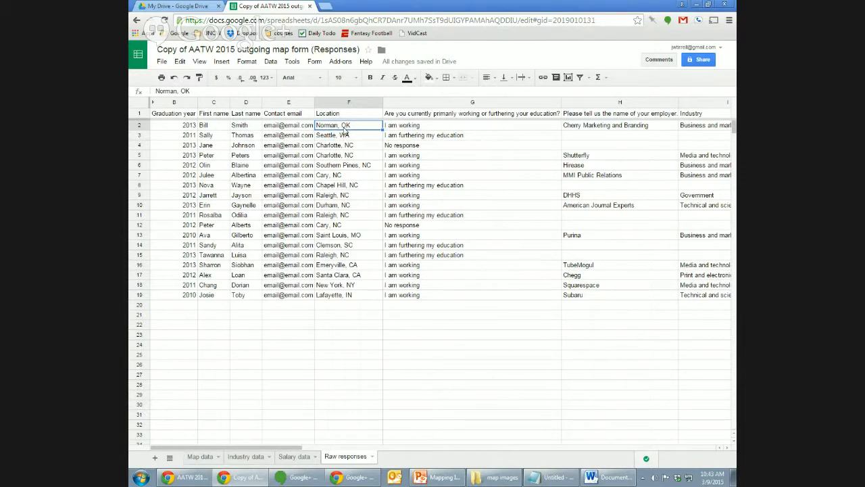
left_click(200, 456)
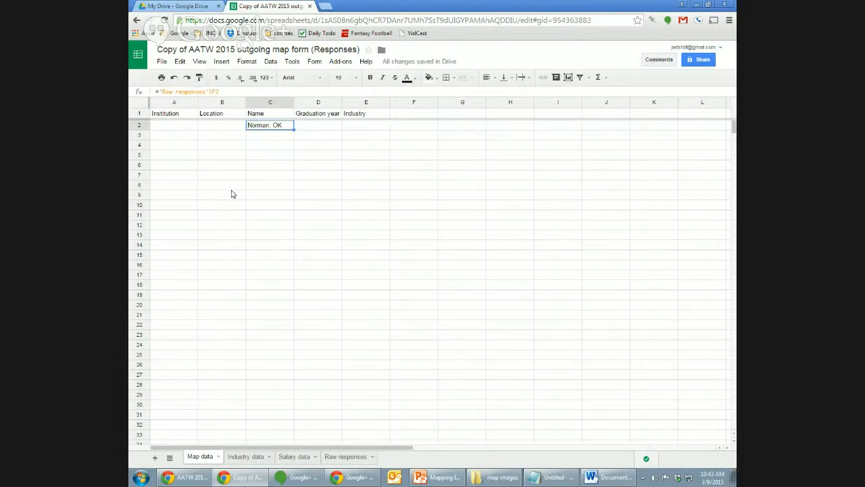
key("Down")
key("shift+Down")
key("shift+Down")
key("shift+Down")
key("shift+Down")
key("shift+Down")
key("shift+Down")
key("shift+Down")
key("shift+Down")
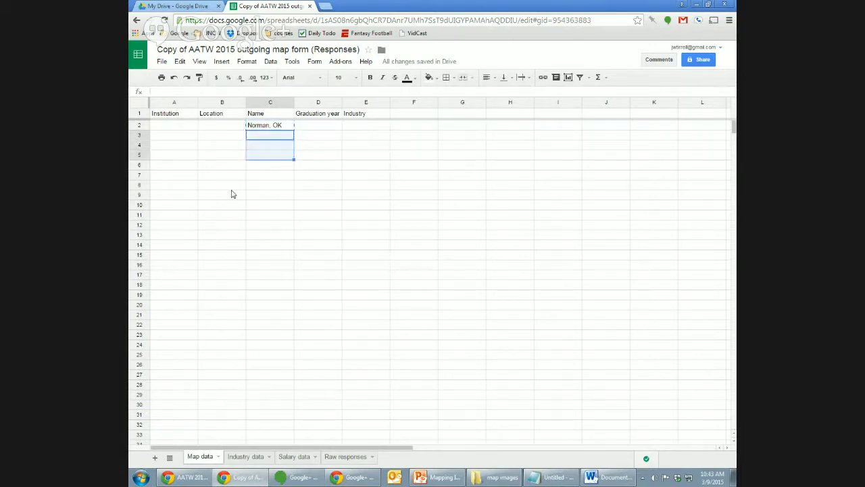
key("shift+Down")
key("shift+Down")
key("shift+Down")
key("shift+Down")
key("shift+Down")
key("shift+Down")
key("shift+Down")
key("shift+Down")
key("shift+Down")
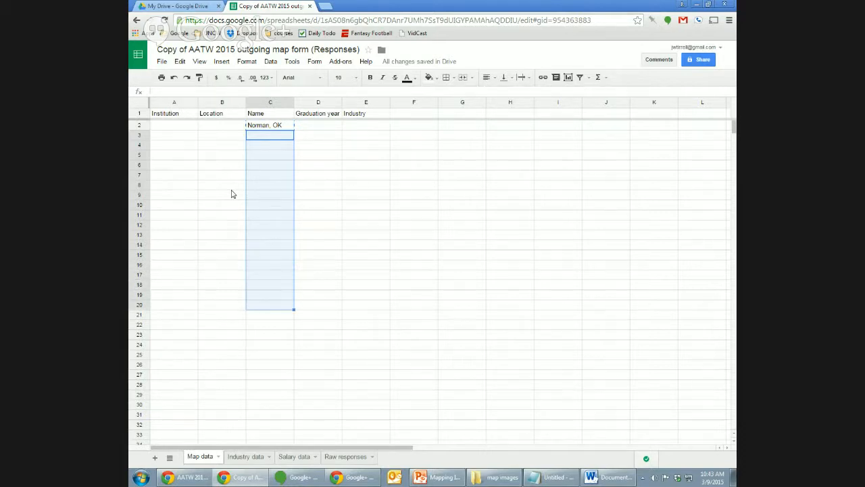
key("ctrl+v")
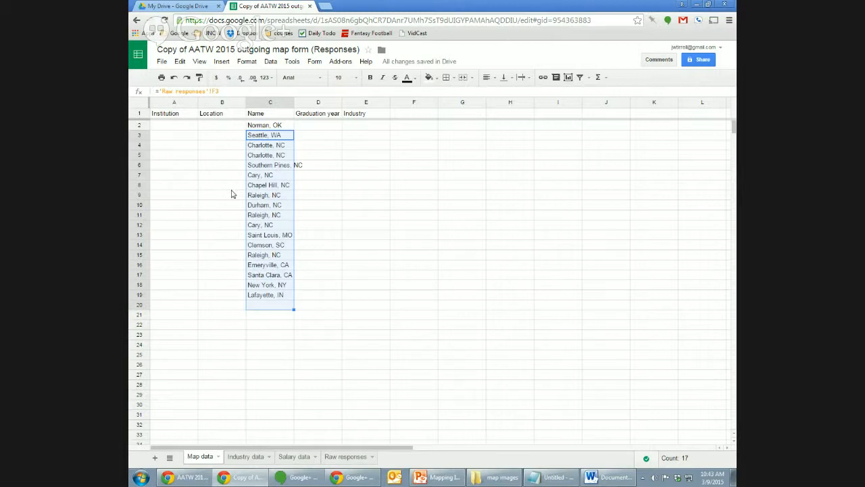
key("Up")
key("Down")
key("Down")
key("Down")
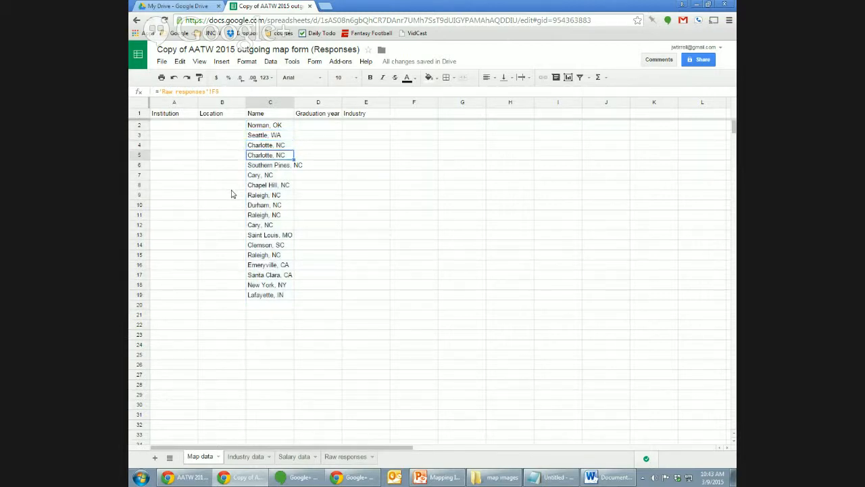
key("Down")
key("Down")
key("Down")
key("Down")
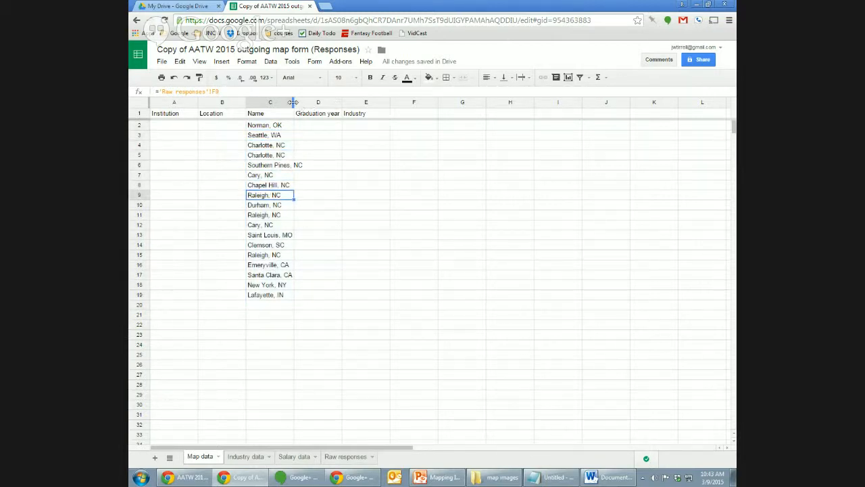
Widen column C to fit locations, check the formulas, and select the list from Norman, OK.
left_click_drag(294, 103, 317, 103)
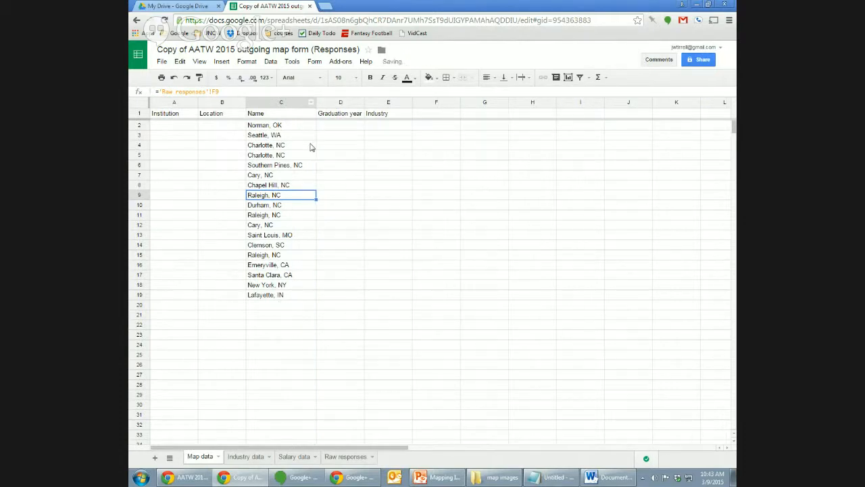
left_click(301, 167)
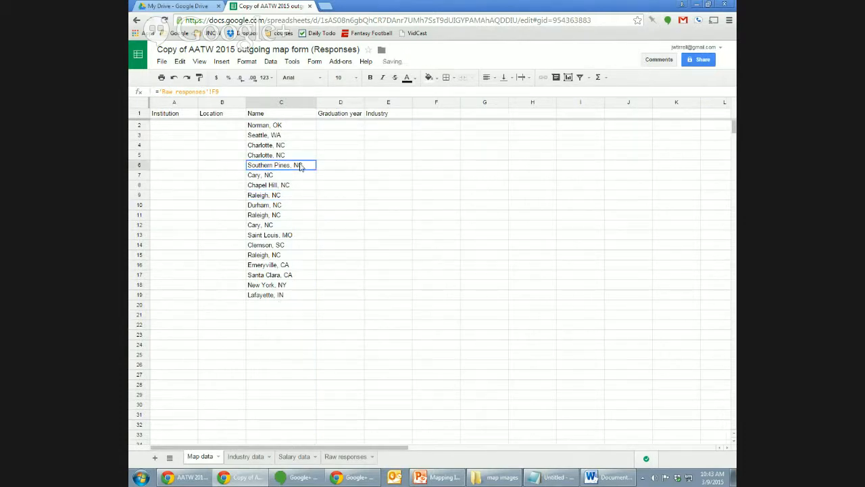
left_click(352, 460)
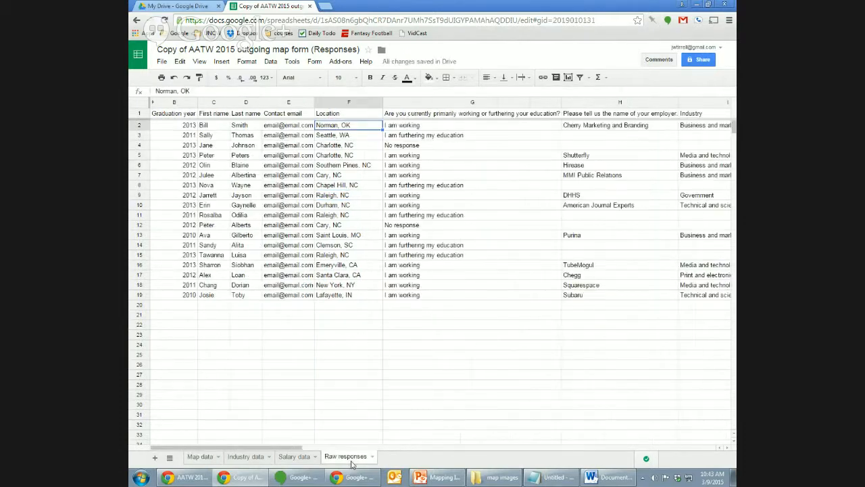
left_click(202, 458)
left_click(293, 128)
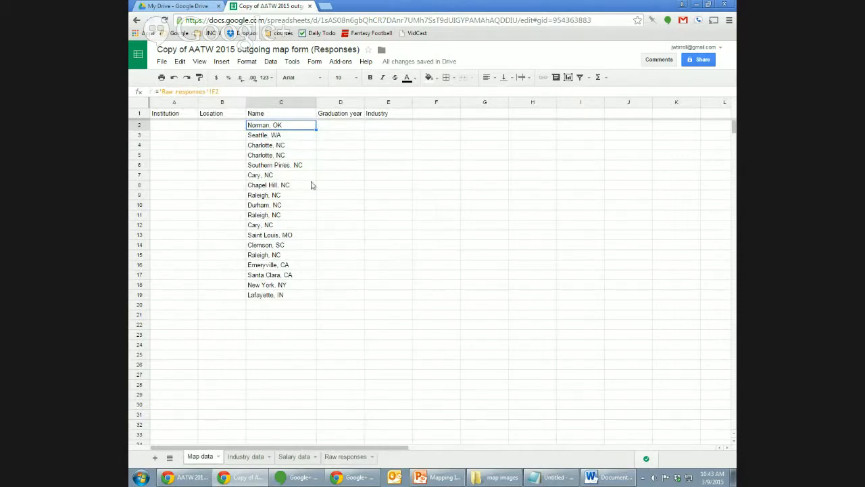
key("Down")
key("Down")
key("Down")
key("Down")
key("Down")
key("Down")
key("Down")
key("Down")
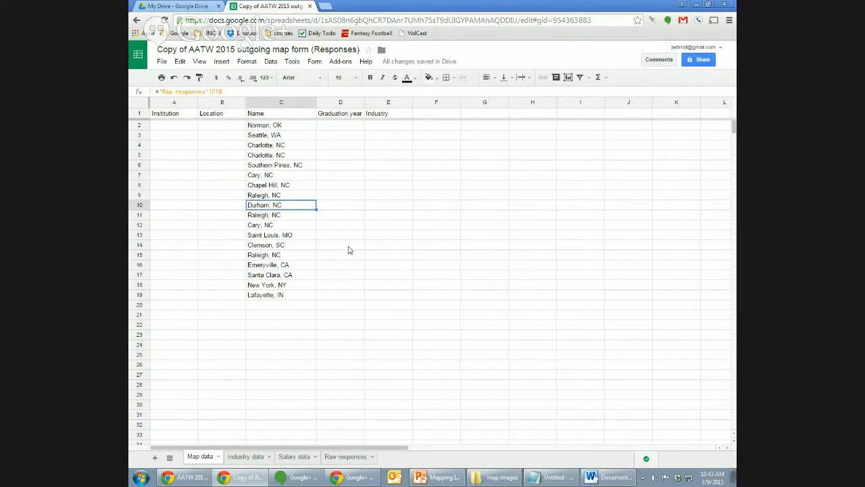
key("Down")
key("Down")
key("Down")
key("Down")
key("Down")
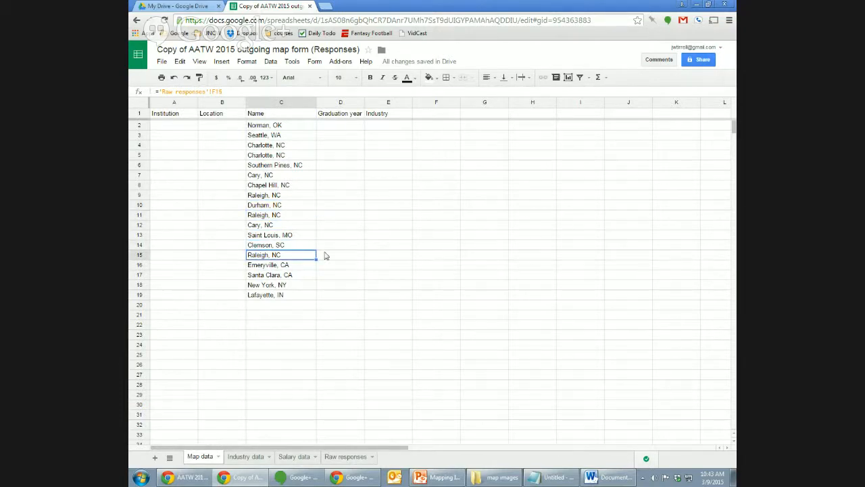
left_click(299, 179)
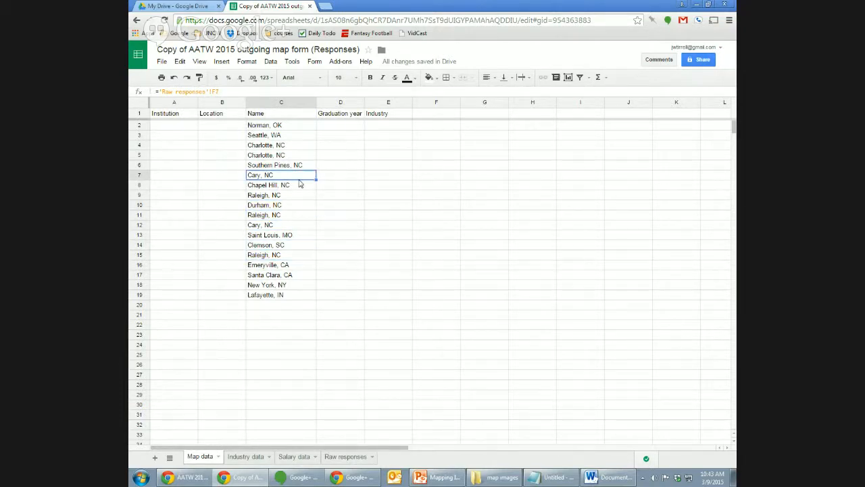
left_click(314, 126)
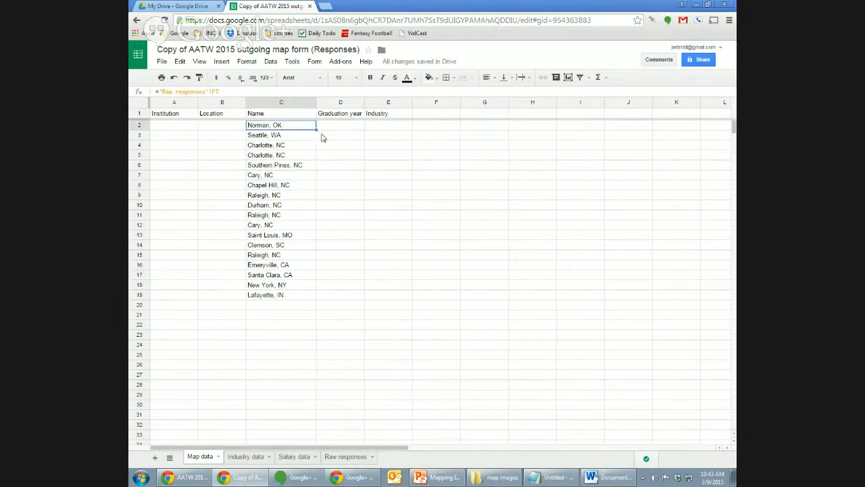
key("shift+Down")
key("shift+Down")
key("shift+Down")
key("shift+Down")
key("shift+Down")
key("shift+Down")
key("shift+Down")
key("shift+Down")
key("shift+Down")
key("shift+Down")
key("shift+Down")
key("shift+Down")
key("shift+Down")
key("shift+Down")
key("shift+Down")
key("shift+Down")
key("shift+Down")
key("shift+Down")
key("shift+Down")
key("shift+Down")
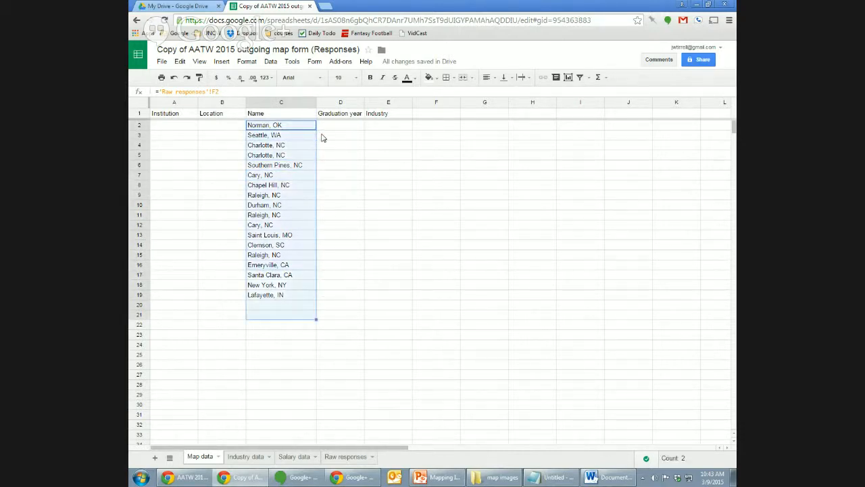
Cut the locations from column C, paste them into column B from B2, and widen column B.
key("ctrl+x")
key("Left")
key("Left")
key("Right")
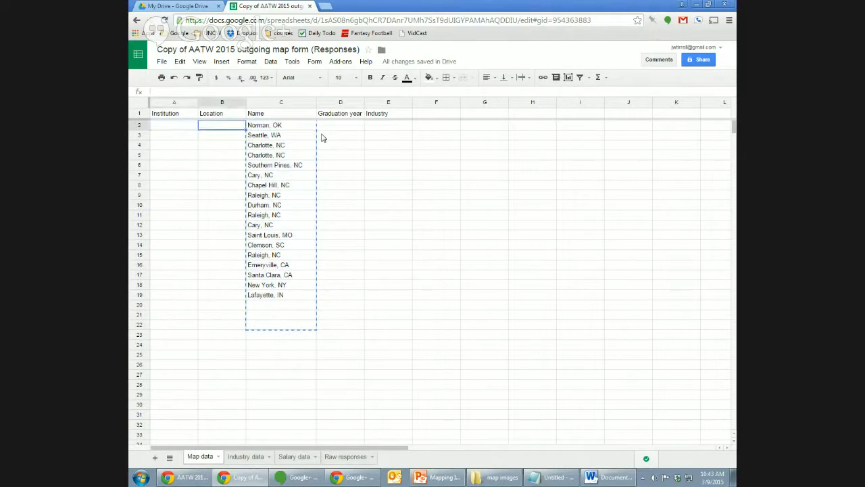
key("ctrl+v")
key("Down")
key("Down")
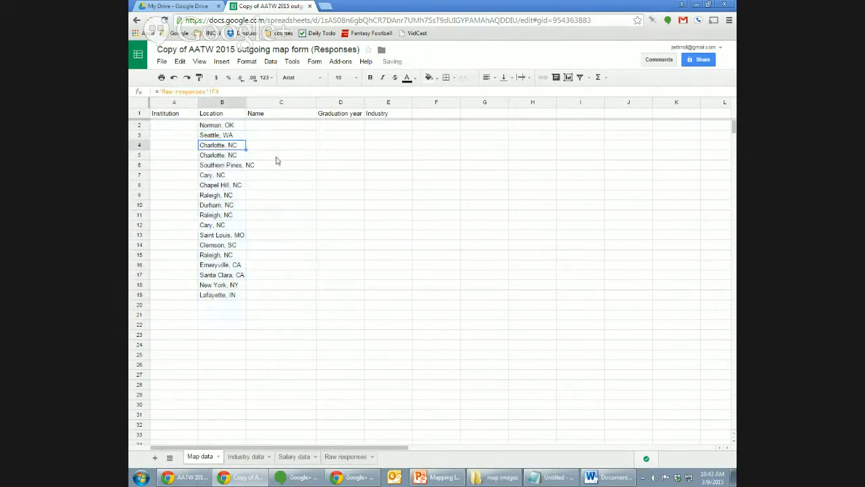
left_click_drag(246, 102, 279, 102)
Check the location list from Norman, OK to its end and select the empty Name column's first cell.
left_click(249, 135)
key("Up")
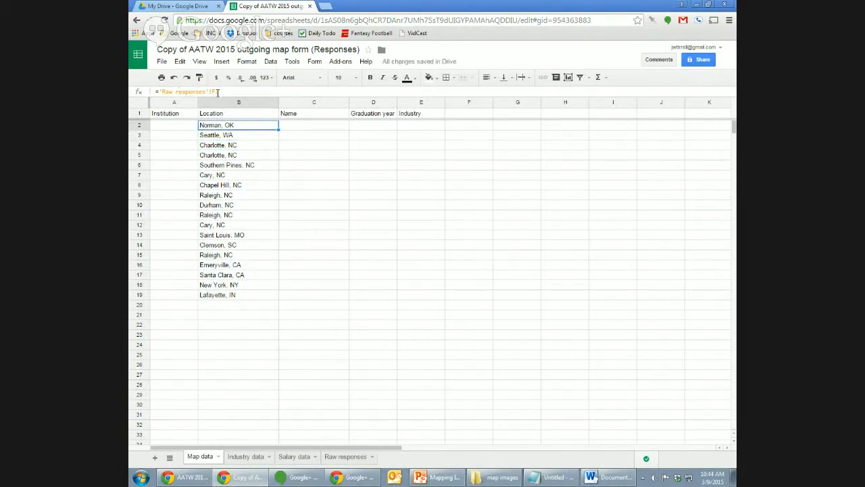
key("Down")
key("Down")
key("Down")
key("Down")
key("Down")
key("Down")
key("Down")
key("Down")
key("Down")
key("Down")
key("Down")
key("Down")
key("Down")
key("Down")
key("Down")
key("Down")
key("Down")
key("Down")
key("Down")
key("Down")
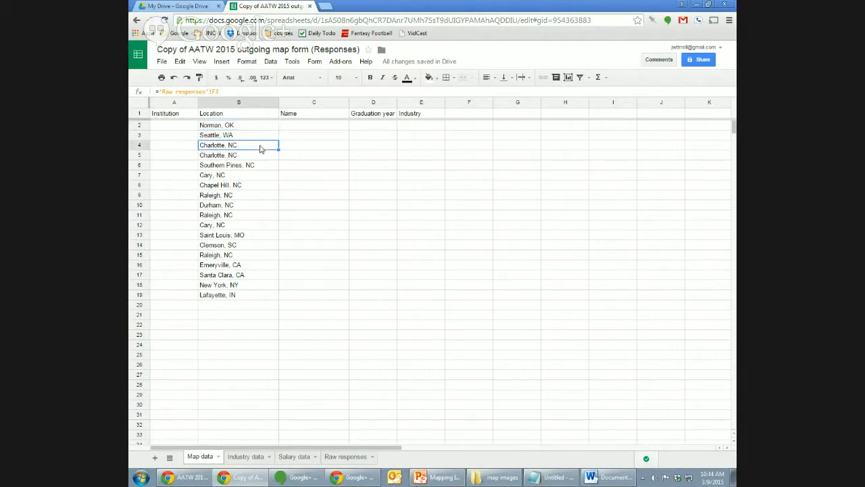
key("Up")
key("Up")
key("Up")
key("Up")
key("Up")
key("Up")
key("Up")
key("Up")
key("Up")
key("Up")
key("Up")
key("Up")
key("Up")
key("Up")
key("Up")
key("Up")
key("Up")
key("Up")
key("Up")
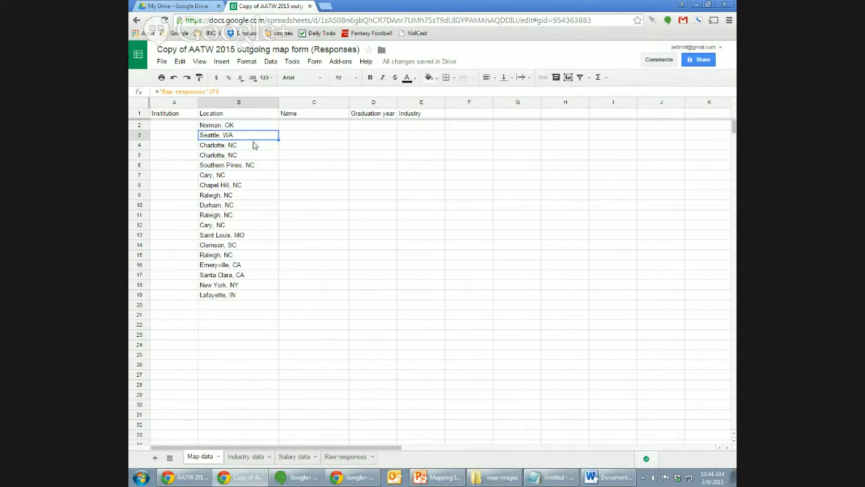
left_click(304, 145)
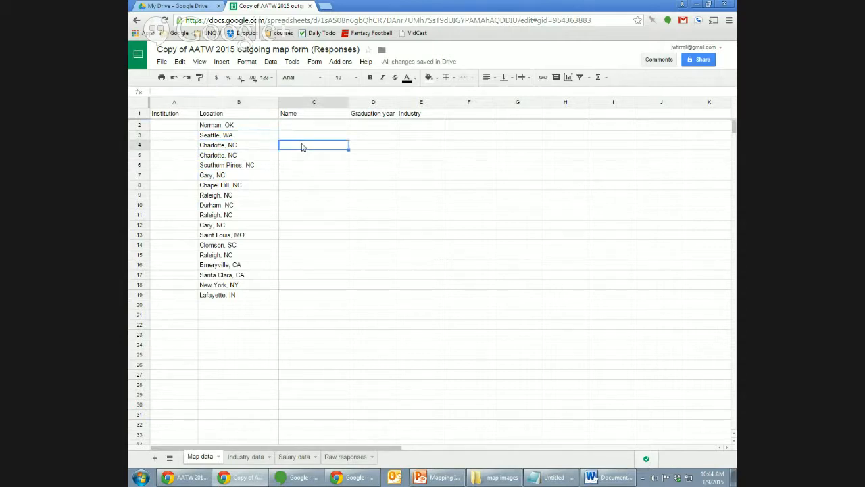
left_click(263, 126)
left_click(289, 126)
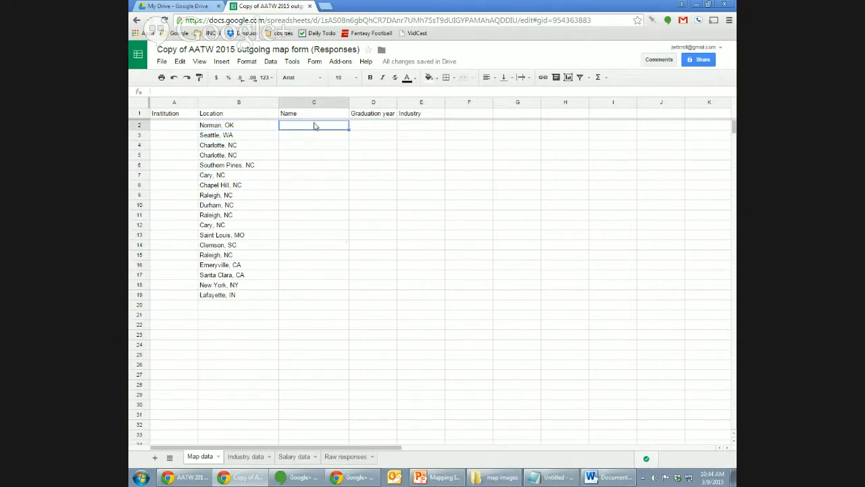
Enter ='Raw responses'!C2 in Map data C2 for the first respondent's first name.
left_click(355, 459)
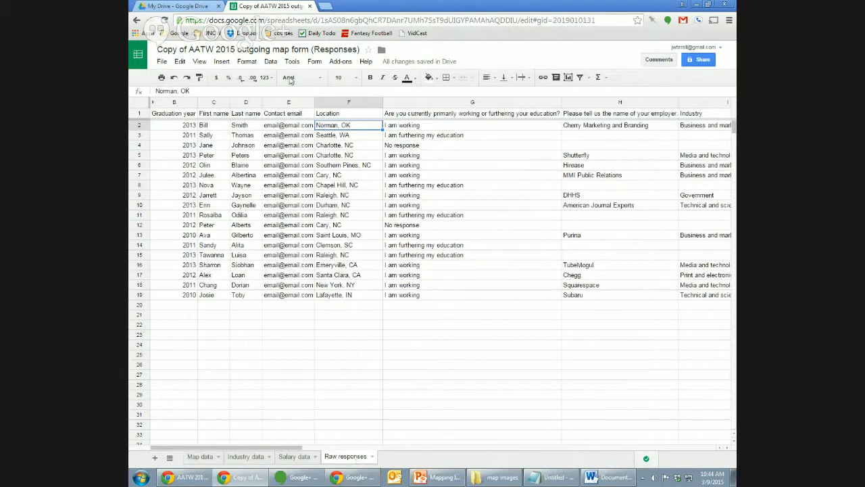
left_click(212, 129)
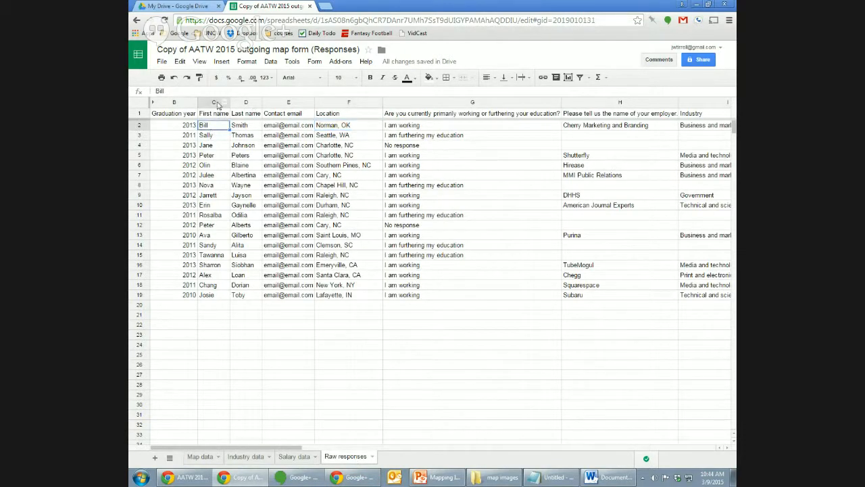
left_click(201, 458)
type("='")
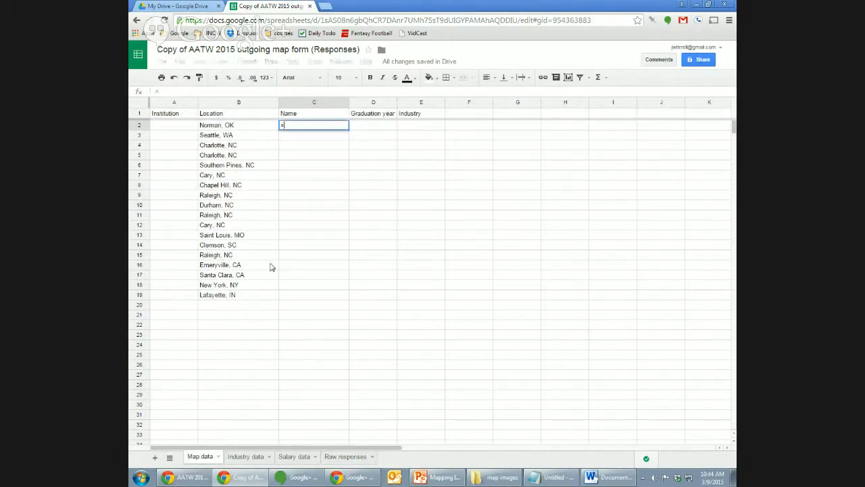
type("Raw")
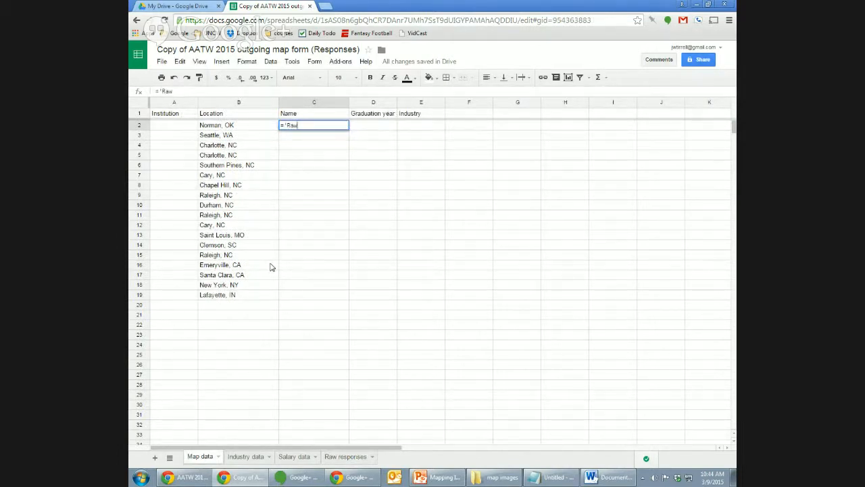
type(" responses'!C2")
key("Return")
key("Up")
Copy the C2 first-name formula down the Name column for every respondent.
key("ctrl+c")
key("Down")
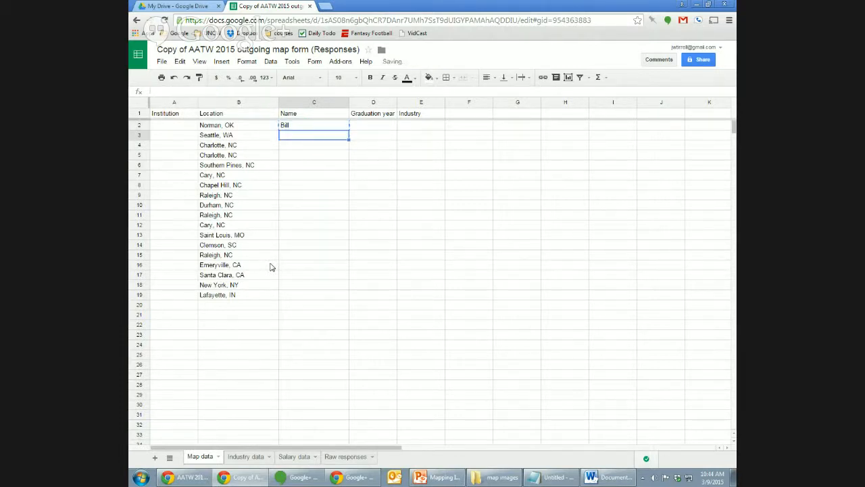
key("shift+Down")
key("shift+Down")
key("shift+Down")
key("shift+Down")
key("shift+Down")
key("shift+Down")
key("shift+Down")
key("shift+Down")
key("shift+Down")
key("shift+Down")
key("shift+Down")
key("shift+Down")
key("shift+Down")
key("shift+Down")
key("shift+Down")
key("shift+Down")
key("shift+Down")
key("shift+Down")
key("shift+Down")
key("shift+Down")
key("ctrl+v")
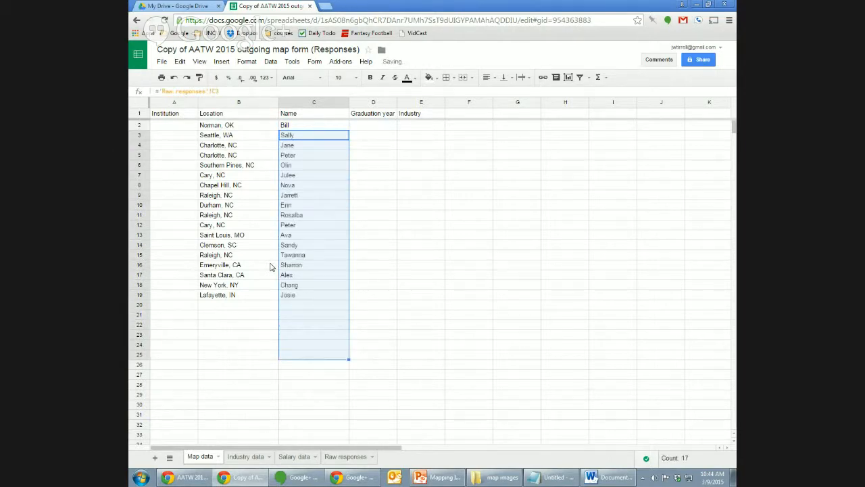
key("Down")
key("Down")
key("Down")
key("Down")
key("Down")
key("Down")
key("Down")
key("Down")
key("Down")
key("Down")
key("Down")
key("Down")
key("Down")
key("Down")
key("Down")
key("Down")
key("Down")
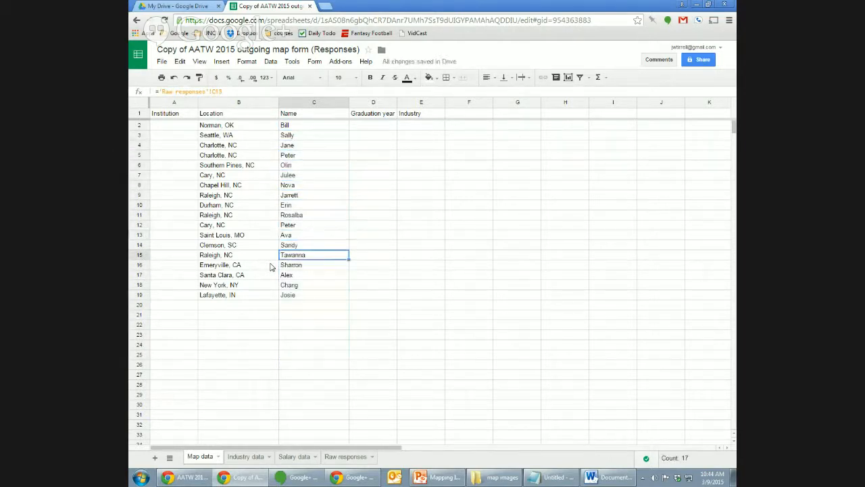
key("Left")
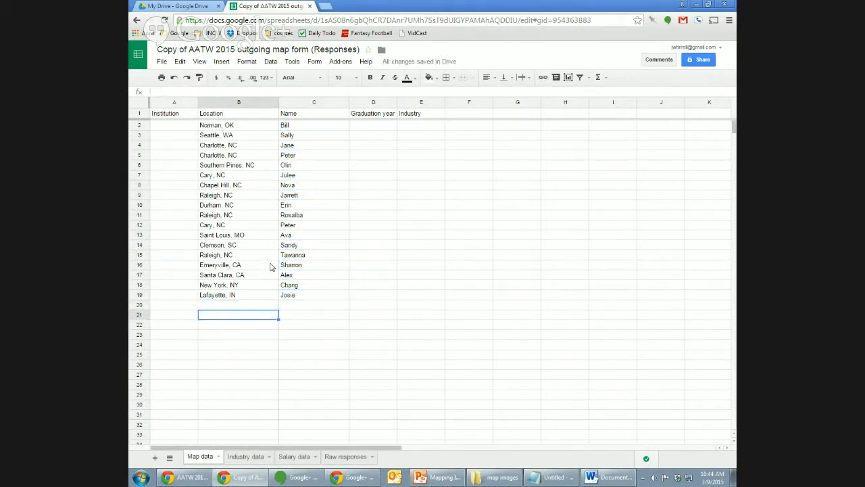
key("Right")
key("Left")
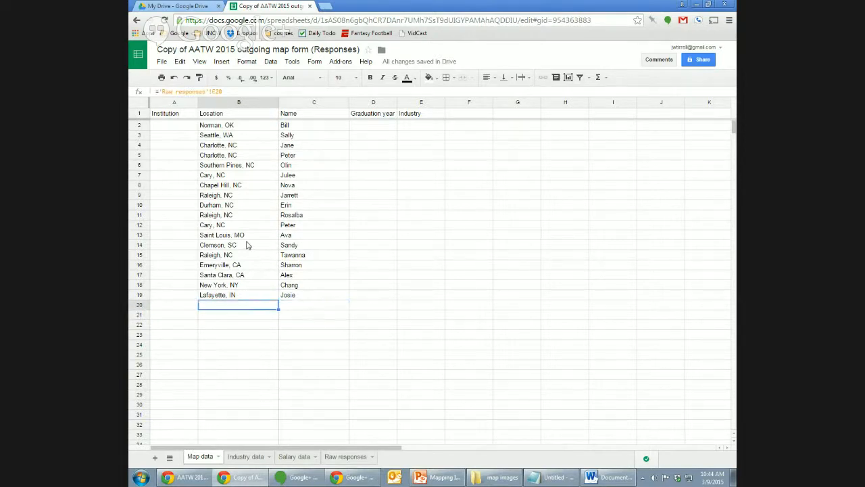
key("Right")
key("Up")
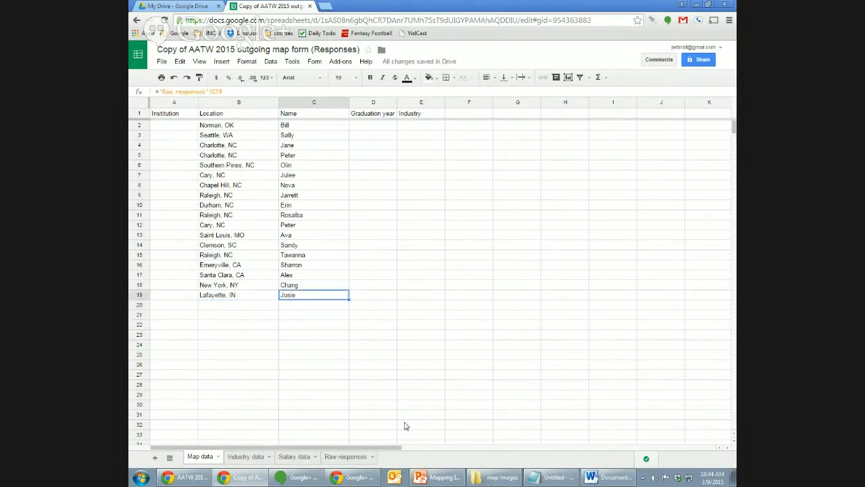
left_click(351, 457)
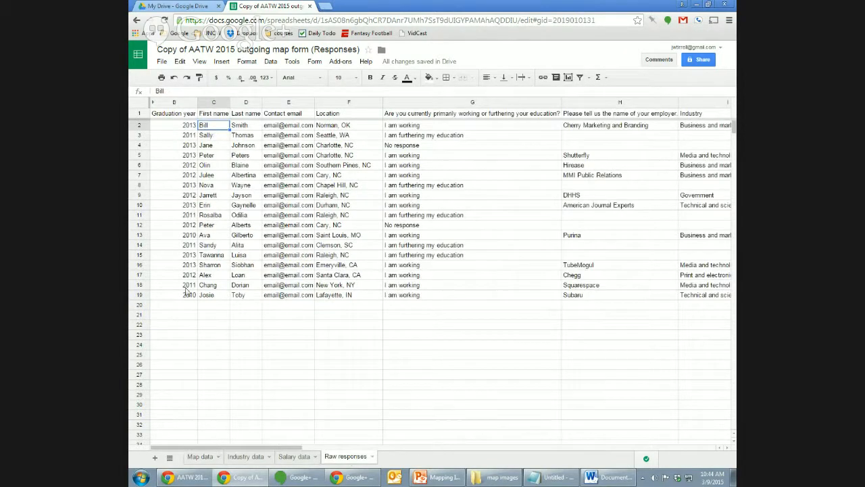
left_click(201, 457)
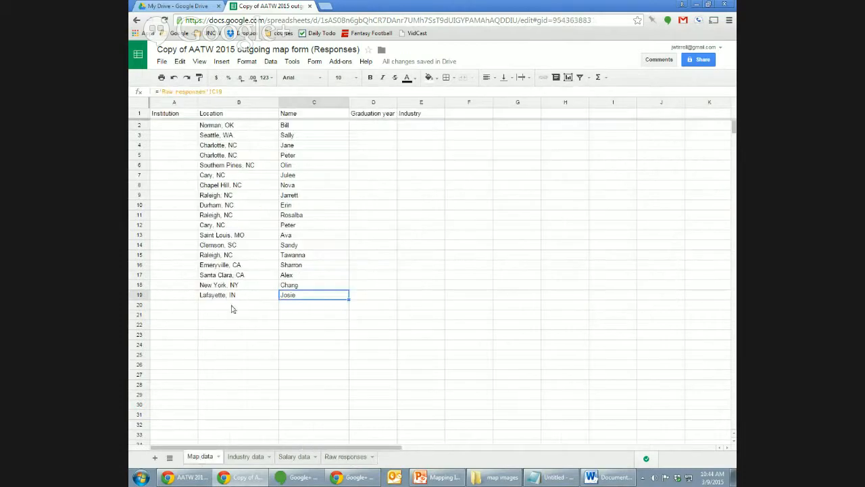
left_click(345, 456)
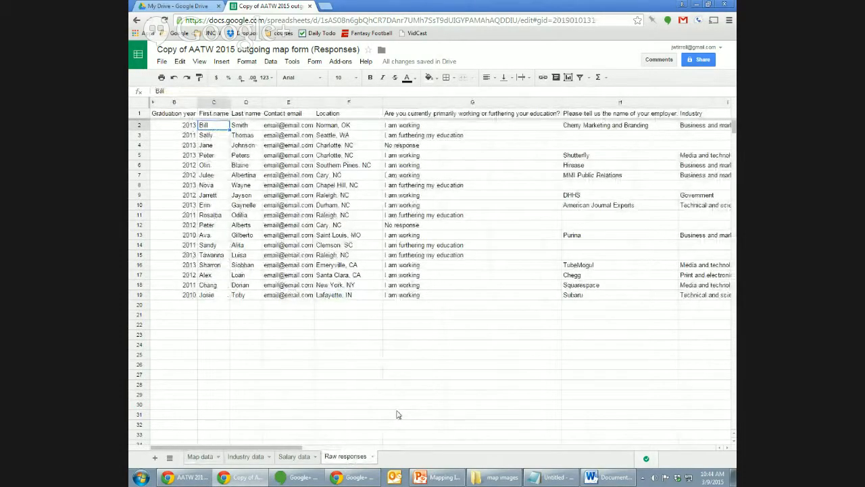
left_click(213, 457)
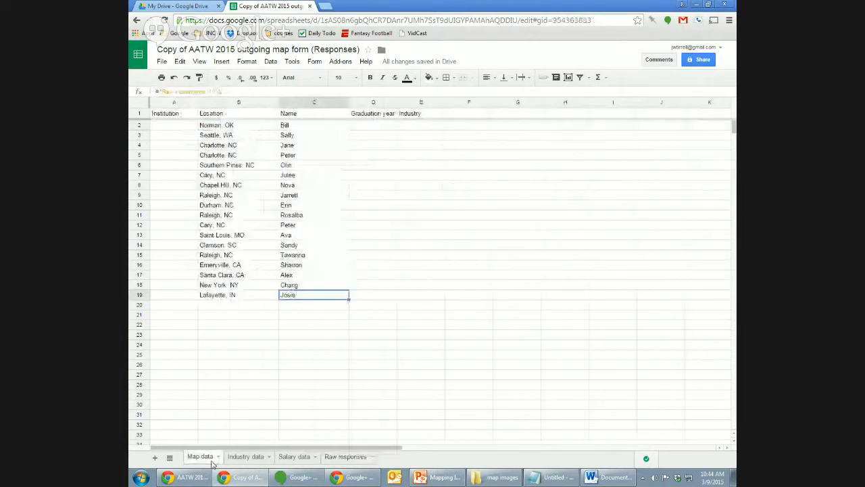
key("Down")
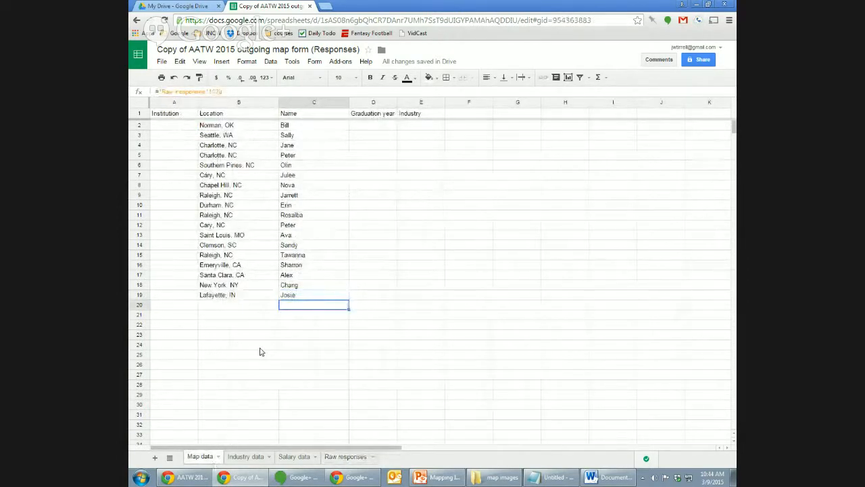
key("ctrl+shift+Down")
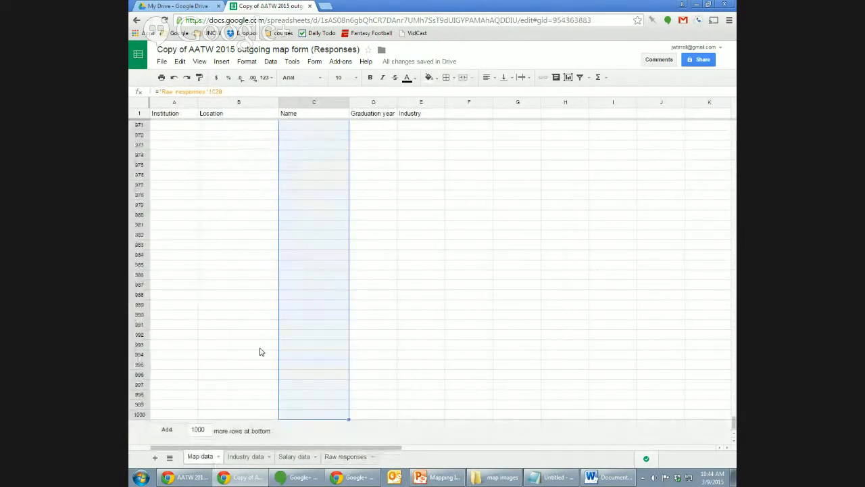
left_click(315, 156)
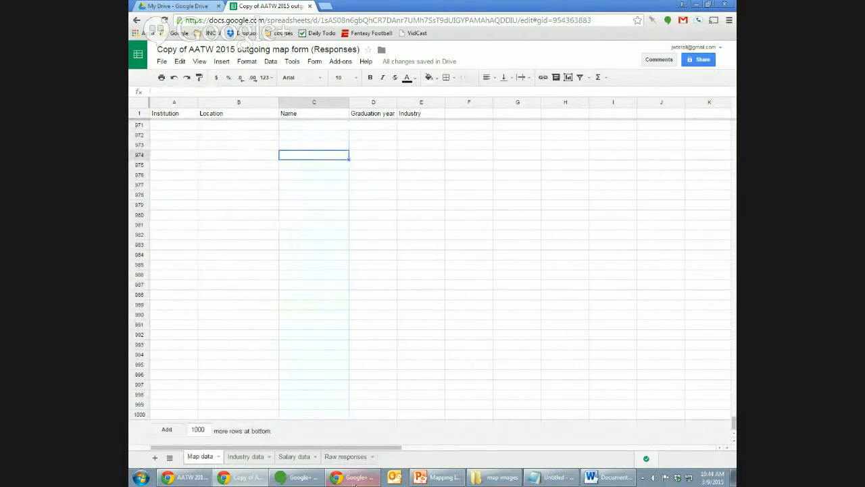
left_click(356, 458)
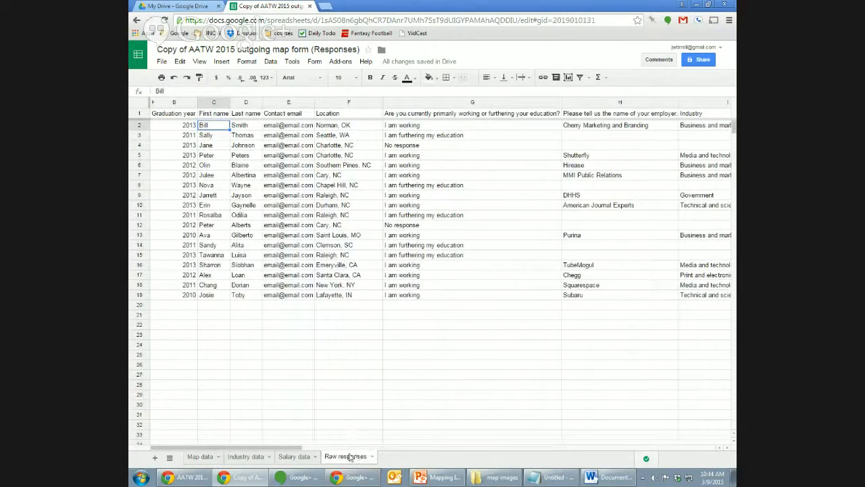
left_click(201, 457)
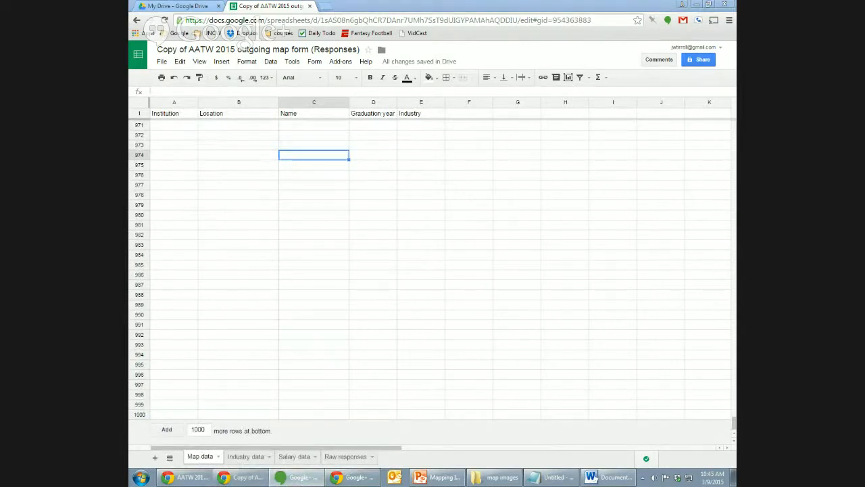
left_click(407, 168)
key("ctrl+Up")
key("Down")
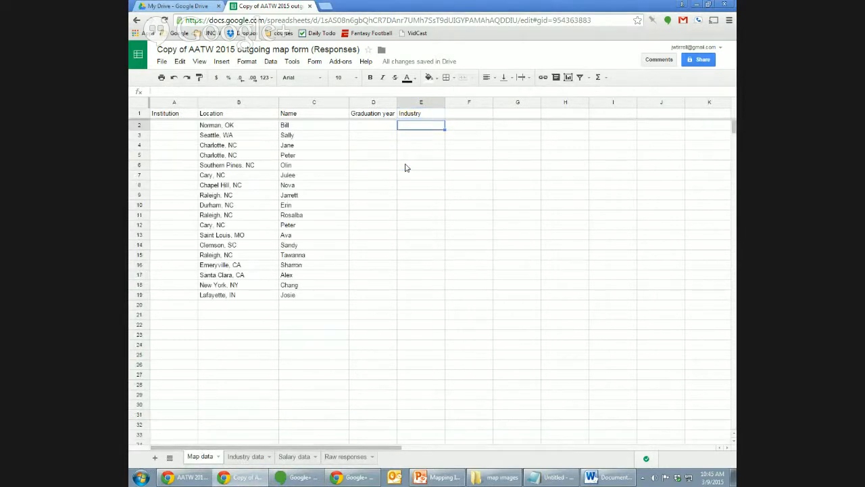
key("Left")
key("Left")
key("Left")
key("Right")
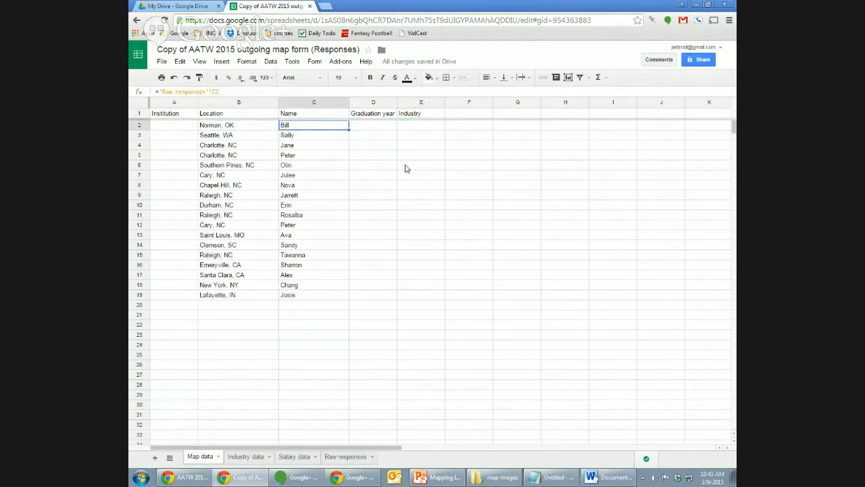
left_click(373, 126)
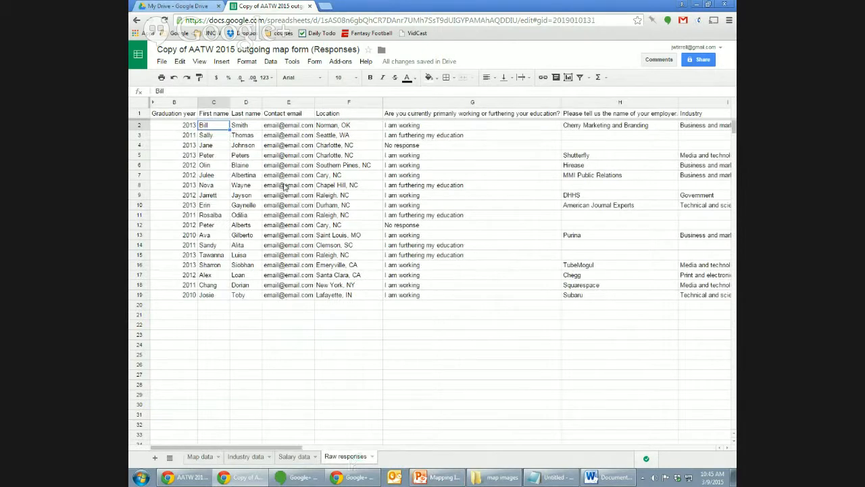
Reference the Raw responses graduation year in D2 and copy it down D3:D19 for all 18 alumni.
left_click(188, 126)
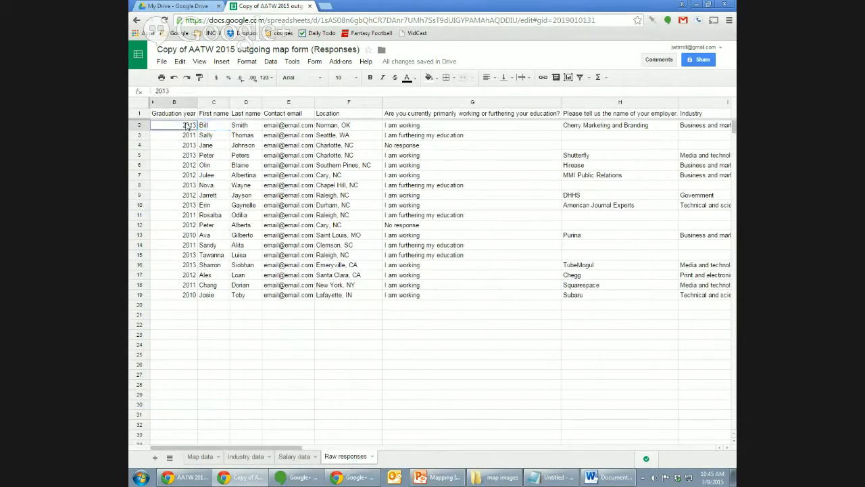
left_click(200, 456)
type("=")
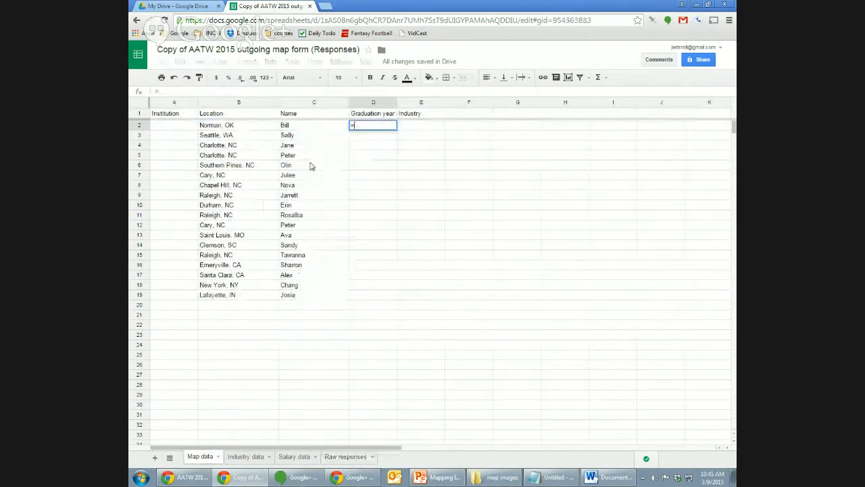
type("'Raw responses")
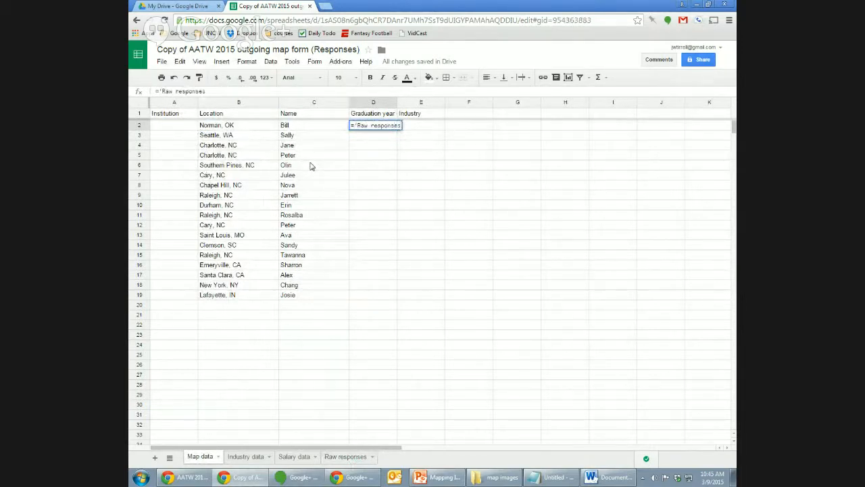
type("'")
type("!D2")
key("Return")
key("Up")
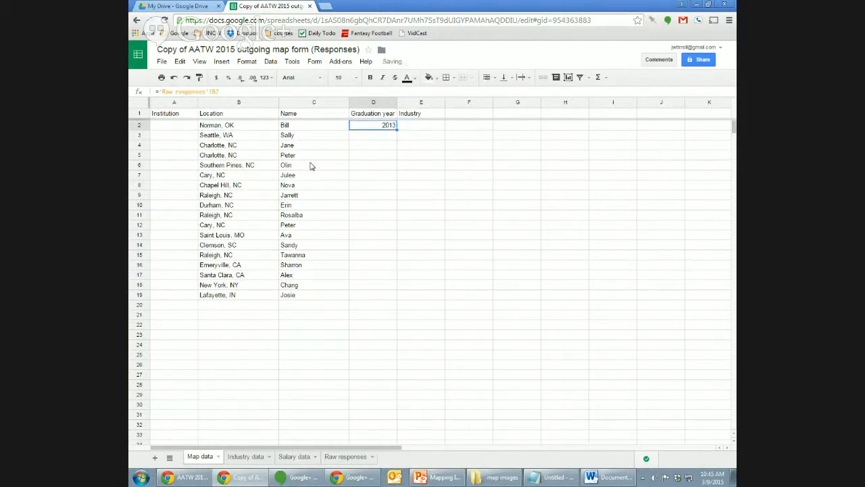
key("ctrl+c")
key("Down")
key("shift+Down")
key("shift+Down")
key("shift+Down")
key("shift+Down")
key("shift+Down")
key("shift+Down")
key("shift+Down")
key("shift+Down")
key("shift+Down")
key("shift+Down")
key("shift+Down")
key("shift+Down")
key("shift+Down")
key("shift+Down")
key("shift+Down")
key("shift+Down")
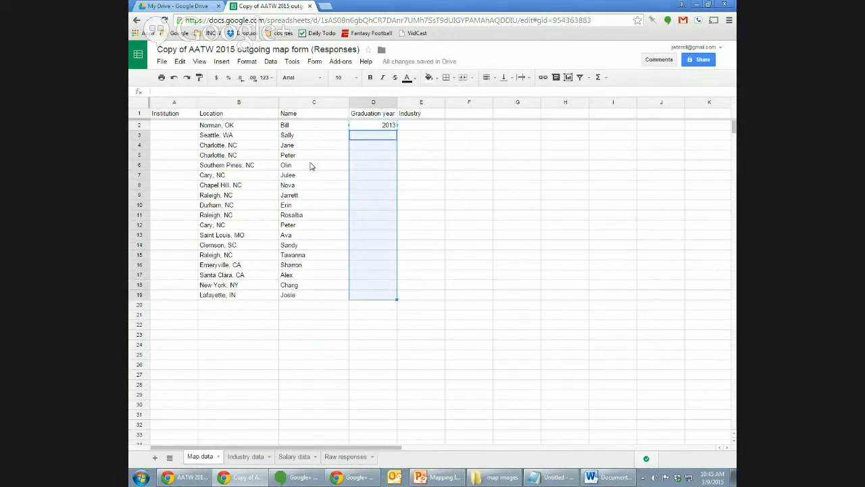
key("ctrl+v")
key("Down")
key("Down")
key("Down")
key("Down")
key("Down")
key("Down")
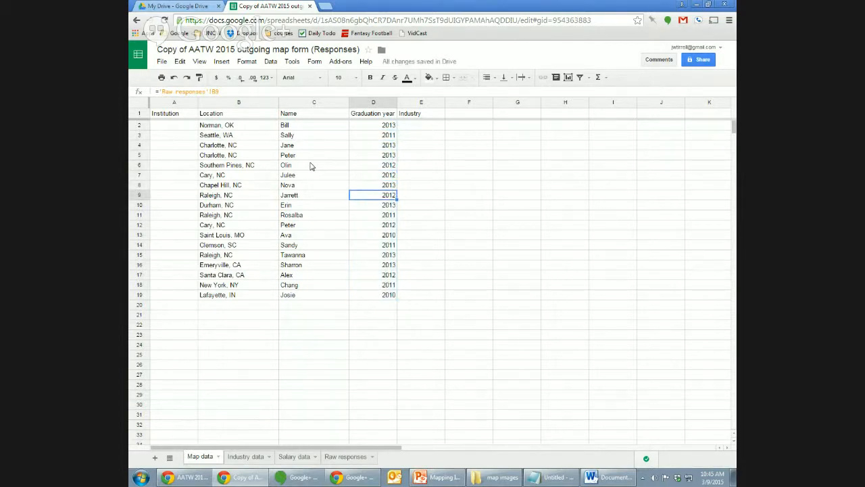
left_click(172, 138)
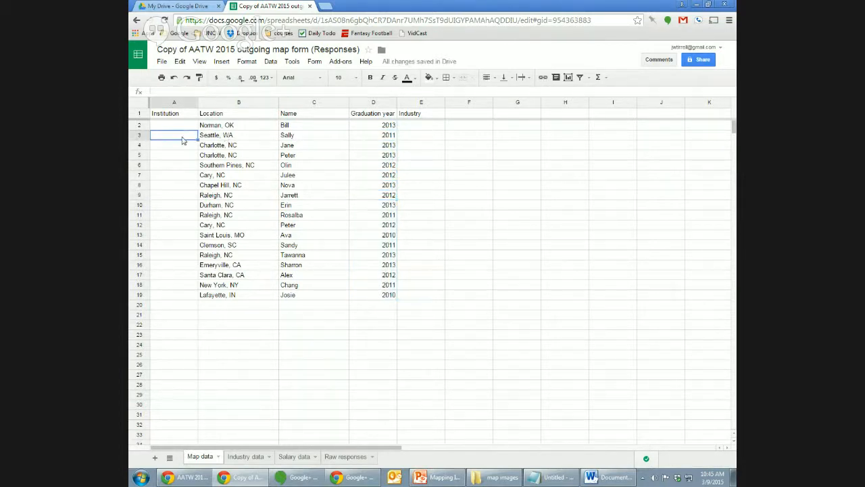
left_click(178, 127)
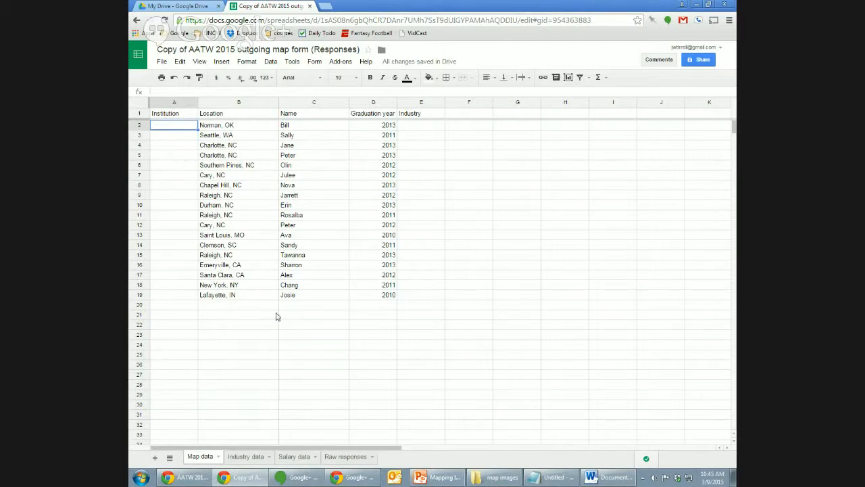
left_click(343, 456)
left_click(598, 129)
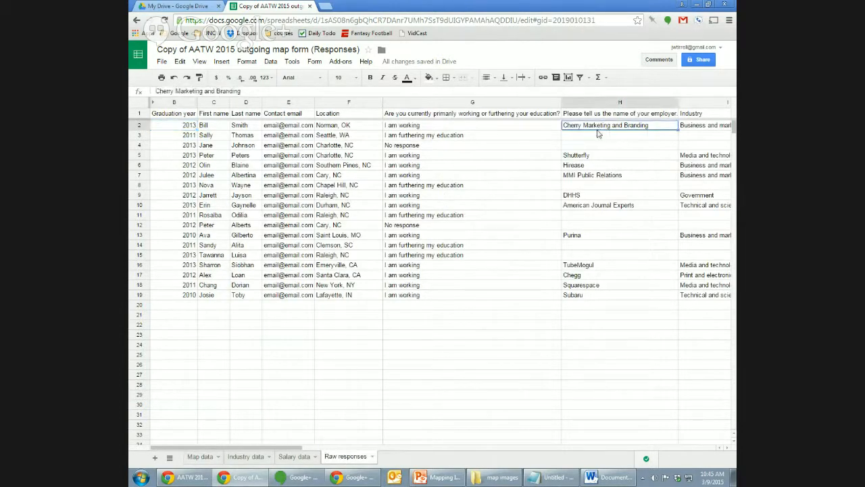
key("Right")
key("Left")
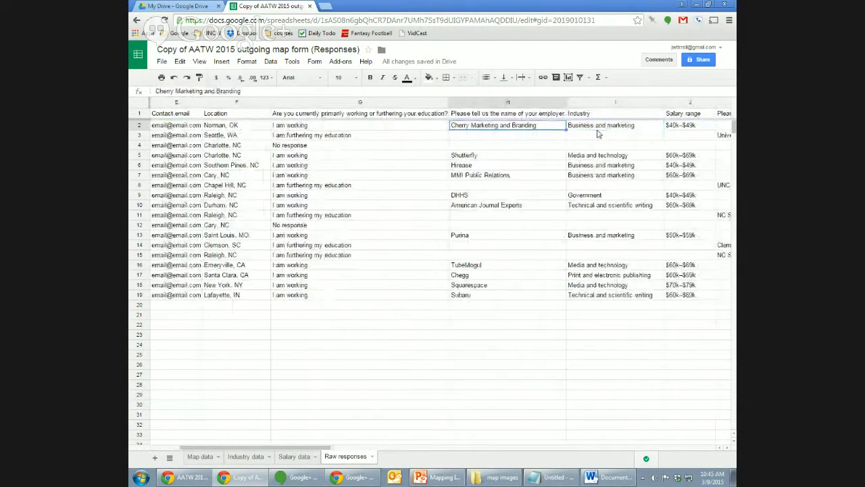
key("Right")
key("Right")
key("Right")
key("Down")
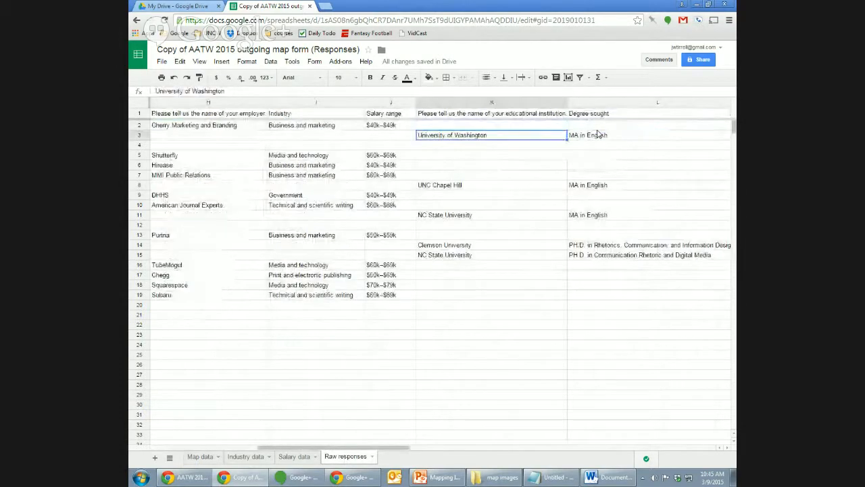
key("Left")
key("Left")
key("Left")
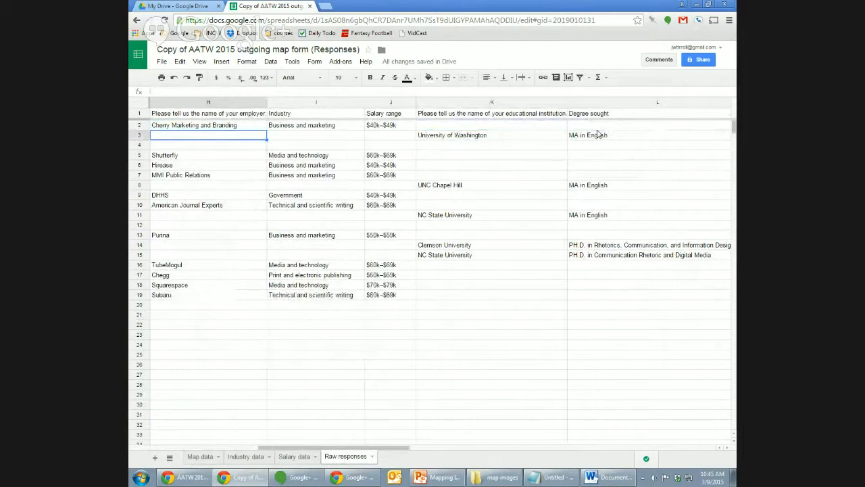
key("Left")
key("Left")
key("Left")
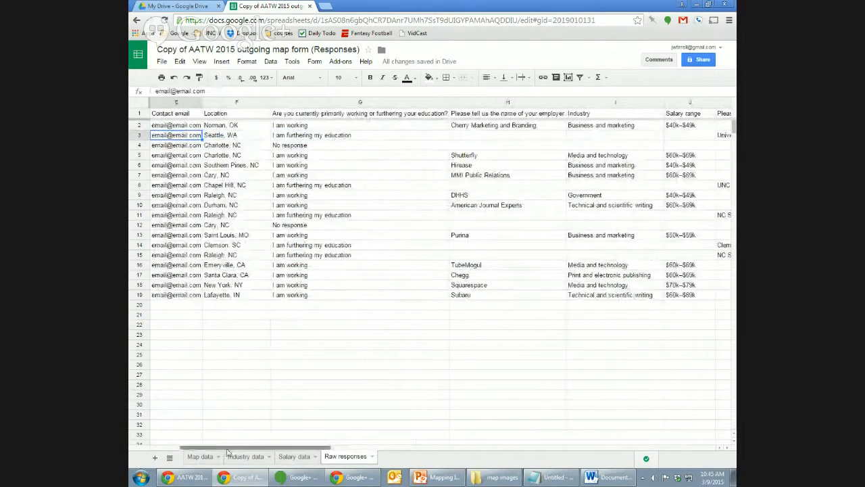
left_click(201, 457)
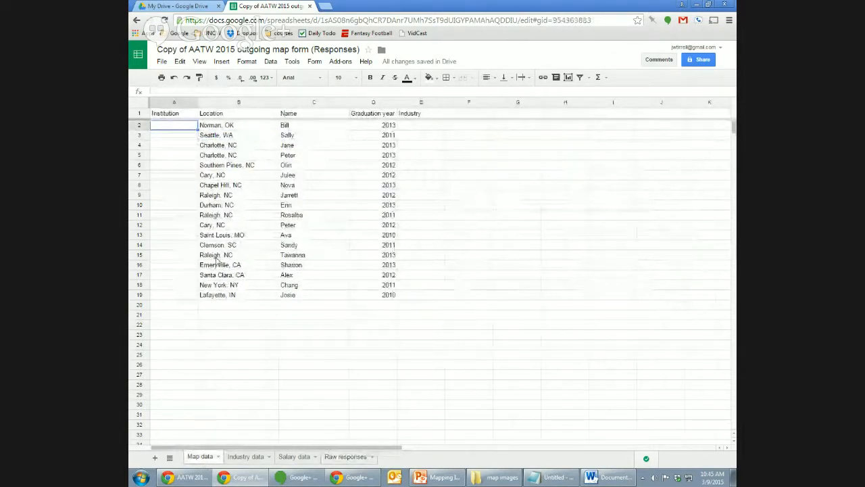
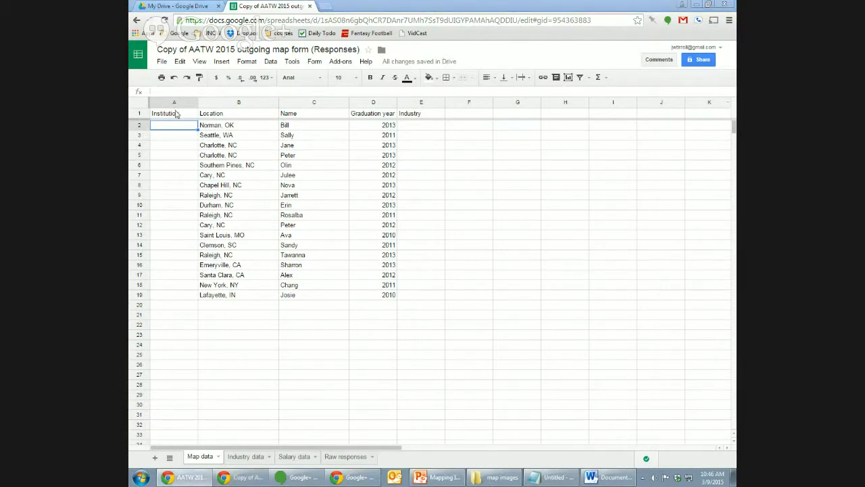
Begin A2's formula as =IF('Raw responses'!G2, choosing IF from autocomplete.
left_click(171, 90)
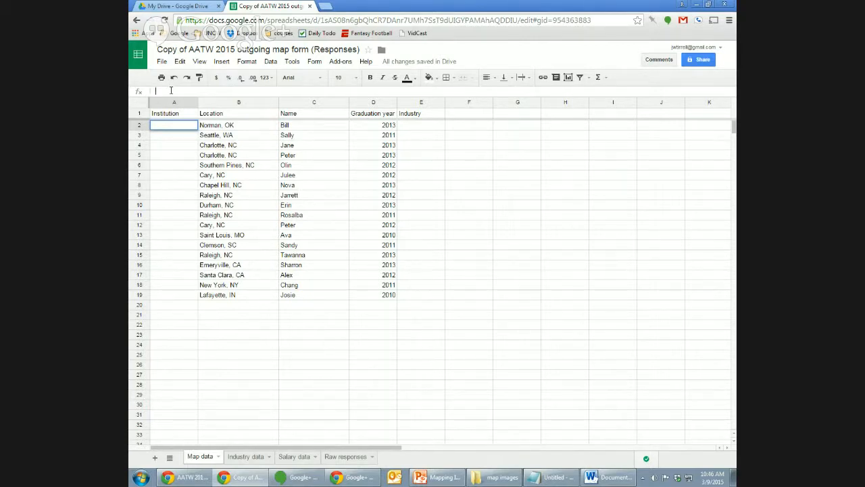
type("=")
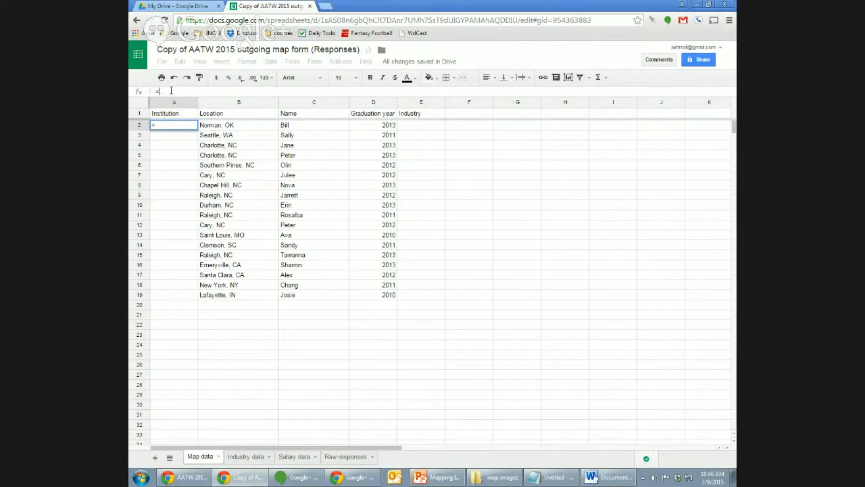
type("IF")
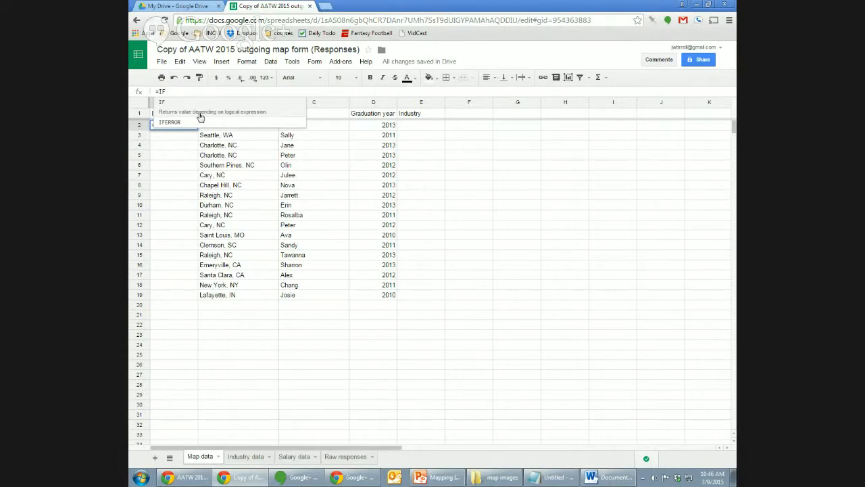
left_click(200, 116)
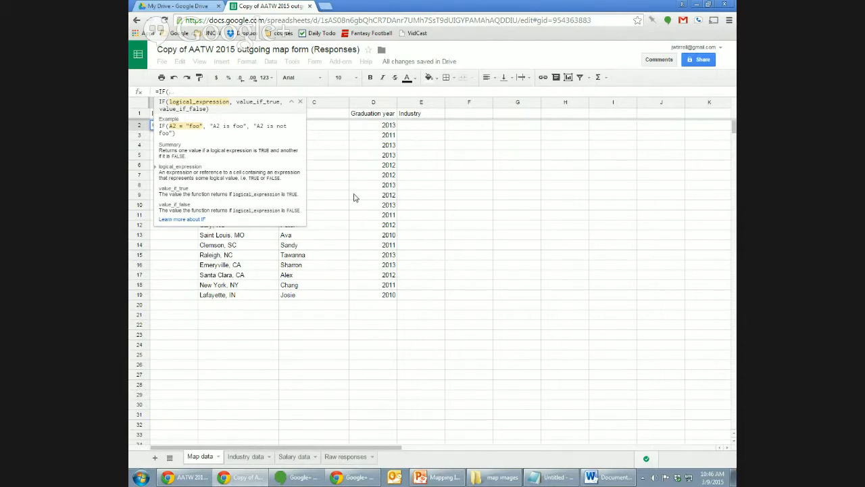
type("'")
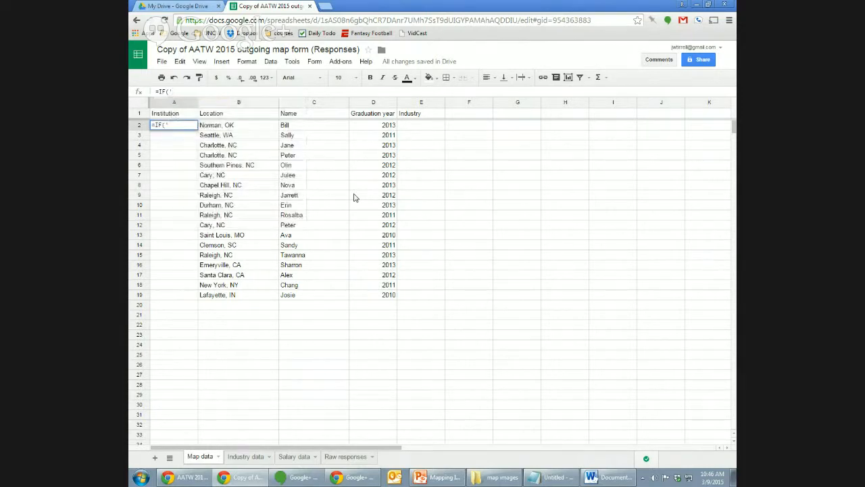
type("Raw respons")
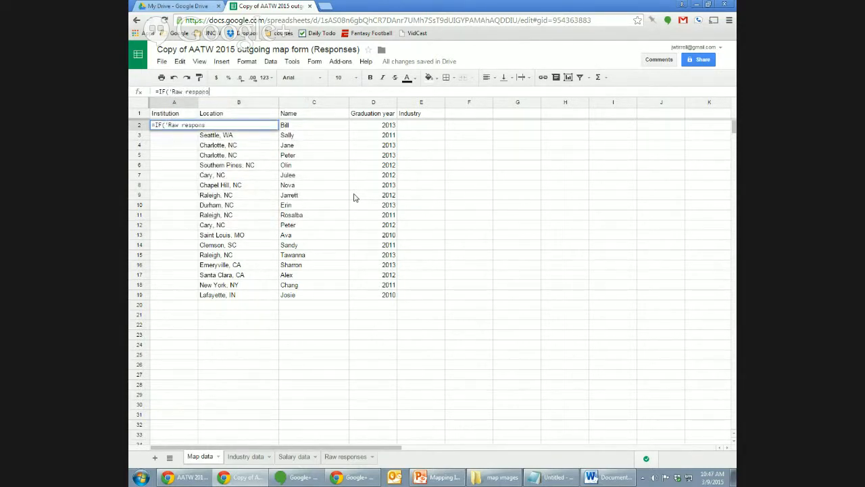
type("es'!G2")
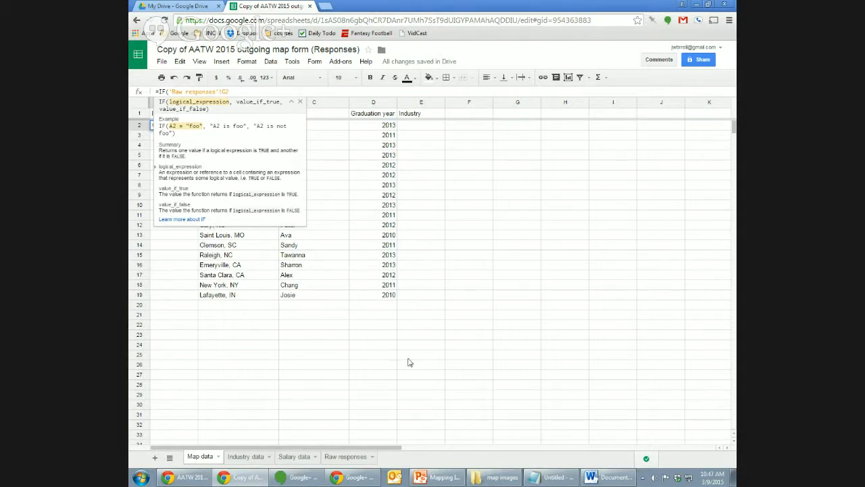
Extend A2's IF to return 'Raw responses'!H2 when G2 is "I am working", triggering a parenthesis error.
left_click(345, 457)
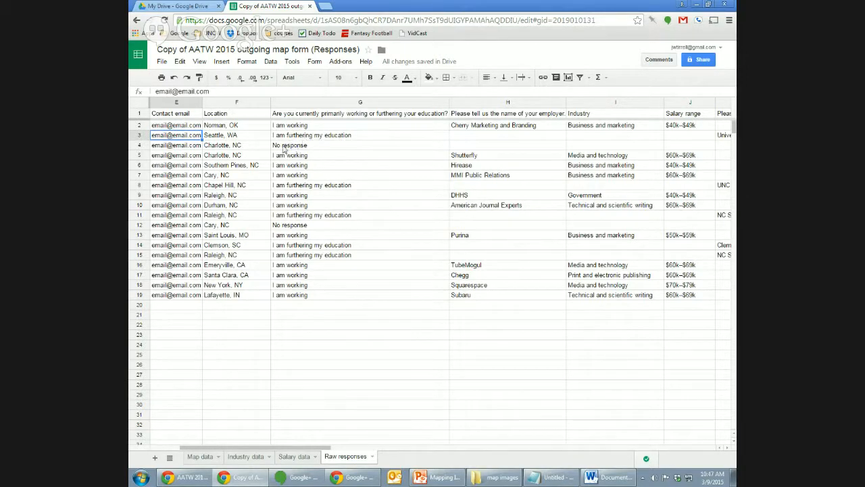
left_click(215, 458)
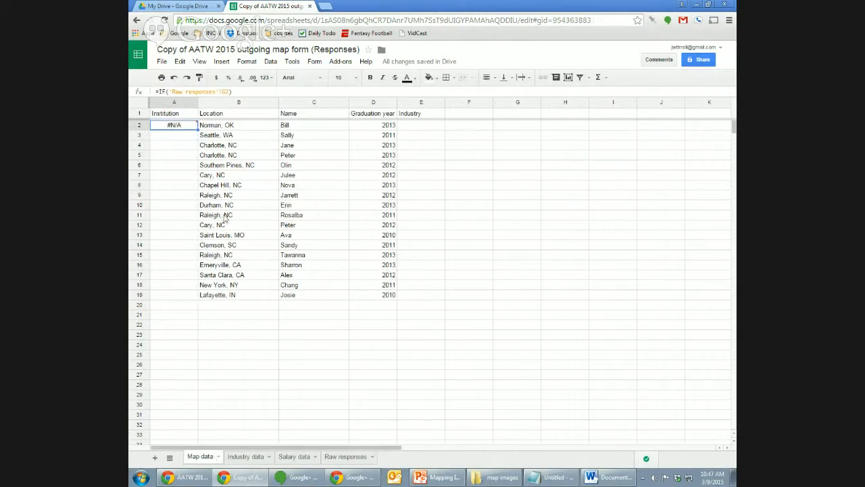
left_click(243, 91)
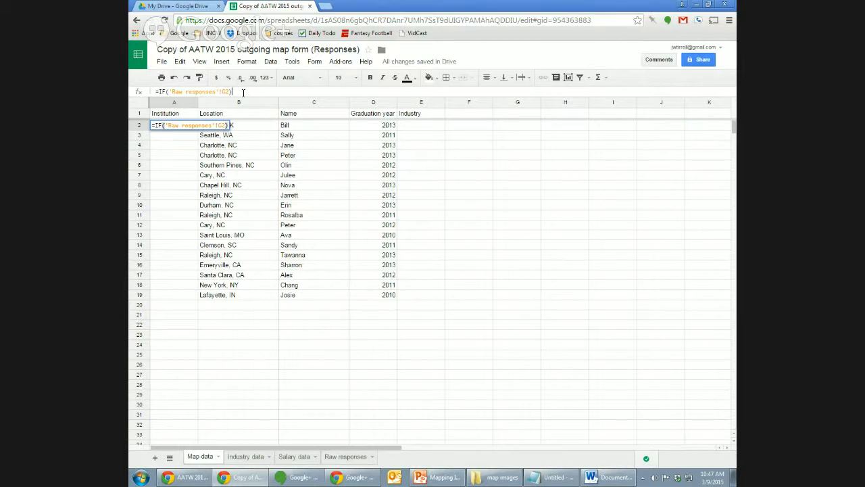
key("BackSpace")
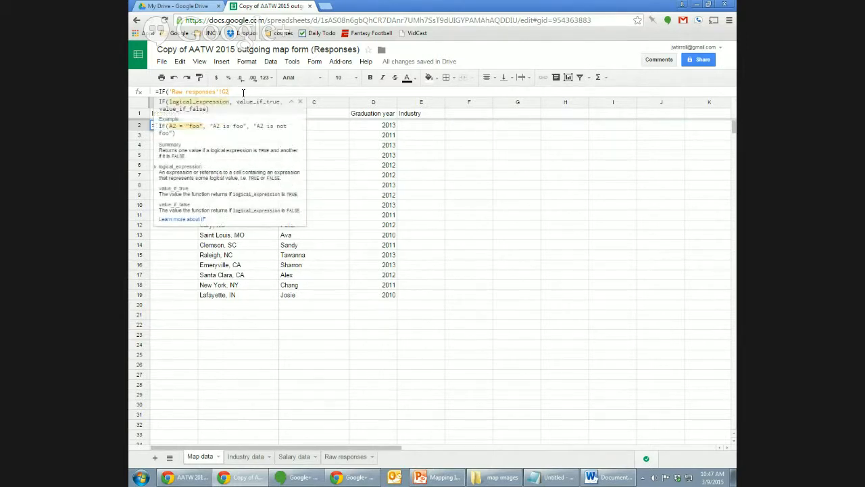
type("='")
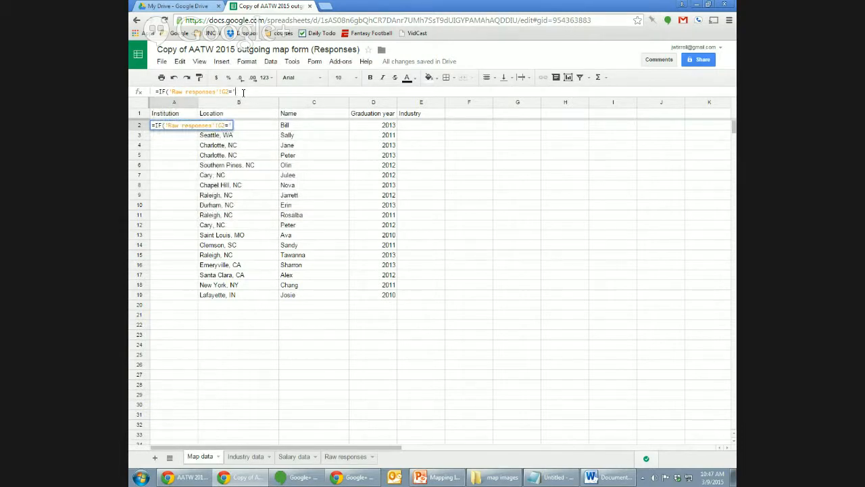
type("I am working")
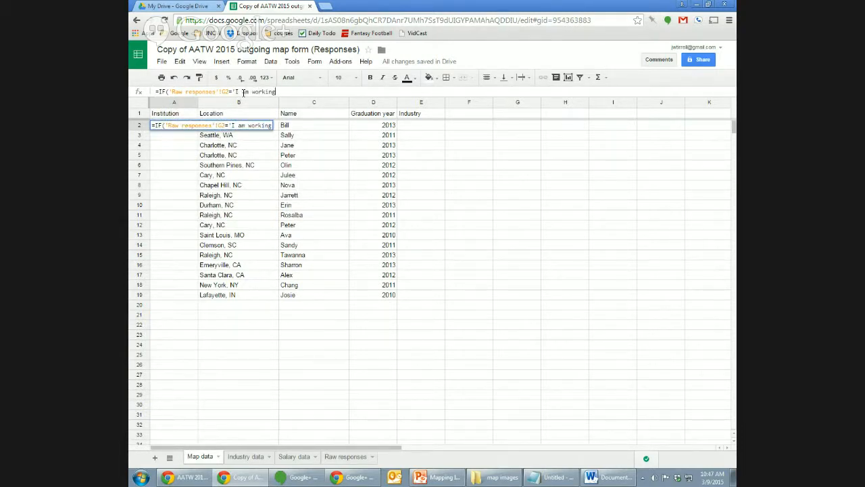
type("\"")
type(",")
type("\"")
type("Raw")
type(" respon")
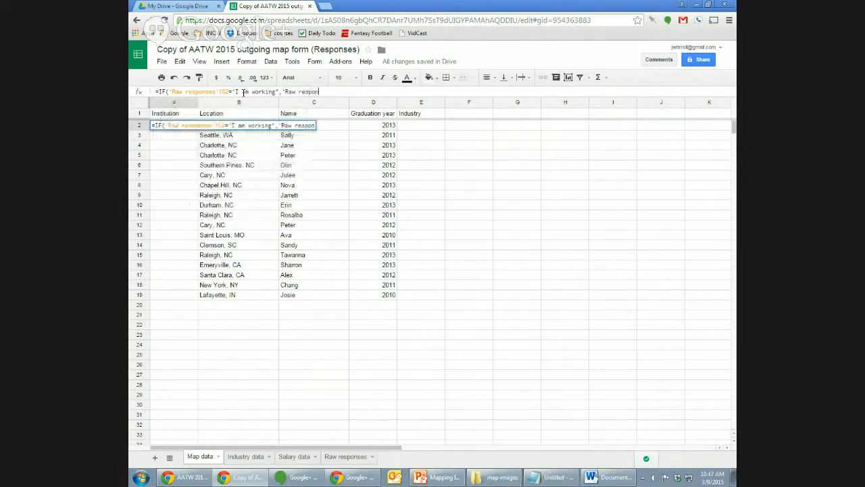
type("ses'")
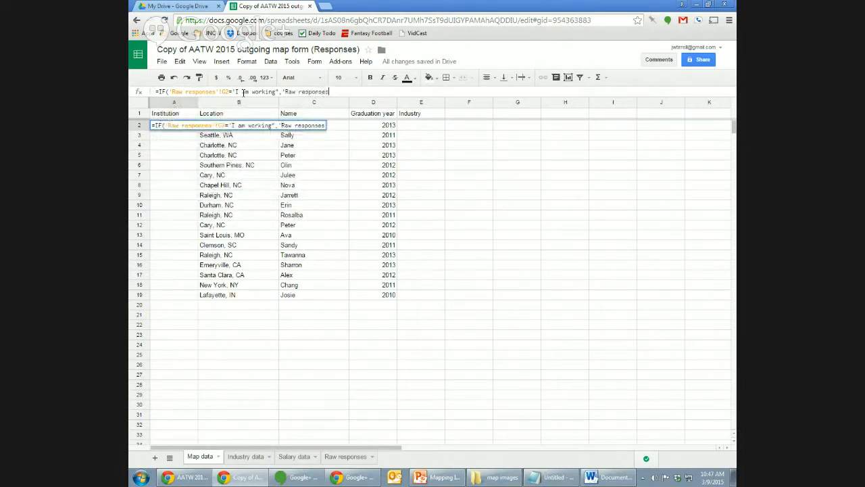
type("!H2")
key("Return")
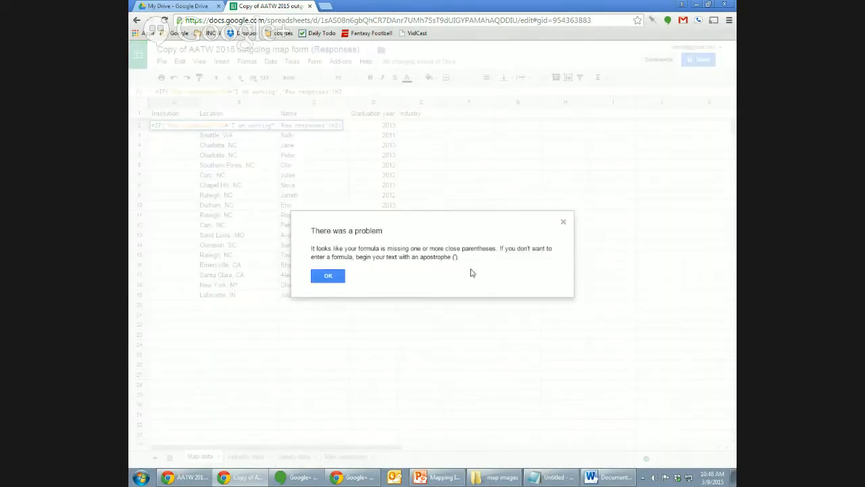
Dismiss the missing-parenthesis error and abandon the broken A2 edit.
left_click(329, 276)
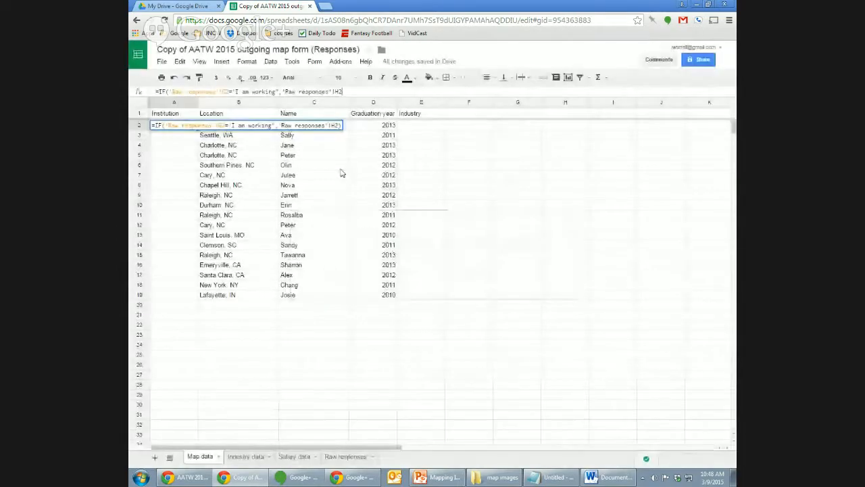
left_click(345, 456)
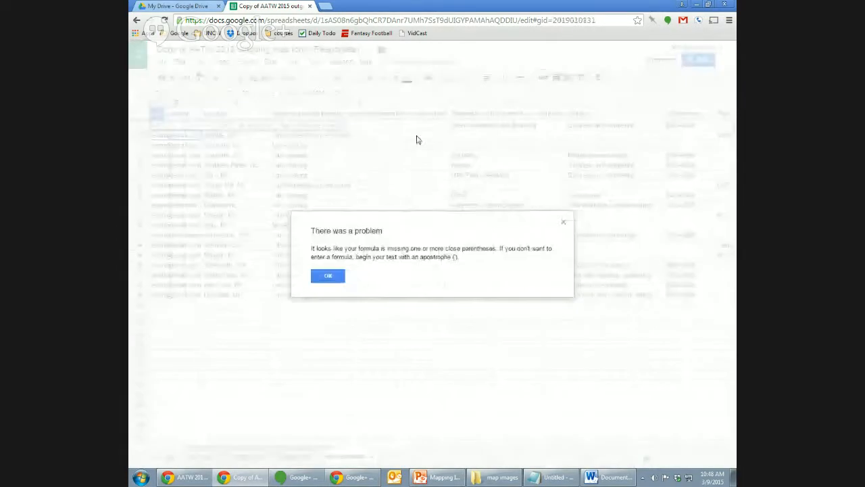
left_click(335, 276)
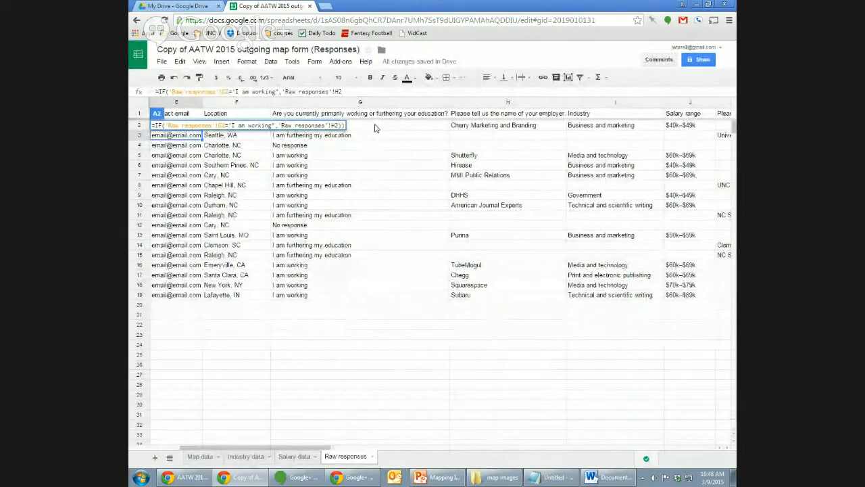
key("Escape")
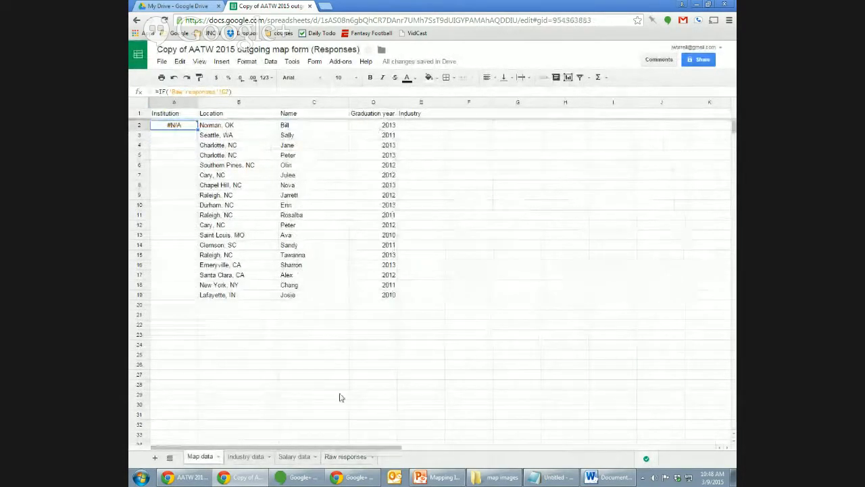
Check row 2's working status (G2) and employer (H2) in Raw responses, then reopen A2's formula.
left_click(344, 457)
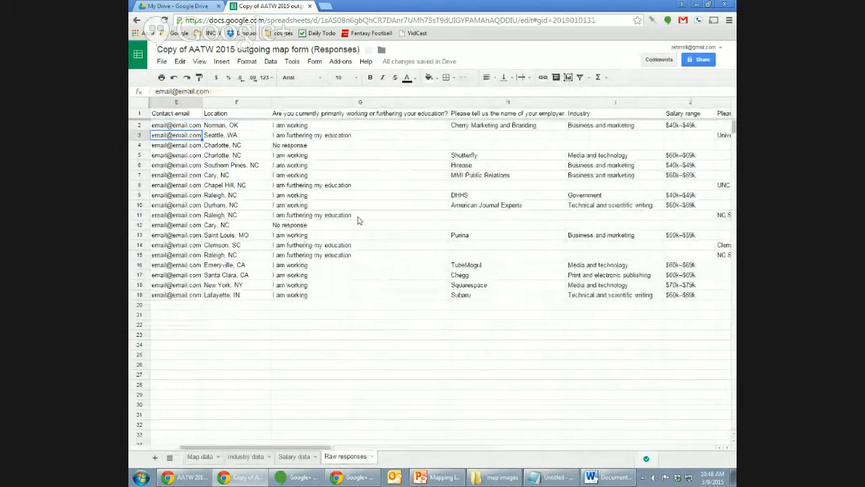
left_click(377, 129)
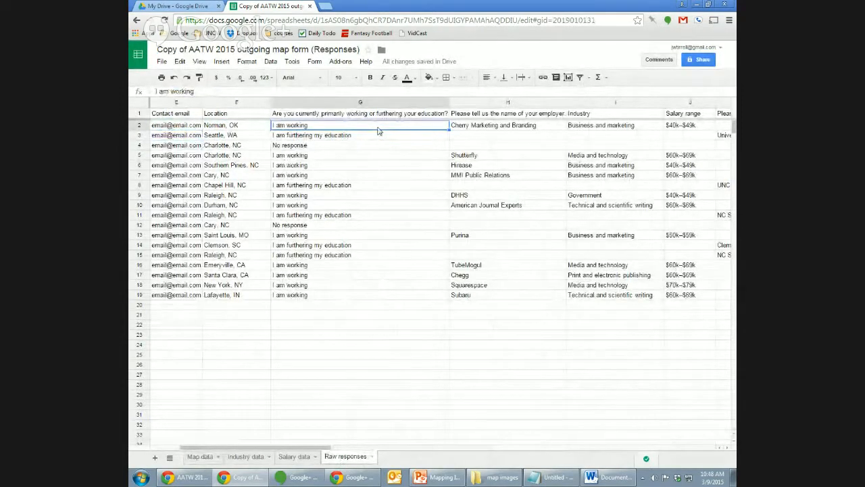
key("Right")
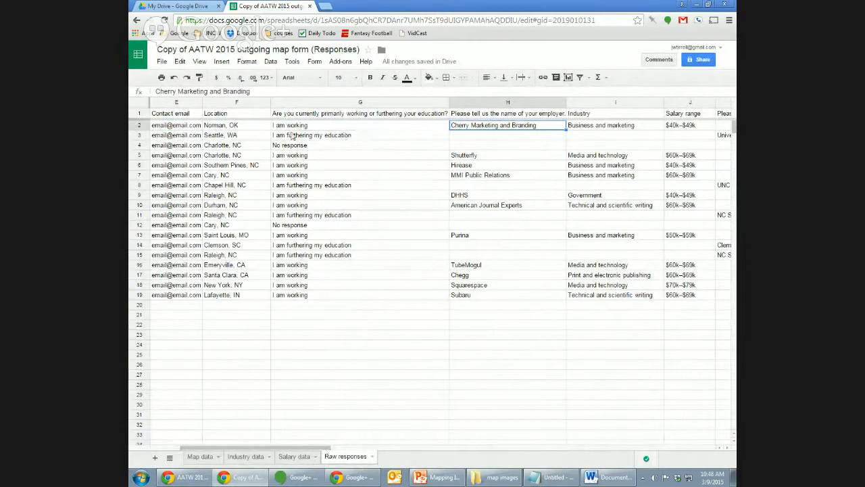
left_click_drag(316, 449, 360, 449)
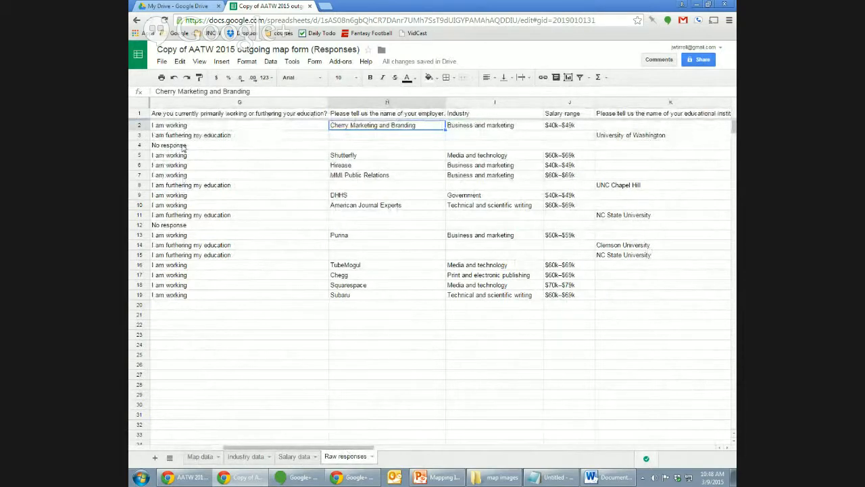
left_click(200, 456)
left_click(252, 91)
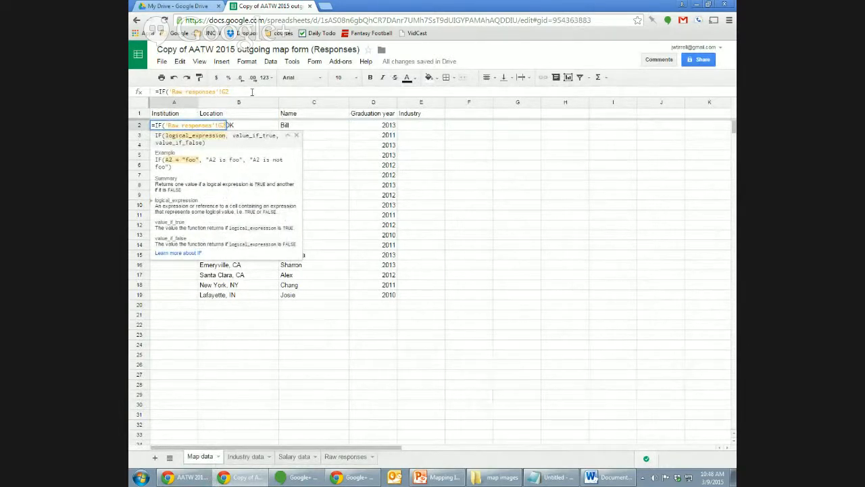
Add ="I am working",'Raw responses'!H2,IF( to A2, fixing the sheet-name quote.
type("=\"I am working")
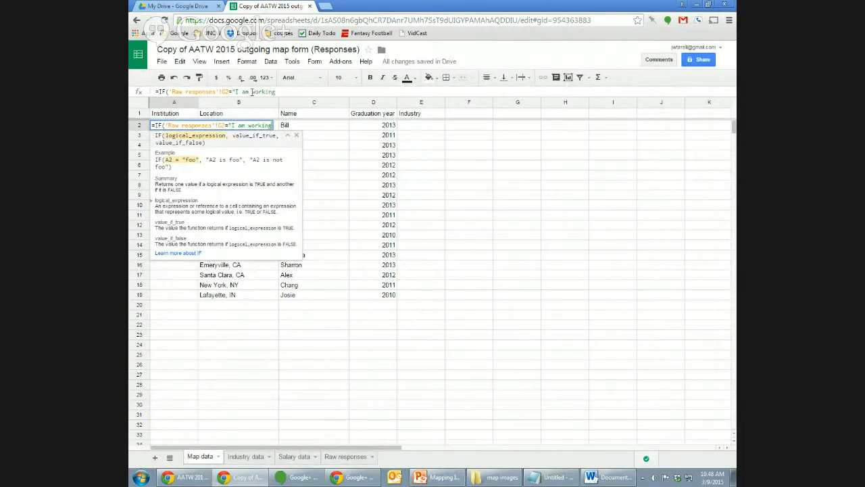
type("\",'")
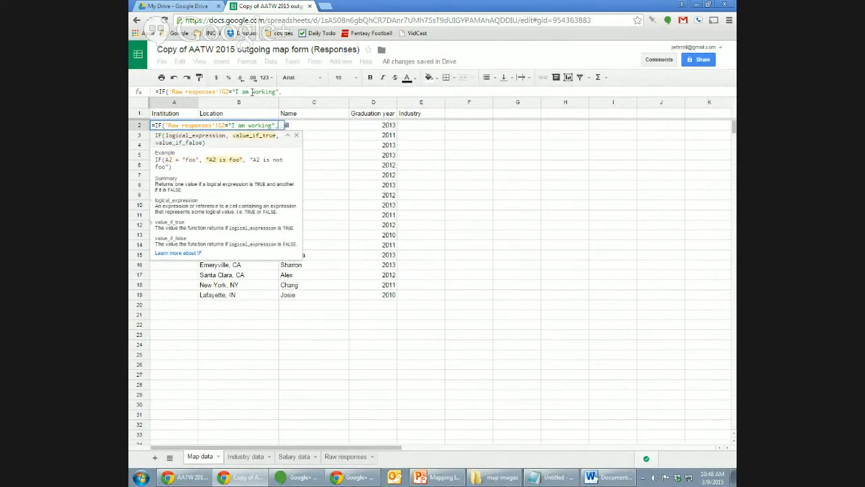
type("Raw respo")
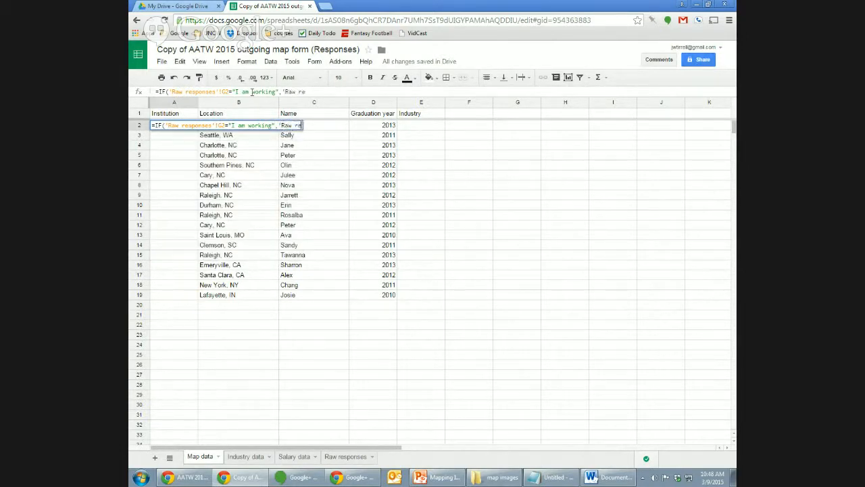
type("nses")
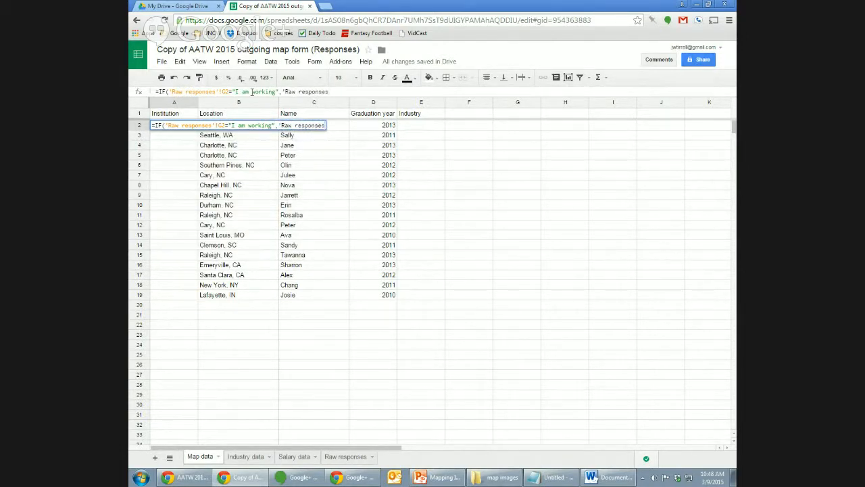
type("!H2")
left_click(330, 92)
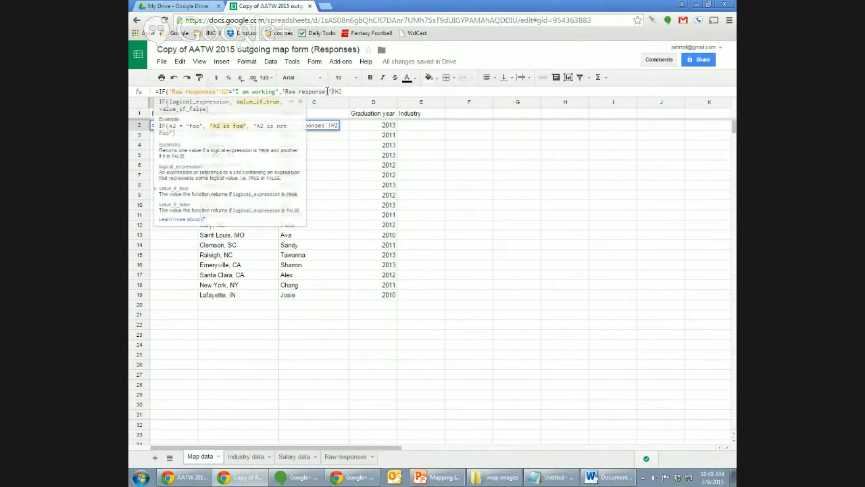
type("'!H2")
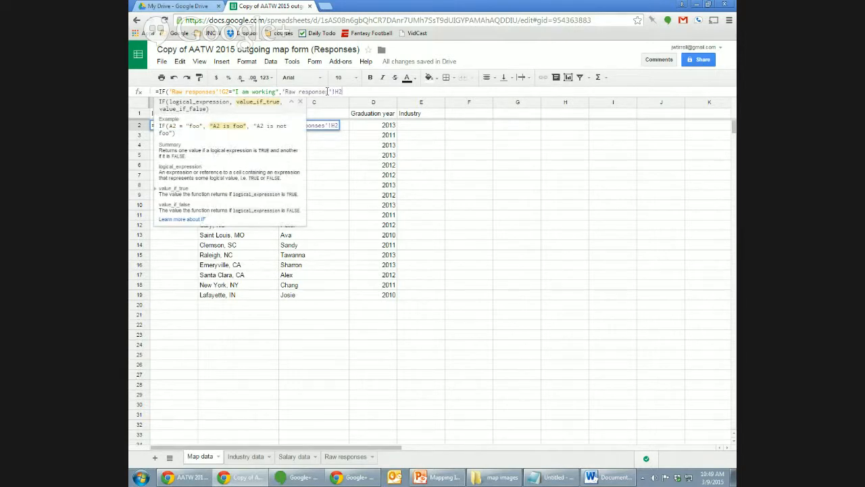
type(",")
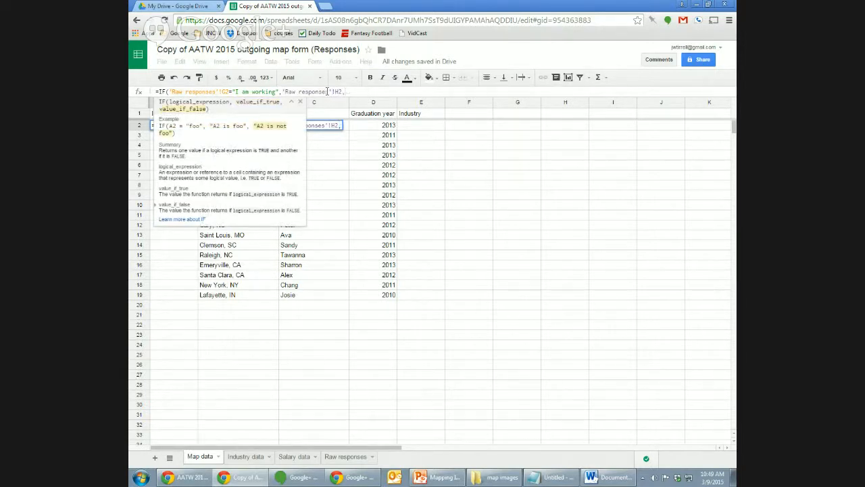
type("IF")
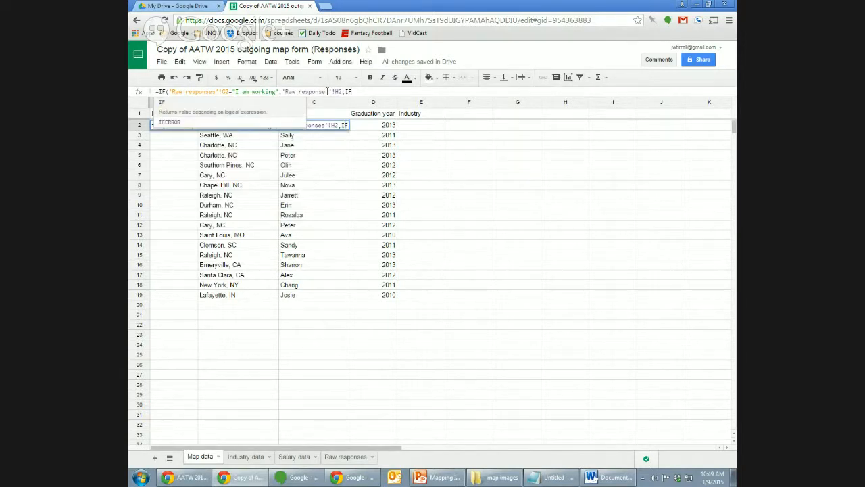
type("(")
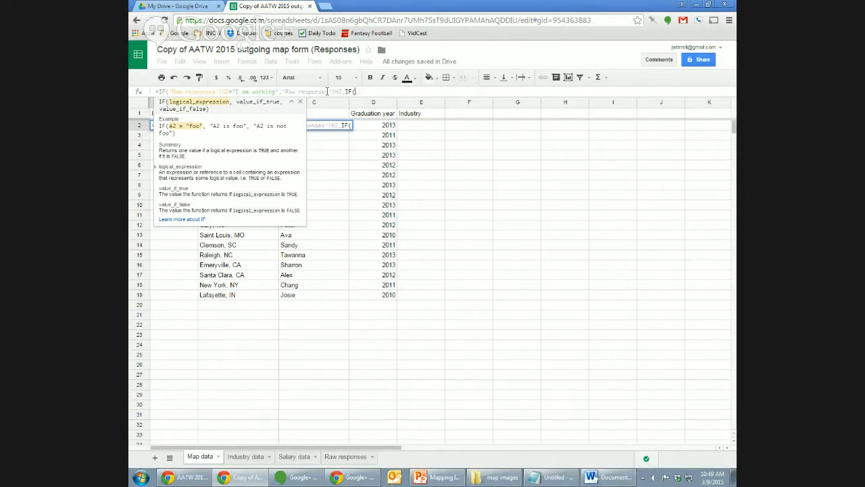
Finish A2's nested IF returning 'Raw responses'!K2 for "I am furthering my education", else blank; widen column A.
type("'Raw respons")
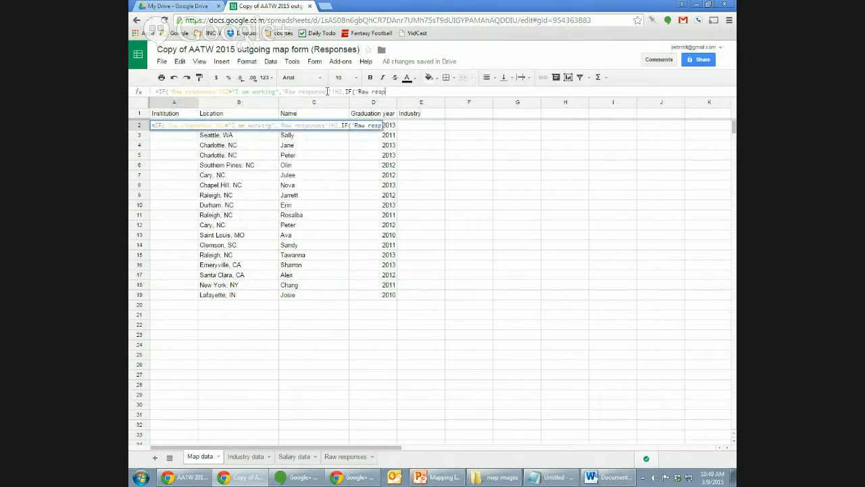
type("es'!")
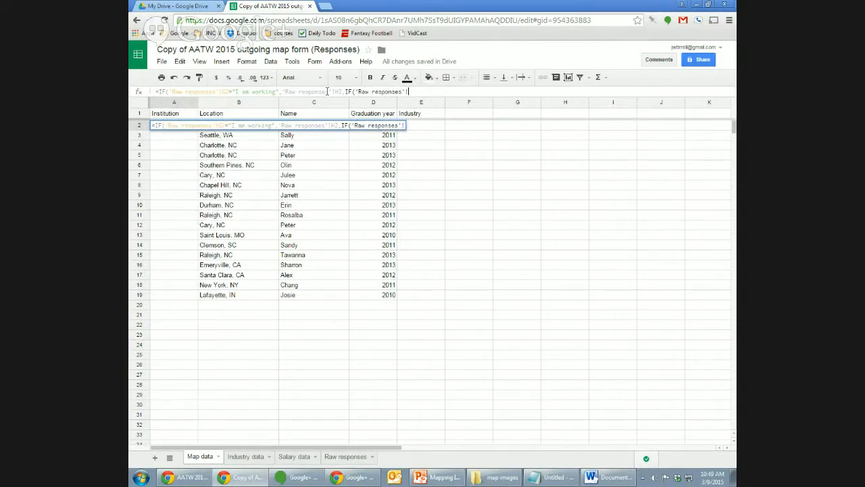
type("G2")
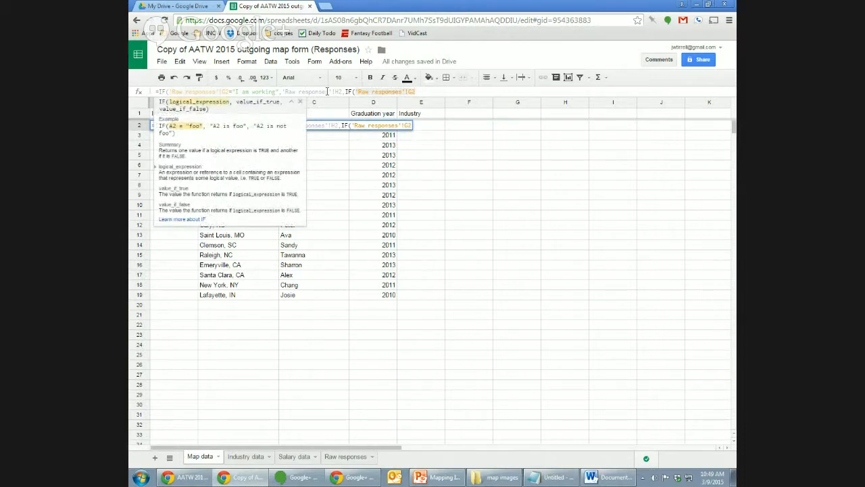
type("=\"I")
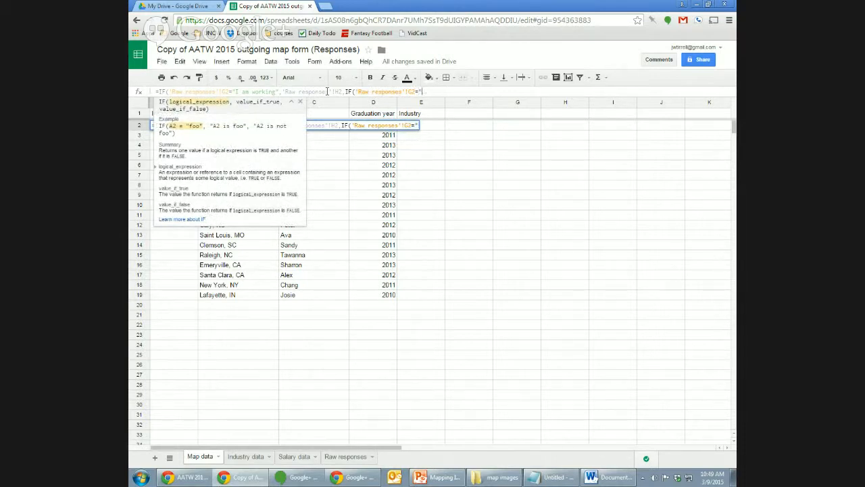
type(" am furthering my ")
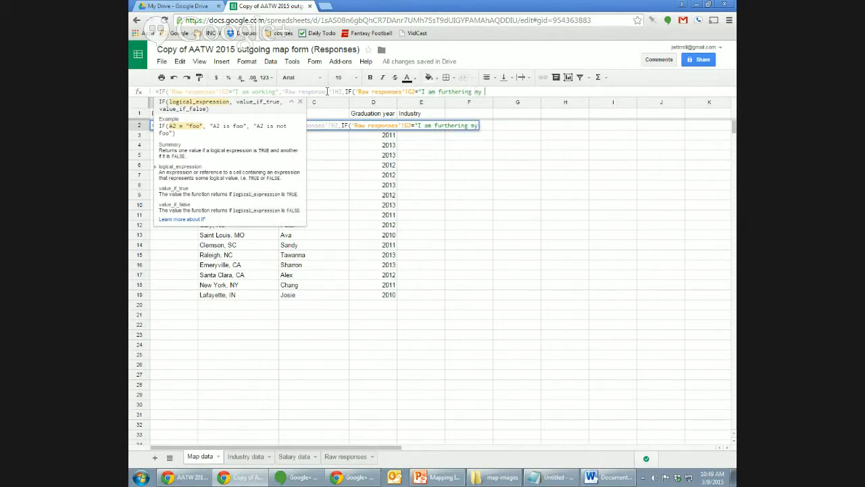
type("education")
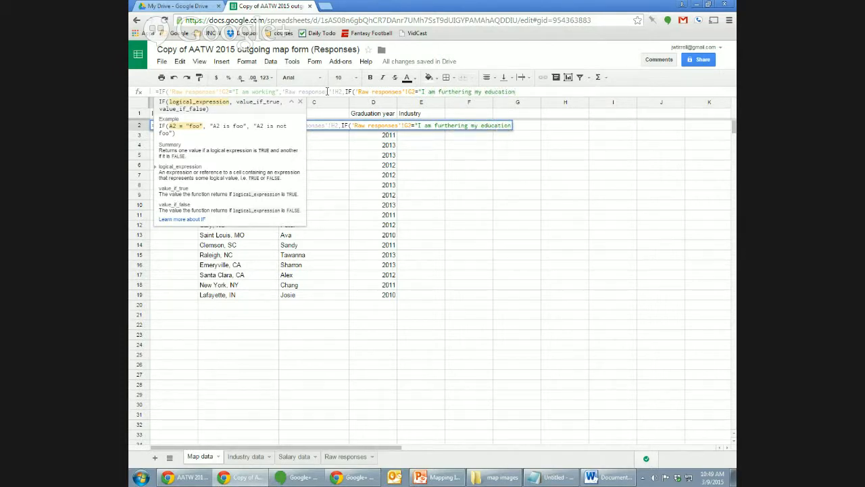
type("\"")
type(",")
type("\",")
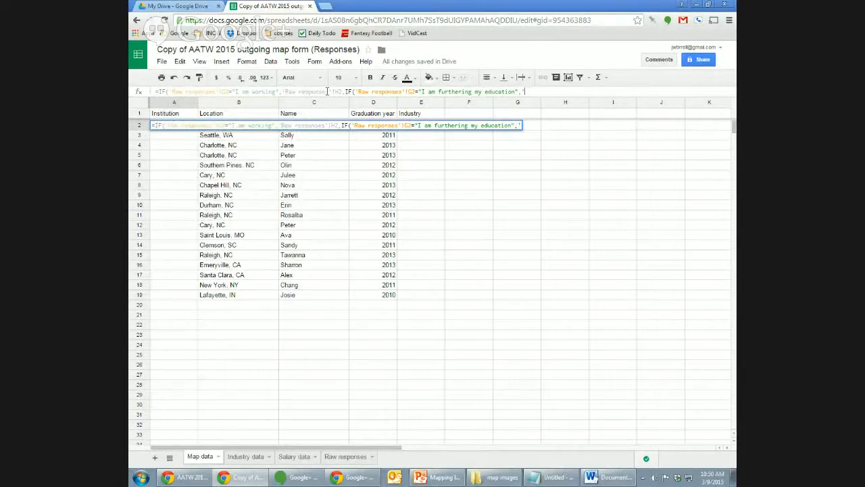
type("Raw responses")
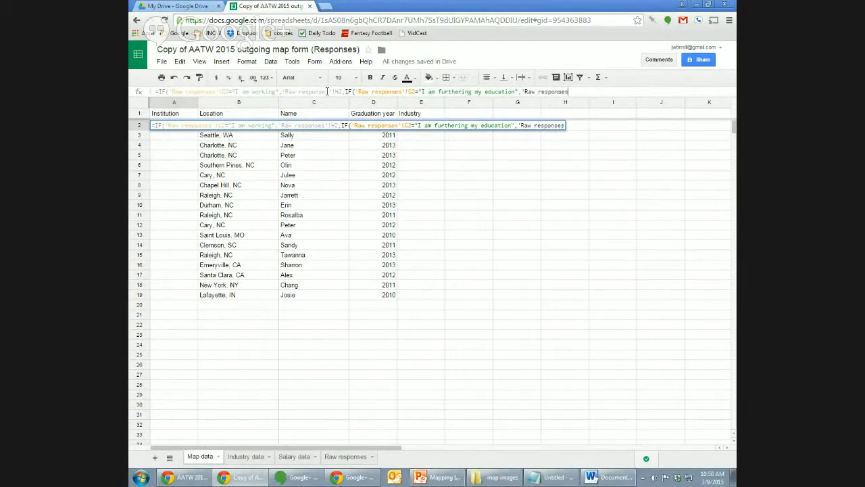
type("'!K2")
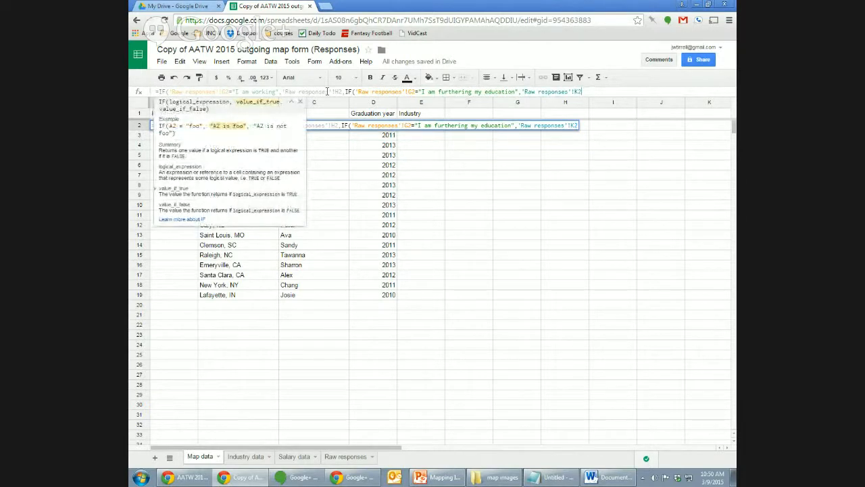
type(",")
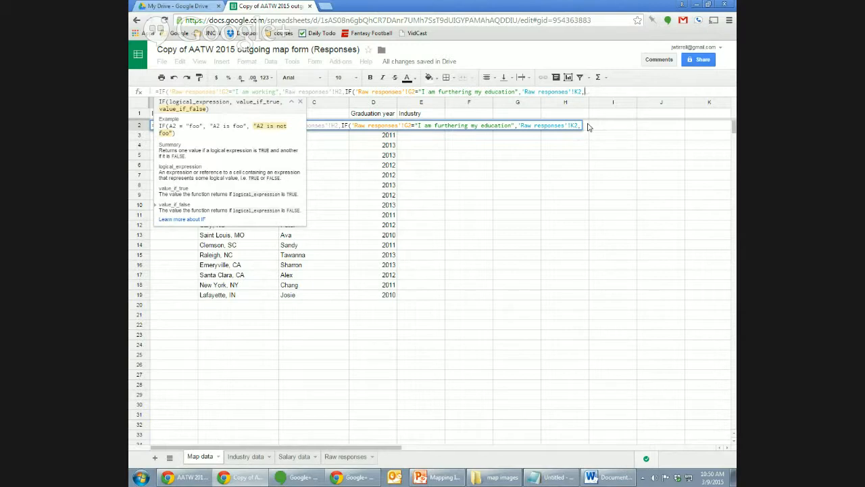
type("\"\"")
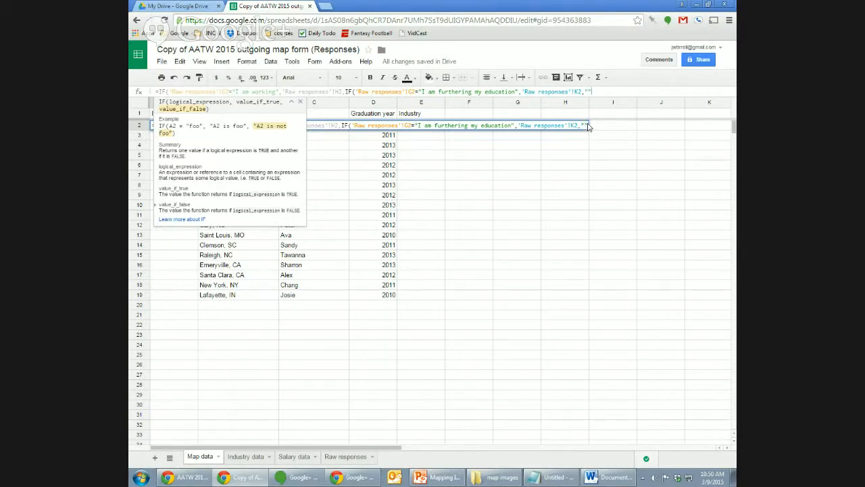
type("))")
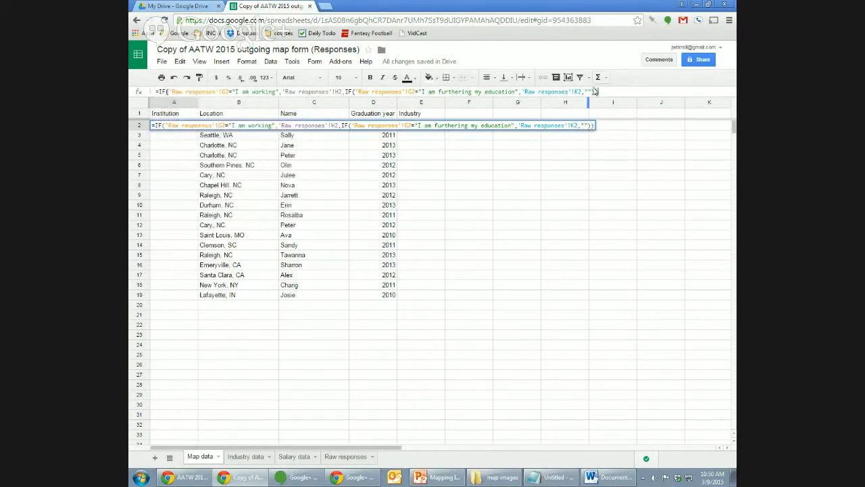
key("Return")
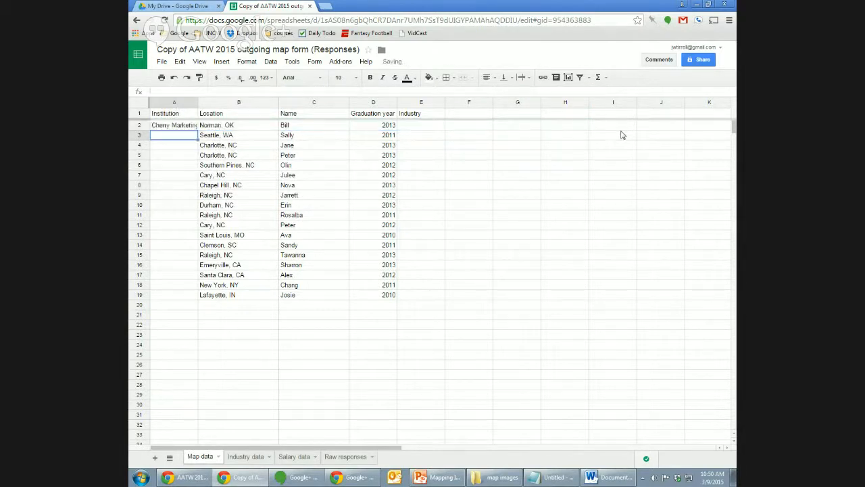
key("Up")
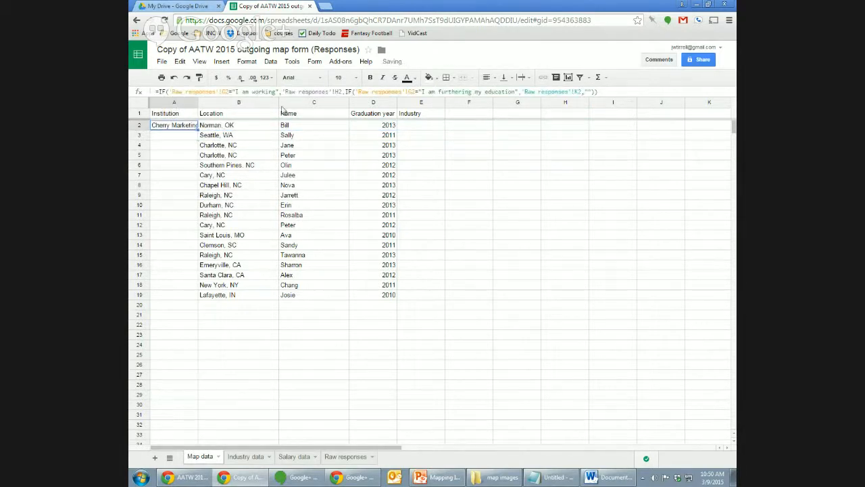
left_click_drag(198, 103, 249, 104)
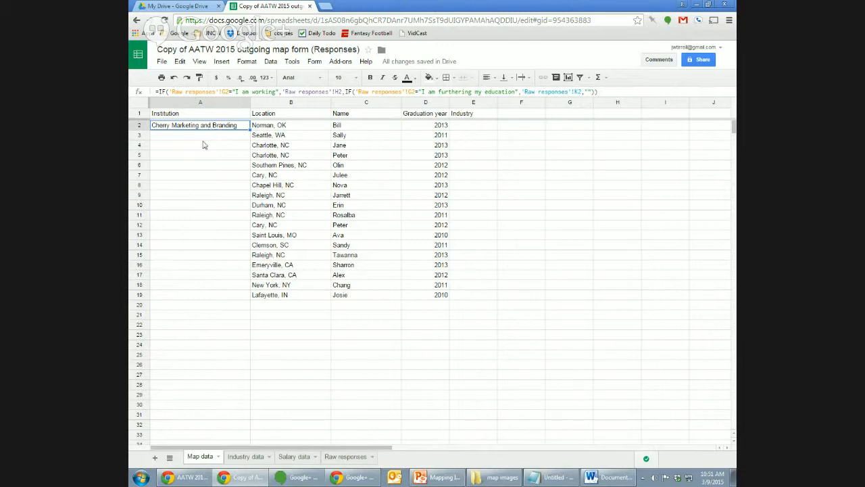
left_click(346, 456)
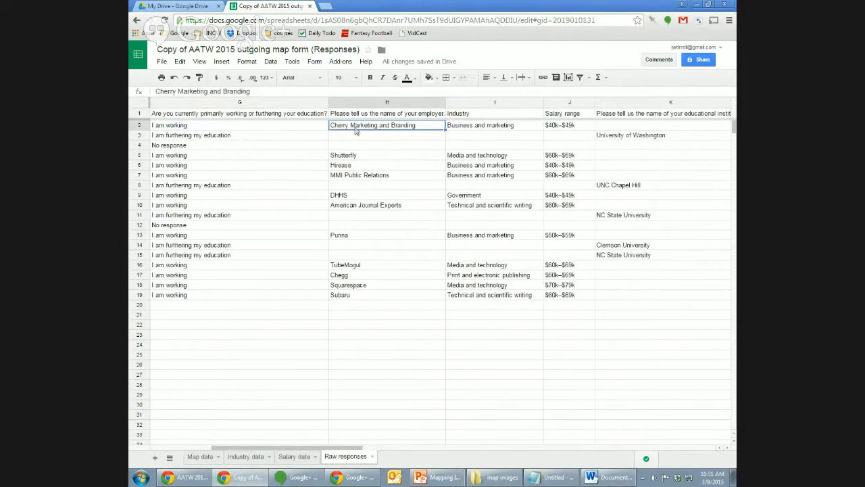
key("Left")
key("Left")
key("Left")
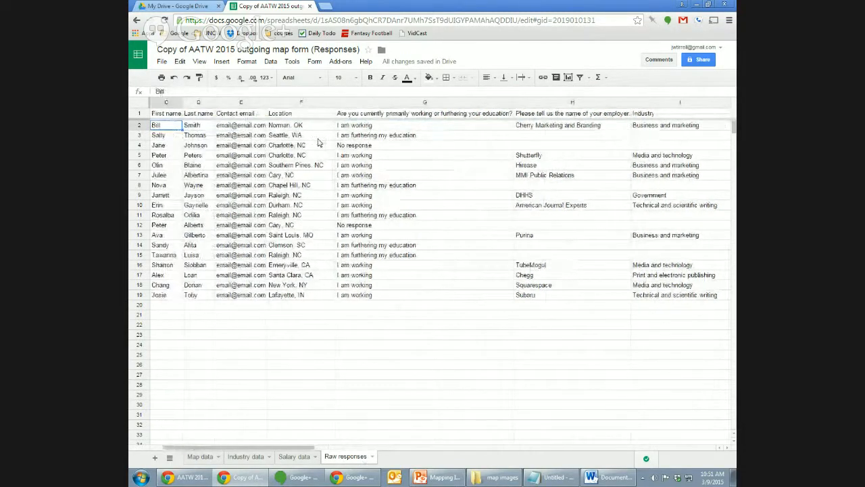
key("Right")
key("Right")
key("Right")
key("Right")
key("Right")
key("Right")
key("Left")
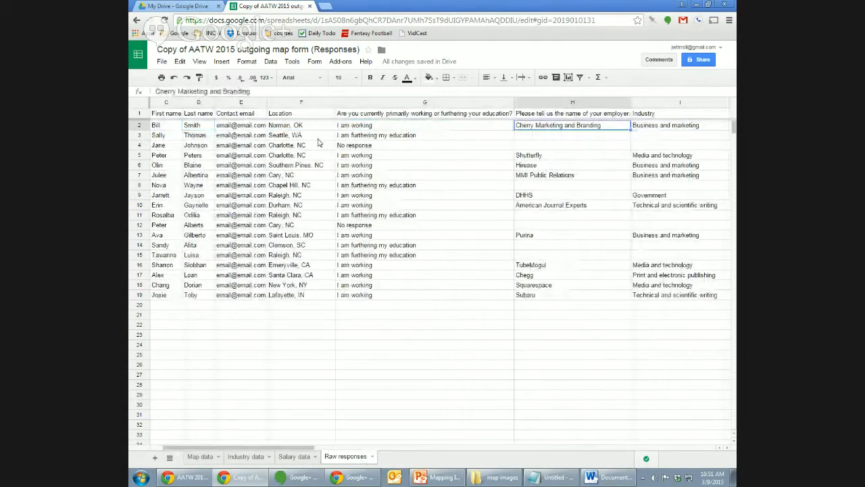
key("Down")
key("Left")
key("Left")
key("Left")
key("Left")
key("Left")
key("Left")
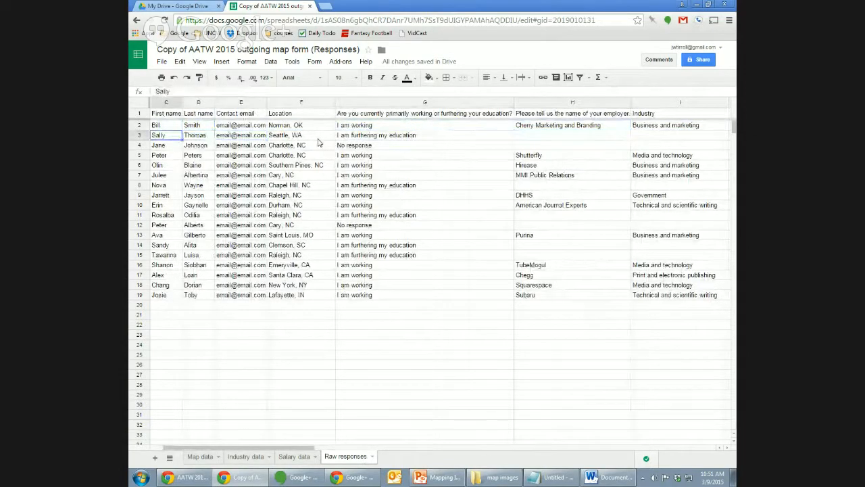
key("Right")
key("Right")
key("Right")
key("Right")
key("Right")
key("Right")
key("Right")
key("Right")
key("Right")
key("Right")
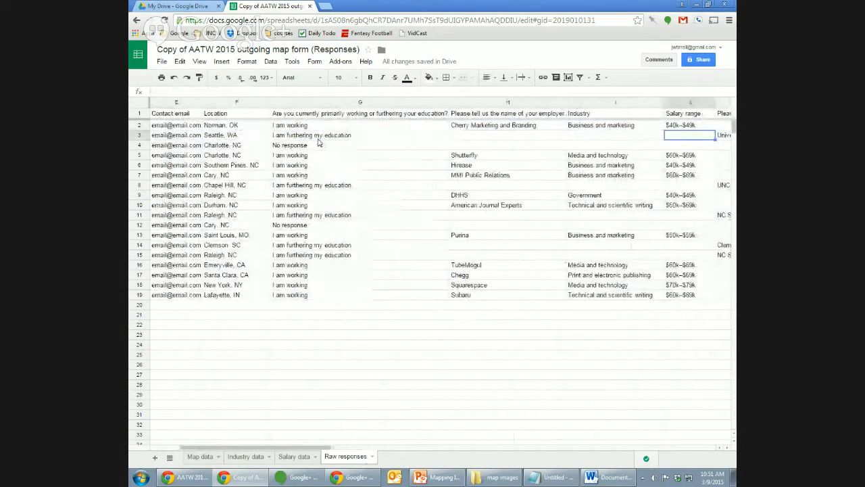
key("Left")
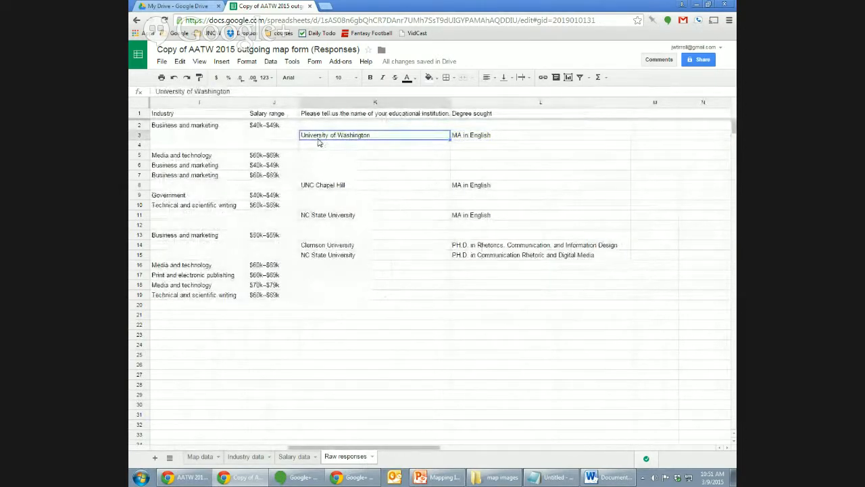
key("Left")
key("Left")
key("Left")
key("Left")
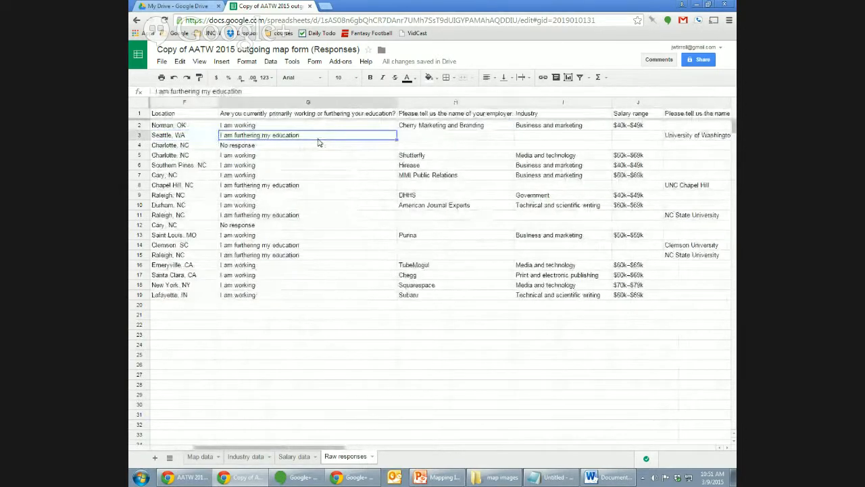
key("Right")
key("Right")
key("Right")
key("Right")
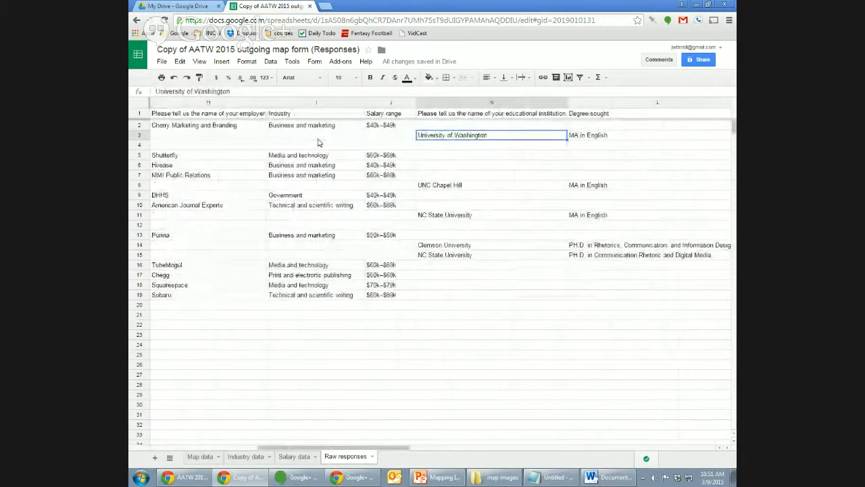
left_click(206, 457)
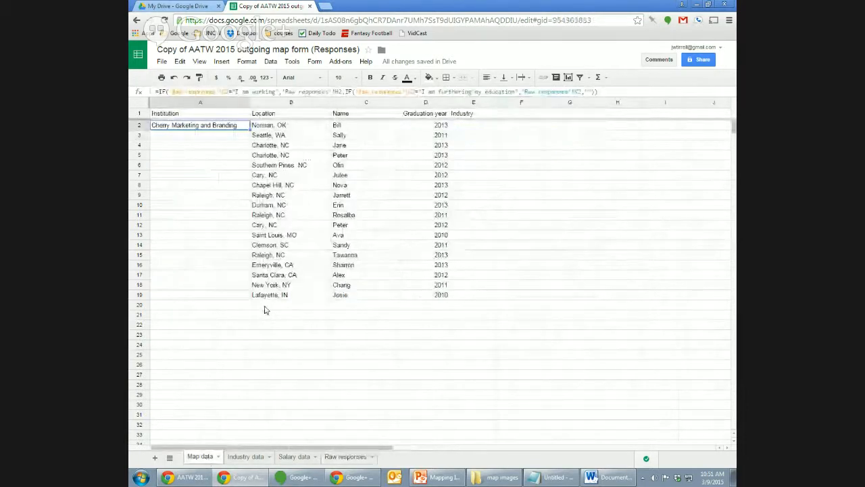
Paste the Institution IF formula into A3:A19.
key("Down")
key("shift+Down")
key("shift+Down")
key("shift+Down")
key("shift+Down")
key("shift+Down")
key("shift+Down")
key("shift+Down")
key("shift+Down")
key("shift+Down")
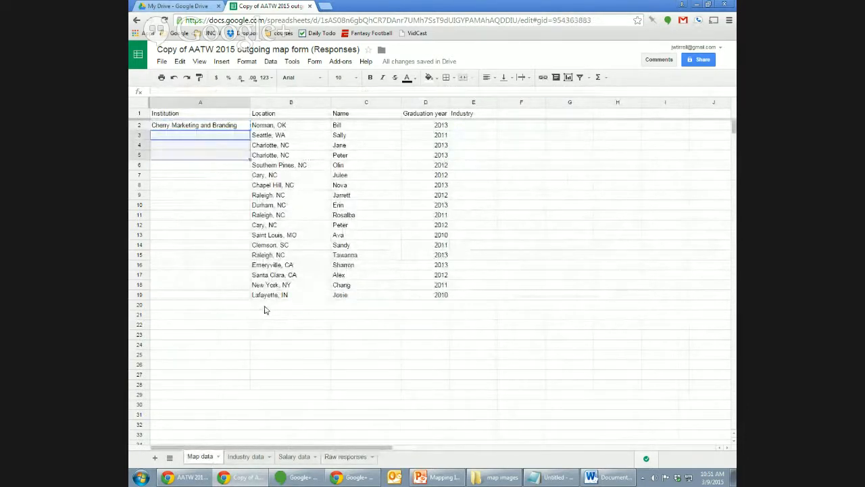
key("shift+Down")
key("shift+Down")
key("shift+Down")
key("shift+Down")
key("shift+Down")
key("shift+Down")
key("shift+Down")
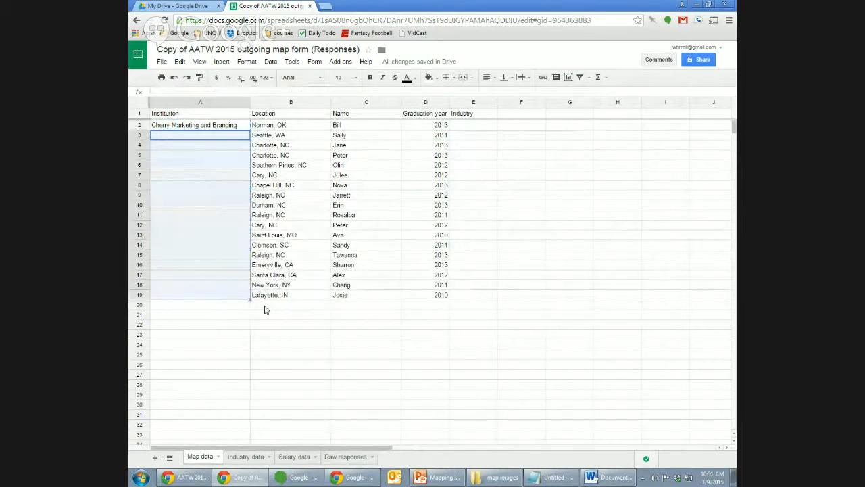
key("ctrl+v")
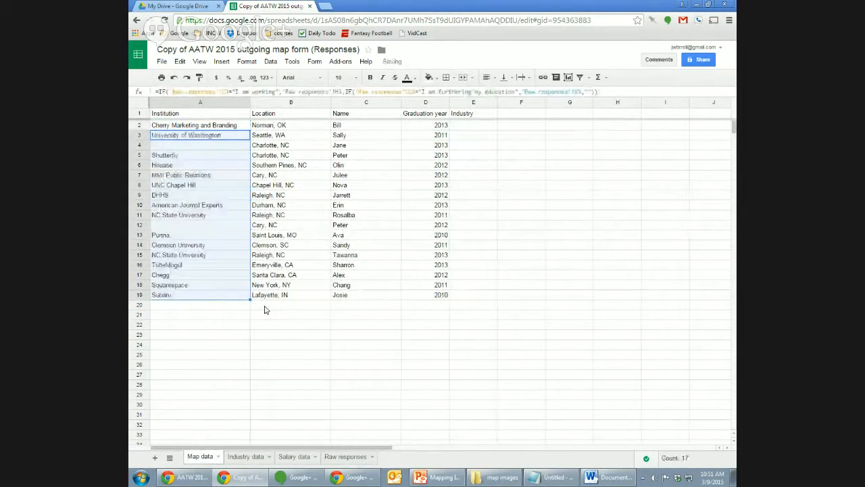
key("Down")
Check the pasted Institution formulas and references in rows 3 and 4.
key("Up")
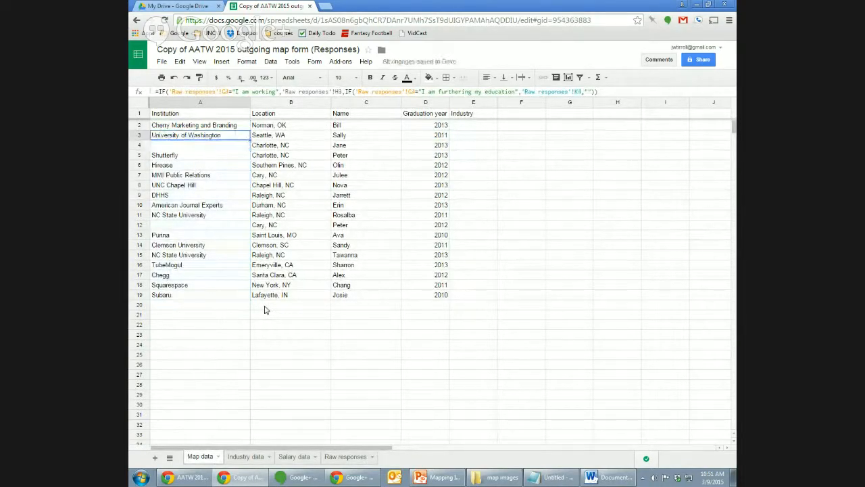
key("Right")
key("Right")
key("Left")
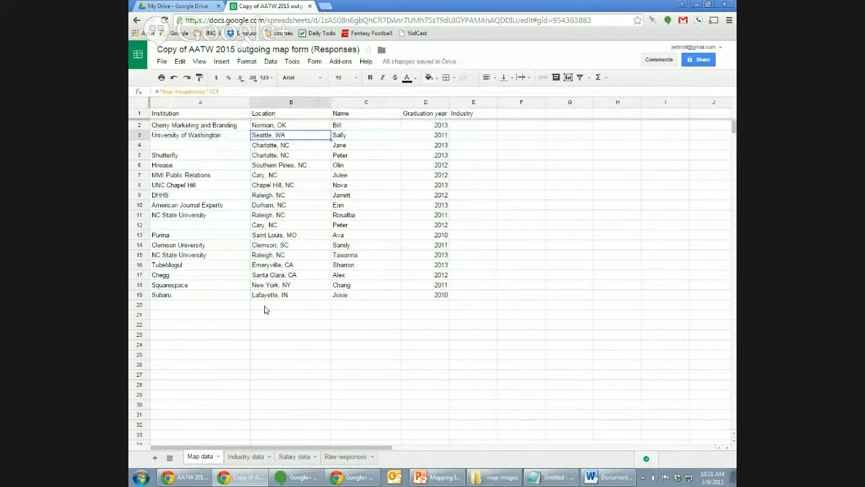
key("Left")
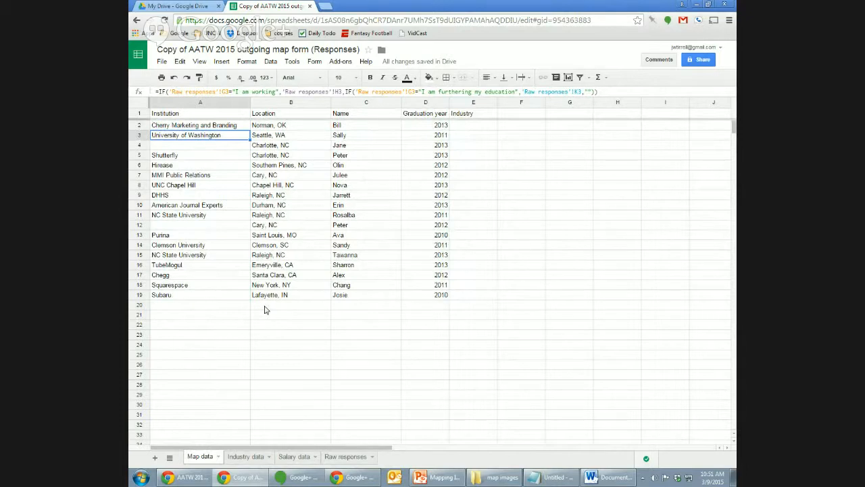
key("Down")
key("Right")
key("Right")
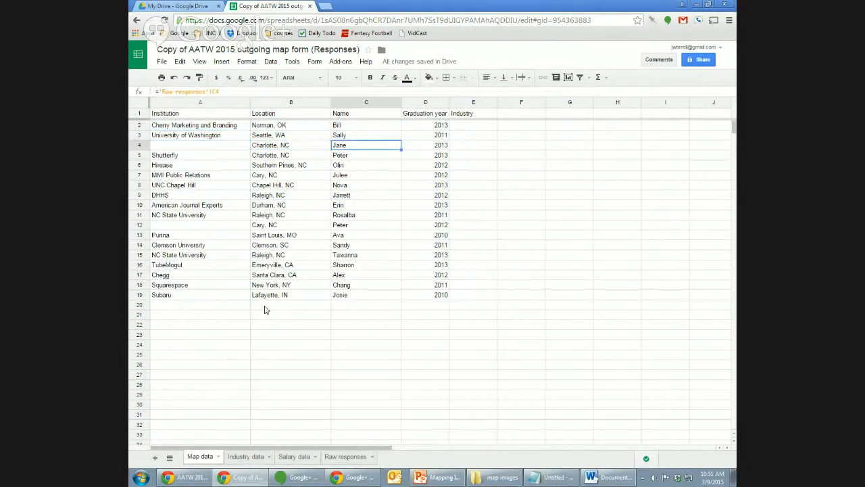
key("Left")
key("Left")
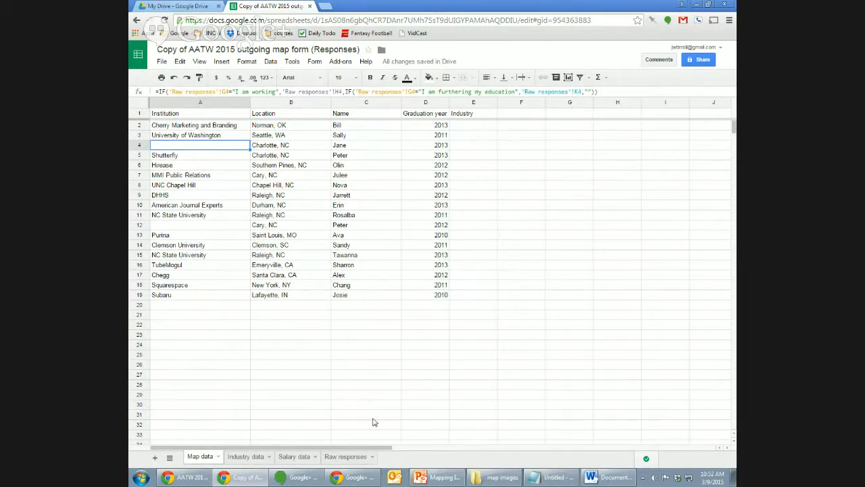
left_click(345, 457)
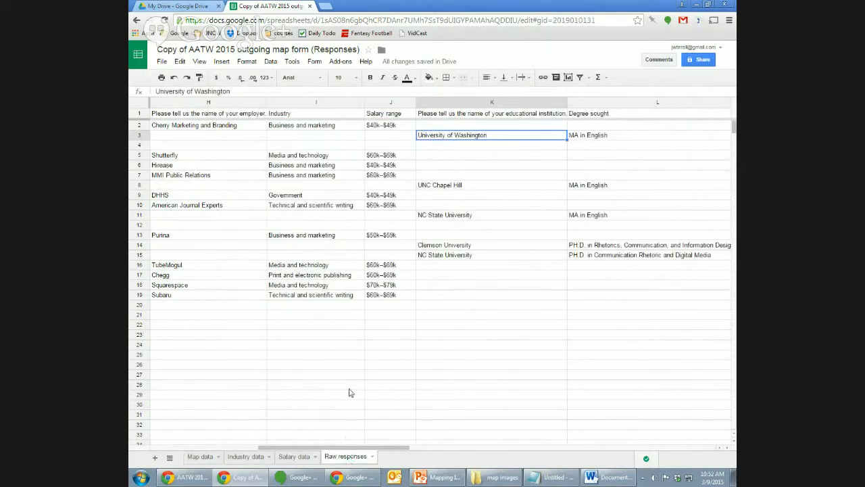
key("Left")
key("Left")
key("Left")
key("Left")
key("Left")
key("Left")
key("Left")
key("Down")
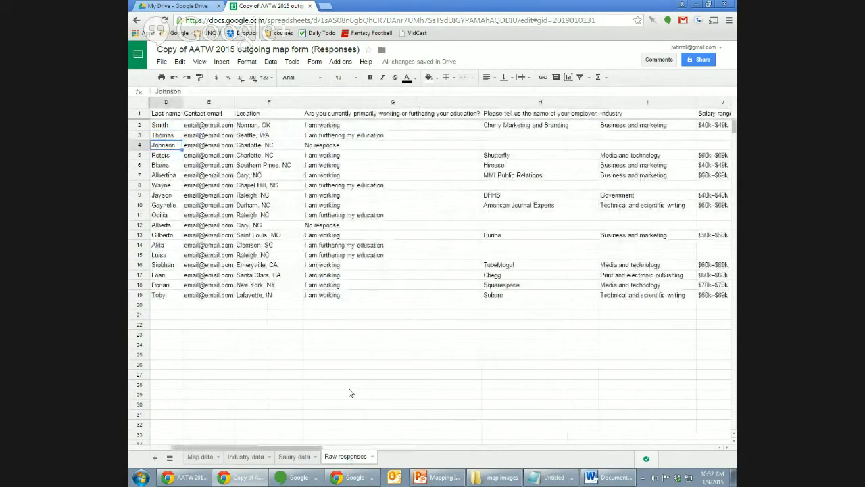
key("Left")
key("Right")
key("Right")
key("Right")
key("Right")
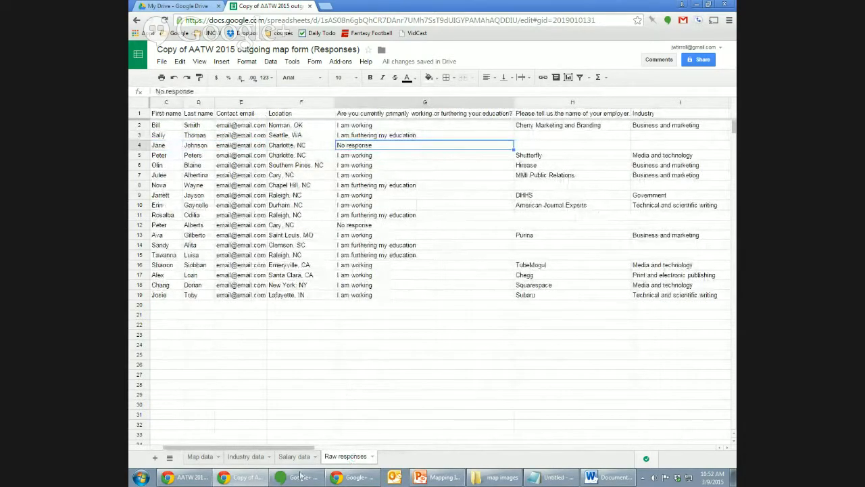
left_click(207, 455)
key("Down")
key("Down")
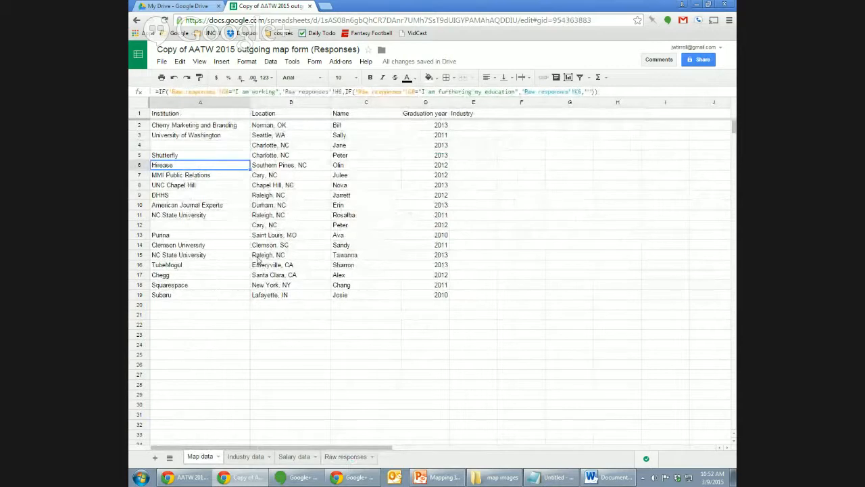
key("Right")
key("Up")
key("Up")
key("Up")
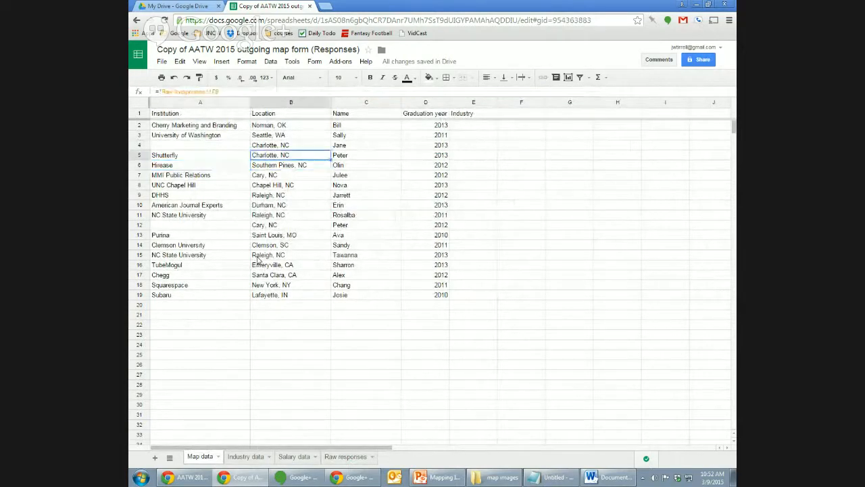
key("Left")
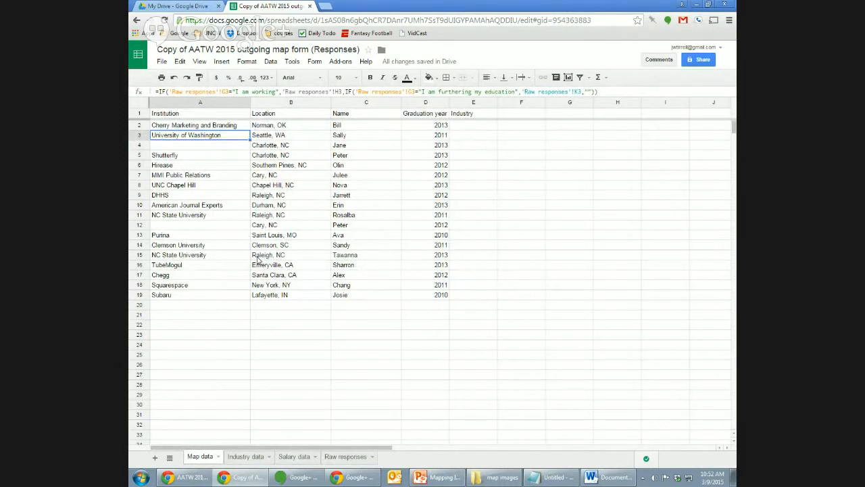
key("Right")
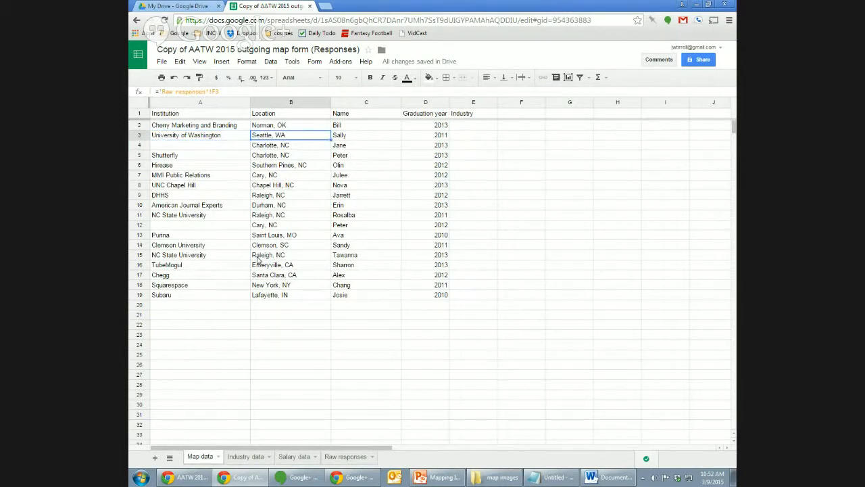
key("Down")
key("Down")
key("Up")
key("Up")
key("Down")
key("Down")
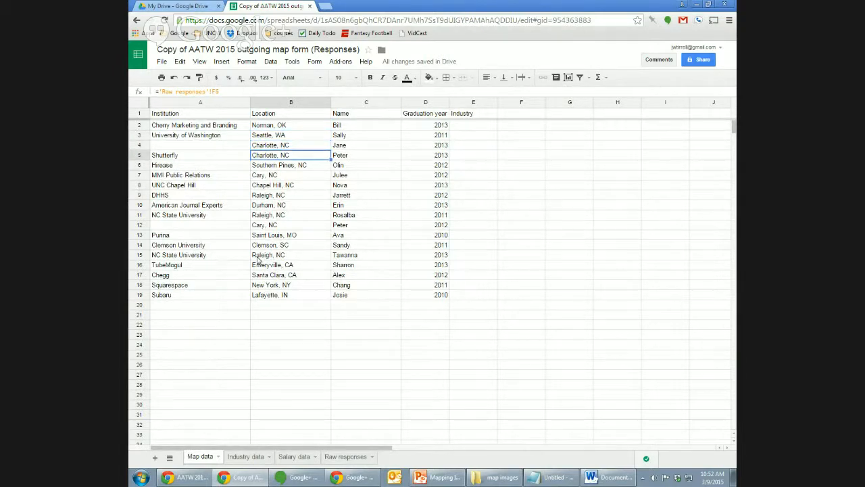
key("Down")
key("Down")
key("Down")
key("Down")
key("Down")
key("Down")
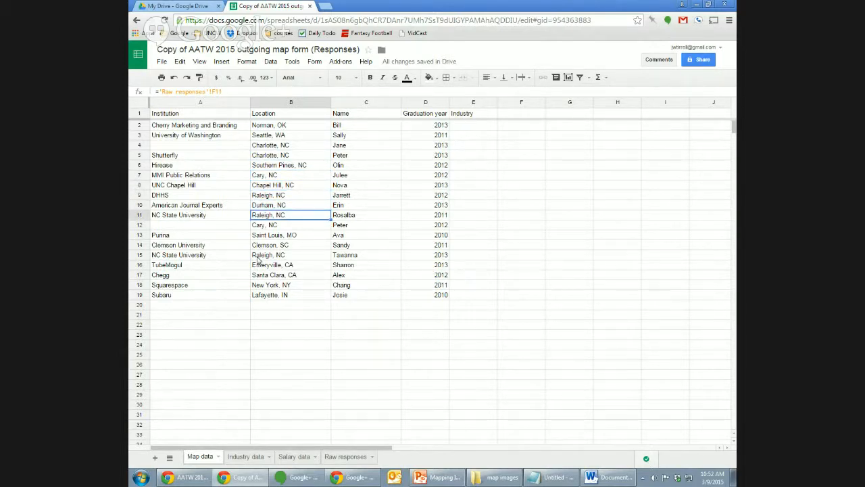
key("Left")
key("Up")
key("Up")
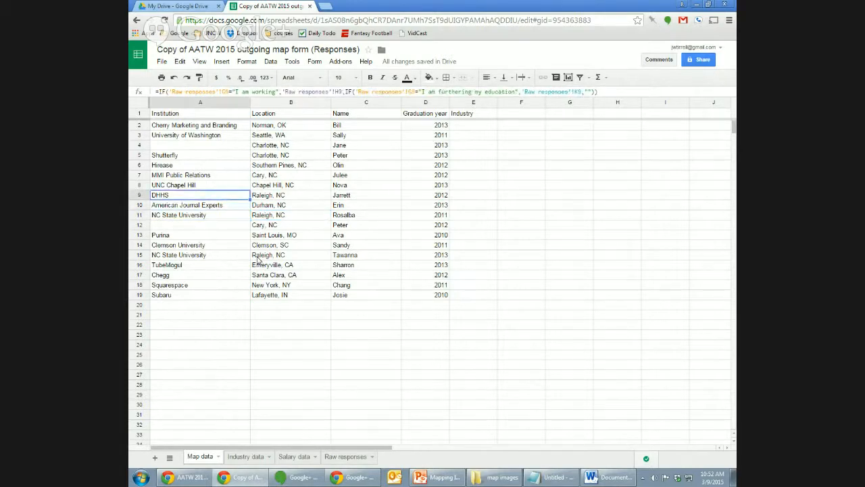
key("Right")
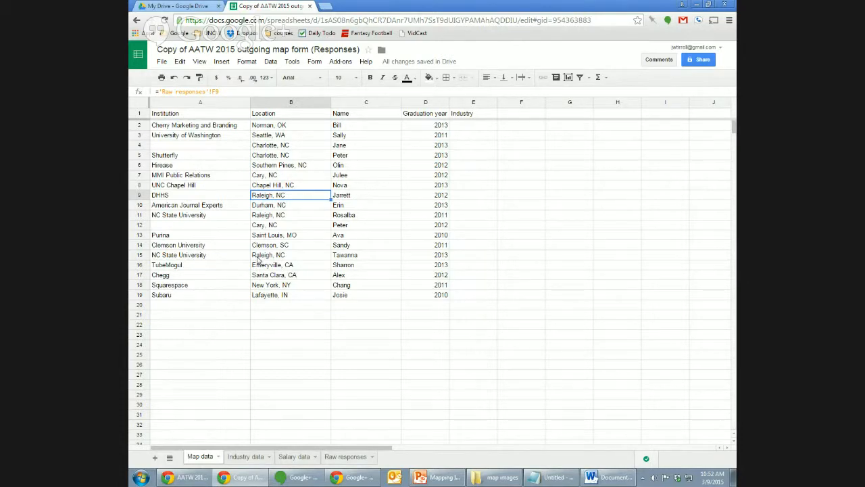
key("Up")
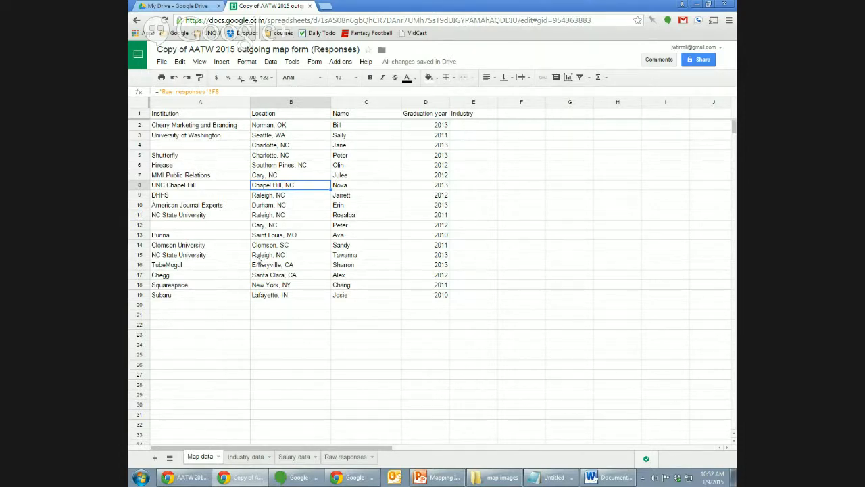
key("Left")
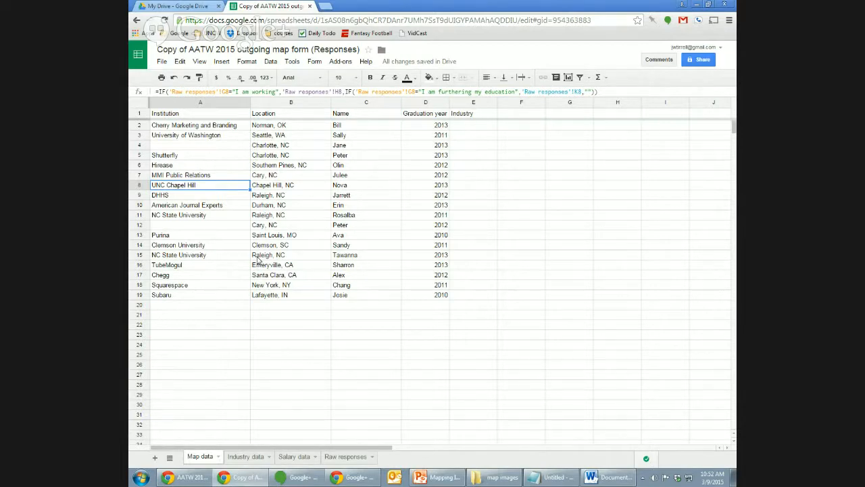
key("Right")
key("Down")
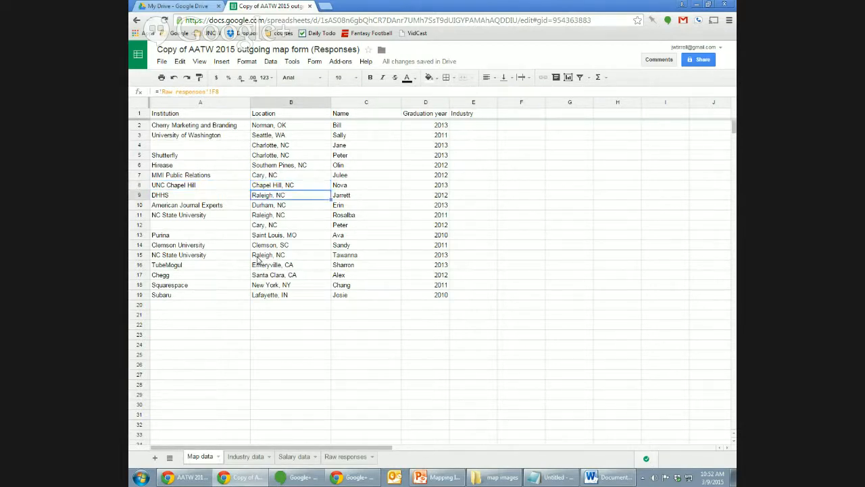
key("Down")
key("Down")
key("Left")
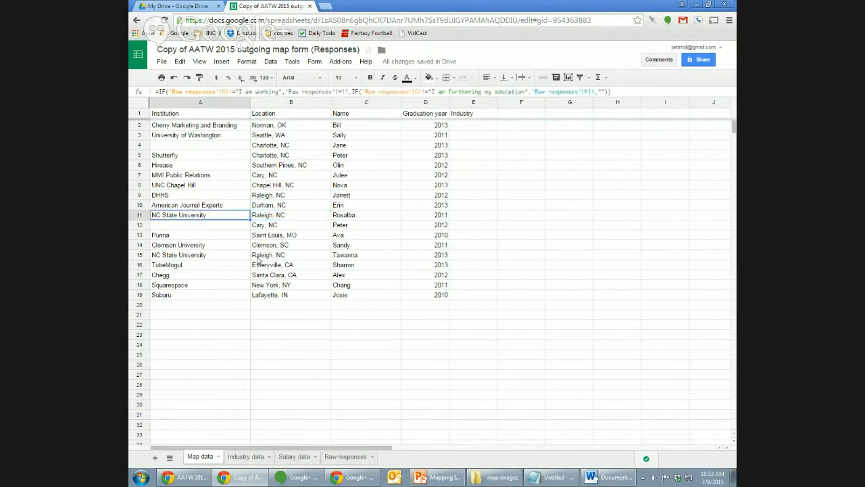
key("Up")
key("Up")
key("Down")
key("Down")
key("Up")
key("Up")
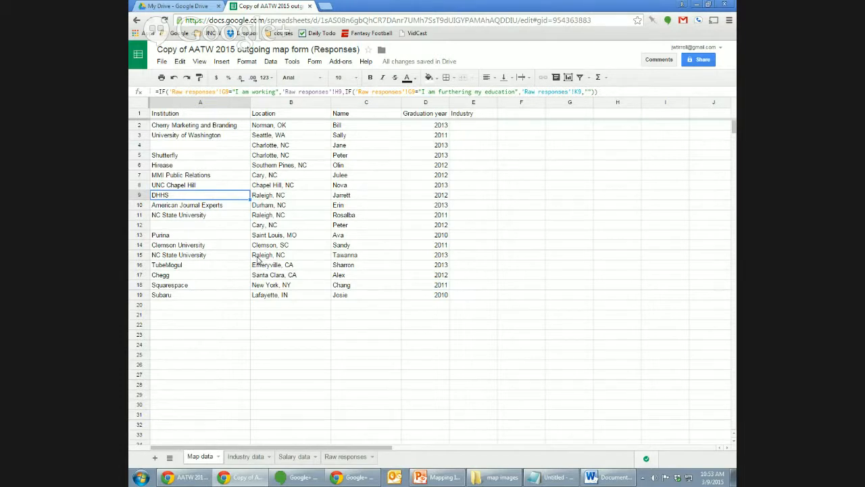
key("Down")
key("Down")
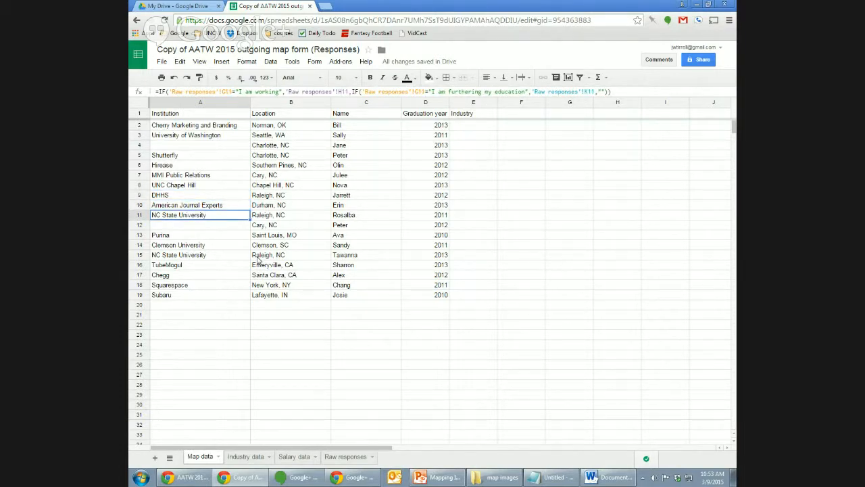
key("Up")
key("Up")
key("Up")
key("Up")
key("Up")
key("Up")
key("Up")
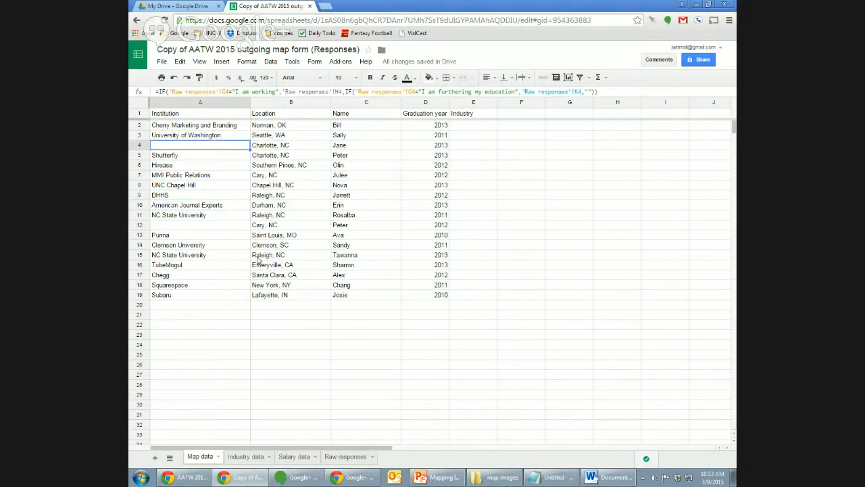
key("Right")
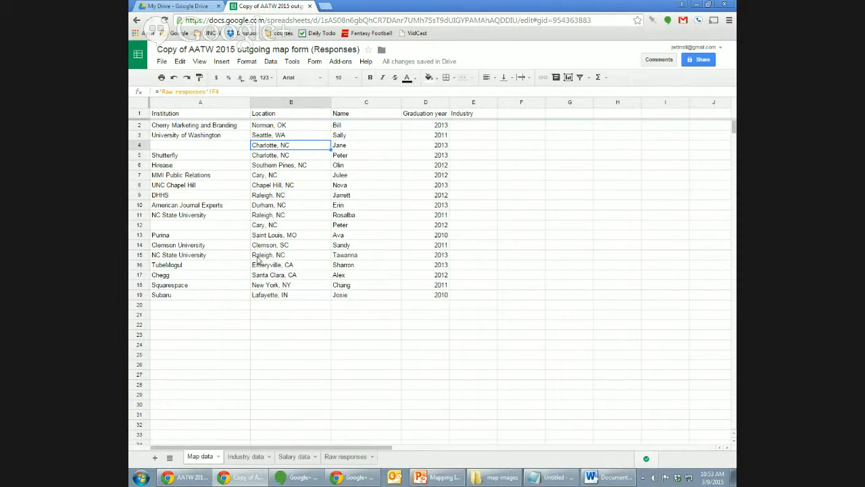
key("Down")
key("Down")
key("Down")
key("Down")
key("Down")
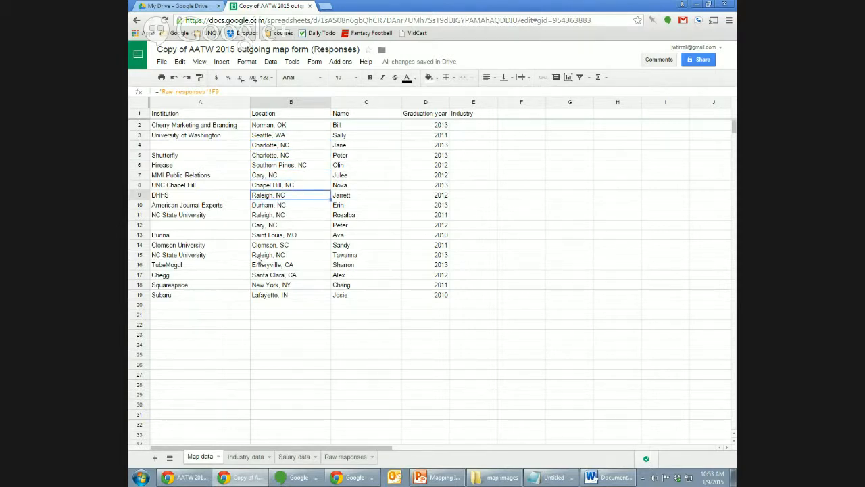
key("Down")
key("Down")
key("Down")
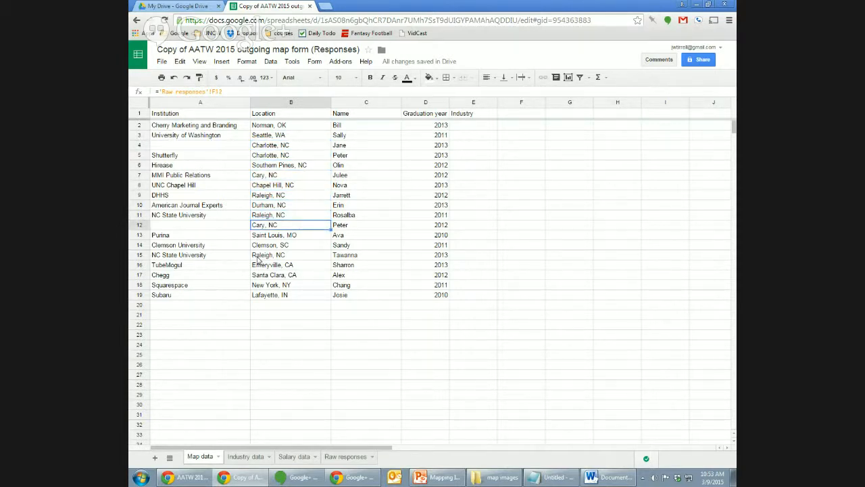
key("Up")
key("Up")
key("Up")
key("Up")
key("Up")
key("Up")
key("Up")
key("Up")
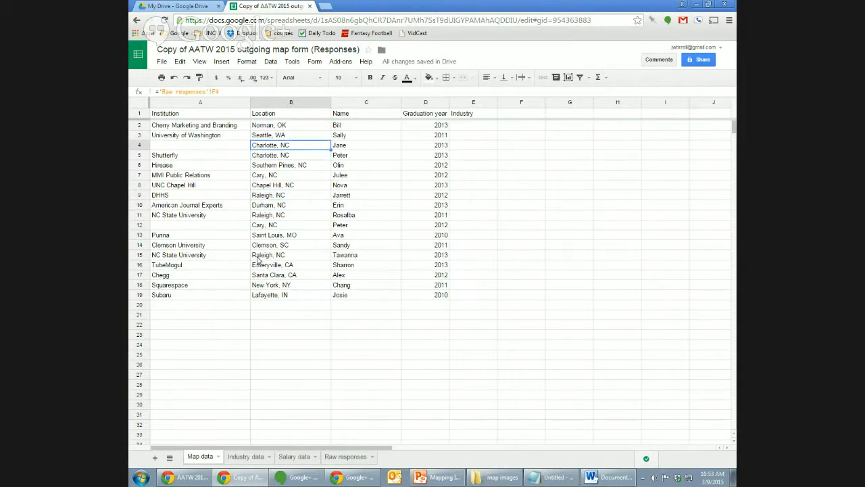
key("Up")
key("Up")
key("Left")
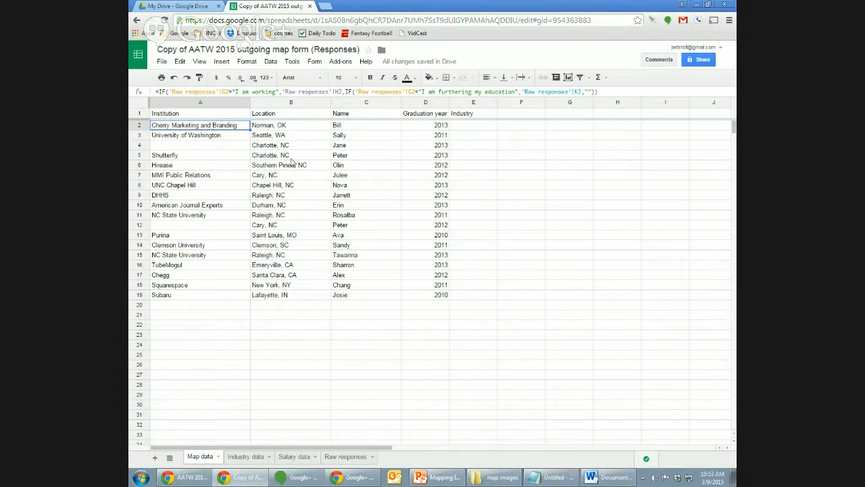
key("Right")
key("Right")
key("Right")
key("Right")
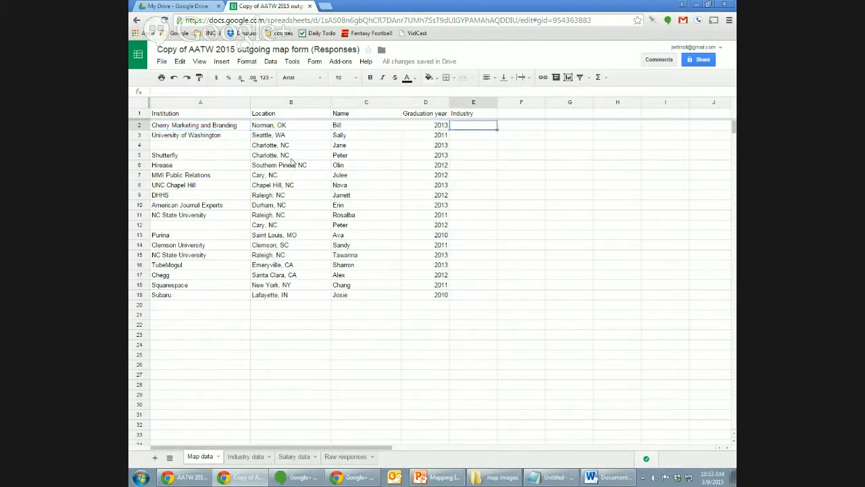
key("Left")
key("Right")
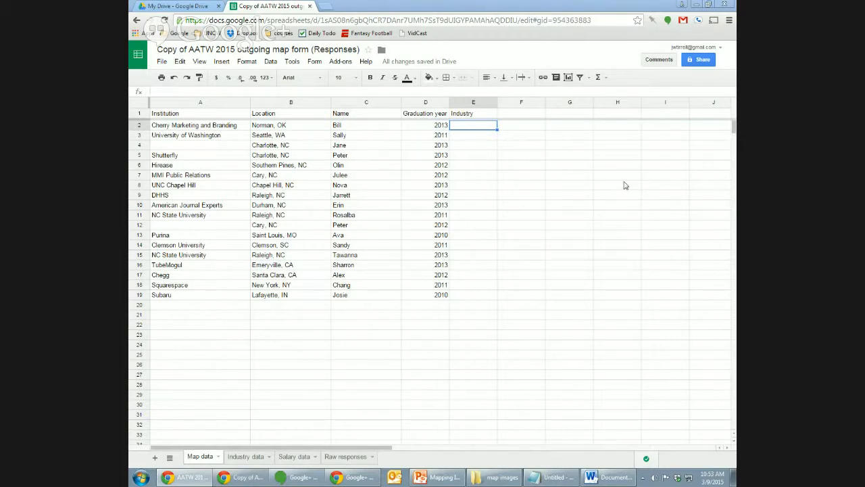
left_click(352, 461)
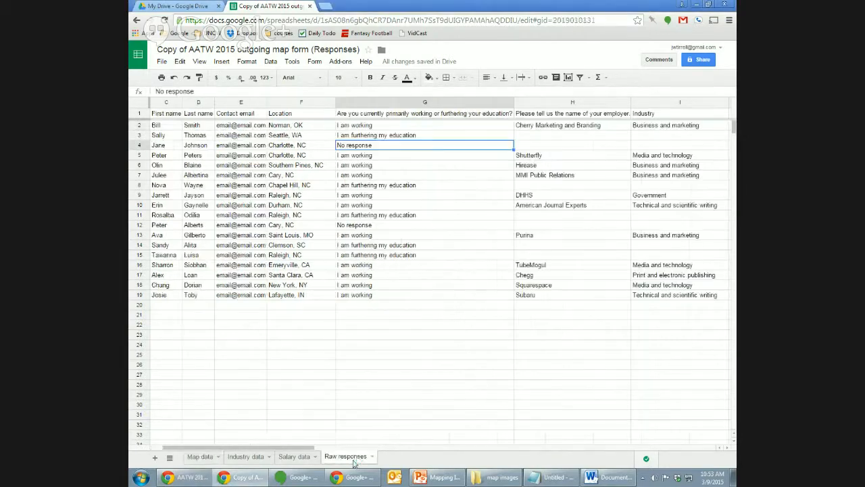
left_click(203, 462)
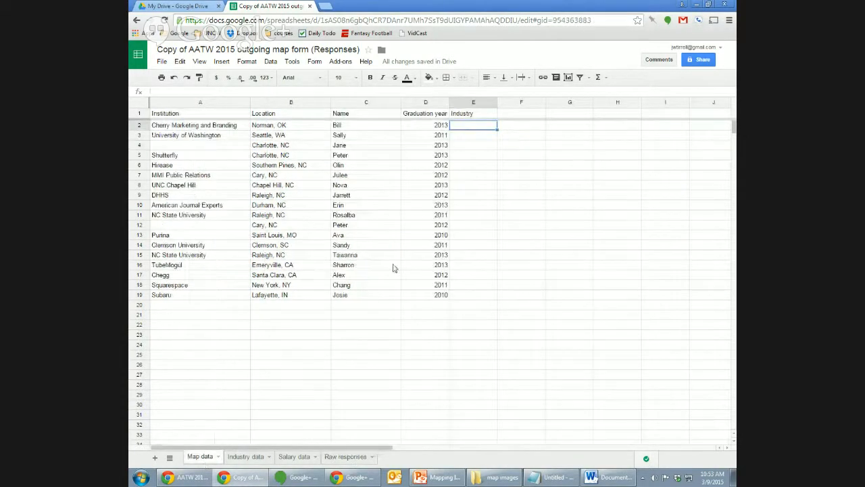
left_click(345, 458)
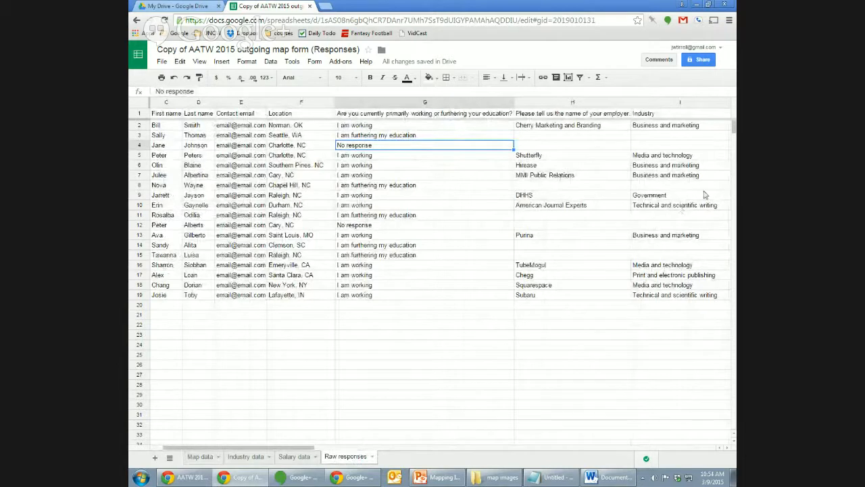
left_click(200, 458)
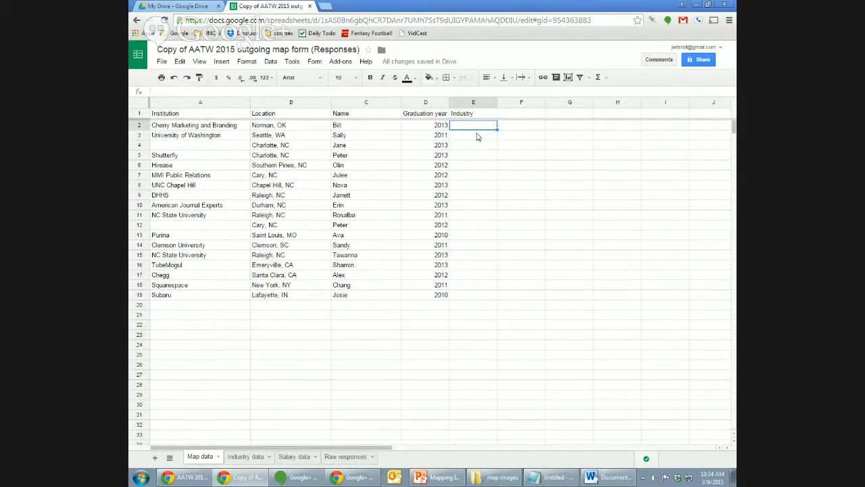
left_click(343, 458)
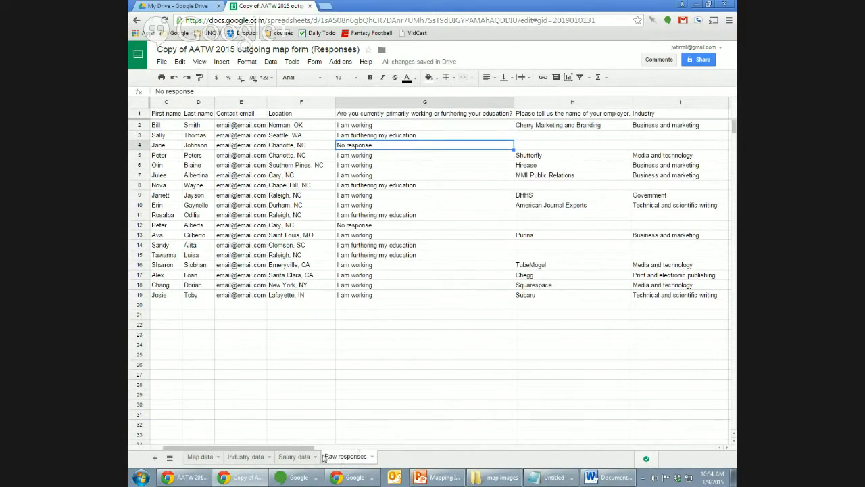
left_click(244, 457)
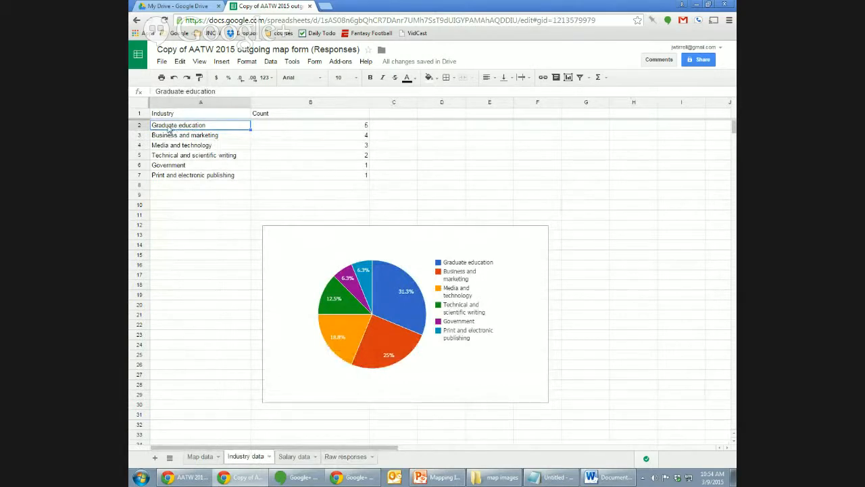
left_click(201, 457)
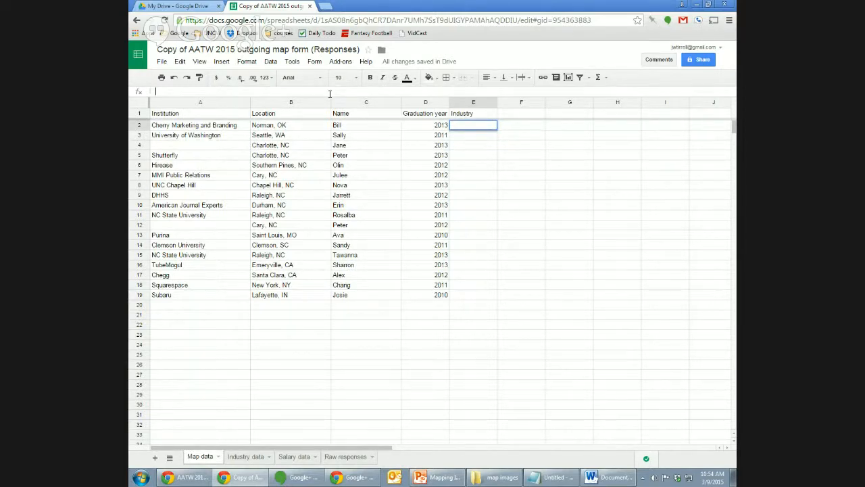
Type E2's formula returning 'Raw responses'!I2 when working, then nest an IF testing "I am furthering my education".
type("=IF")
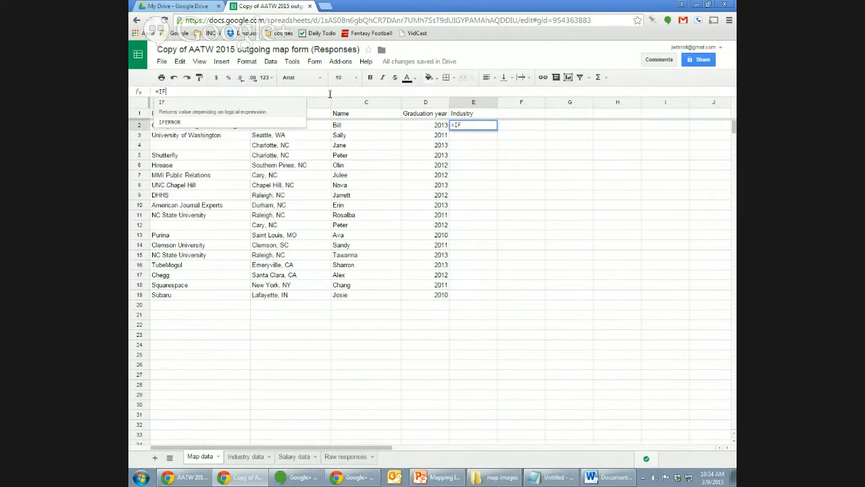
type("(")
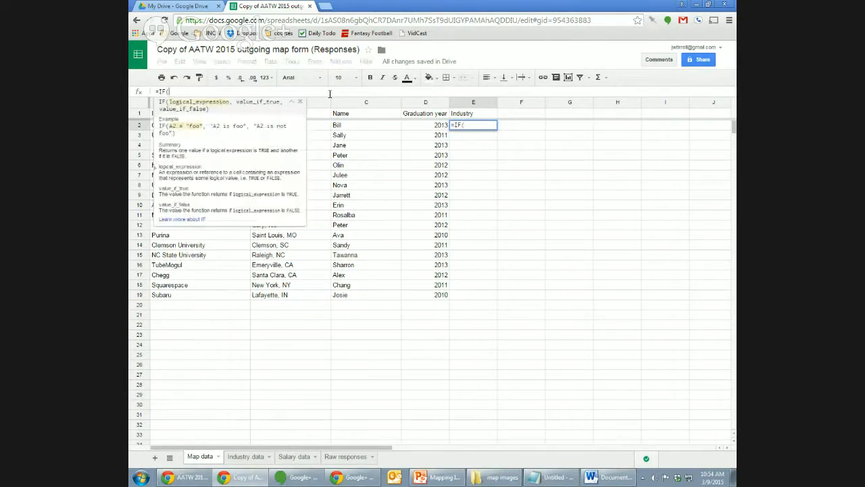
type("'R")
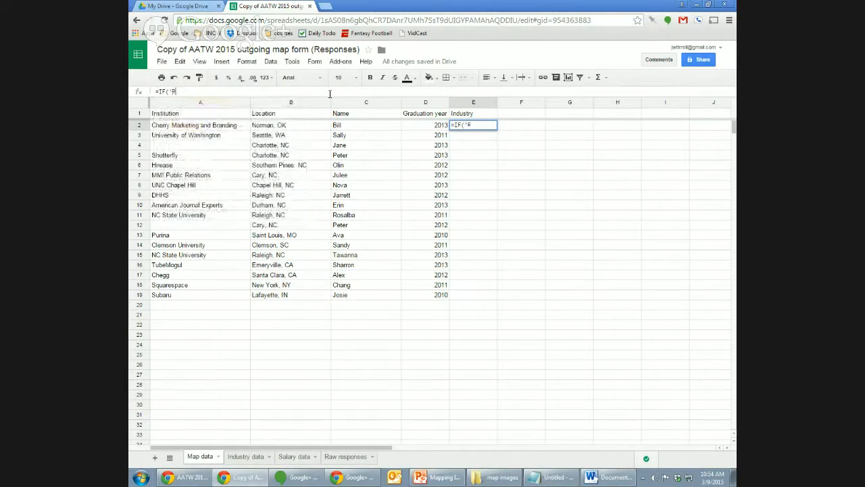
type("aw responses'")
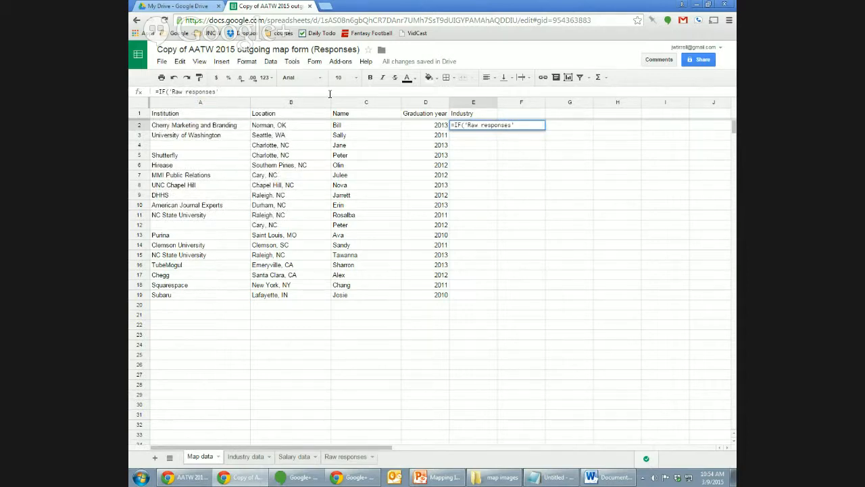
type("!G2")
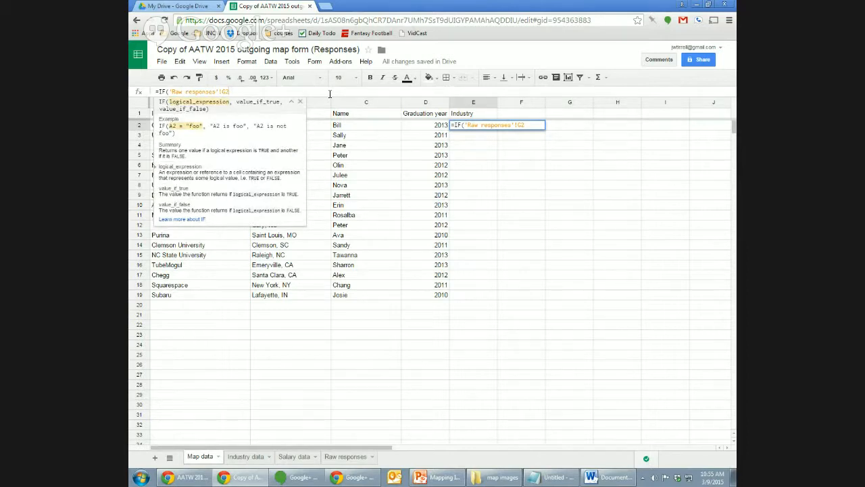
type("=")
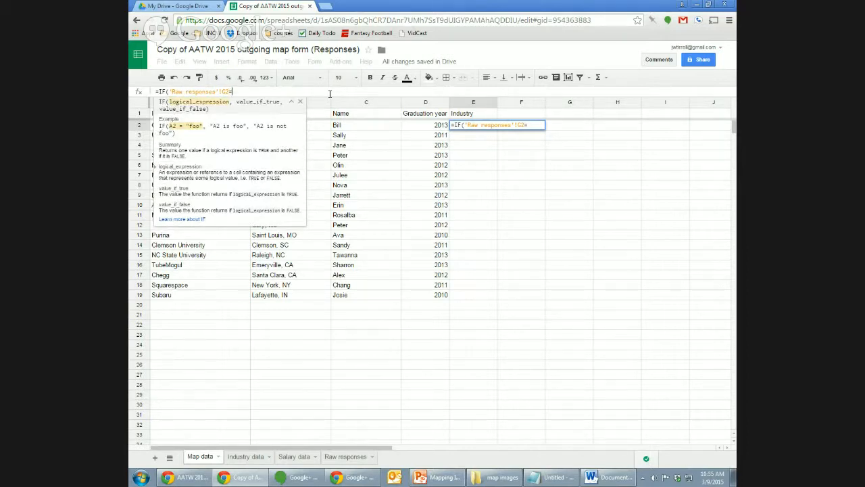
type("\"")
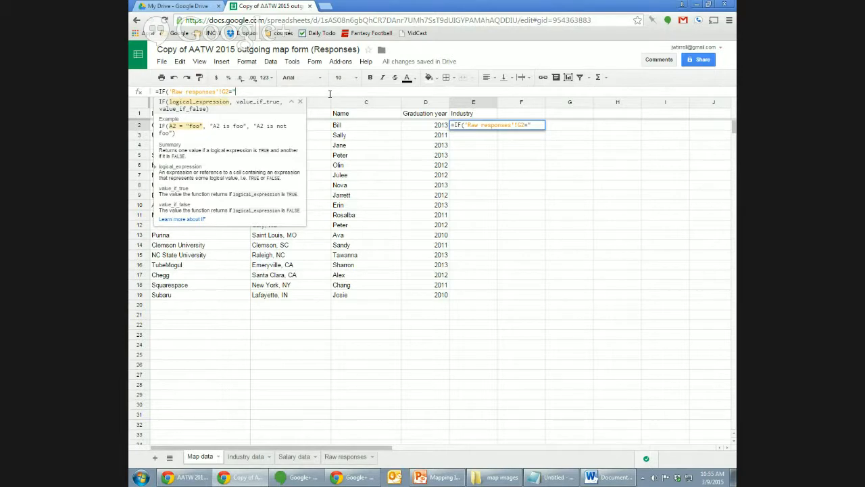
type("I am working")
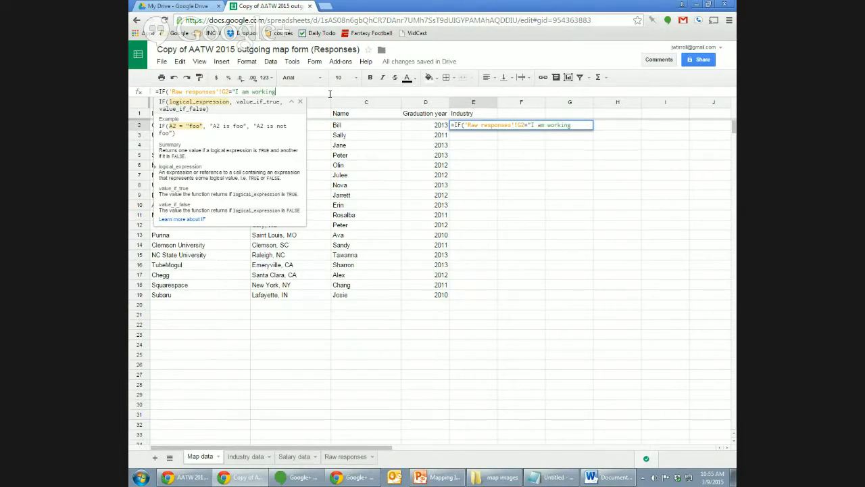
type("\",")
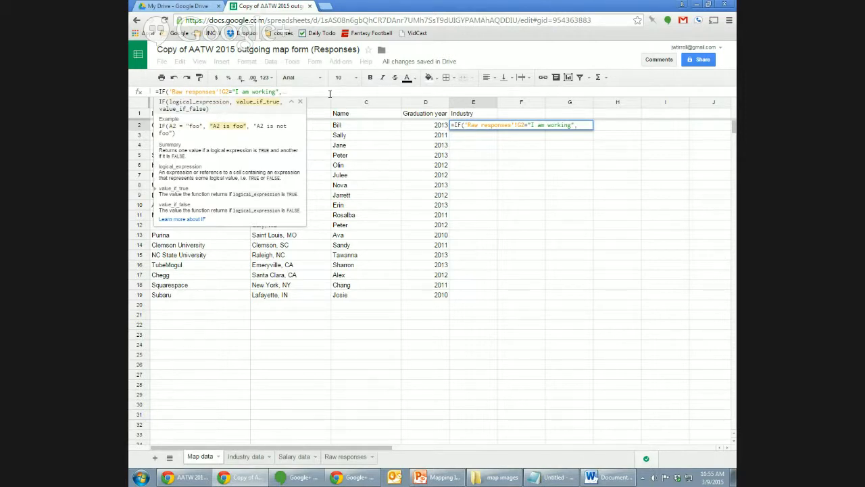
type("'Raw")
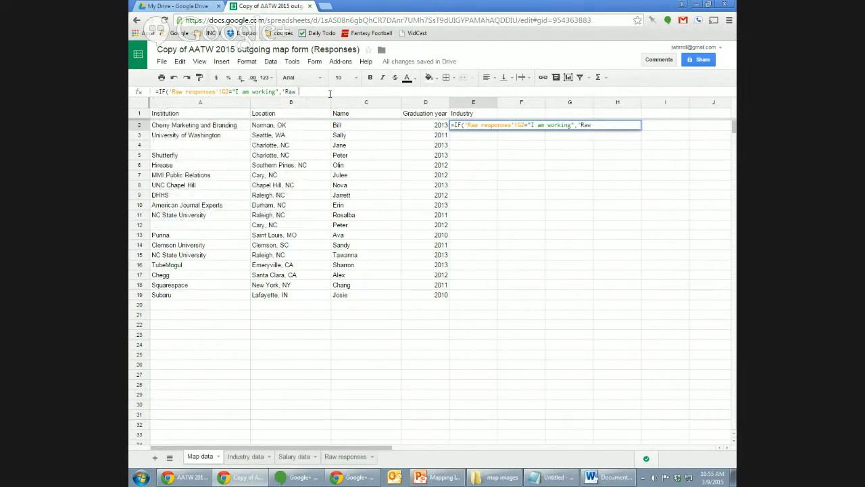
type("responses'!I2")
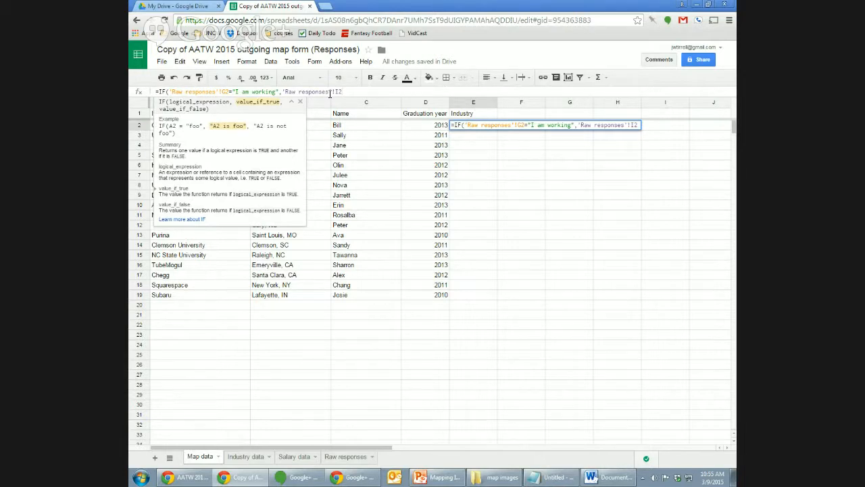
type(",")
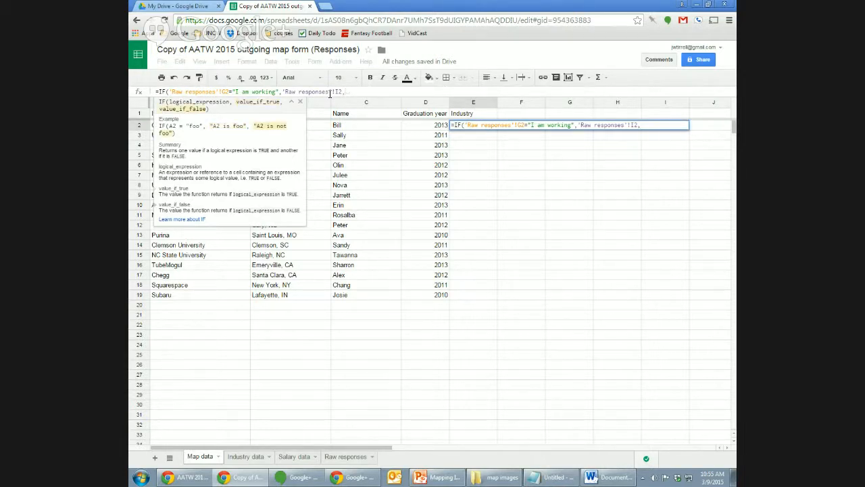
type("IF")
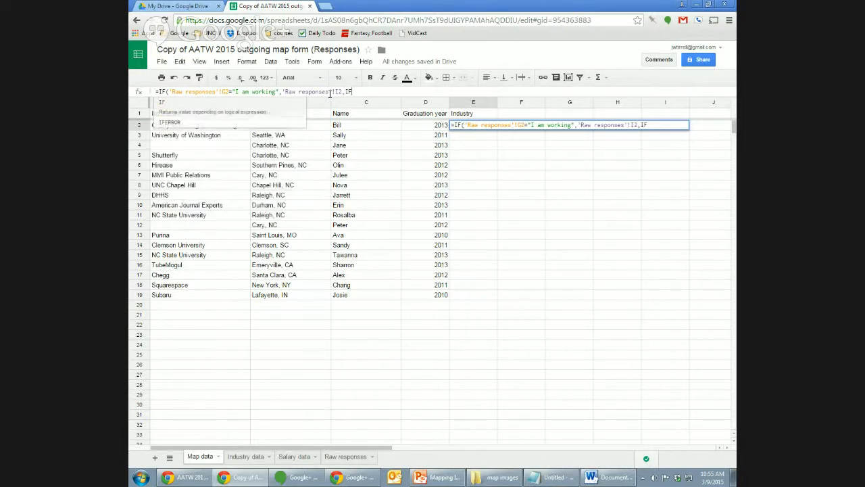
type("(")
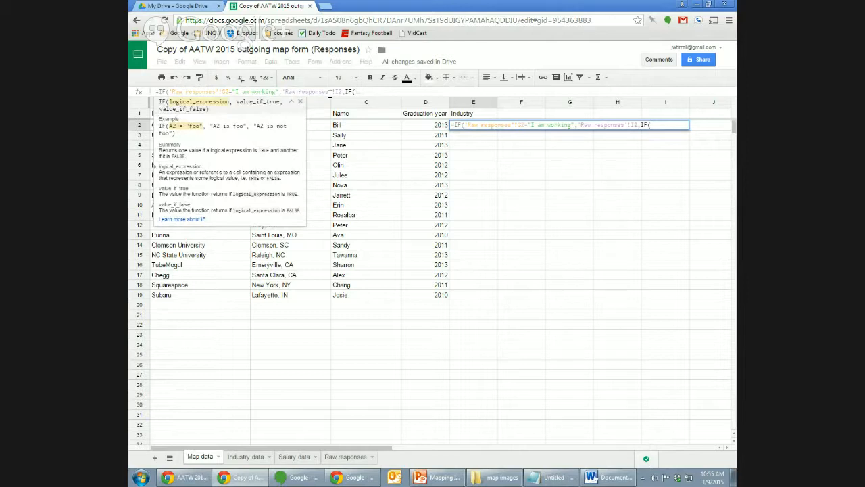
type("'Raw respon")
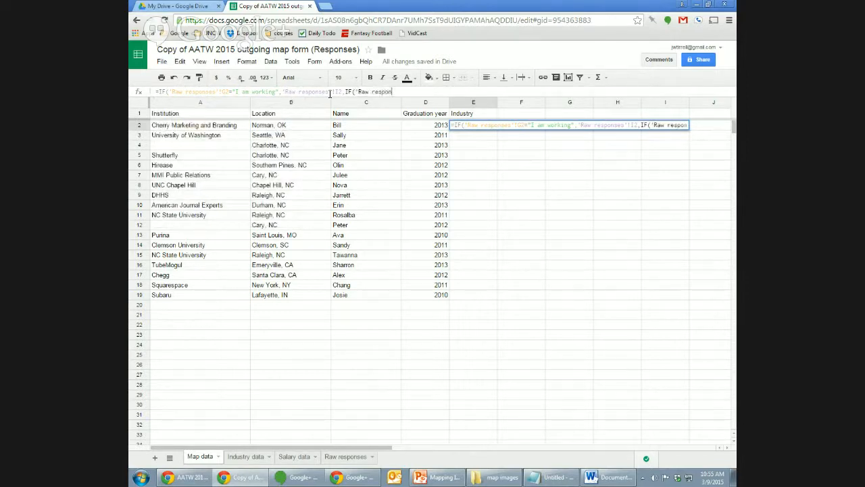
type("ses'!")
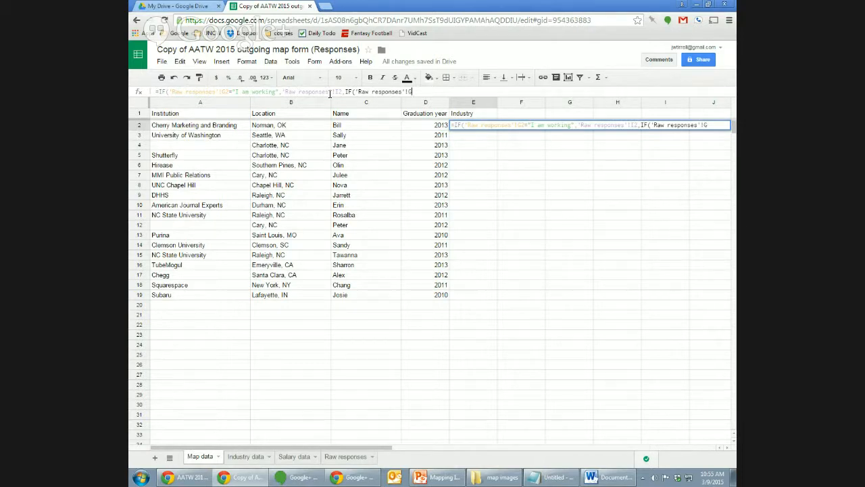
type("G2")
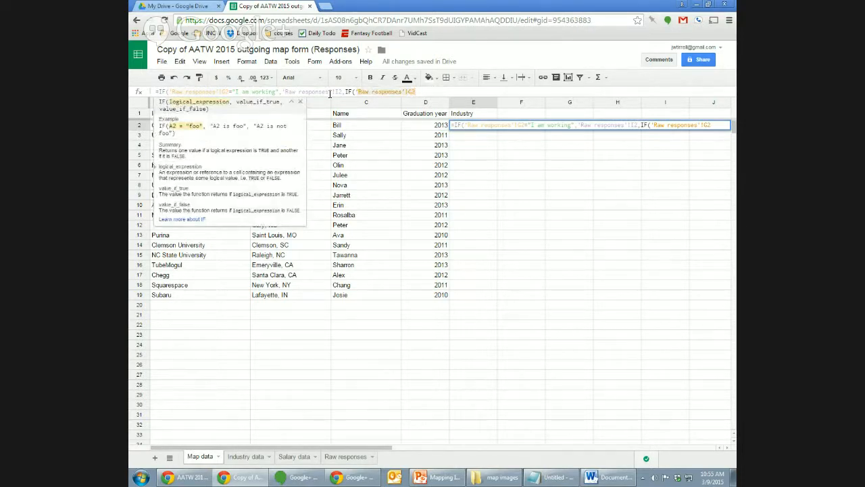
type("=\"I am ")
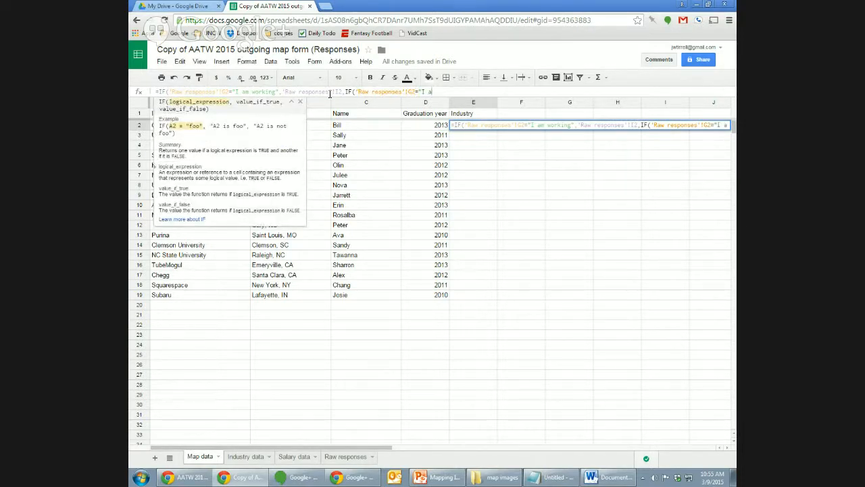
type("furthe")
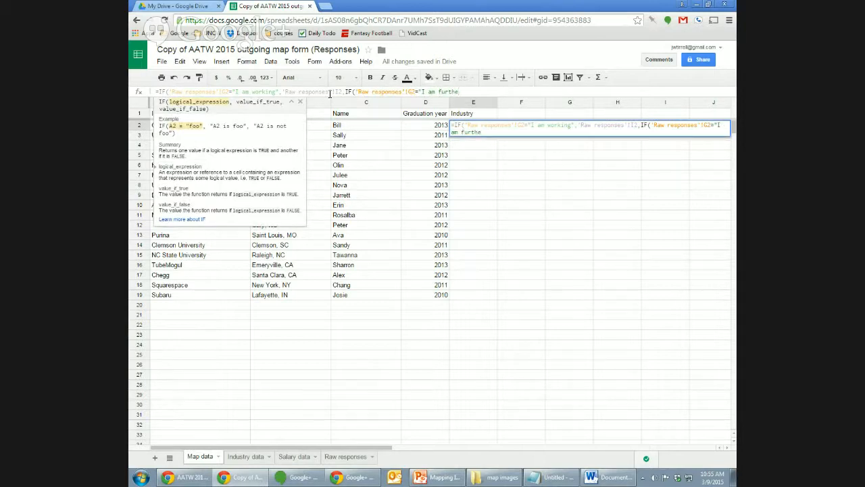
type("ring my education")
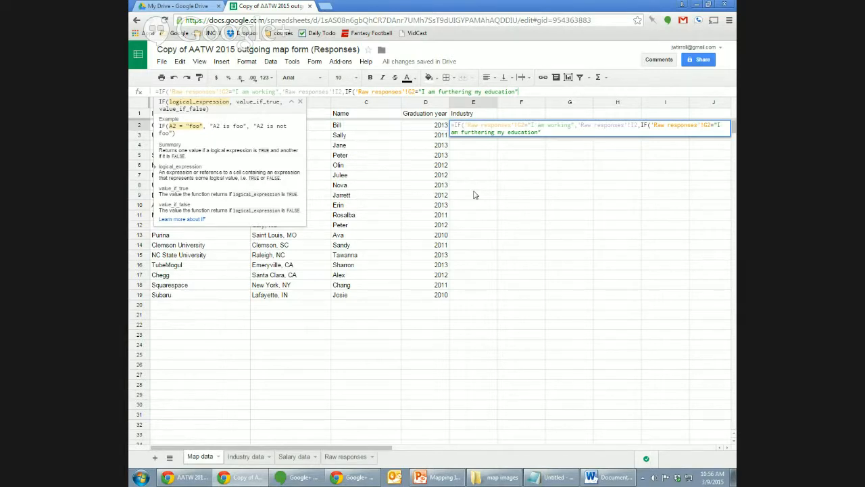
Complete E2's nested IF with "Graduate education" for students and blank otherwise; it shows Business and marketing.
type(",")
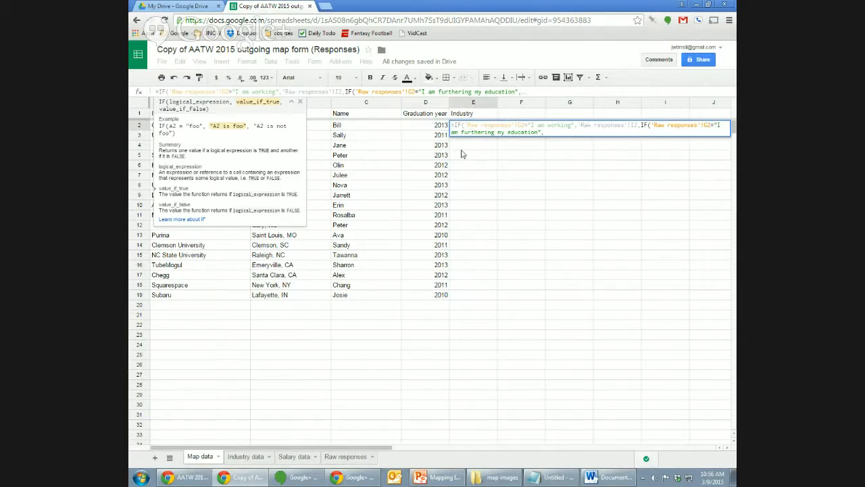
type("\"Graduate")
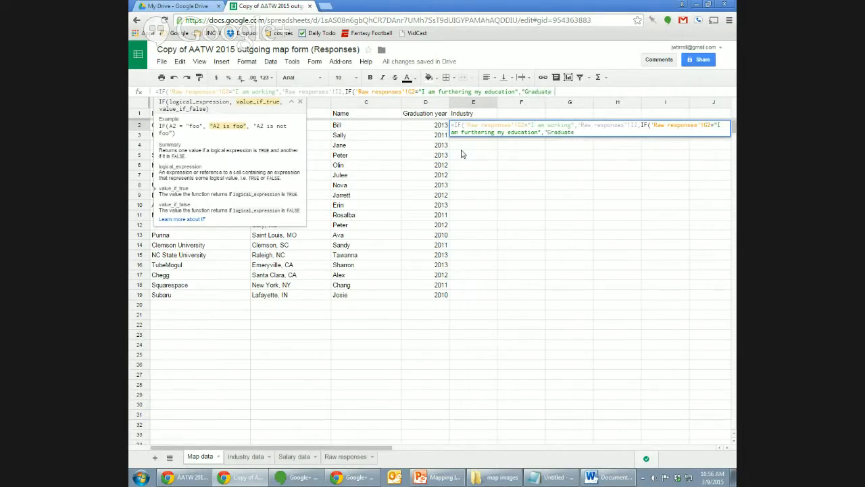
type(" education\"")
type(",")
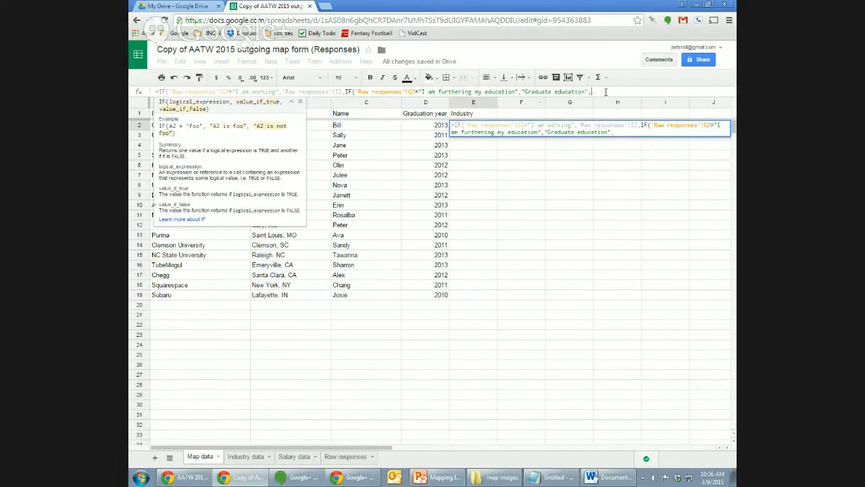
type("\"\"")
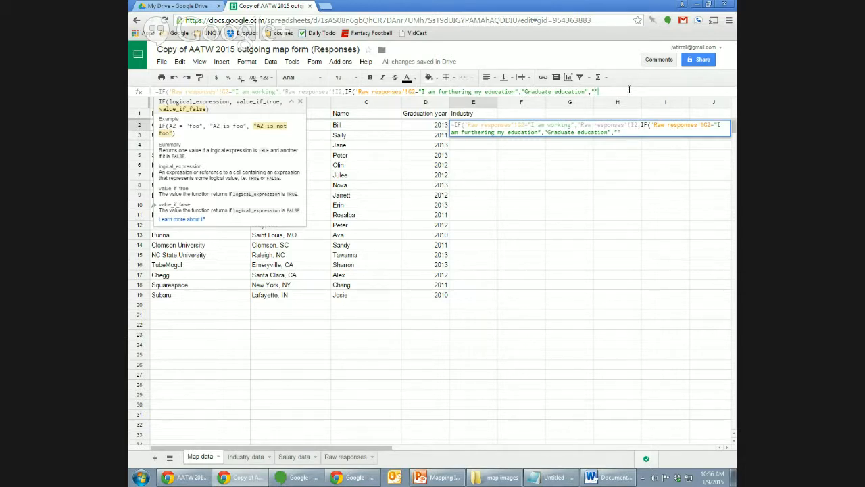
type("))")
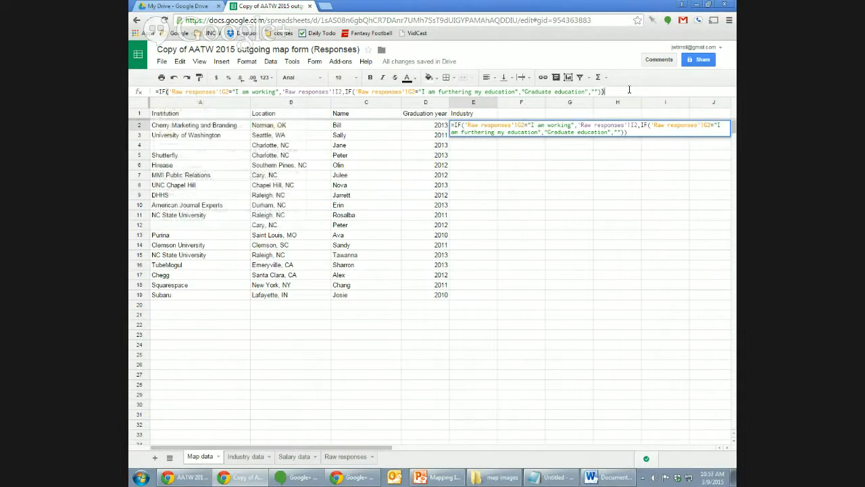
key("Return")
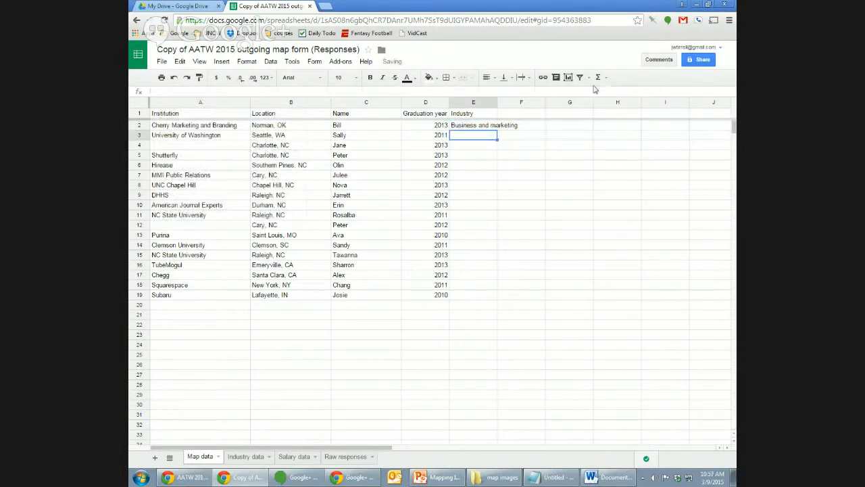
Widen column E and paste the Industry formula into E3:E19.
left_click_drag(497, 102, 539, 102)
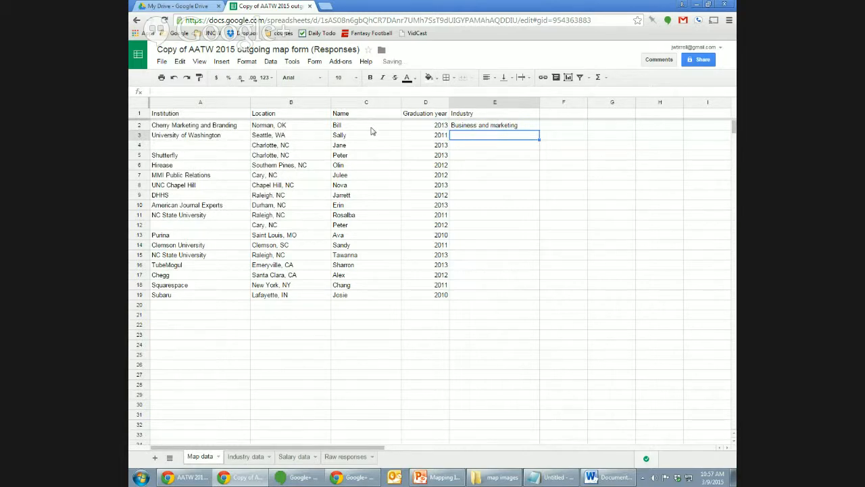
left_click(502, 127)
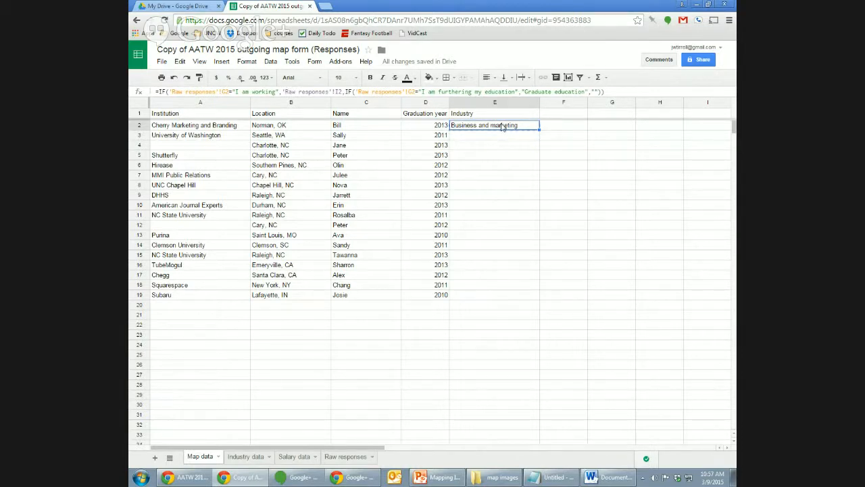
key("Down")
key("shift+Down")
key("shift+Down")
key("shift+Down")
key("shift+Down")
key("shift+Down")
key("shift+Down")
key("shift+Down")
key("shift+Down")
key("shift+Down")
key("shift+Down")
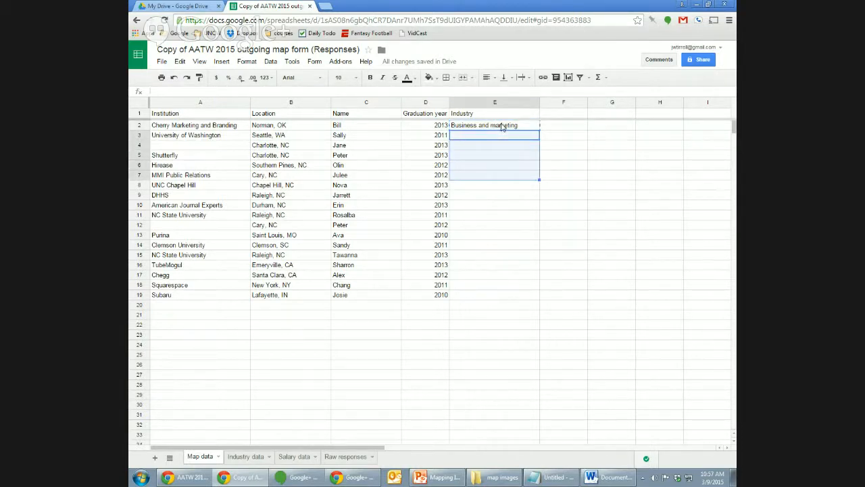
key("shift+Down")
key("shift+Down")
key("shift+Down")
key("shift+Down")
key("shift+Down")
key("shift+Down")
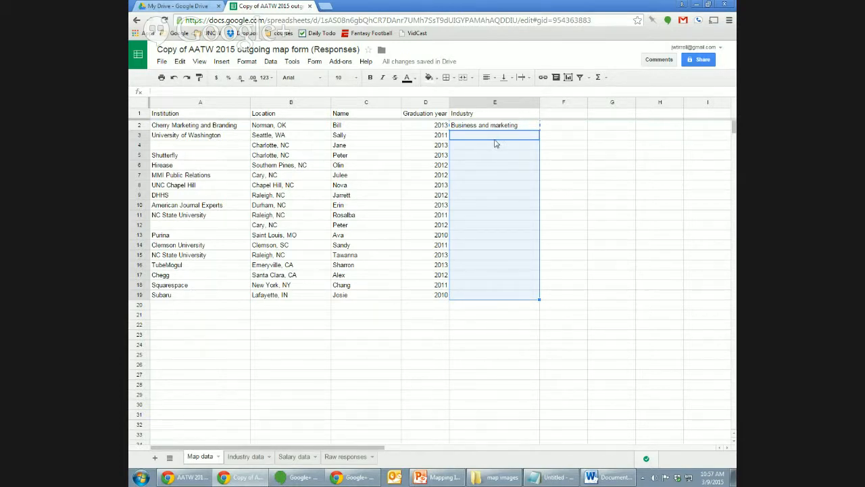
key("ctrl+v")
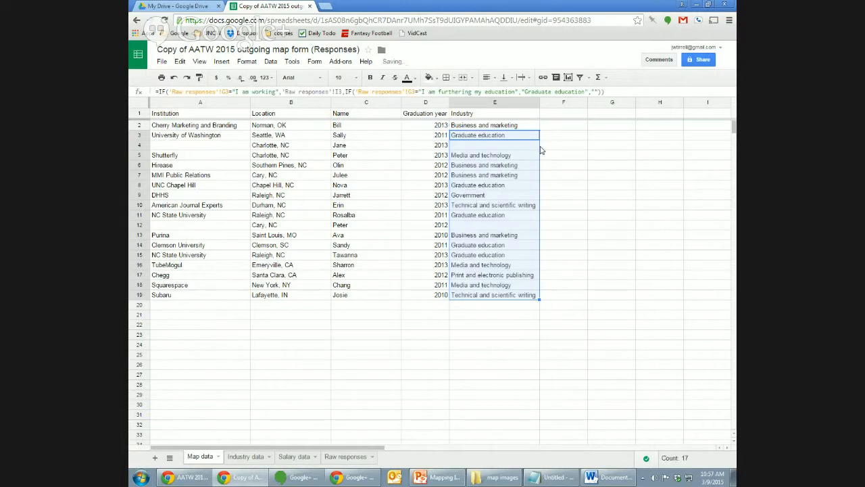
Review the filled Industry results down to row 12.
left_click(519, 146)
key("Up")
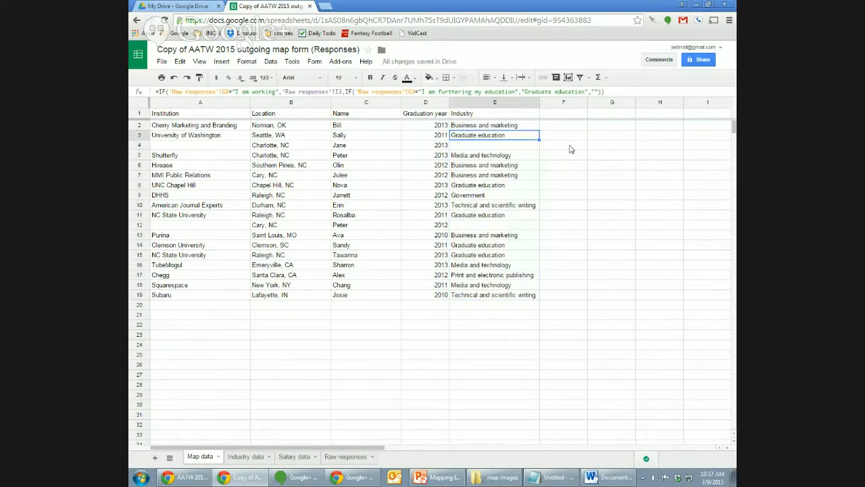
key("Left")
key("Left")
key("Right")
key("Right")
key("Down")
key("Down")
key("Down")
key("Down")
key("Down")
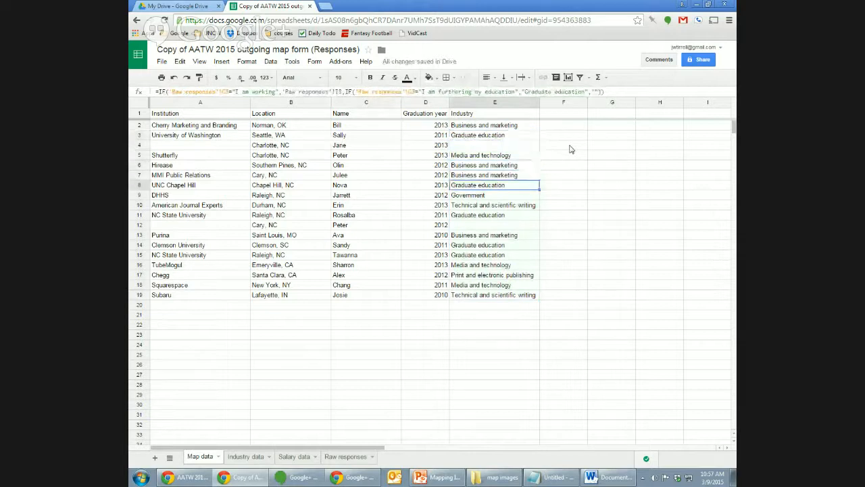
key("Down")
key("Down")
key("Down")
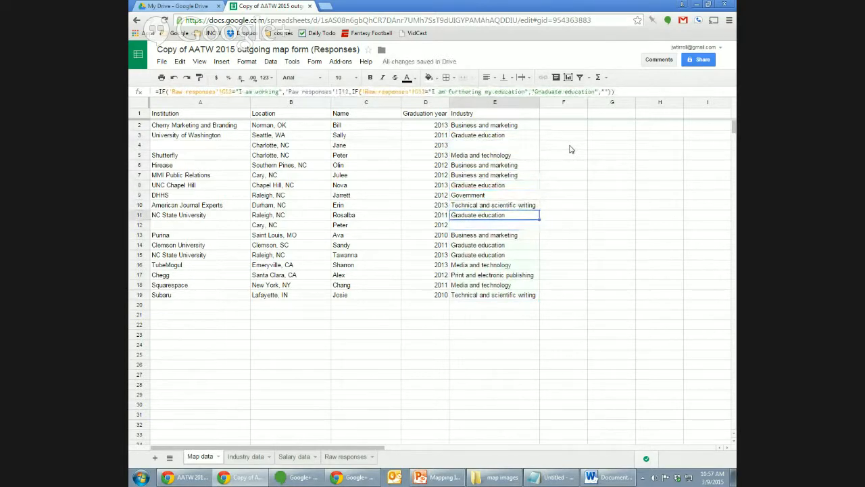
key("Up")
key("Up")
key("Up")
key("Up")
key("Up")
key("Up")
key("Up")
key("Down")
key("Down")
key("Down")
key("Down")
key("Down")
key("Down")
key("Down")
key("Down")
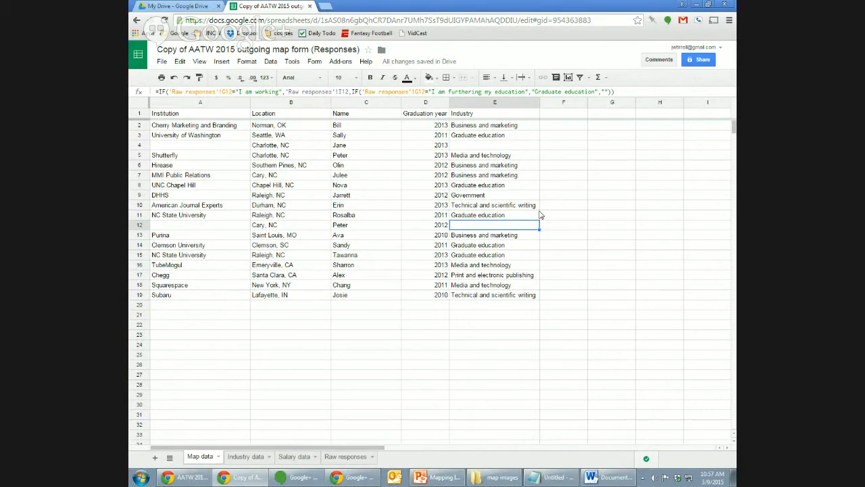
Inspect row 12's graduation year and its blank Industry result.
left_click(557, 261)
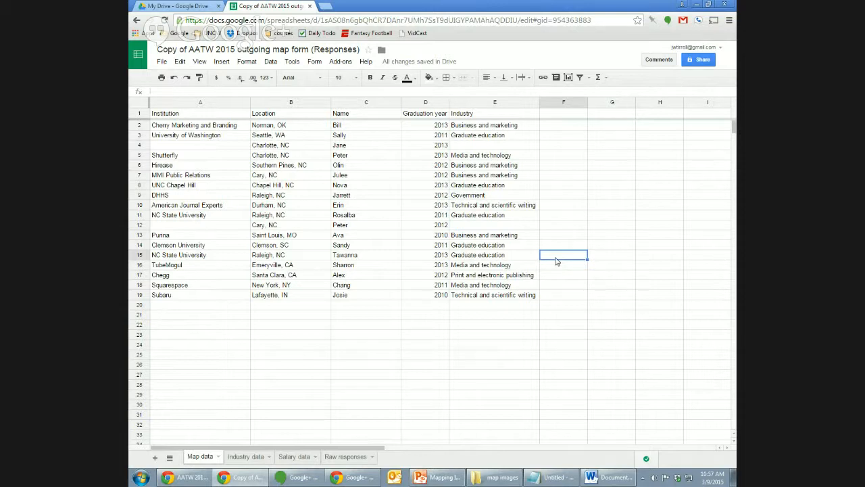
key("Up")
key("Up")
key("Up")
key("Left")
key("Left")
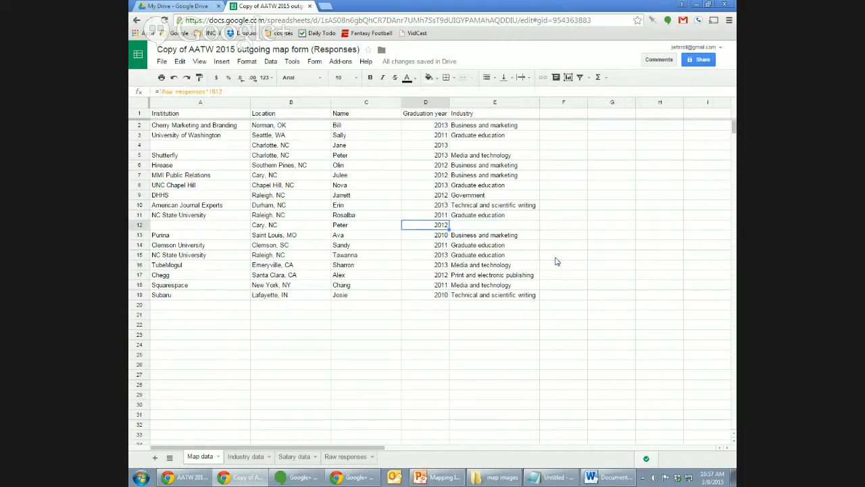
key("Right")
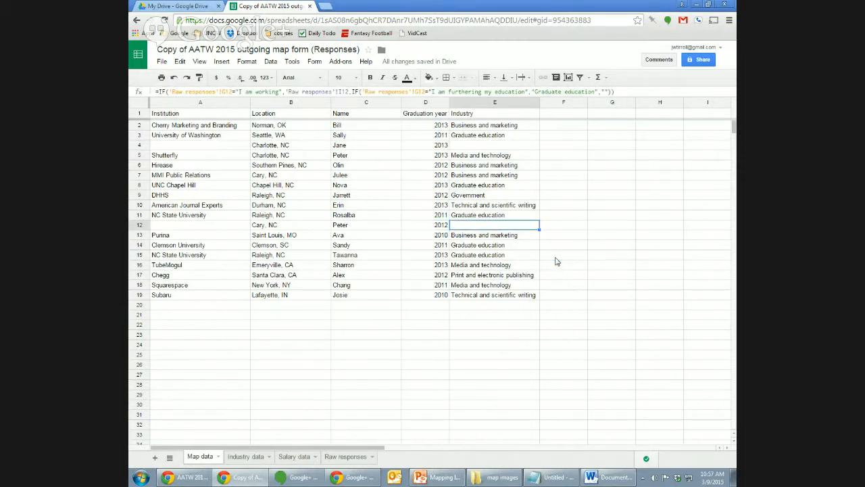
left_click(512, 312)
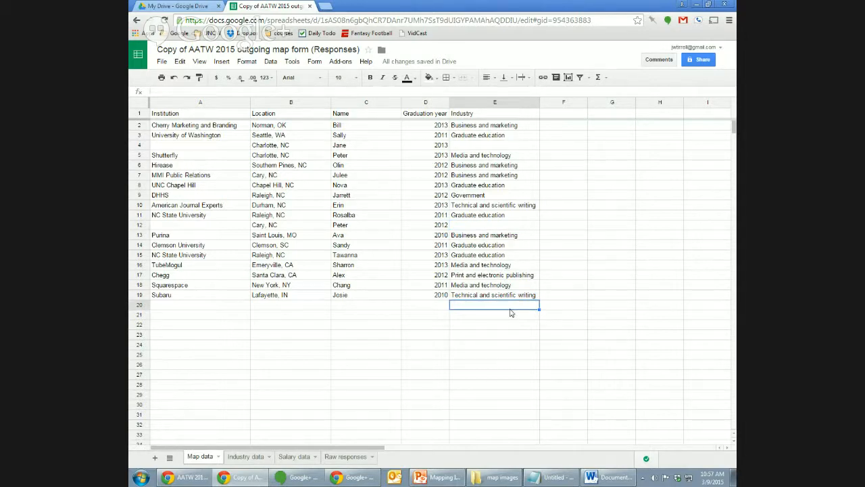
Recheck row 2's Institution formula and select the last response row, Subaru.
left_click(232, 116)
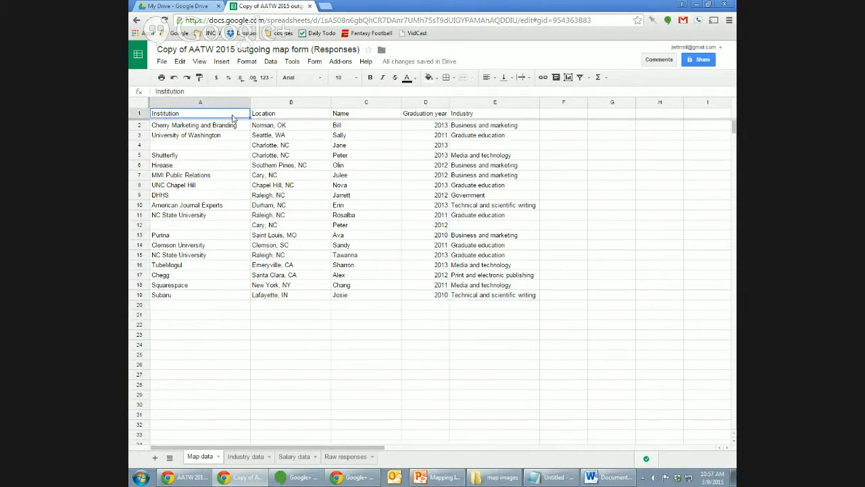
key("Down")
key("Right")
key("Right")
key("Right")
key("Right")
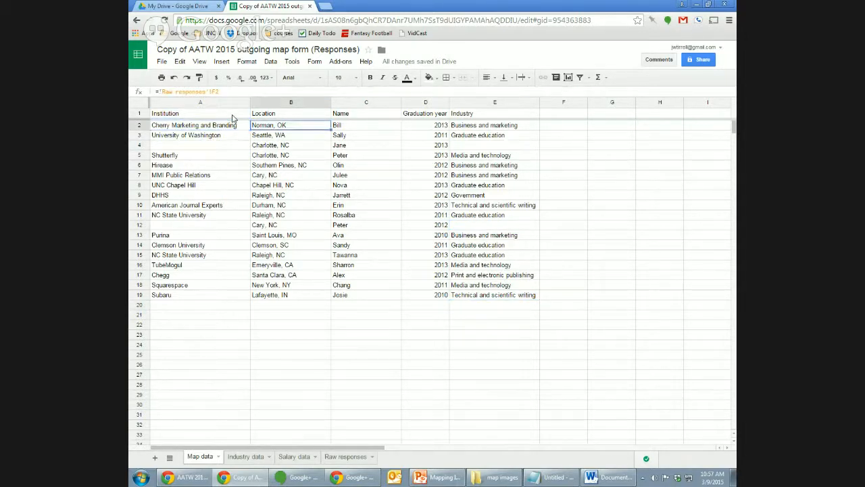
key("Left")
key("Left")
key("Left")
key("Left")
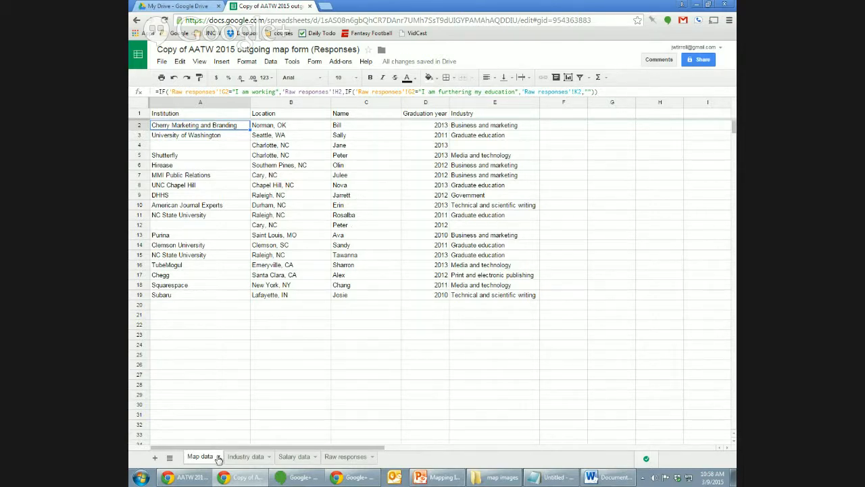
left_click(194, 297)
key("shift+Right")
key("shift+Right")
key("shift+Right")
key("shift+Right")
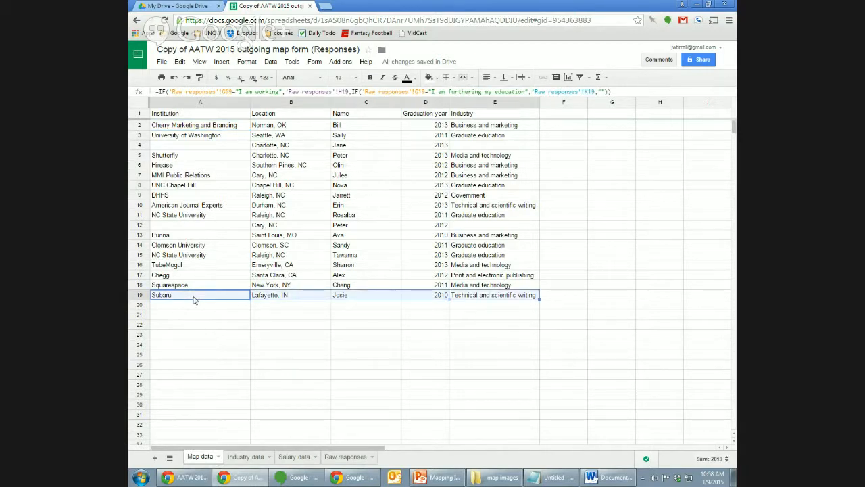
Copy the last row's formulas down into all remaining rows of Map data.
key("ctrl+c")
key("Down")
key("shift+Down")
key("shift+Down")
key("shift+Down")
key("shift+Down")
key("shift+Down")
key("shift+Down")
key("shift+Down")
key("shift+Down")
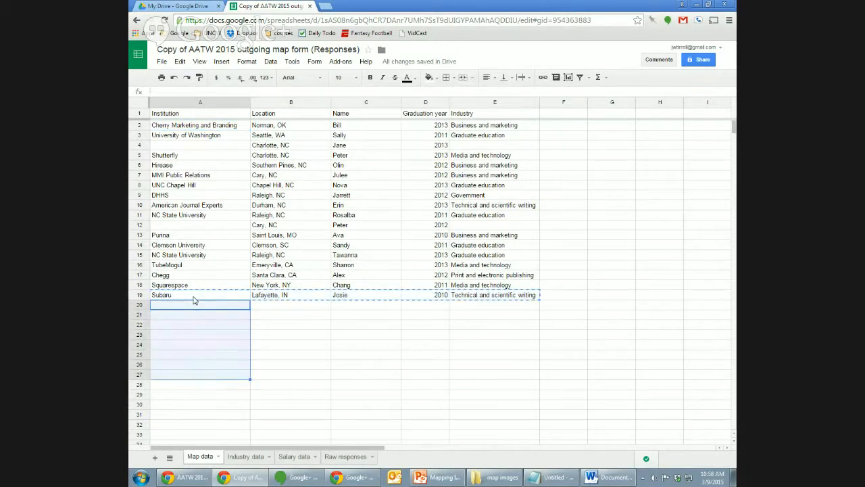
key("shift+Right")
key("shift+Right")
key("shift+Right")
key("shift+Right")
key("ctrl+shift+Down")
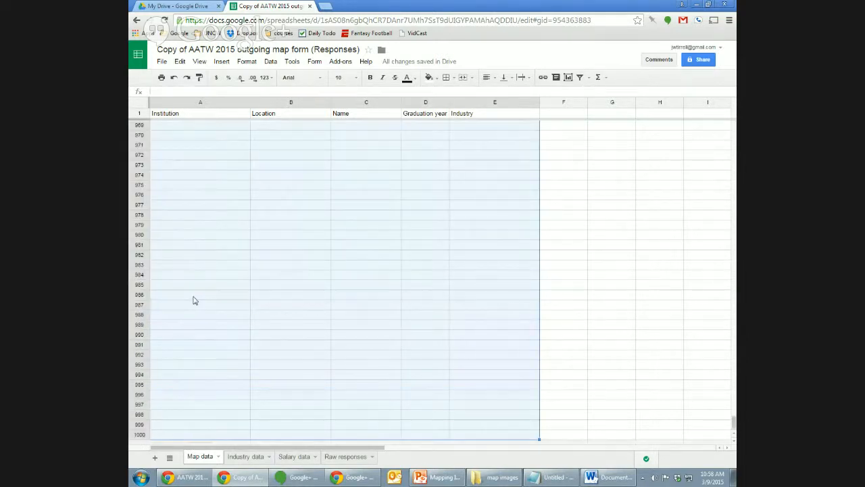
key("ctrl+v")
Check the filled Map data rows against Raw responses, then open a new browser tab.
key("ctrl+Home")
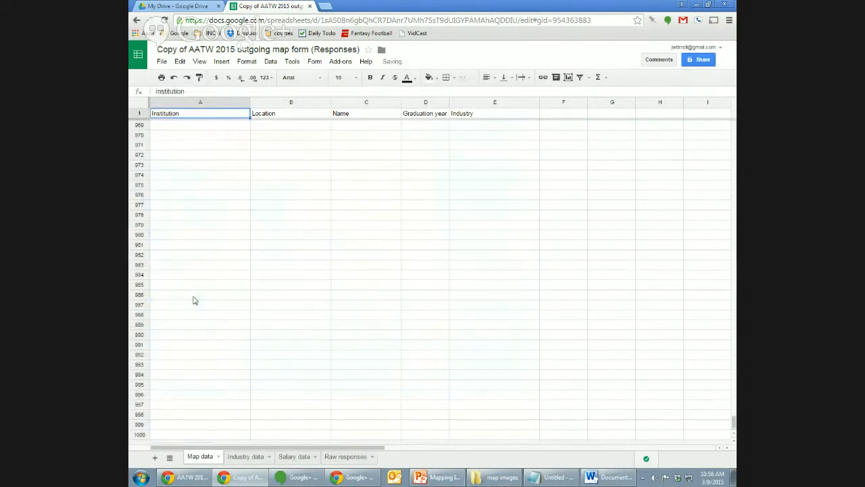
key("ctrl+Down")
key("ctrl+Up")
key("Down")
key("Down")
key("Down")
key("Down")
key("Down")
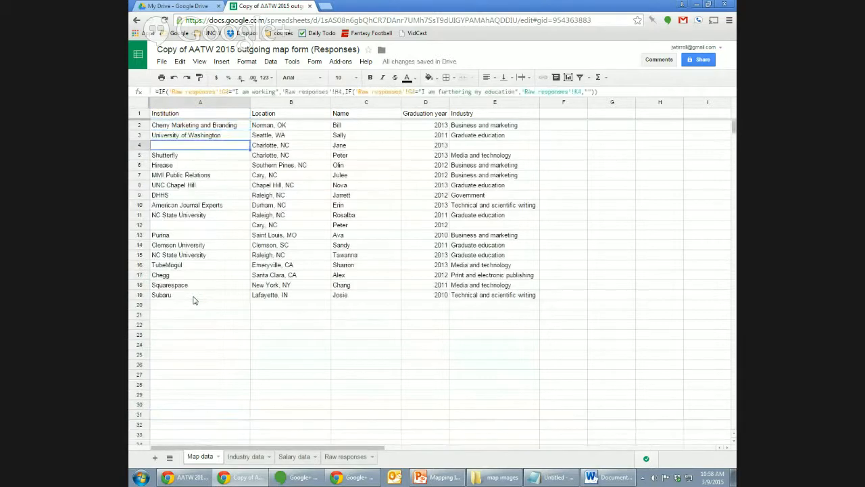
key("Down")
key("Down")
key("Down")
key("Down")
key("Down")
key("Down")
key("Down")
key("Down")
key("Down")
key("Down")
key("Down")
key("Down")
key("Down")
key("Down")
key("Down")
key("Down")
key("Down")
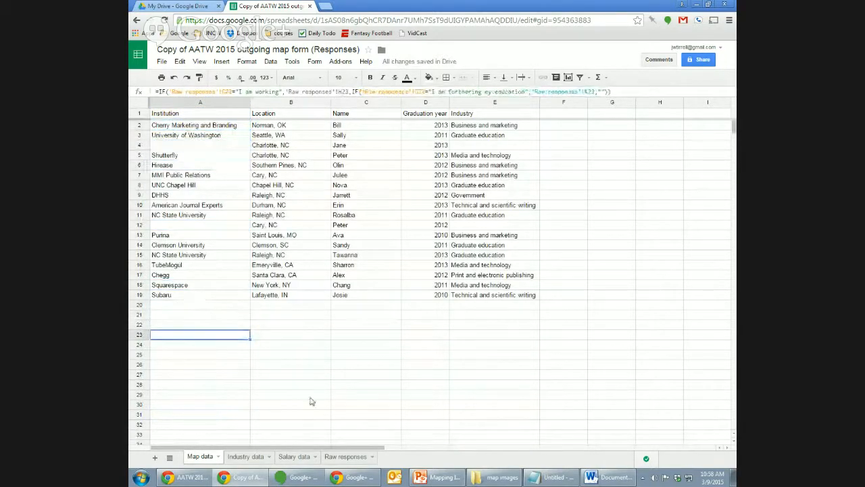
left_click(344, 457)
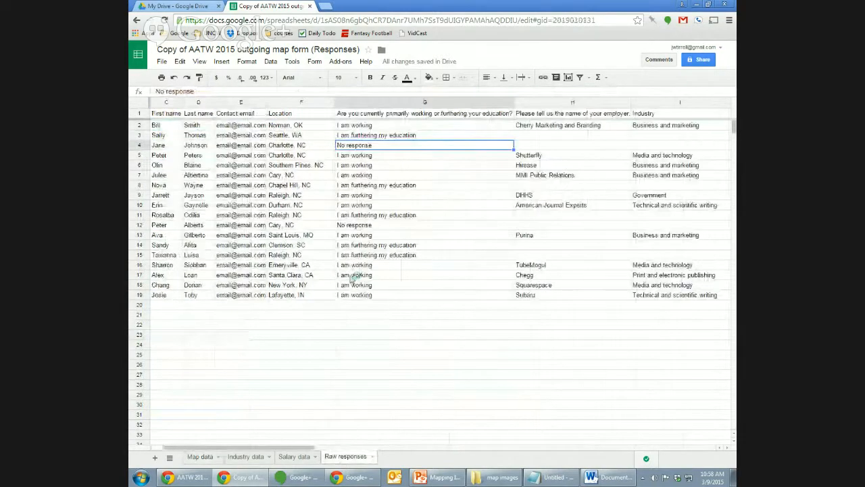
left_click(198, 457)
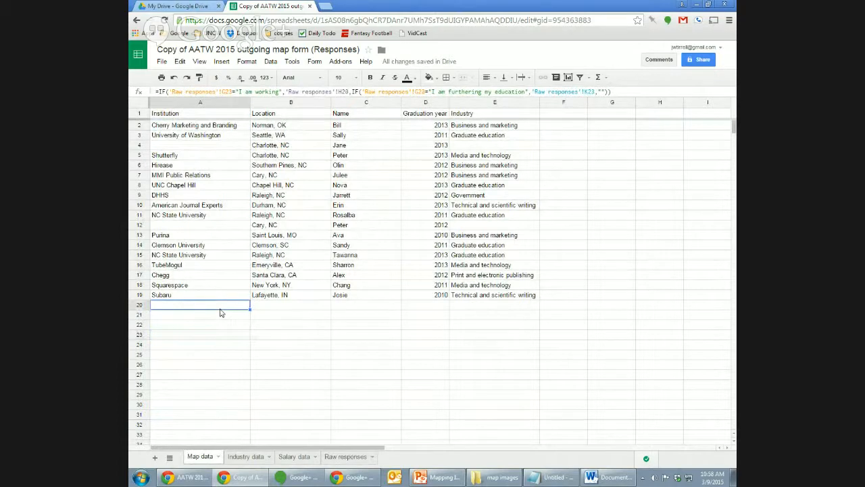
left_click(296, 136)
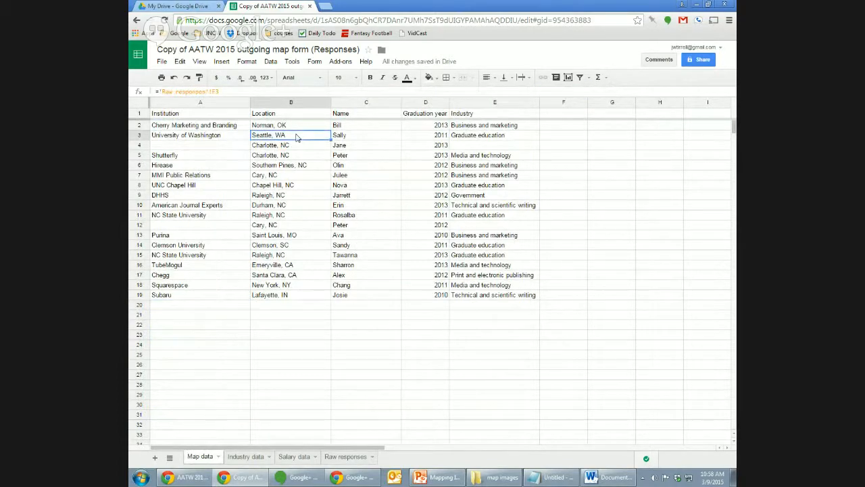
key("Up")
key("Left")
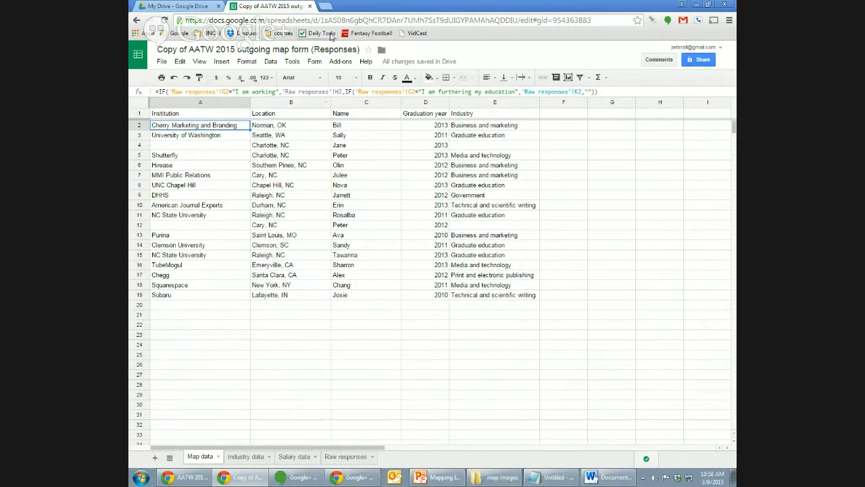
left_click(325, 6)
Go to Google Maps, open the My maps list, and create a new custom map.
type("maps.google.com")
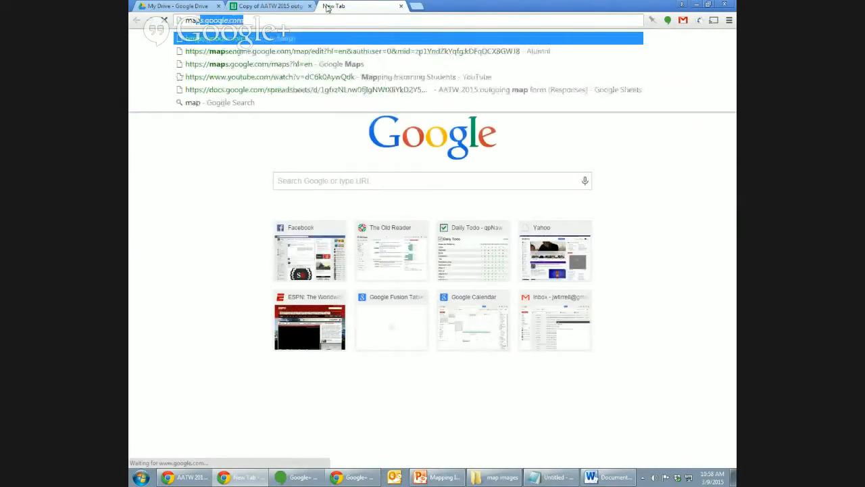
key("Return")
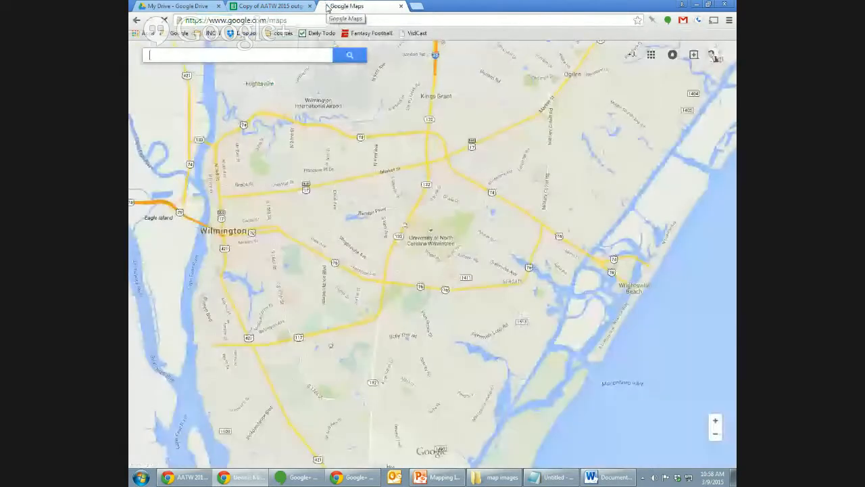
left_click(196, 54)
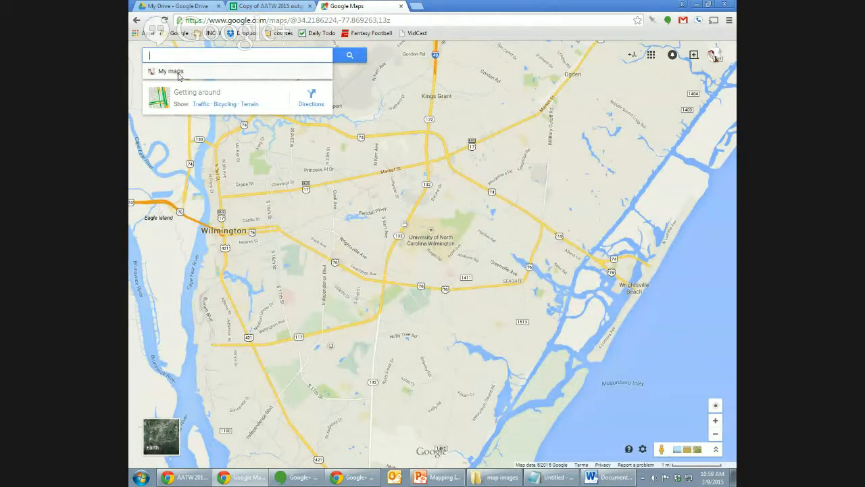
left_click(175, 72)
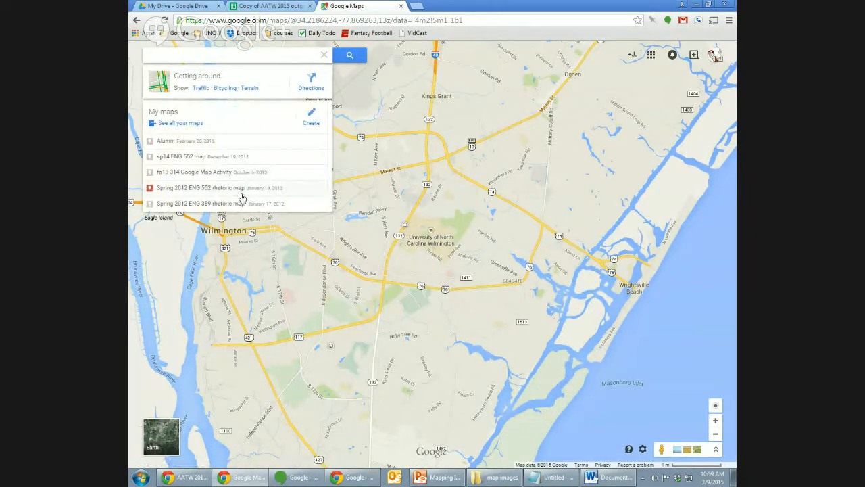
left_click(313, 116)
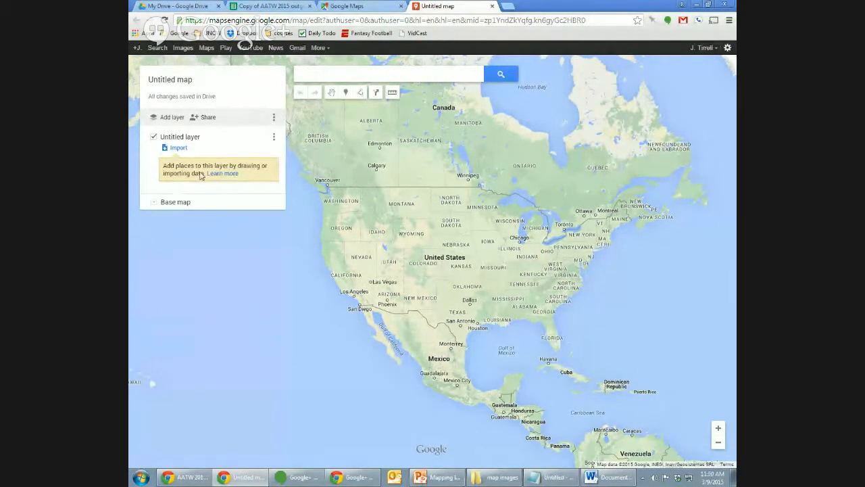
Begin a Google Drive import into the untitled layer, cancel it, and return to the spreadsheet.
left_click(178, 147)
left_click(177, 147)
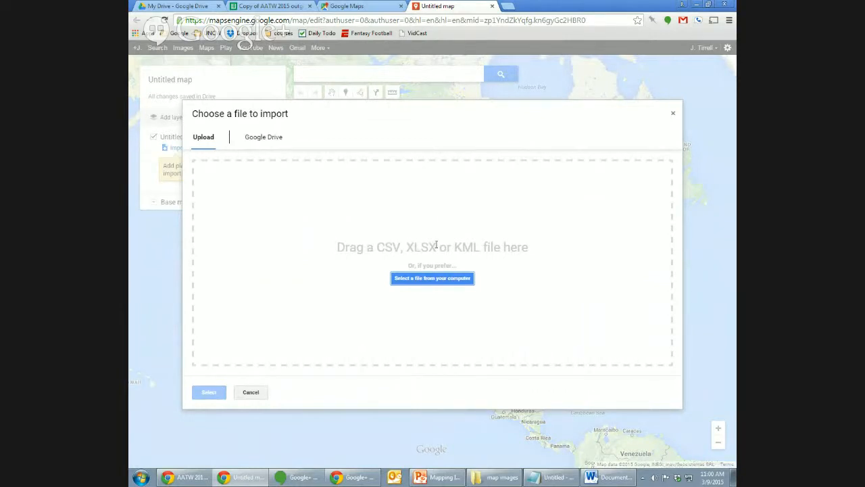
left_click(282, 141)
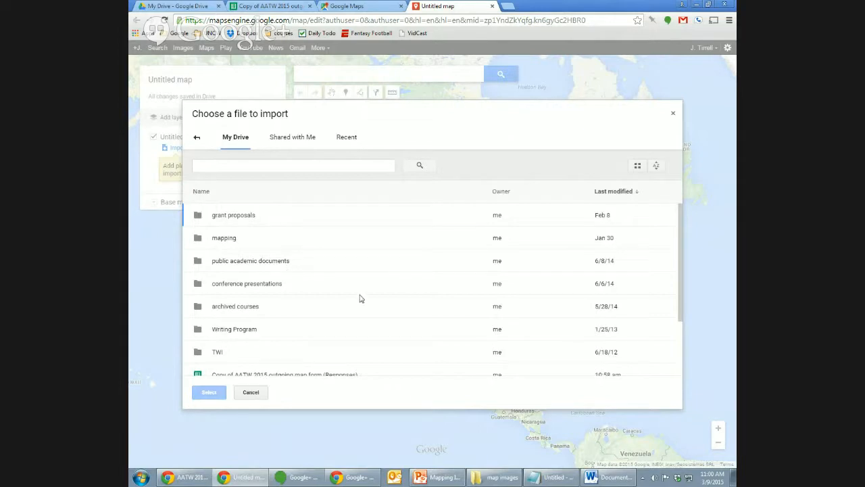
scroll(679, 270, "down", 2)
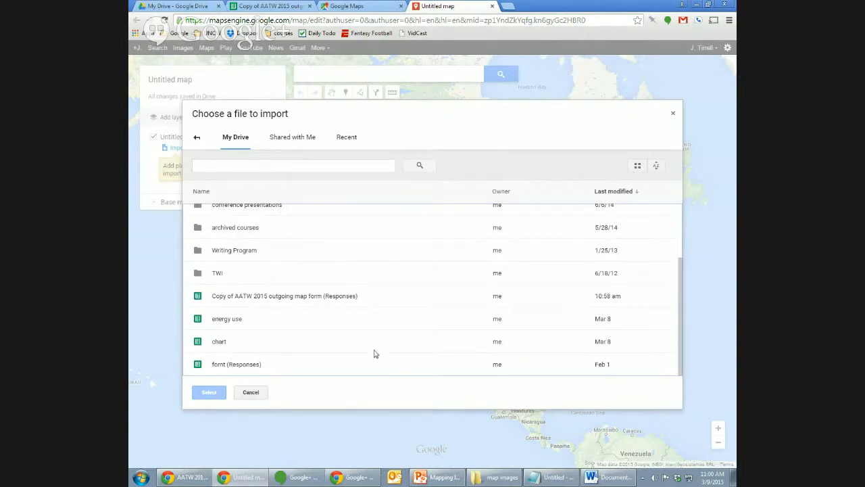
left_click(251, 392)
left_click(275, 5)
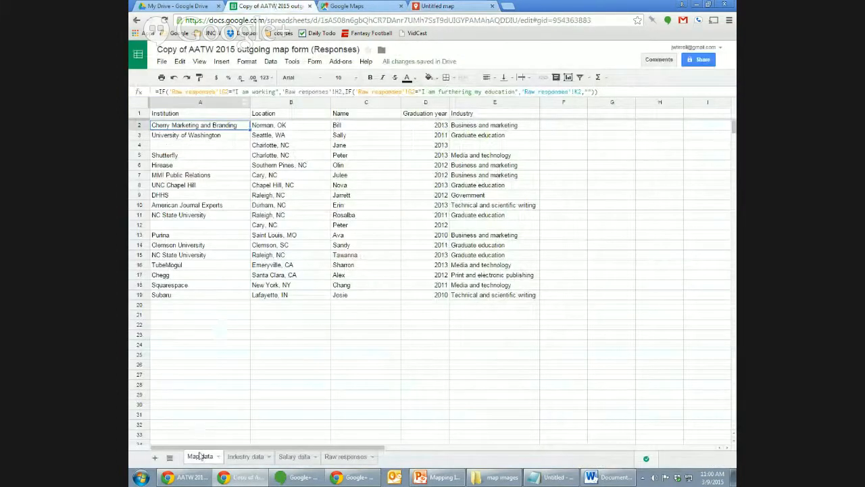
Move the Map data sheet after Industry data, then reopen the map's Import chooser.
left_click_drag(200, 457, 376, 468)
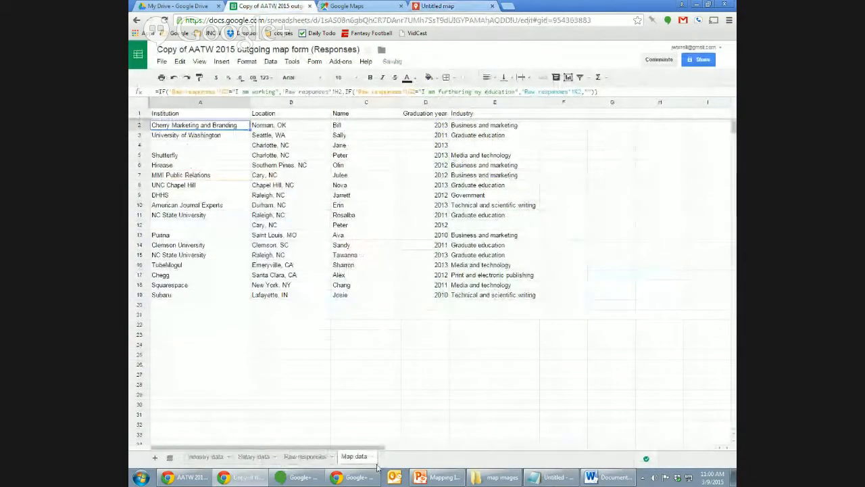
left_click(215, 459)
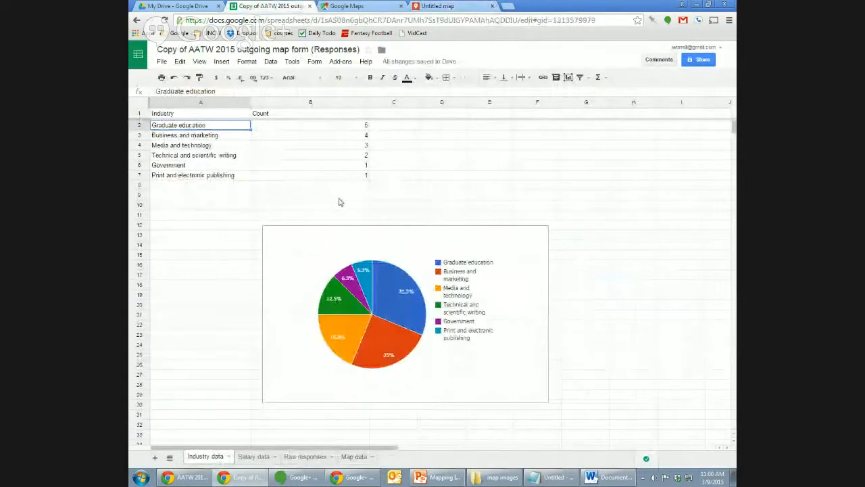
left_click(446, 6)
left_click(173, 147)
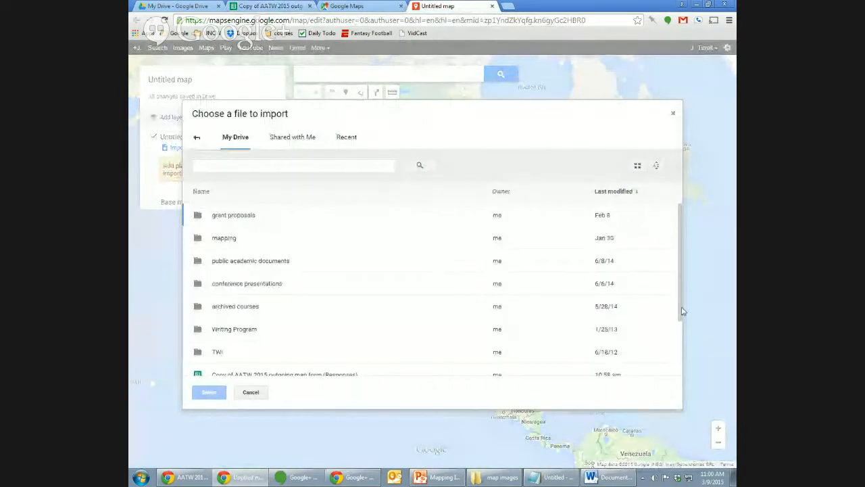
Select the Copy of AATW 2015 outgoing map form (Responses) file for import, then return to the sheet.
scroll(680, 309, "down", 3)
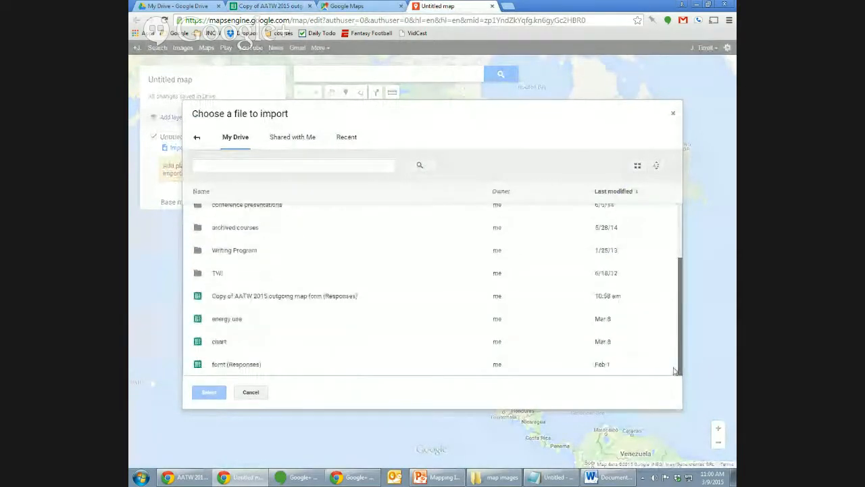
left_click(286, 296)
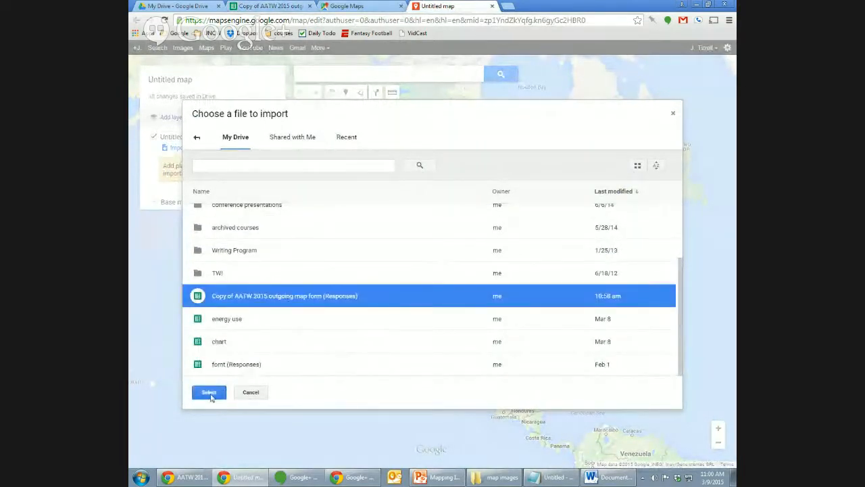
left_click(211, 396)
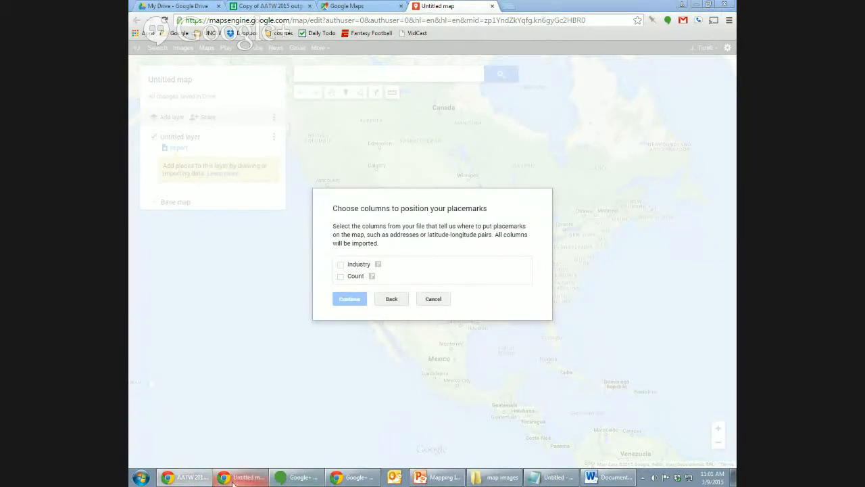
left_click(257, 6)
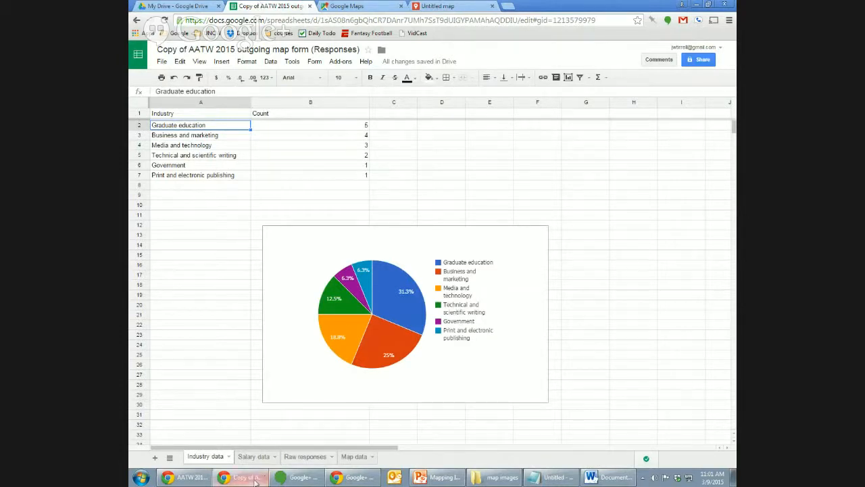
Cancel the Industry and Count placemark import in the map.
mouse_move(247, 480)
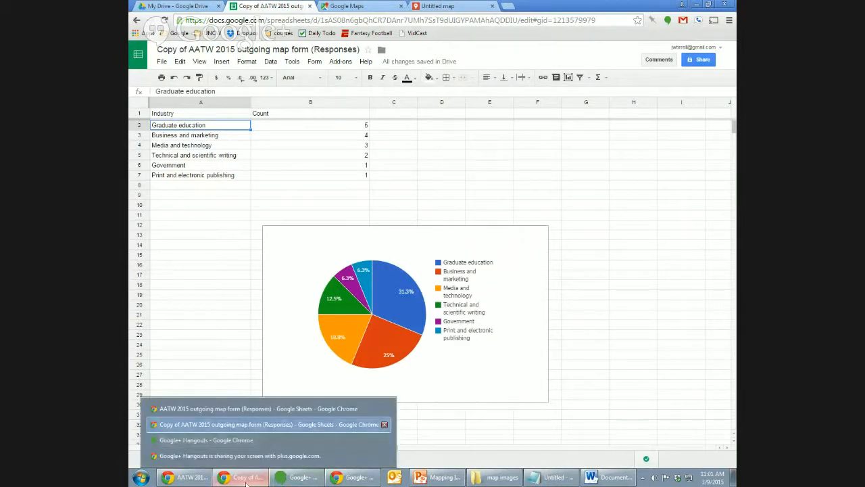
left_click(365, 6)
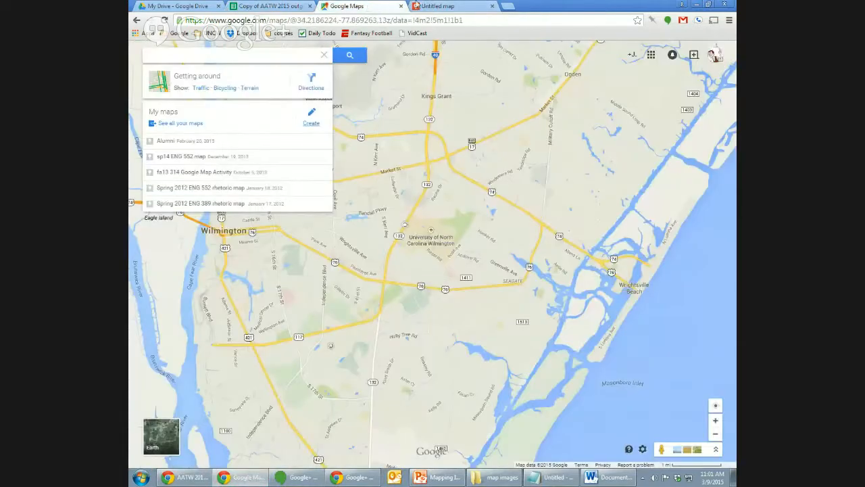
left_click(417, 5)
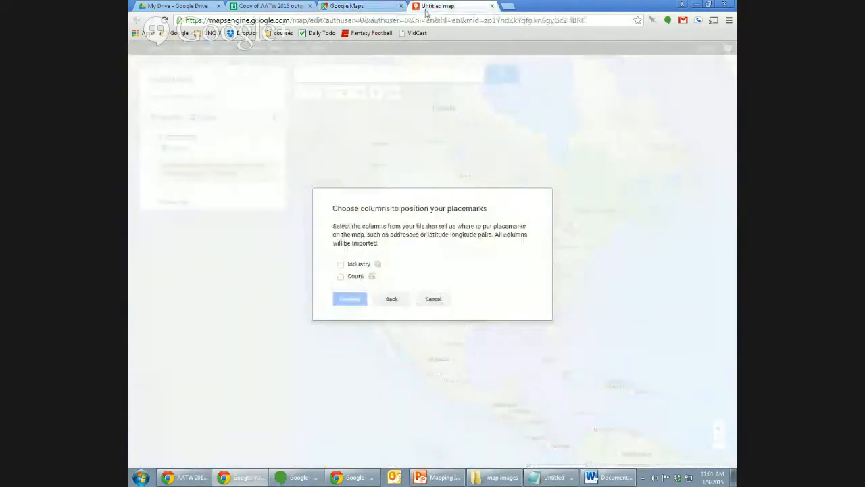
left_click(434, 301)
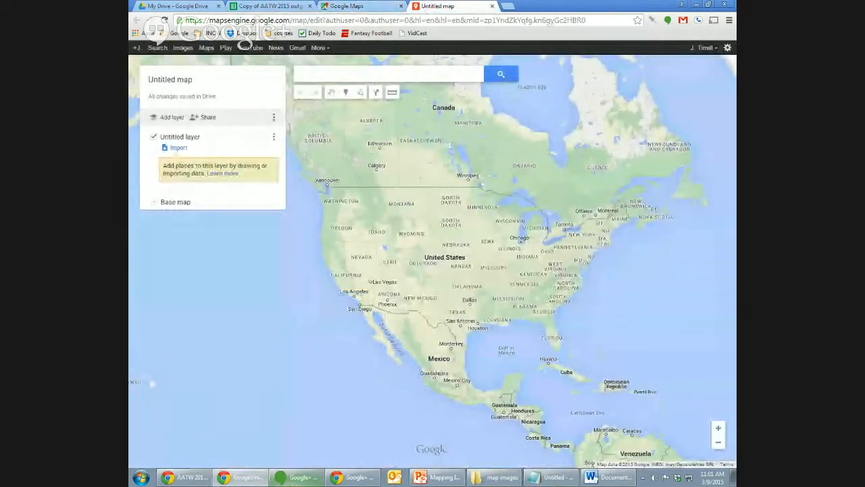
Drag the Map data sheet back to first position, then return to the untitled map.
left_click(240, 477)
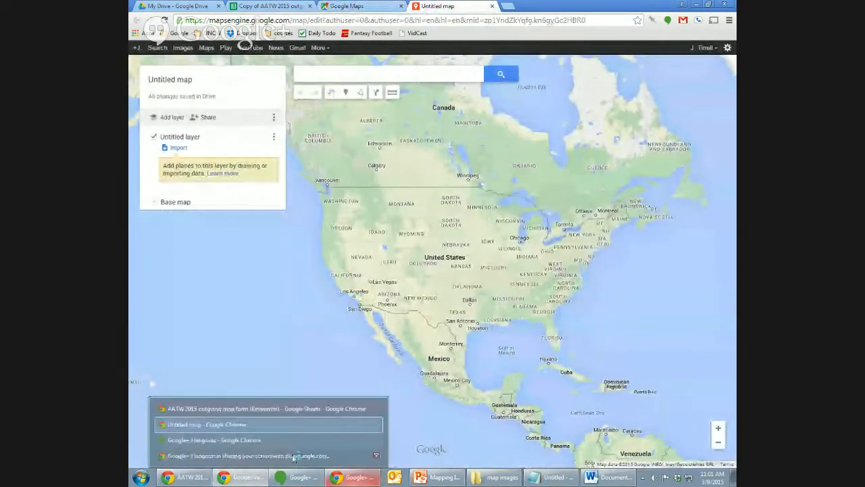
left_click(269, 5)
left_click(233, 456)
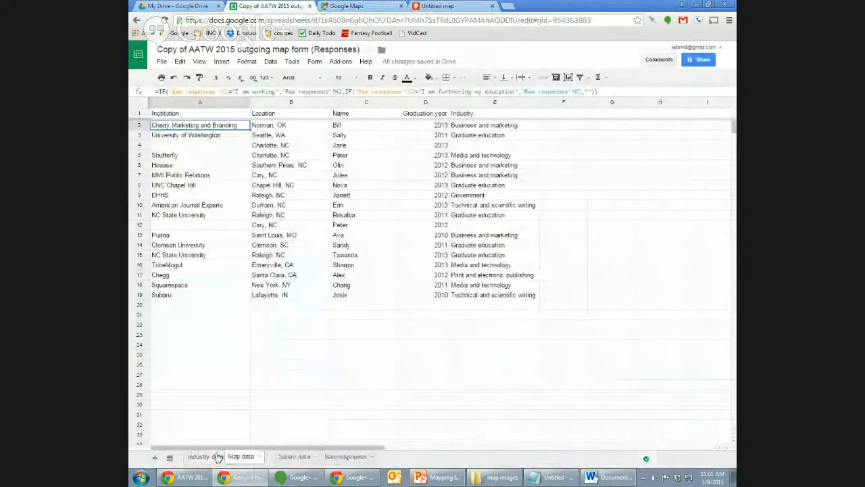
left_click_drag(218, 457, 188, 460)
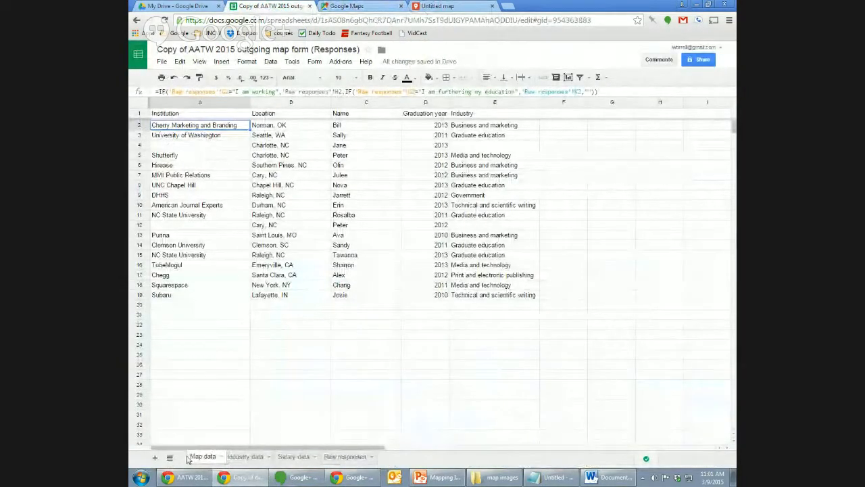
left_click(469, 5)
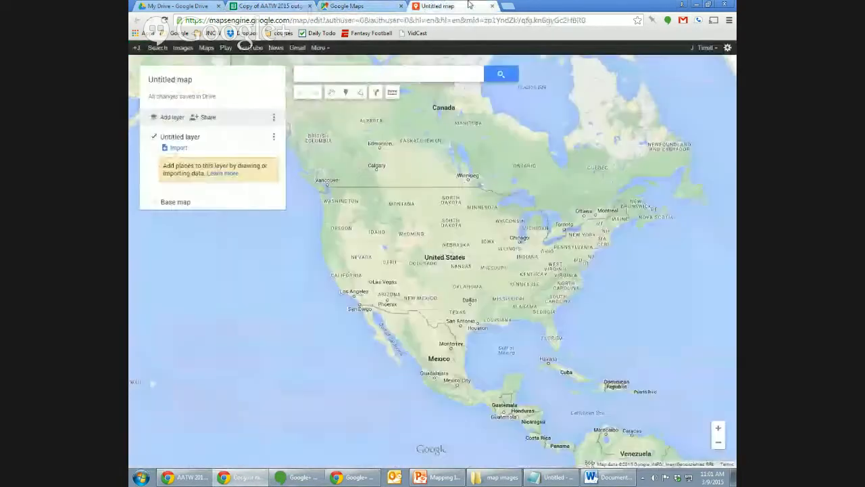
Start a new import into the untitled layer using the AATW responses spreadsheet.
left_click(271, 5)
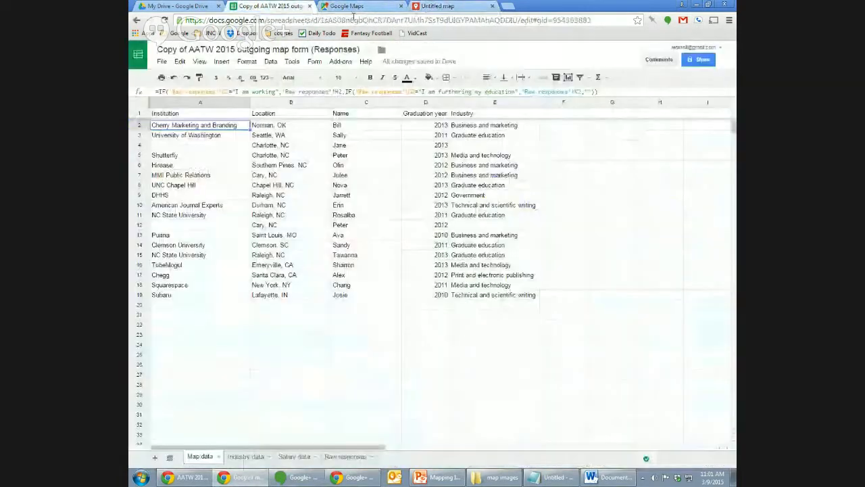
left_click(443, 6)
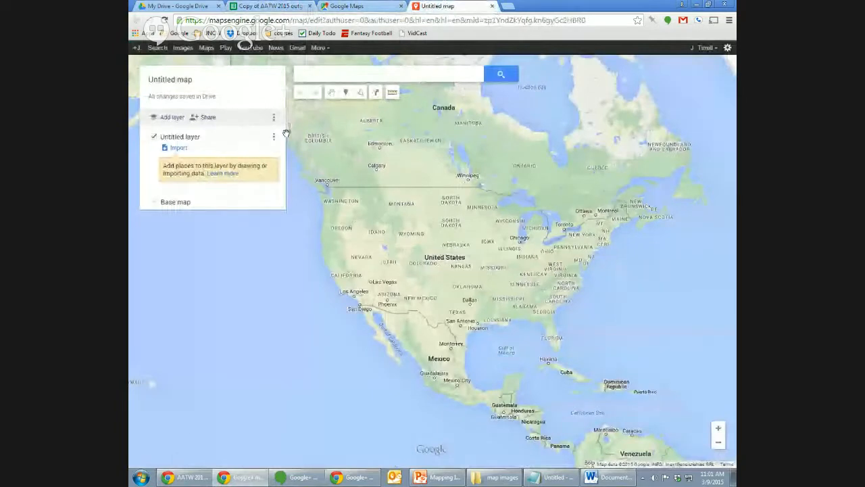
left_click(177, 148)
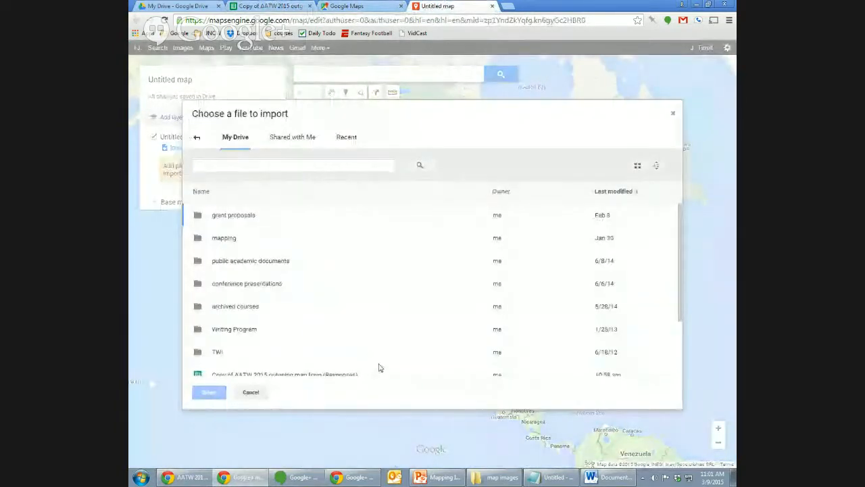
left_click(367, 372)
left_click(209, 393)
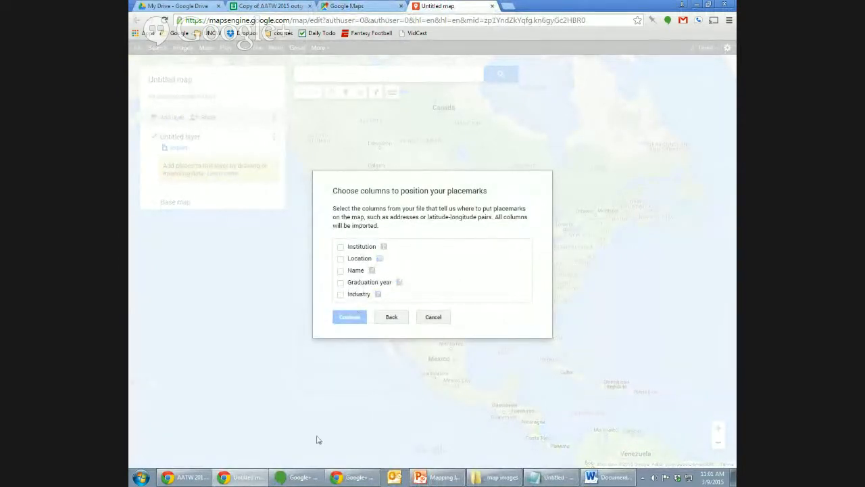
Compare the Map data sheet's columns with the placemark position column choices.
left_click(266, 6)
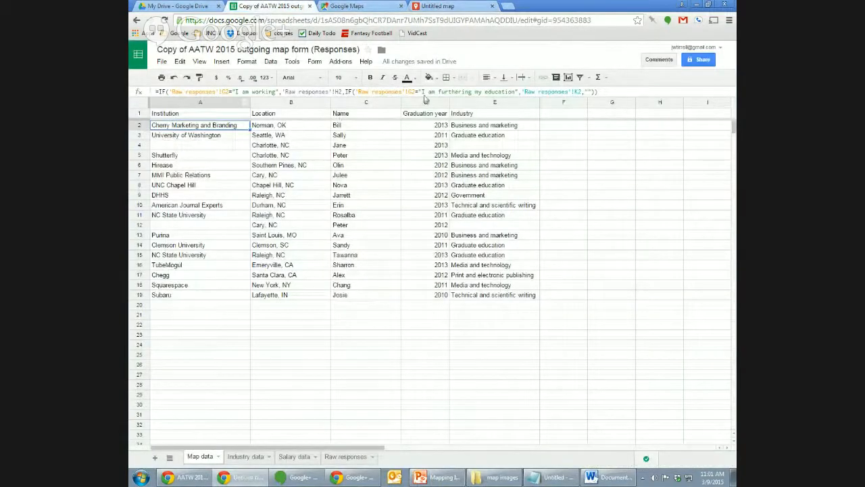
left_click(463, 5)
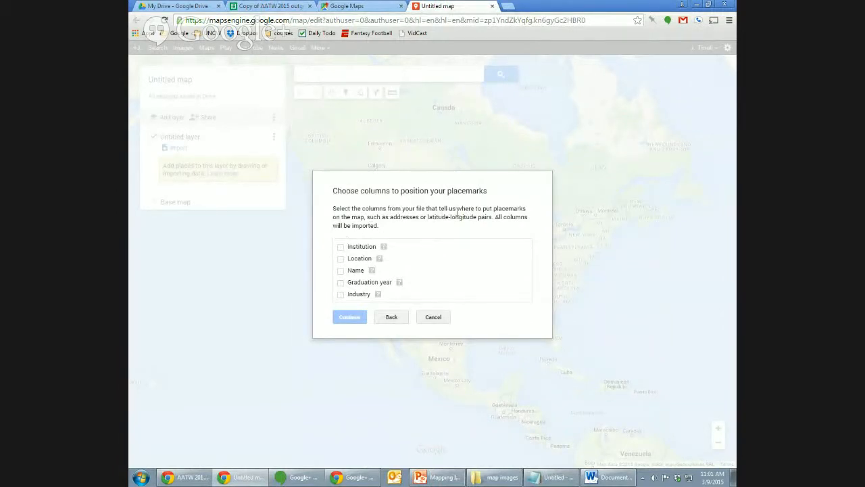
left_click(274, 6)
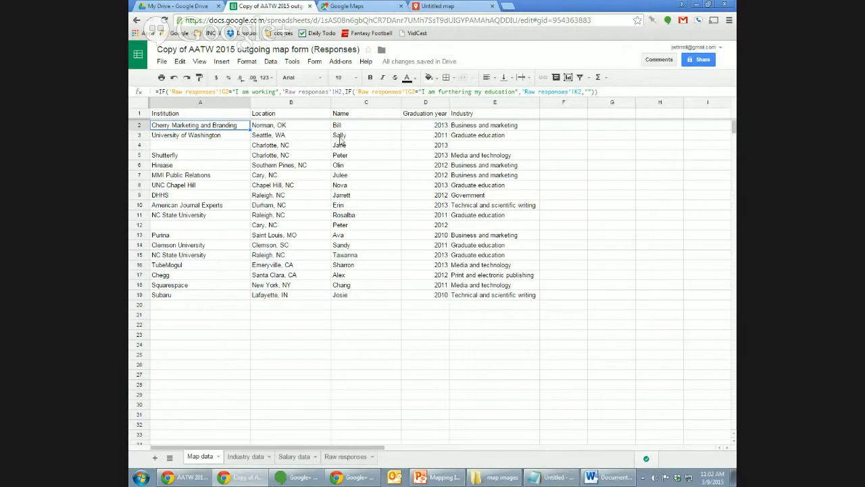
left_click(460, 5)
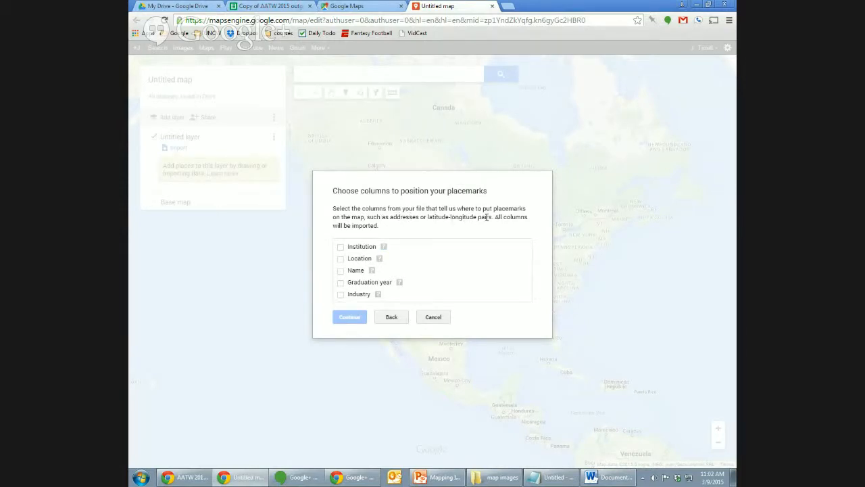
left_click(267, 6)
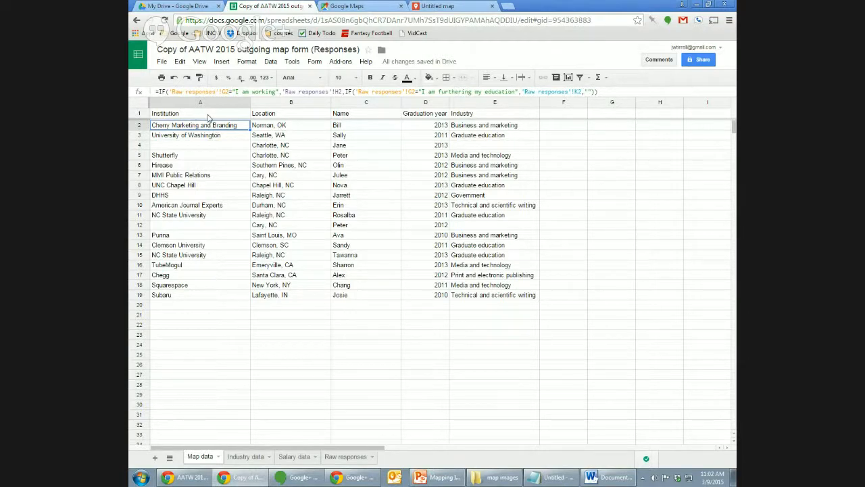
left_click(435, 5)
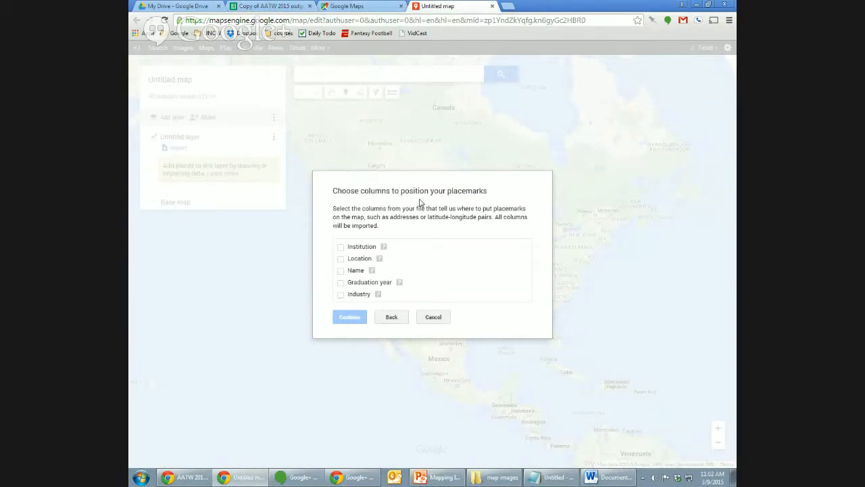
Position placemarks by the Location column, title them by Name, and finish the import.
left_click(341, 259)
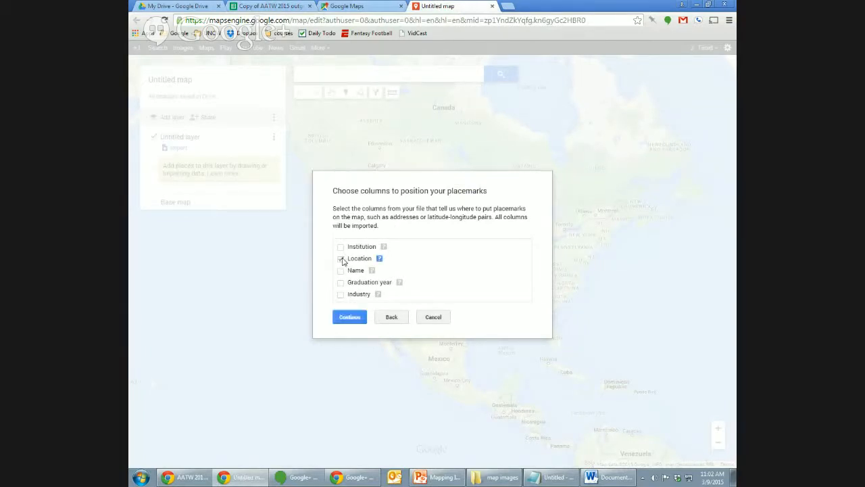
left_click(362, 315)
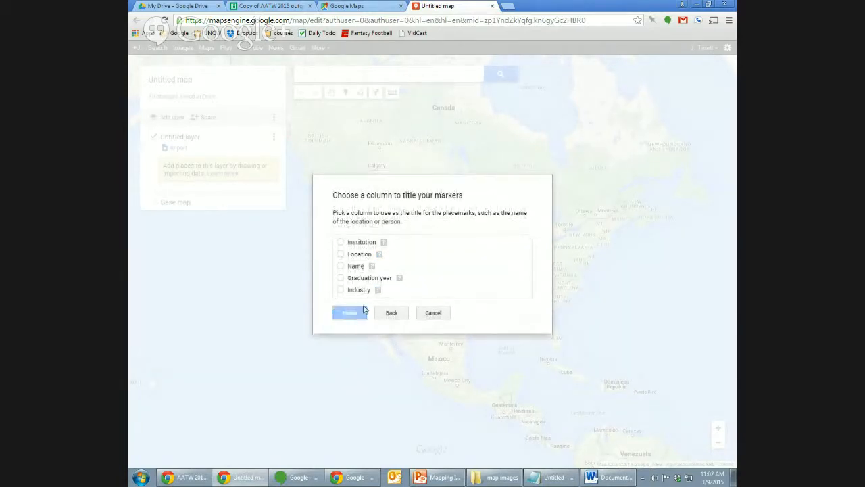
left_click(341, 266)
left_click(346, 311)
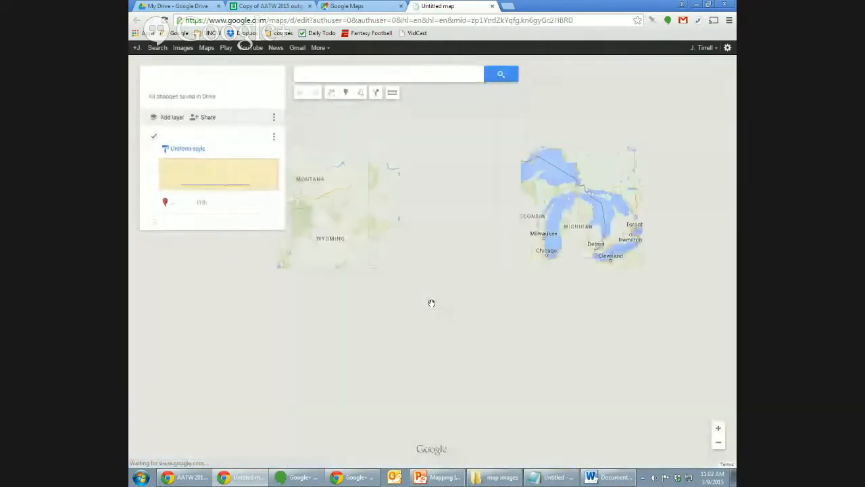
View the Indiana and Oklahoma placemark cards, then zoom into the Carolinas.
left_click(554, 269)
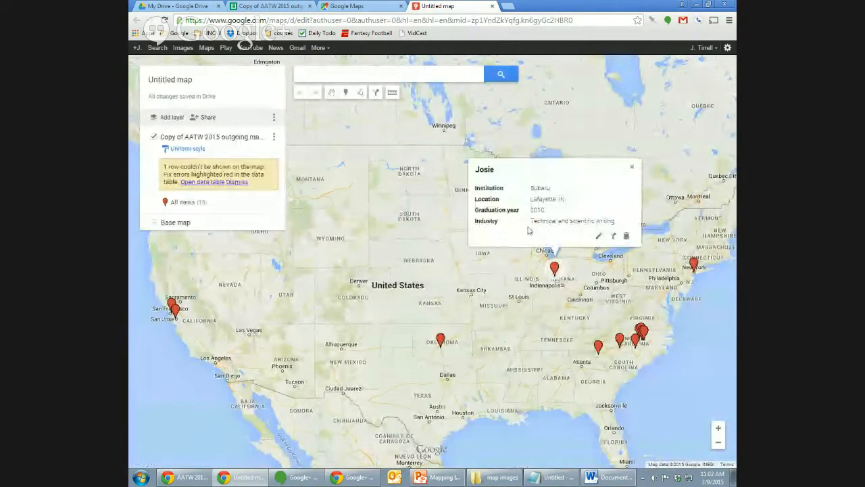
left_click(440, 339)
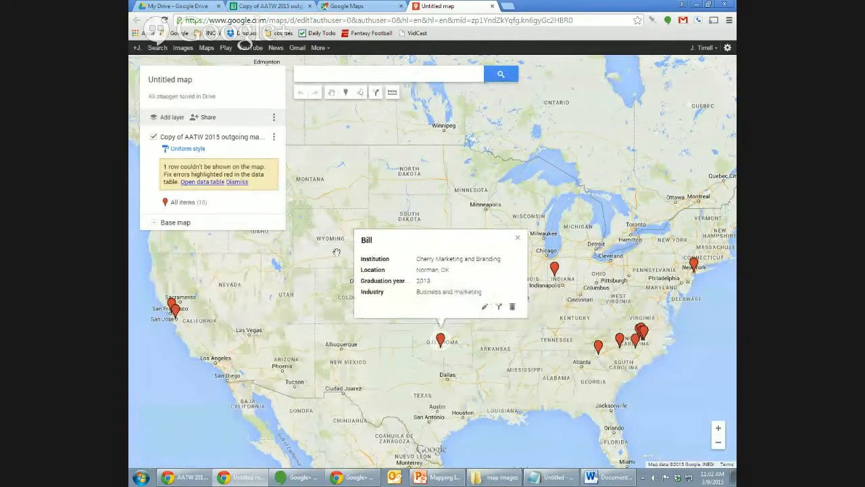
double_click(657, 350)
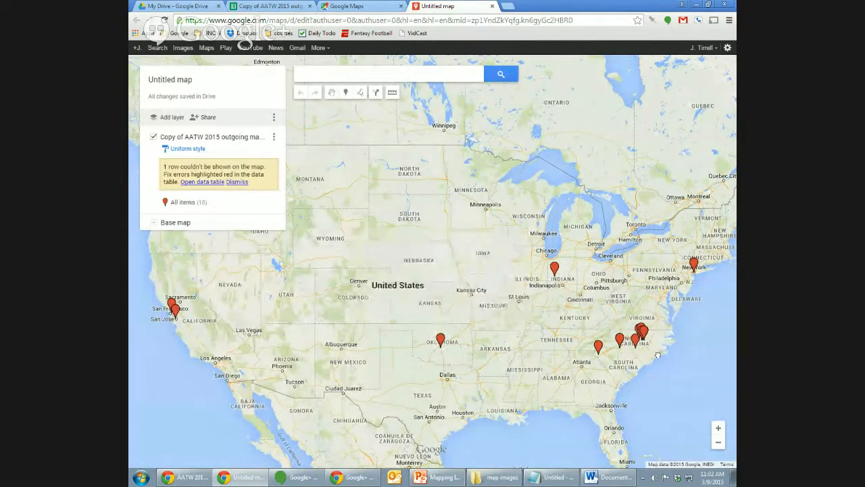
scroll(649, 336, "up", 3)
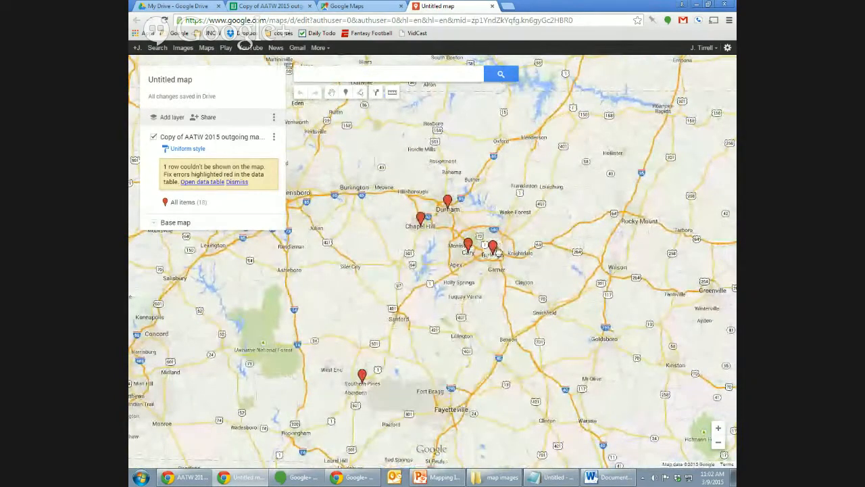
Open and close the Raleigh placemark's details card.
left_click(492, 248)
left_click(570, 144)
left_click(493, 248)
left_click(561, 164)
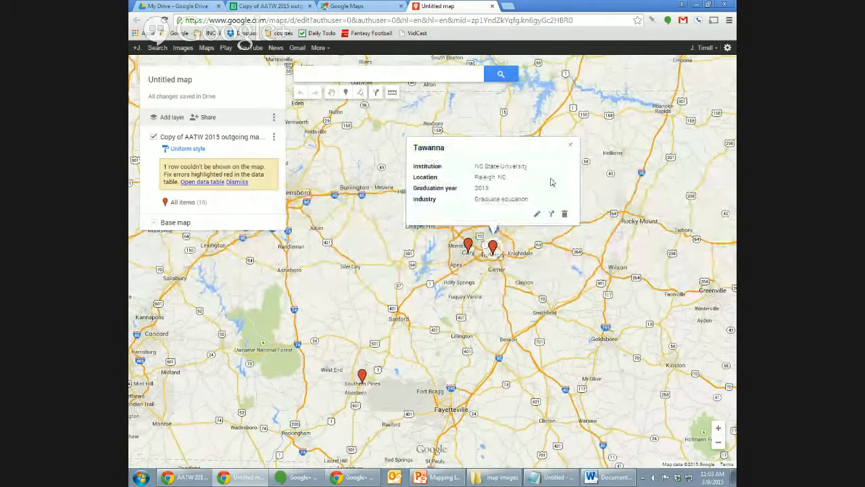
left_click(569, 145)
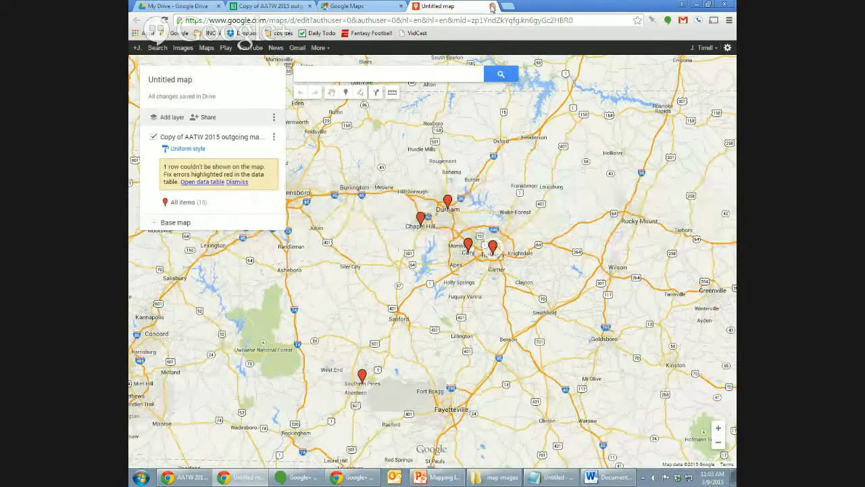
Delete the imported layer and its markers from the layer options, then switch to the spreadsheet.
left_click(274, 139)
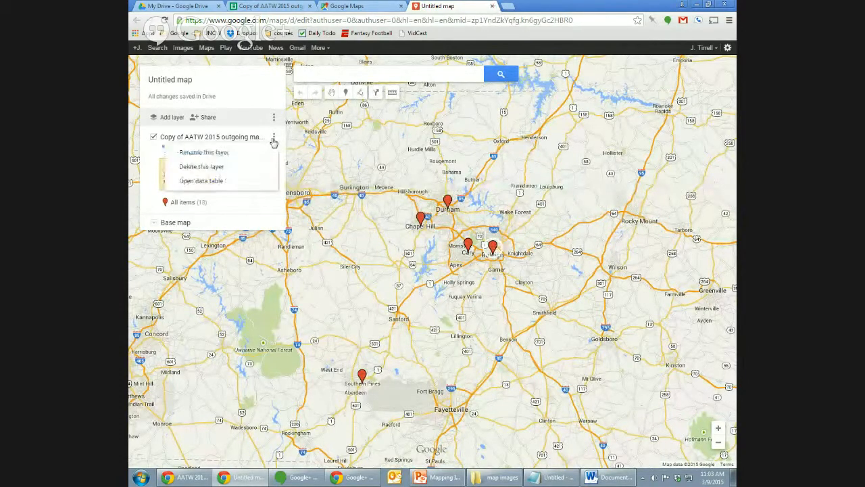
left_click(258, 174)
left_click(397, 271)
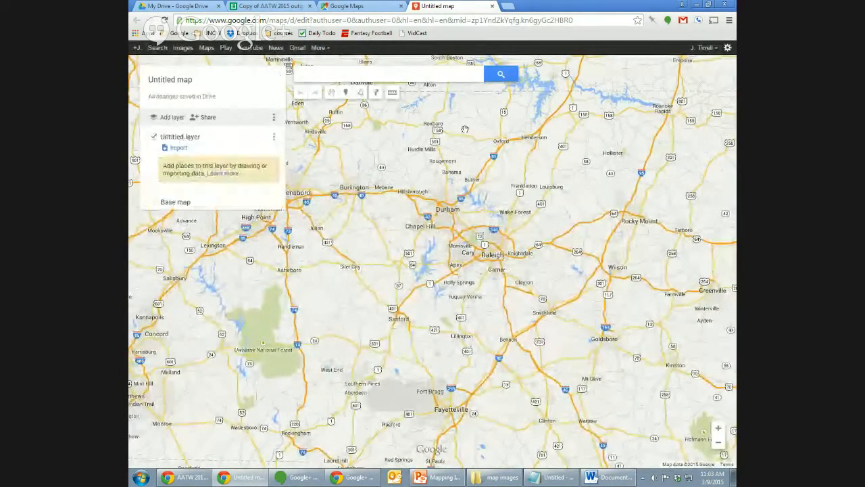
left_click(268, 5)
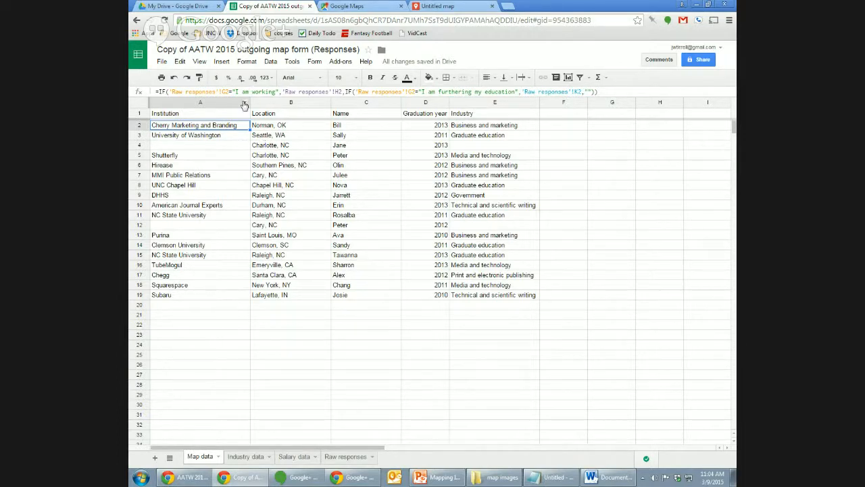
Insert a column left of Institution and give it the header 'Coordinates' in A1.
left_click(244, 105)
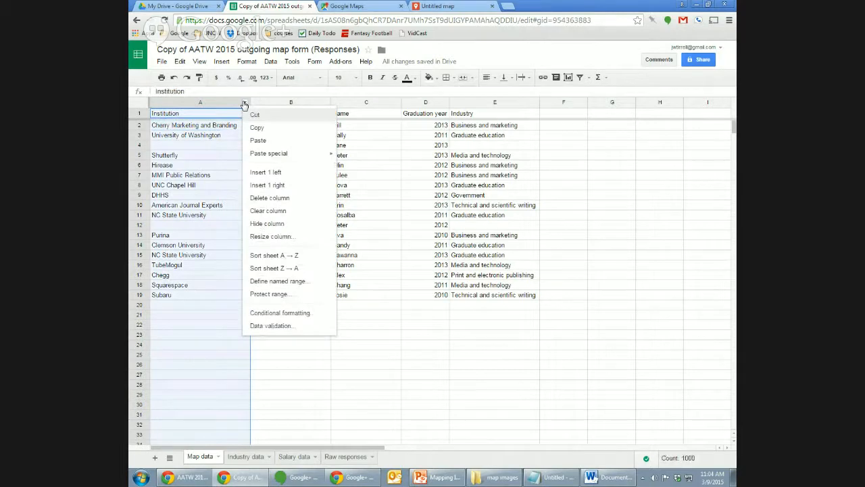
left_click(278, 174)
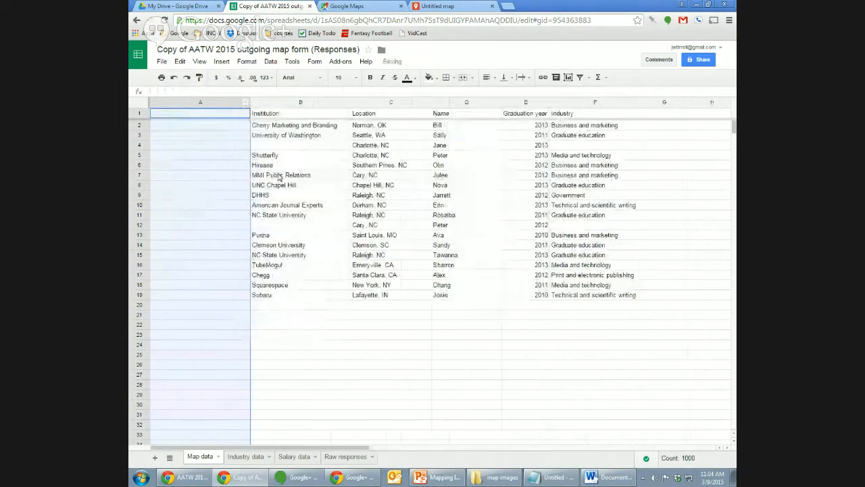
left_click(209, 118)
type("Coordinate")
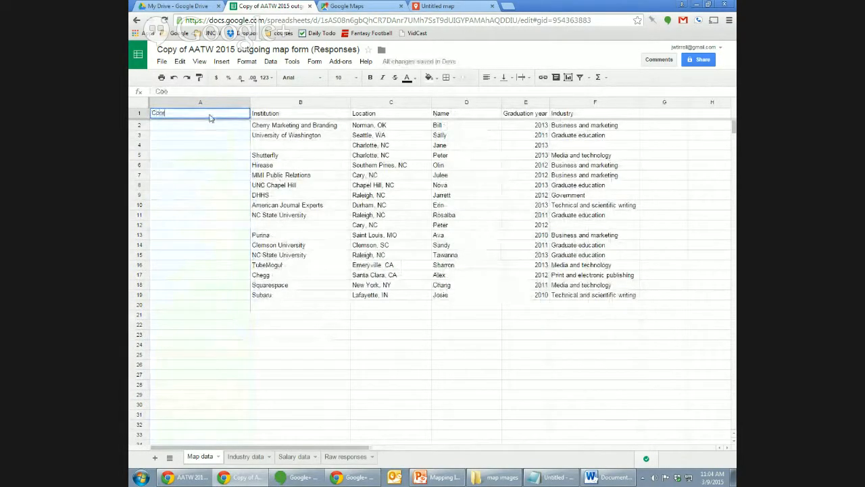
type("s")
key("Return")
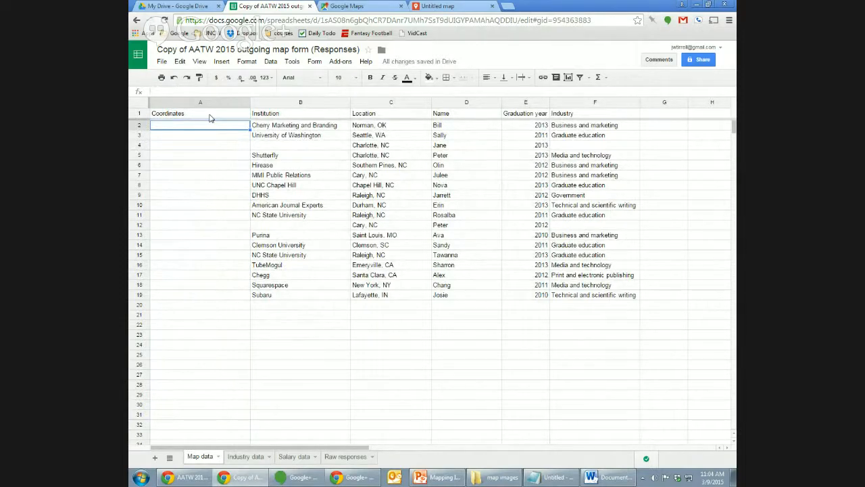
left_click(281, 129)
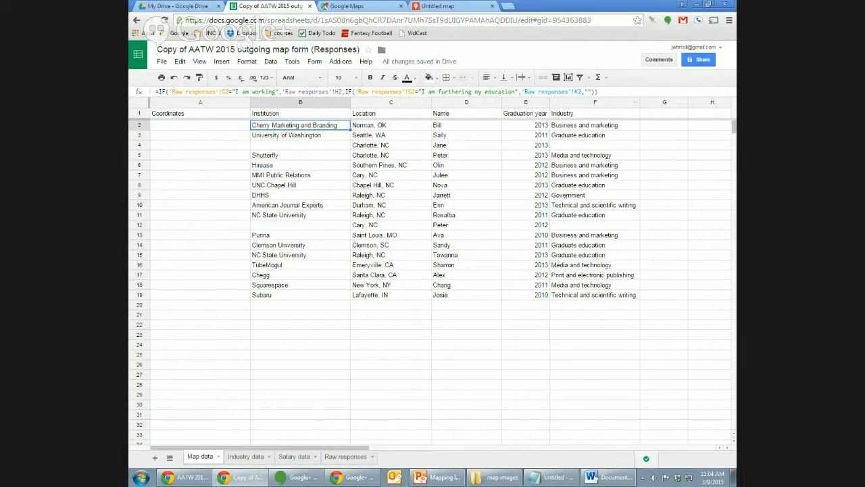
In a new tab, search 'bulk lati' and open the Batch Geocode - Find Latitude and Longitude result.
left_click(508, 6)
type("b")
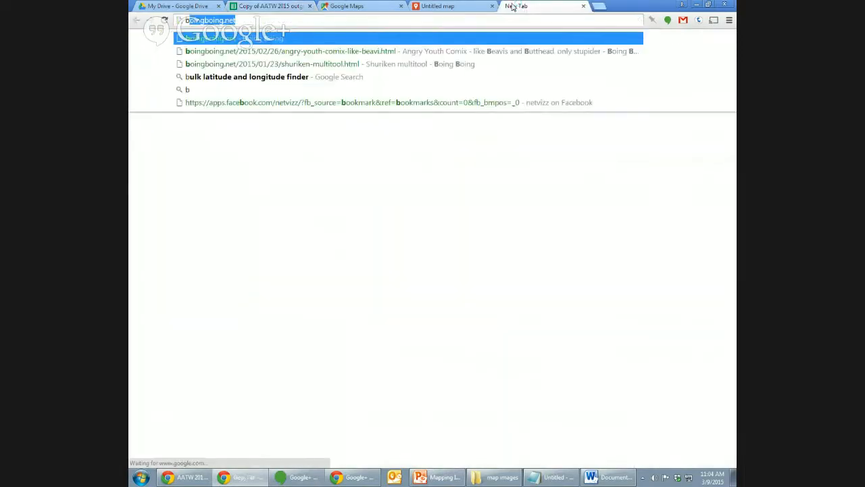
type("ulk lati")
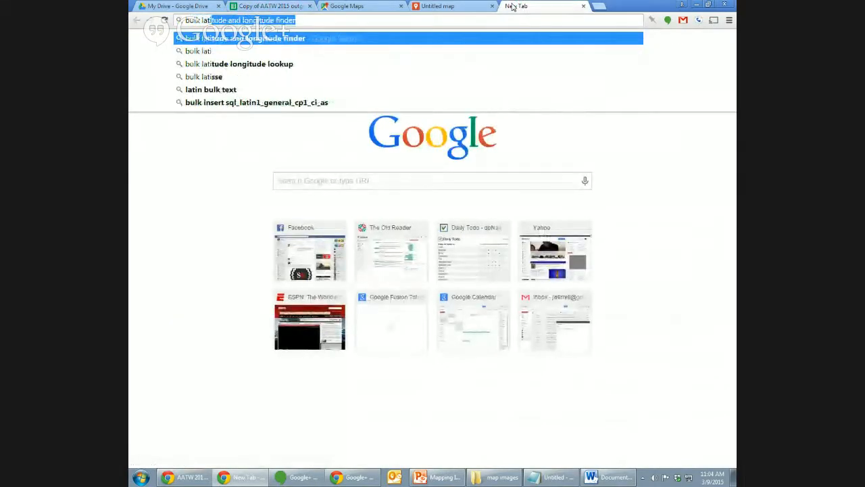
key("Return")
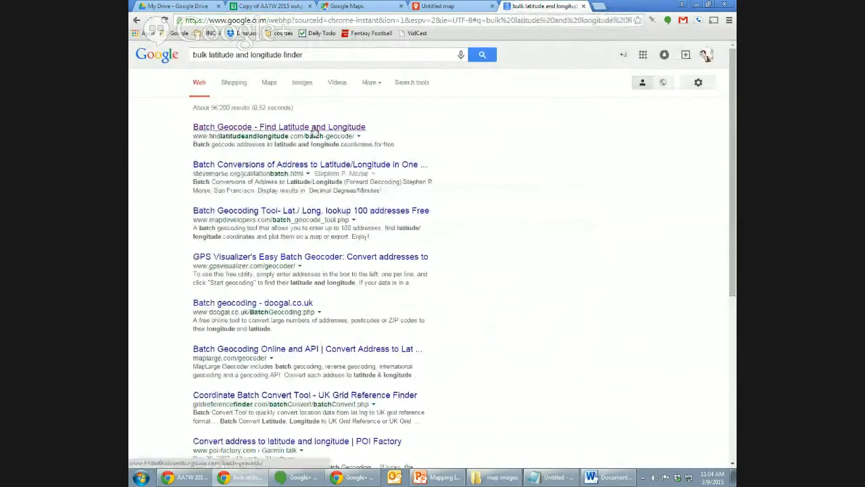
left_click(313, 128)
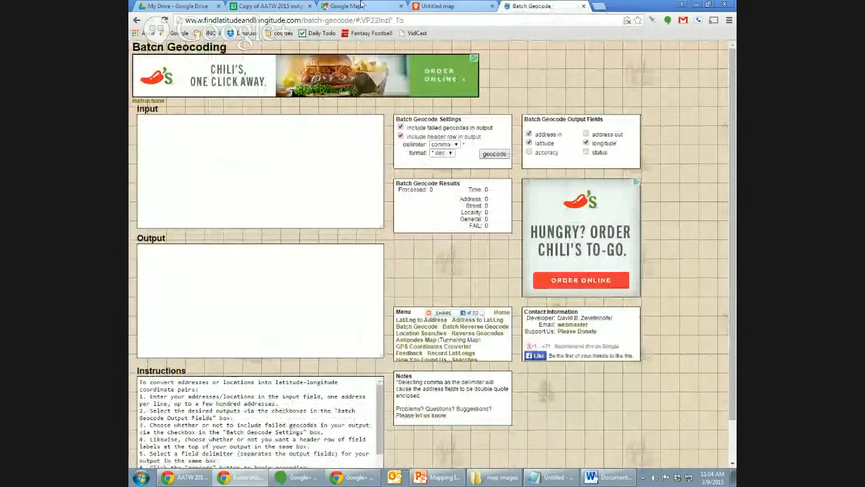
Copy the institutions and locations in B2:C19 into Batch Geocode's address input.
left_click(277, 5)
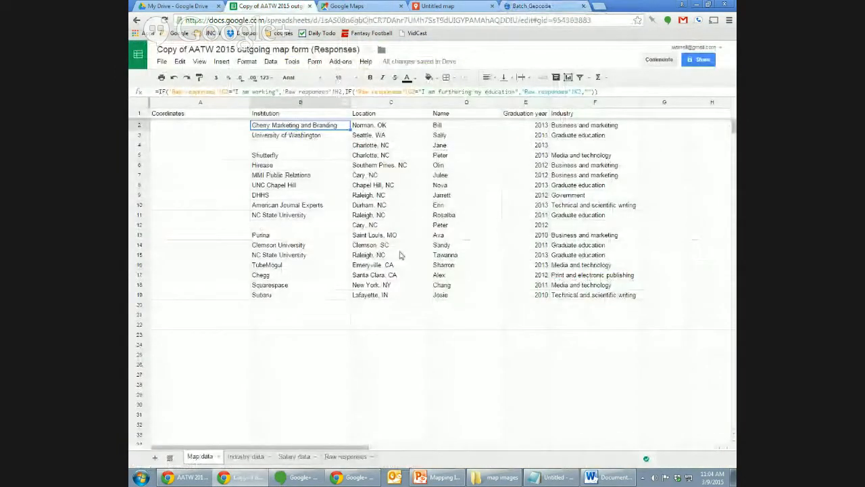
left_click(399, 297, "shift")
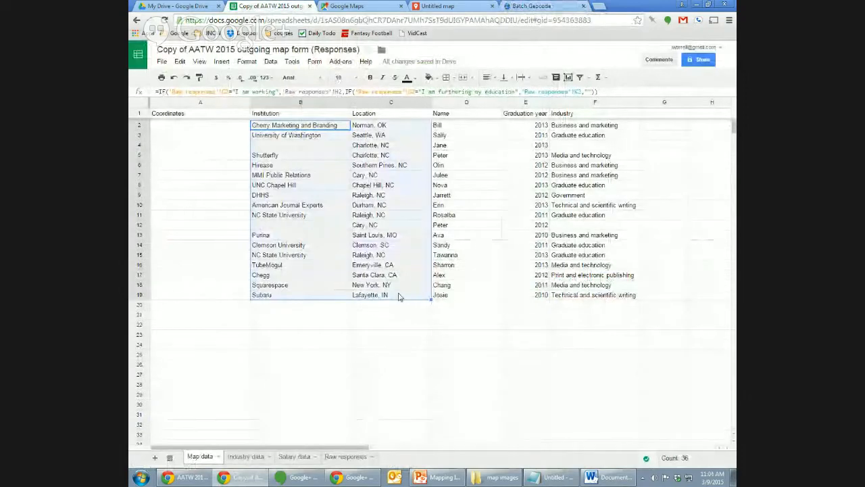
key("ctrl+c")
left_click(536, 5)
left_click(286, 180)
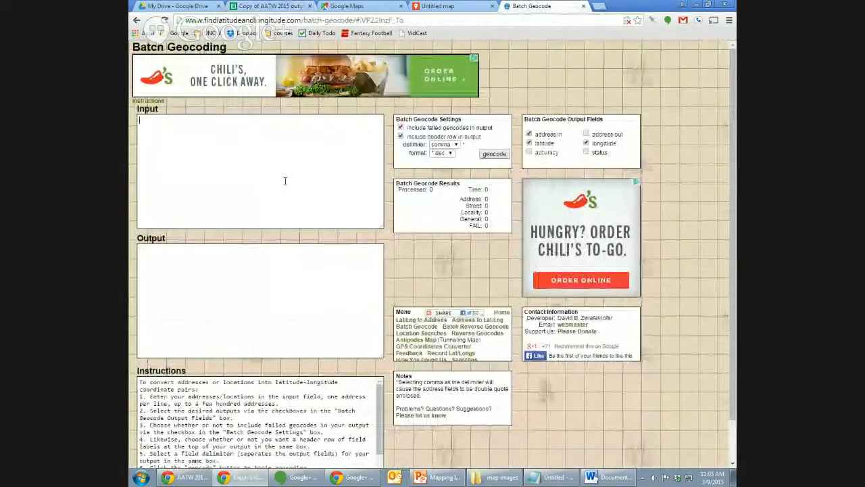
key("ctrl+v")
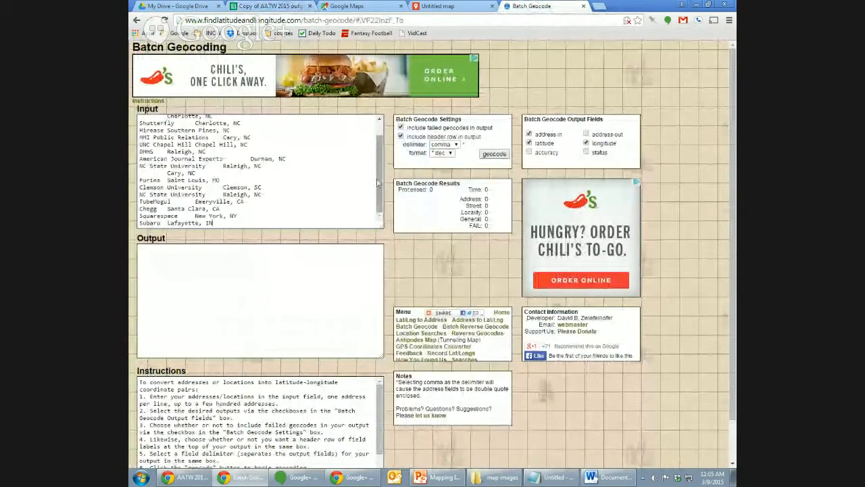
left_click_drag(380, 180, 376, 150)
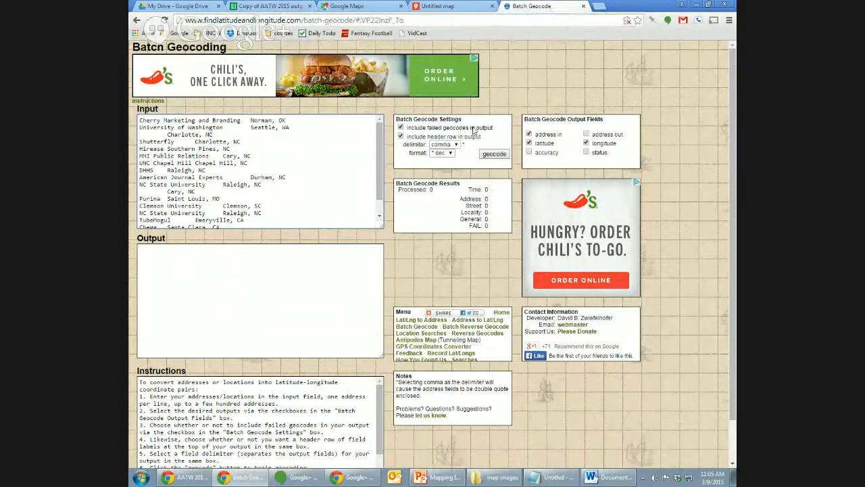
Exclude failed geocodes, the header row and input addresses from the output.
left_click(401, 128)
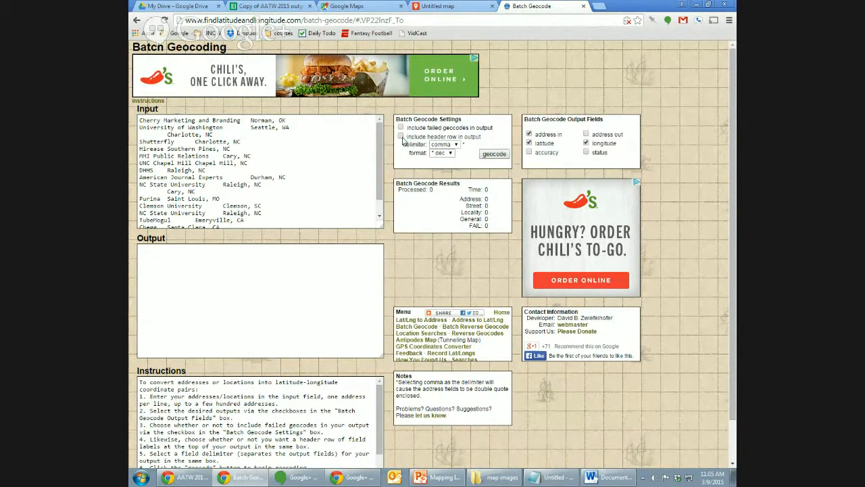
left_click(402, 138)
left_click(530, 135)
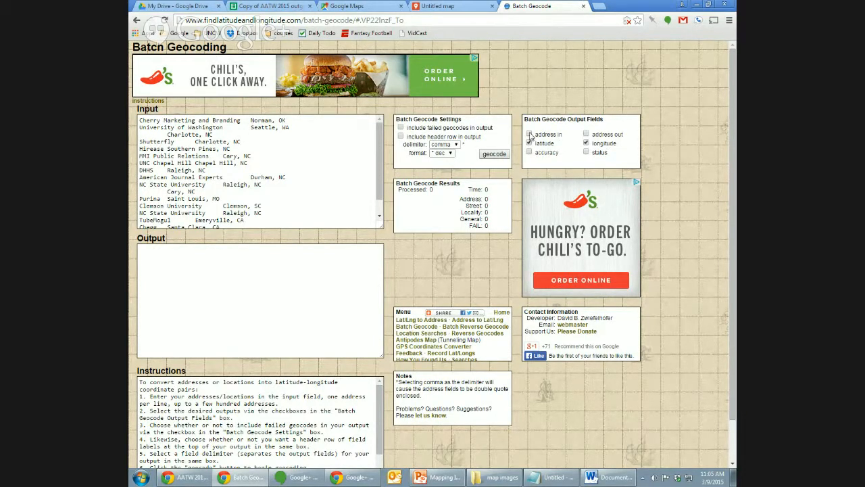
Geocode all 18 addresses and select every latitude,longitude pair in the Output box.
left_click(494, 155)
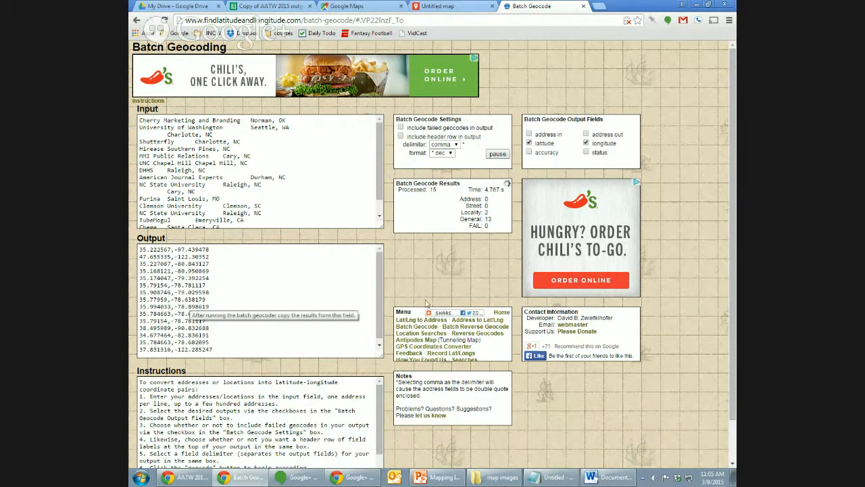
left_click_drag(380, 289, 380, 321)
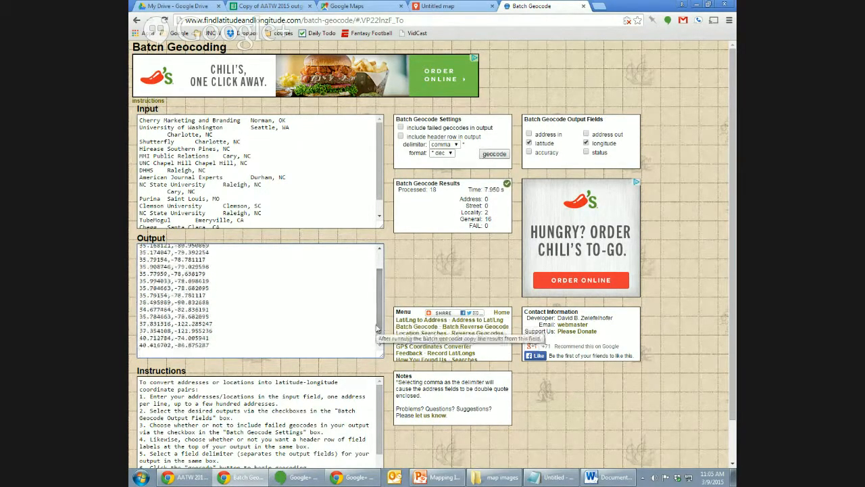
scroll(377, 329, "up", 2)
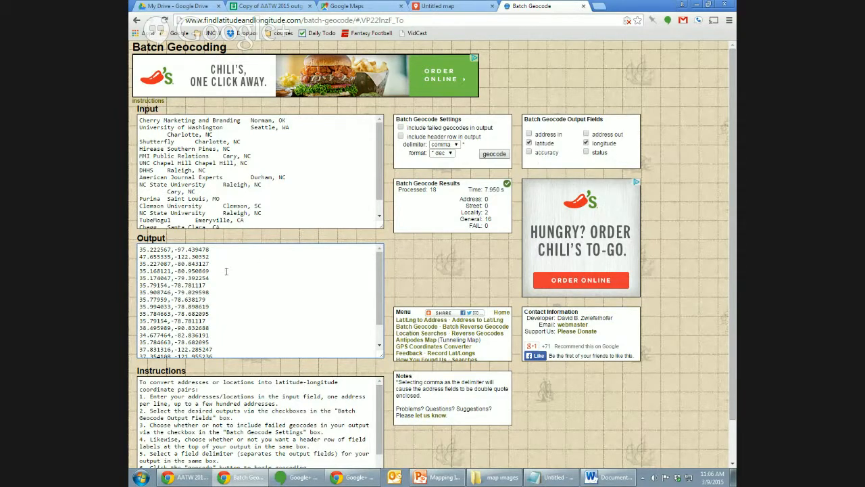
triple_click(142, 249)
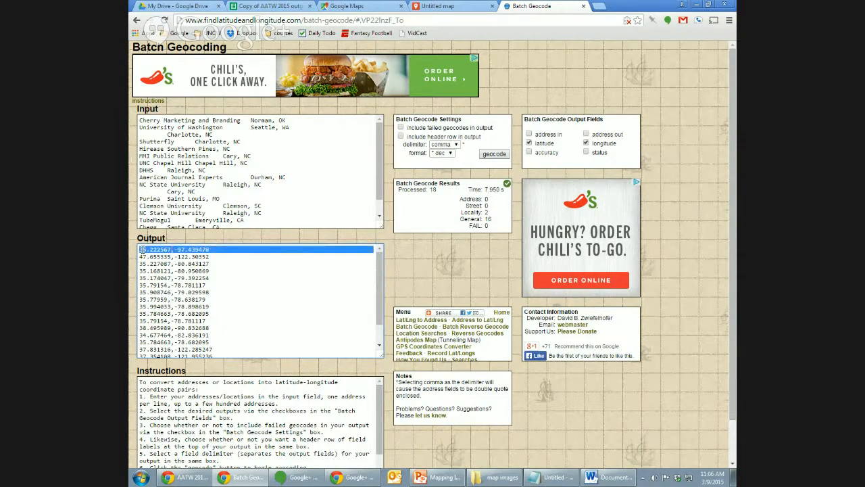
key("ctrl+a")
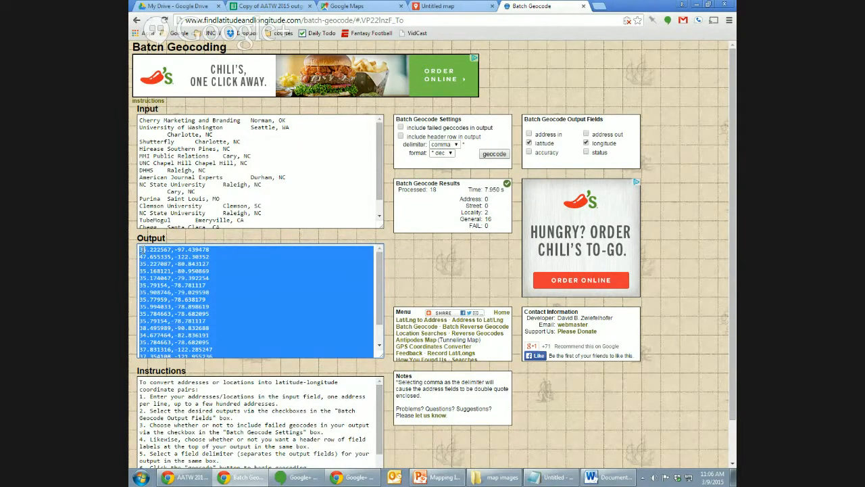
Paste the geocoded pairs into Coordinates cells A2:A19, check them, then return to the untitled map.
left_click(271, 6)
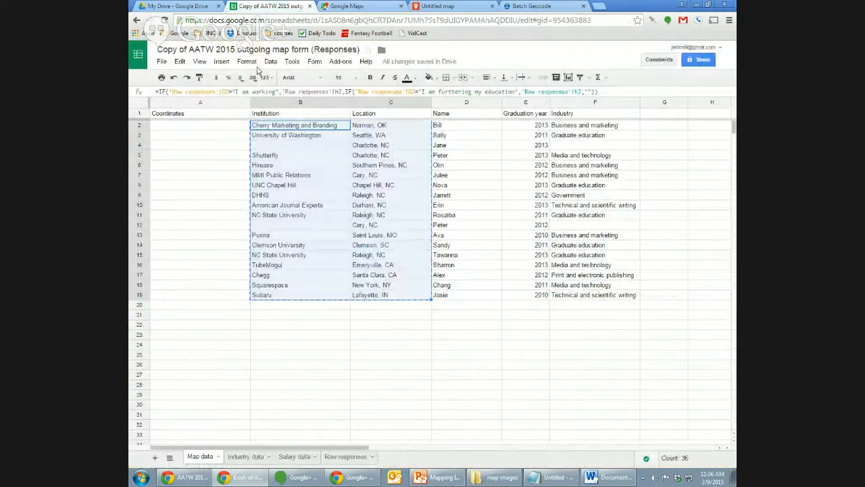
left_click(198, 133)
left_click(199, 127)
key("ctrl+v")
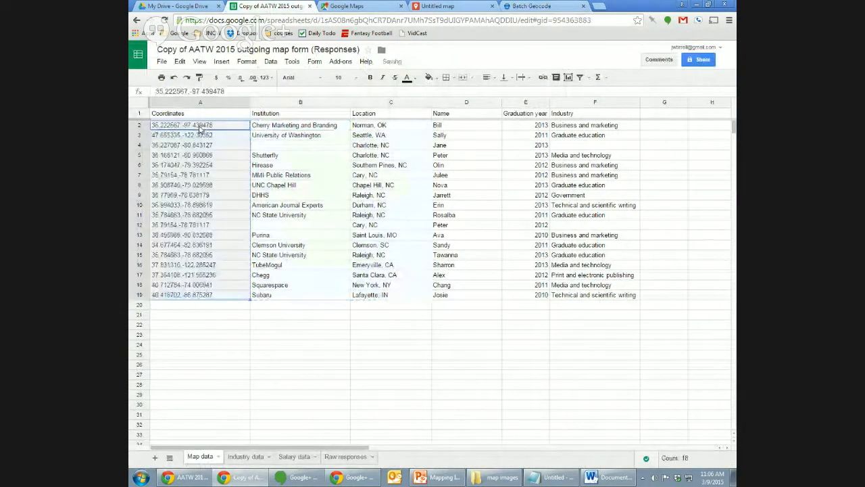
left_click(199, 168)
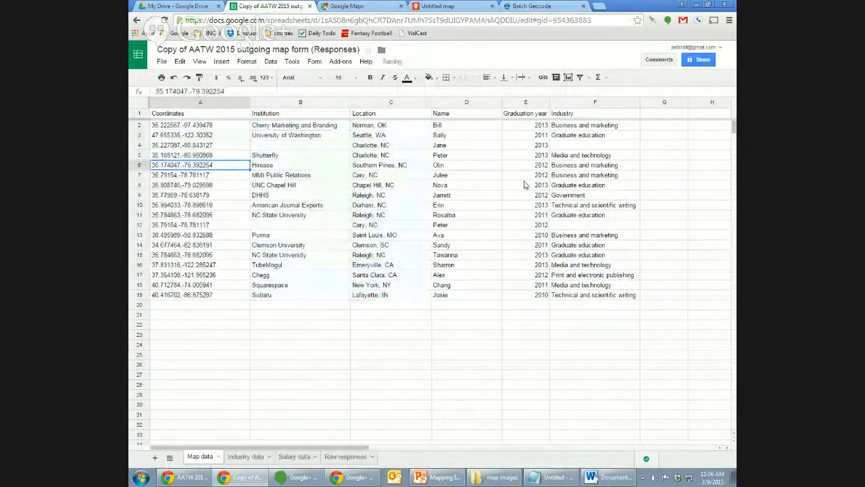
left_click(217, 266)
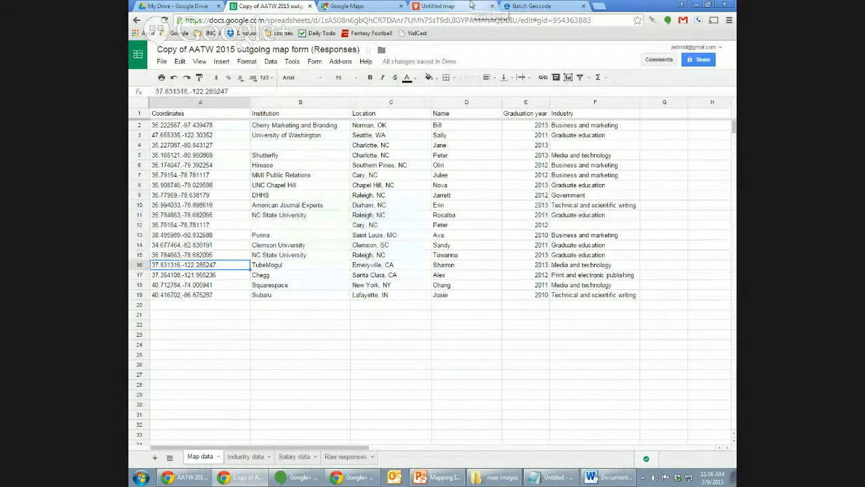
left_click(471, 5)
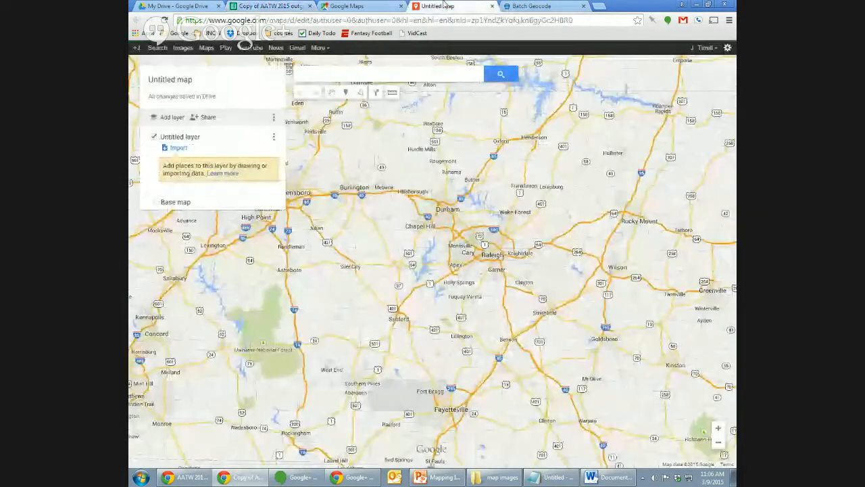
Pick the AATW 2015 responses spreadsheet from Google Drive to import into the layer.
left_click(178, 149)
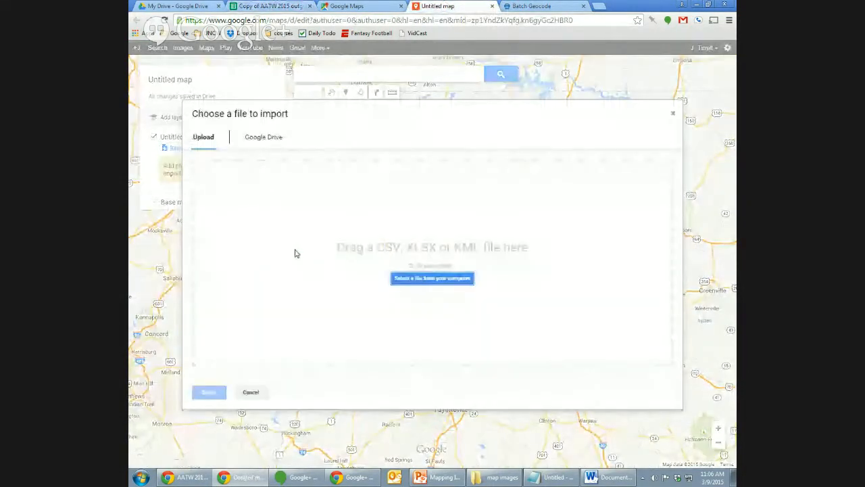
left_click(274, 138)
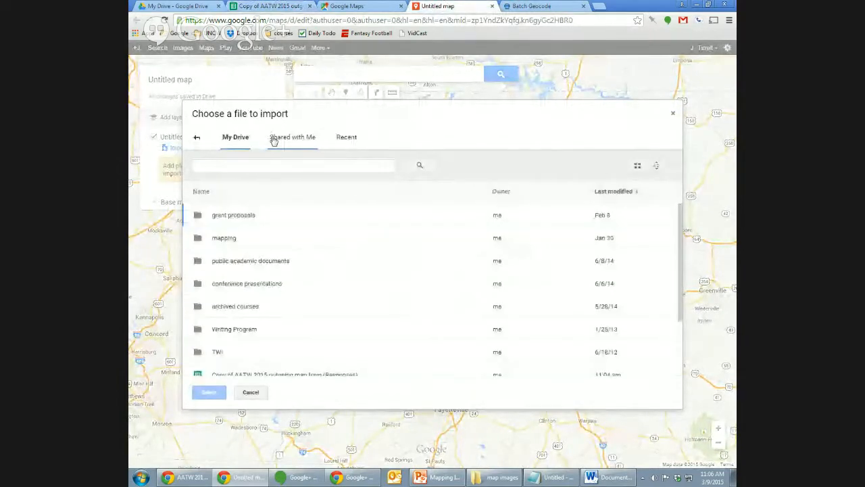
left_click(439, 372)
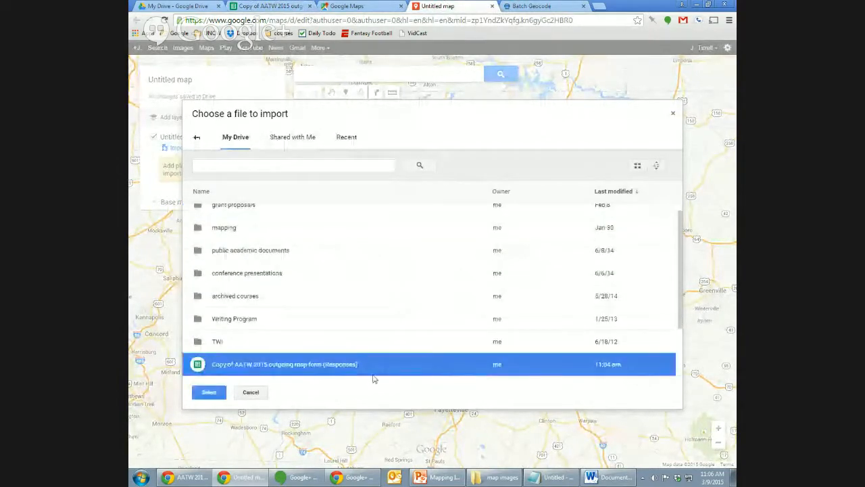
left_click(215, 394)
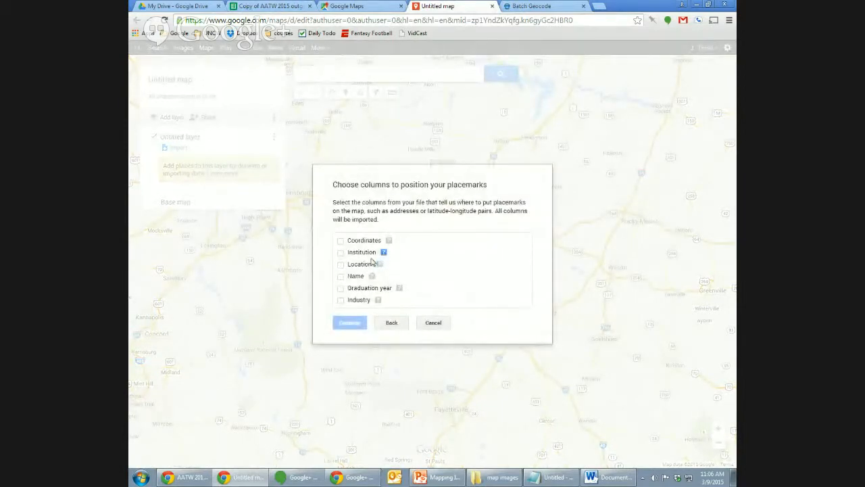
Place markers by Coordinates as Latitude,Longitude and title them by Name.
left_click(341, 265)
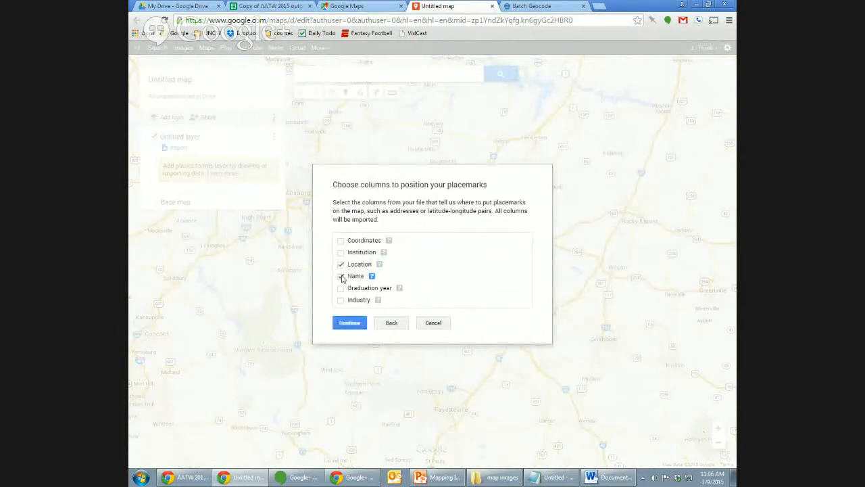
left_click(340, 265)
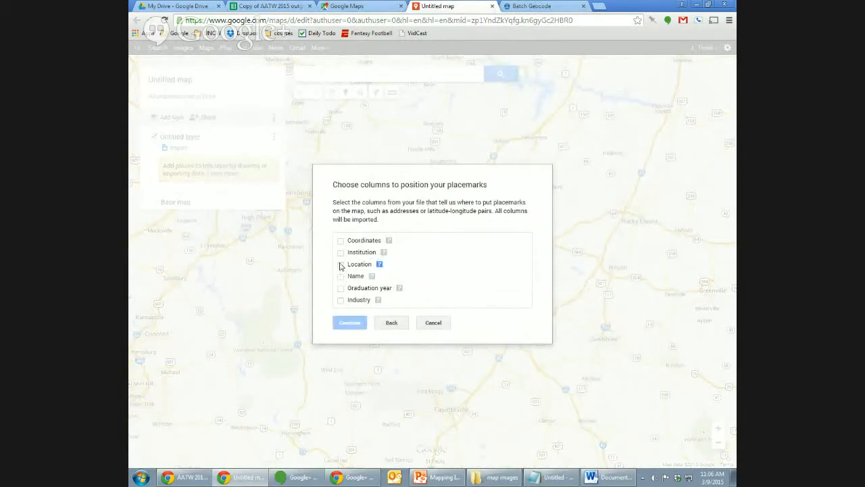
left_click(341, 265)
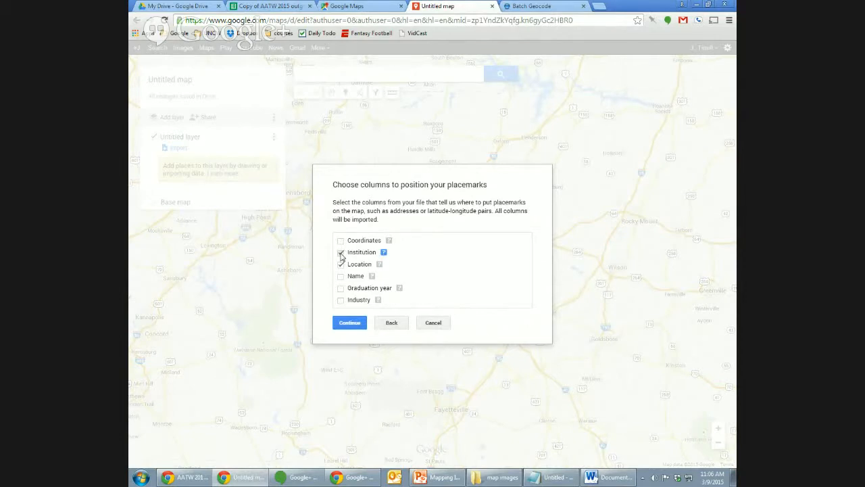
left_click(341, 266)
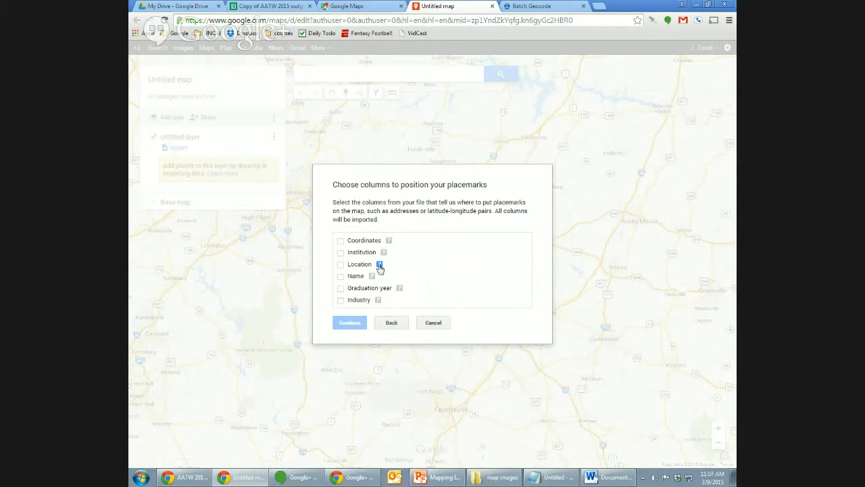
left_click(341, 241)
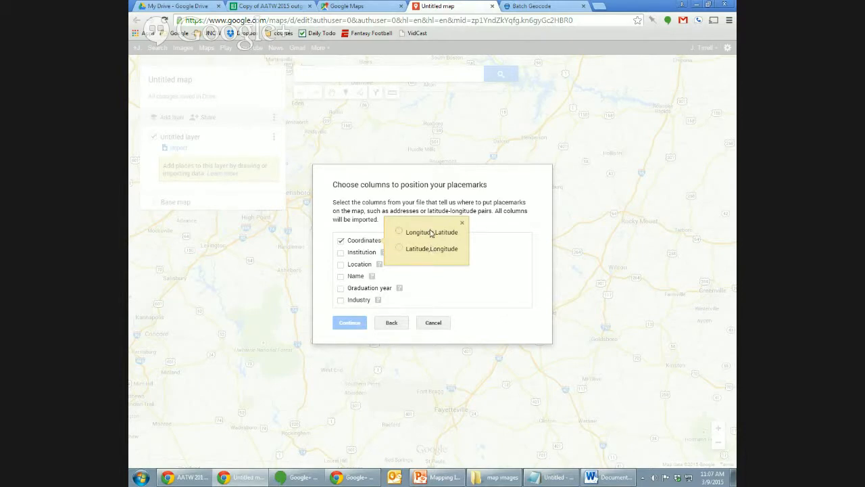
left_click(400, 250)
left_click(355, 323)
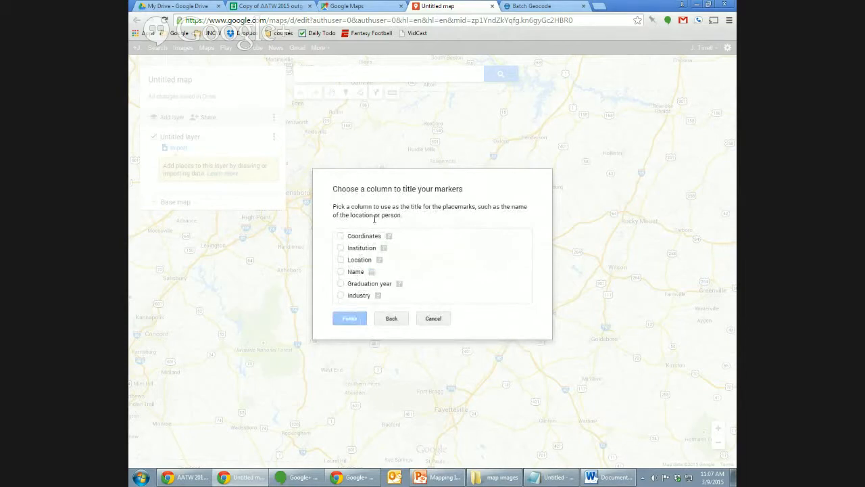
left_click(341, 271)
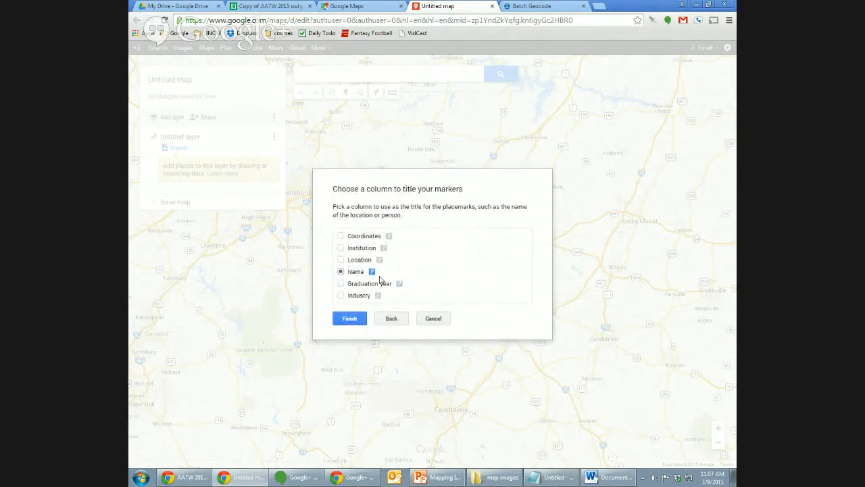
left_click(350, 320)
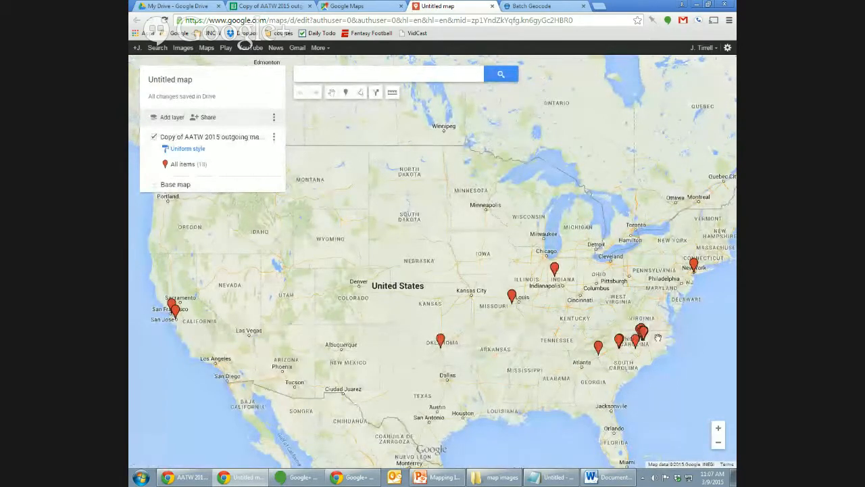
Pan the map around Raleigh, Cary and the Southern Pines marker.
scroll(658, 337, "up", 3)
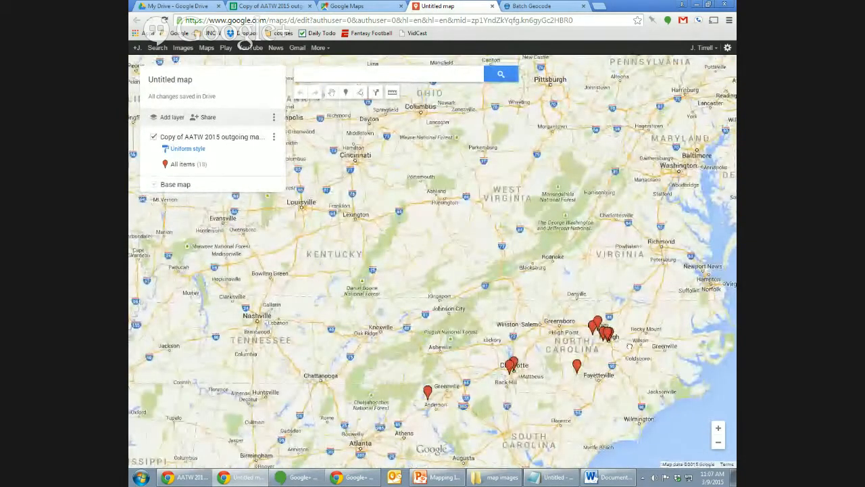
scroll(629, 347, "up", 2)
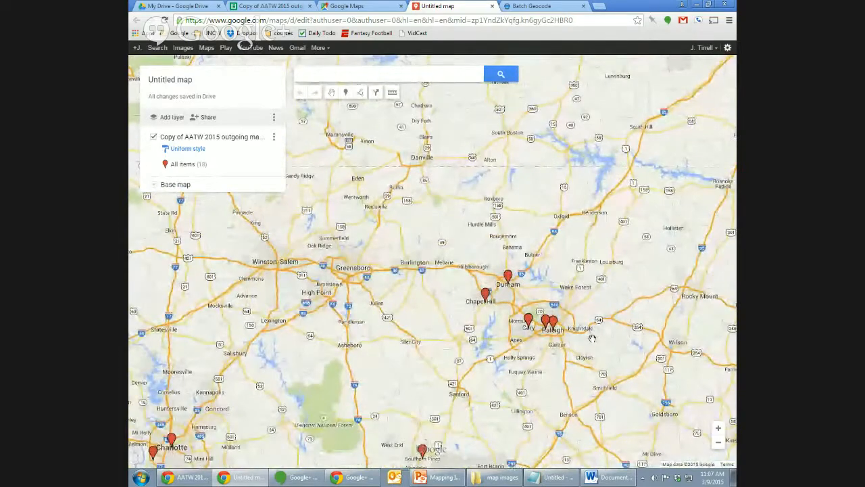
scroll(592, 338, "up", 1)
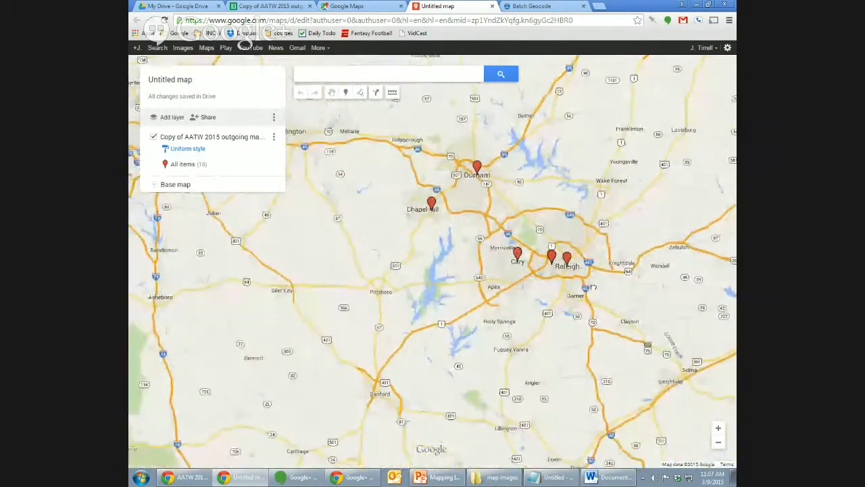
mouse_move(593, 287)
left_mouse_down()
mouse_move(604, 229)
mouse_move(593, 254)
left_mouse_up()
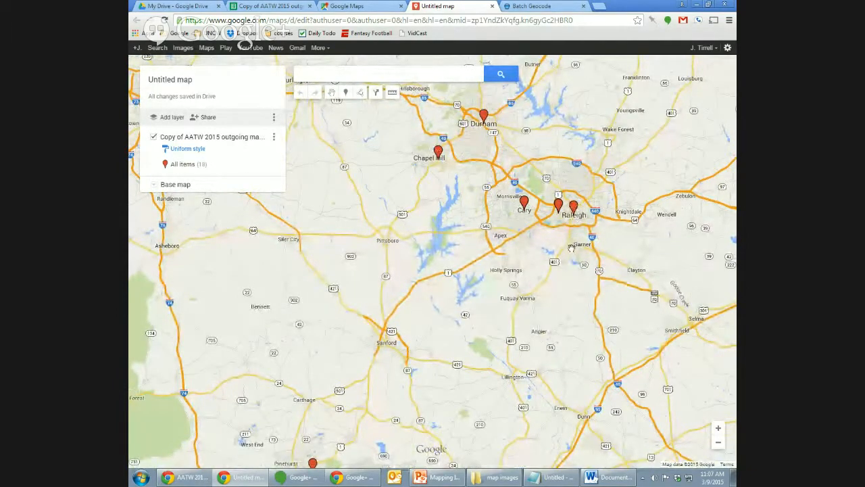
left_click_drag(563, 213, 576, 220)
scroll(593, 227, "up", 1)
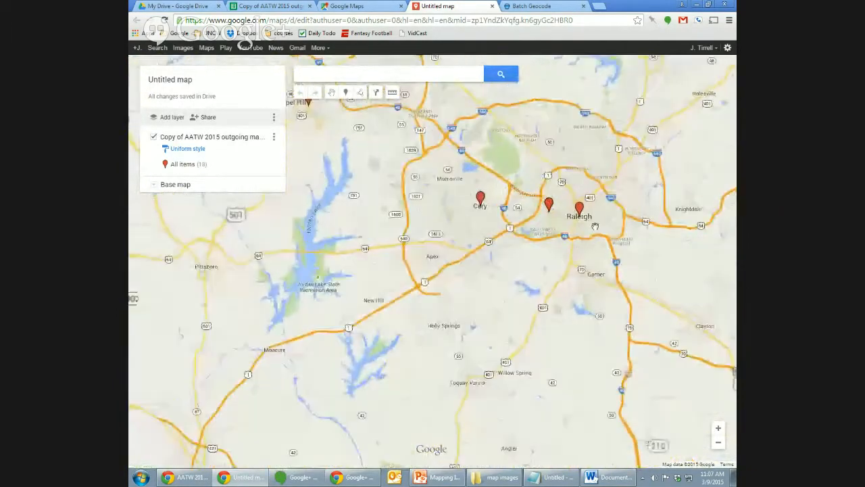
scroll(594, 227, "up", 1)
left_click_drag(587, 228, 661, 239)
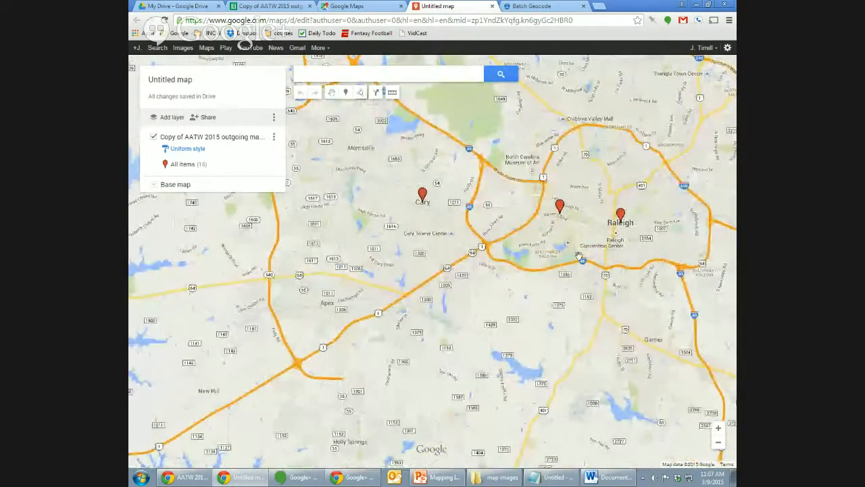
left_click_drag(542, 291, 595, 316)
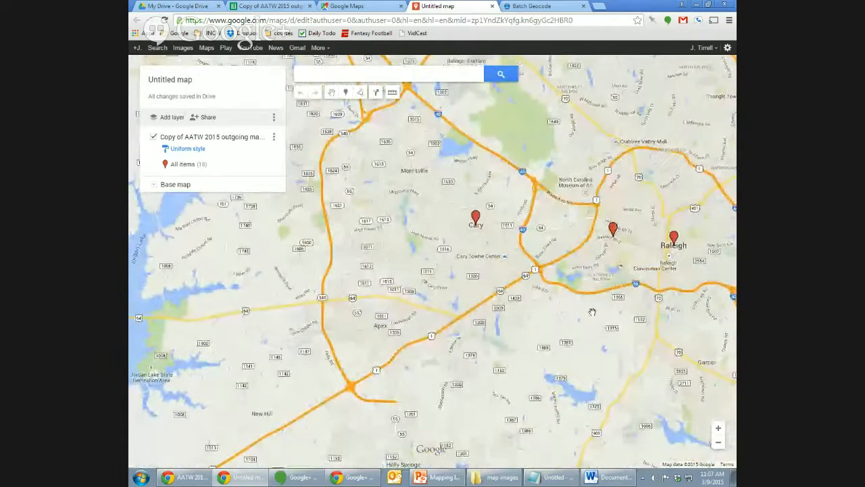
Zoom out through North Carolina and the US until all of North America and California markers show.
left_click(719, 441)
left_click(720, 442)
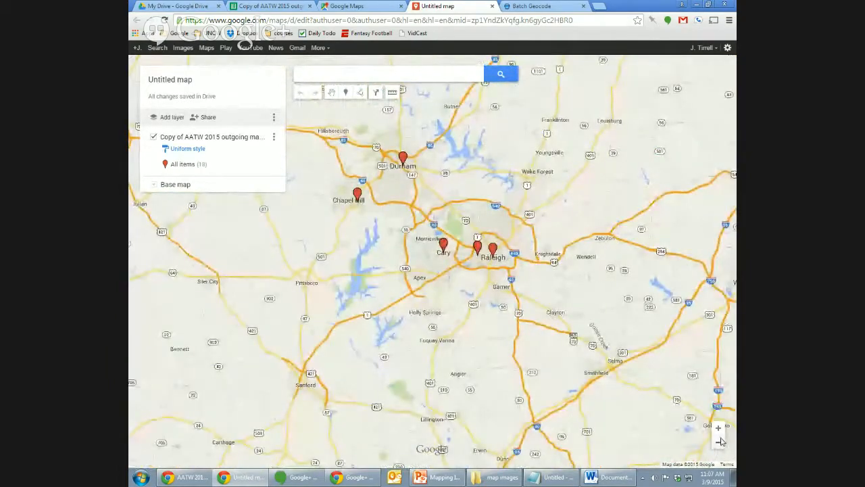
left_click(719, 441)
left_click_drag(502, 380, 644, 391)
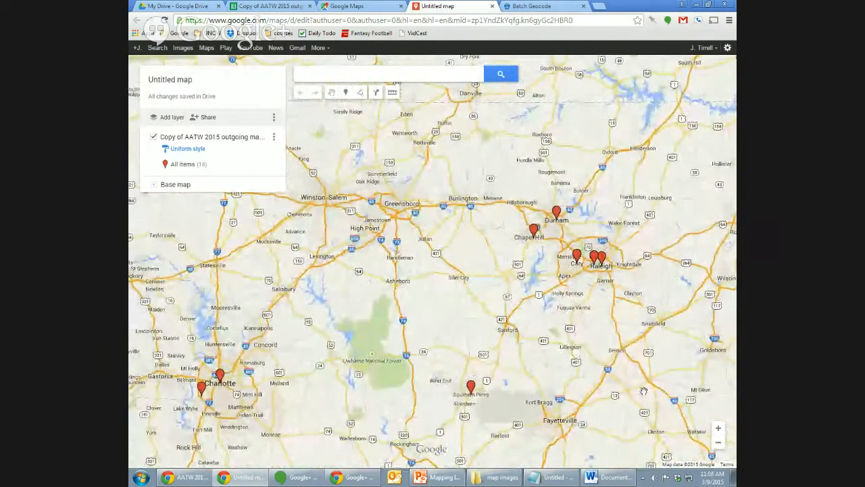
left_click_drag(265, 365, 466, 359)
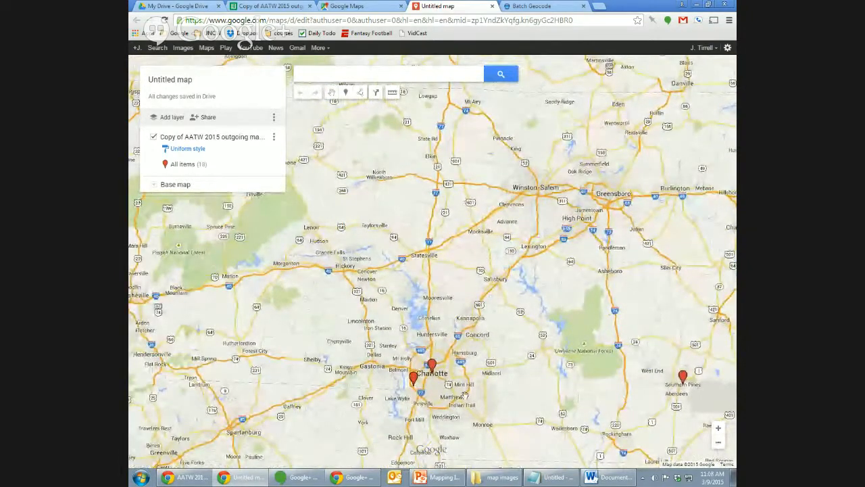
left_click(720, 442)
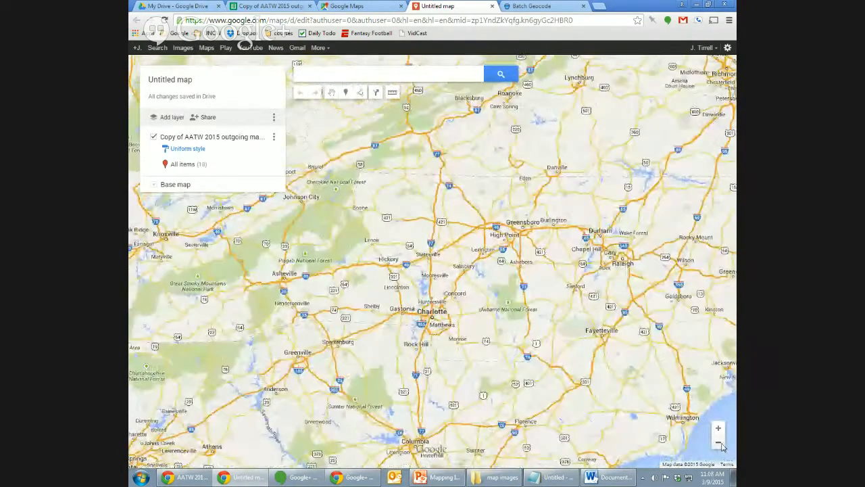
left_click(720, 443)
left_click(719, 442)
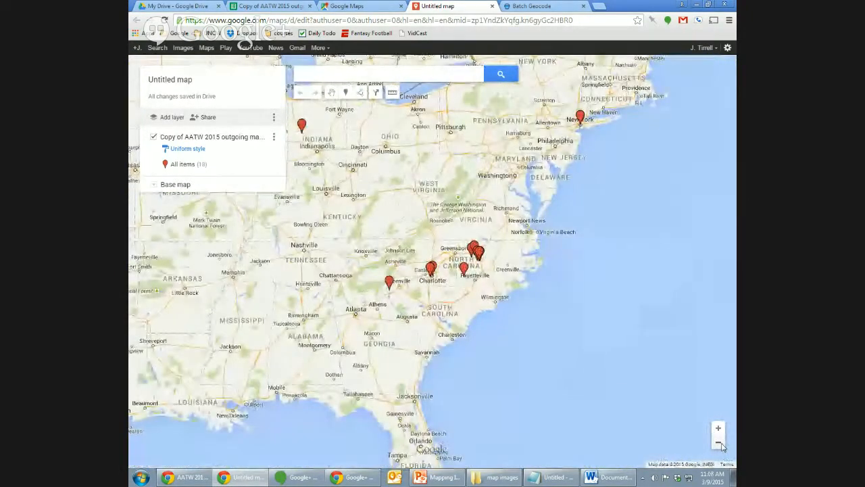
left_click(720, 443)
left_click_drag(601, 438, 688, 436)
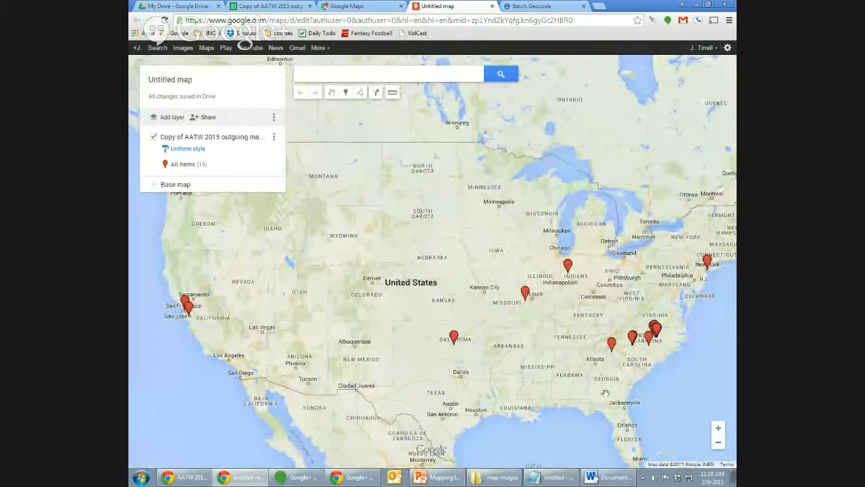
left_click_drag(563, 386, 608, 390)
left_click(719, 442)
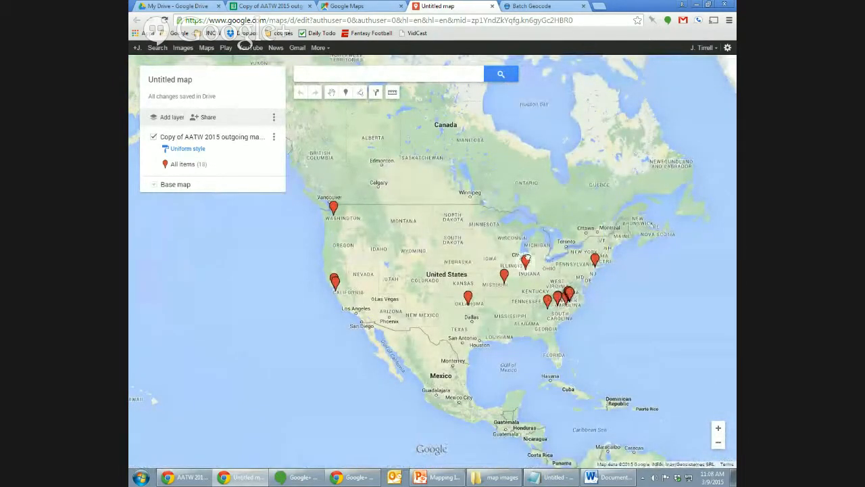
left_click(526, 261)
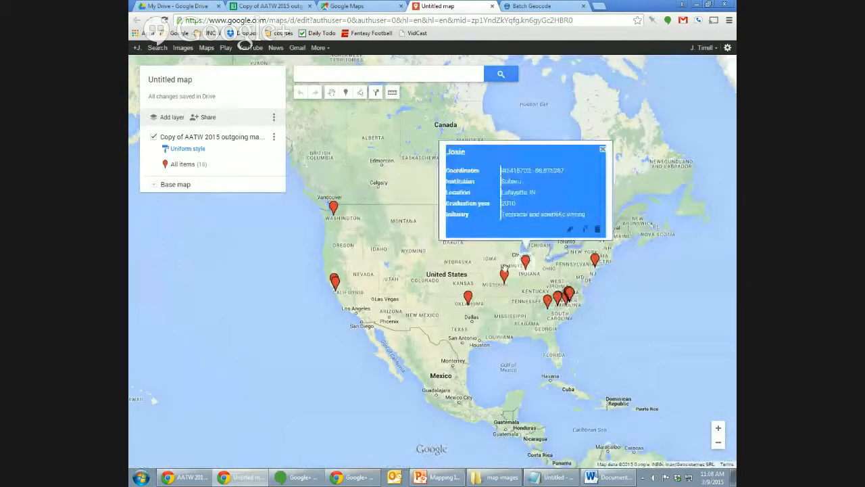
left_click(503, 276)
left_click(469, 295)
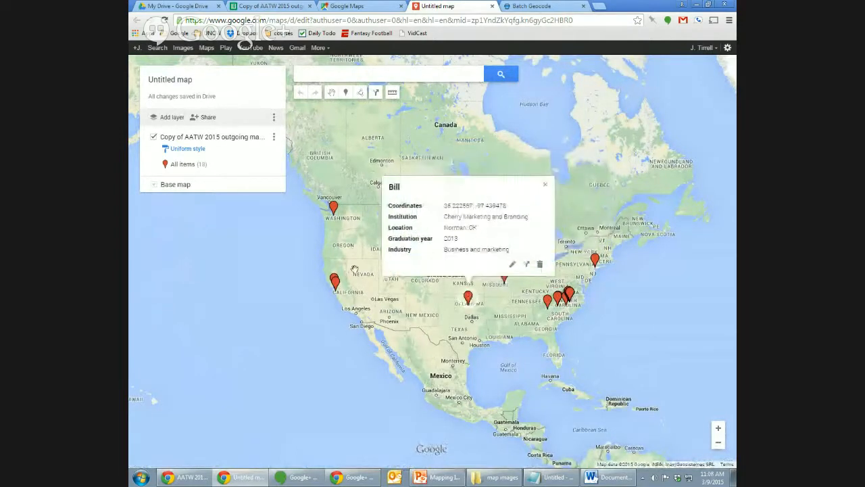
left_click(336, 283)
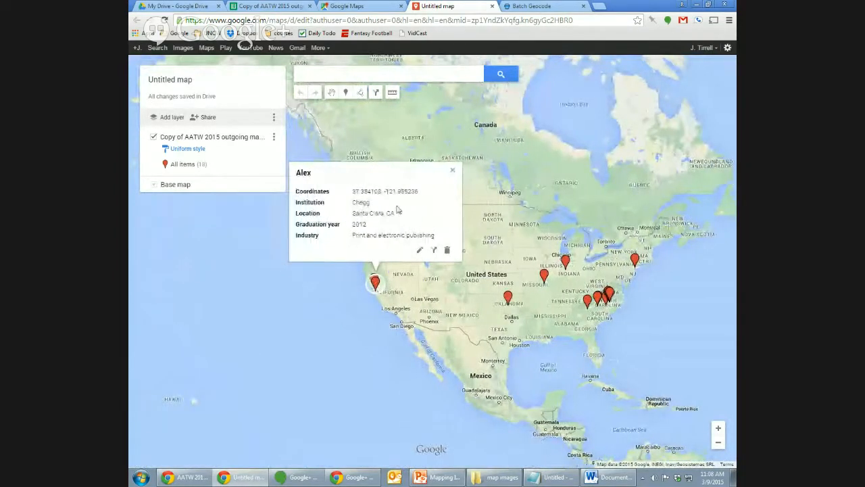
left_click(453, 173)
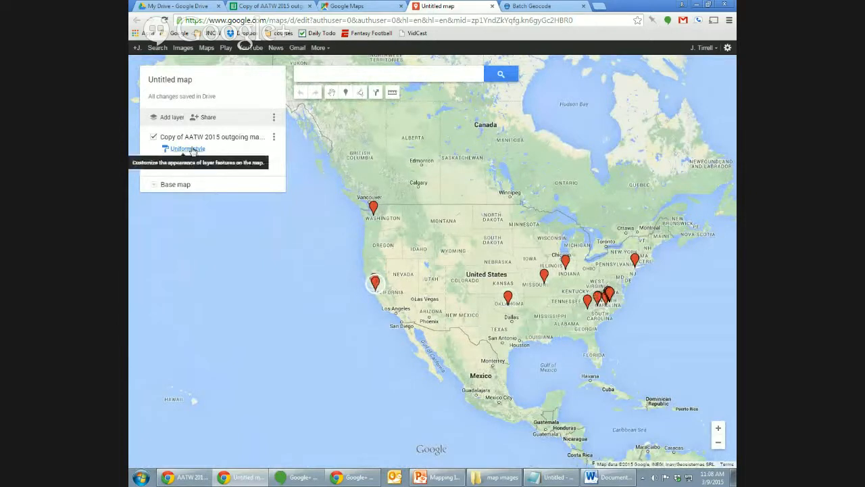
left_click(189, 150)
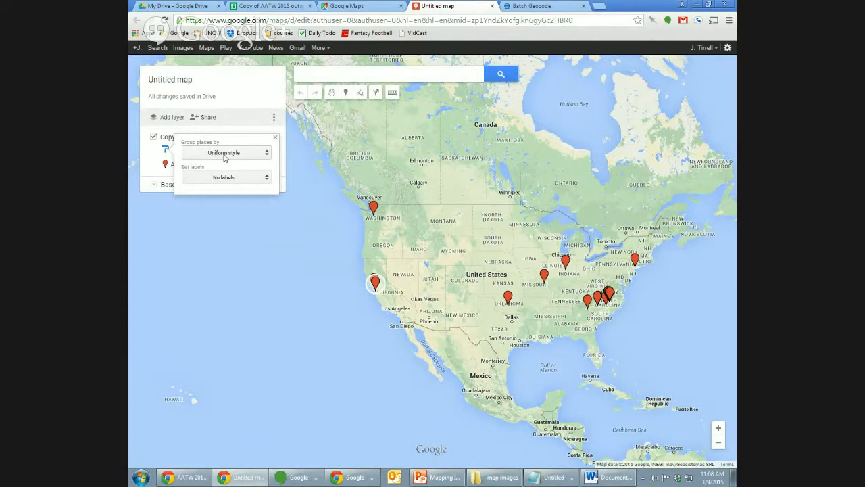
left_click(373, 207)
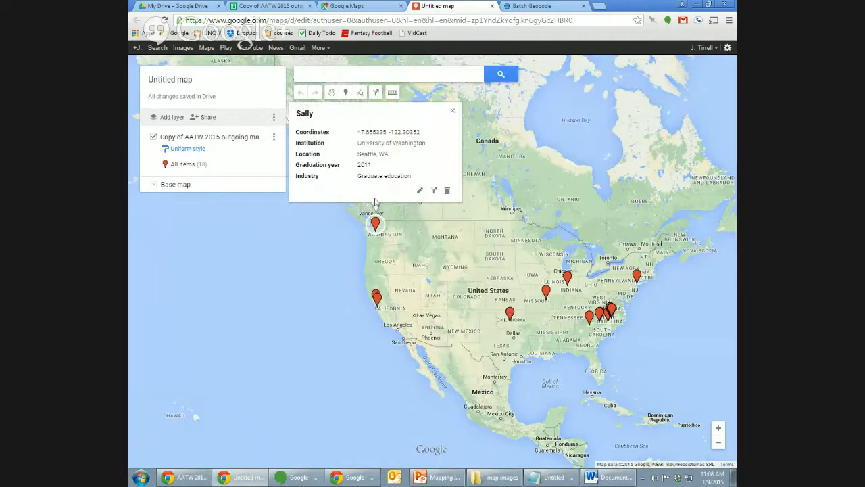
left_click(194, 150)
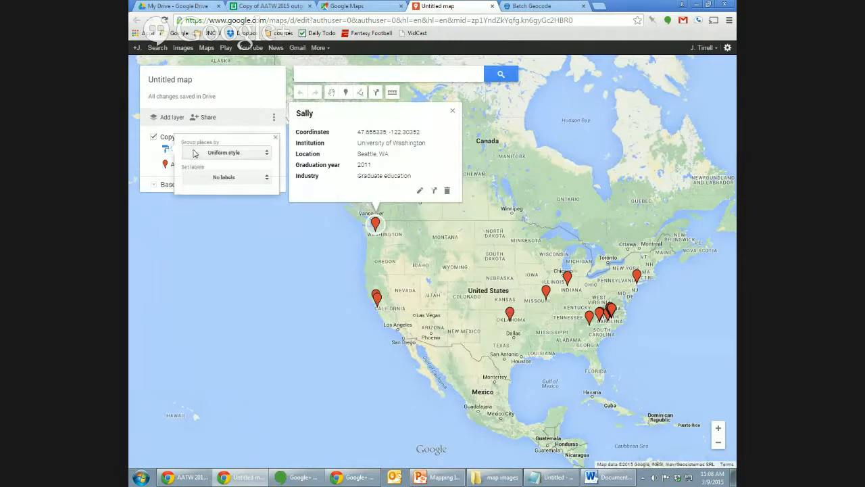
left_click(148, 154)
left_click(190, 166)
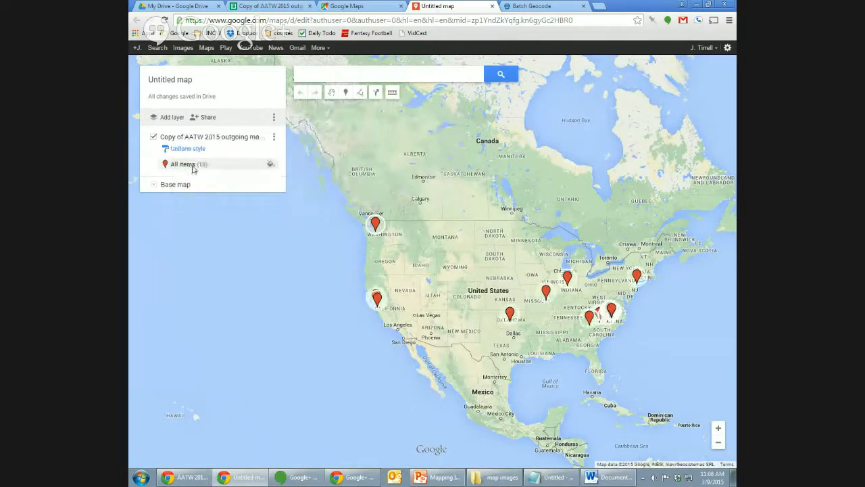
Change all 18 placemarks from red pins to purple circle icons.
left_click(271, 166)
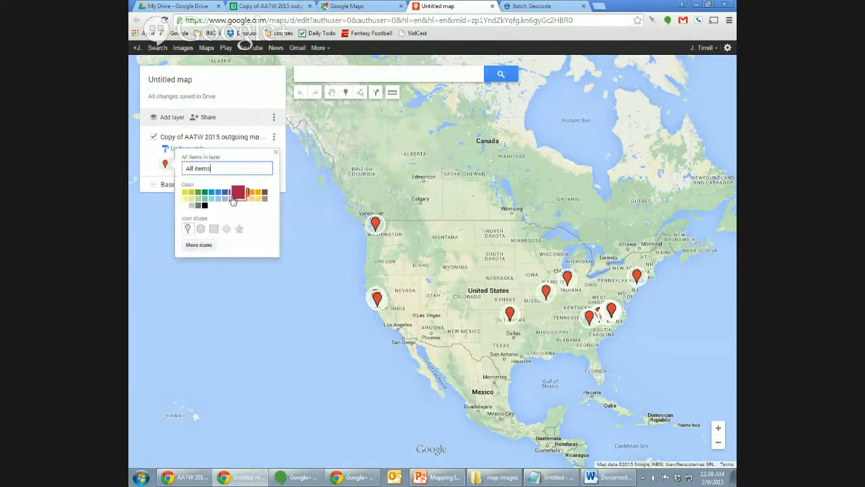
left_click(201, 228)
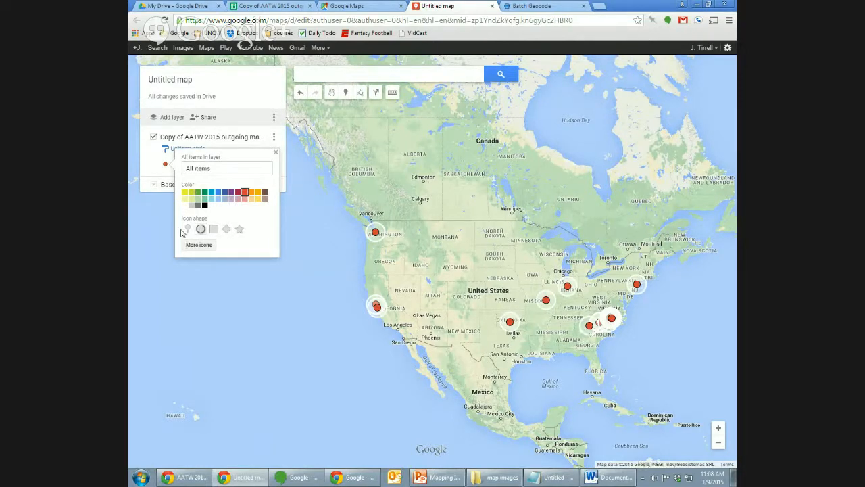
left_click(188, 229)
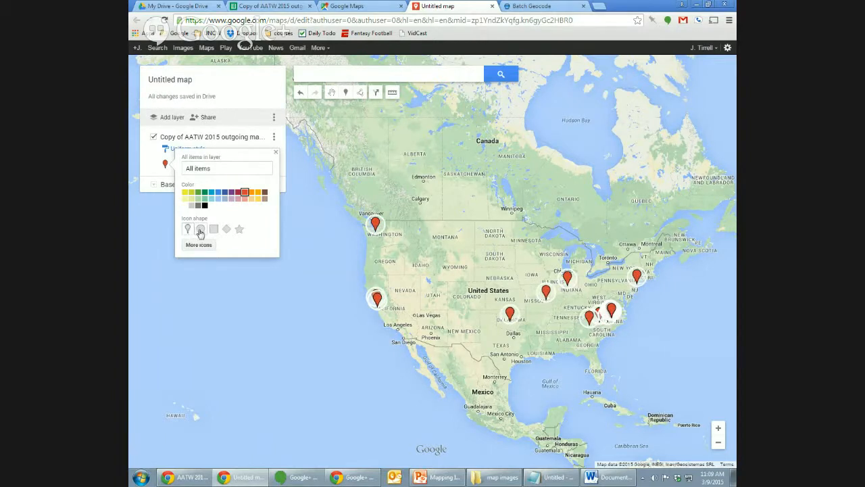
left_click(200, 231)
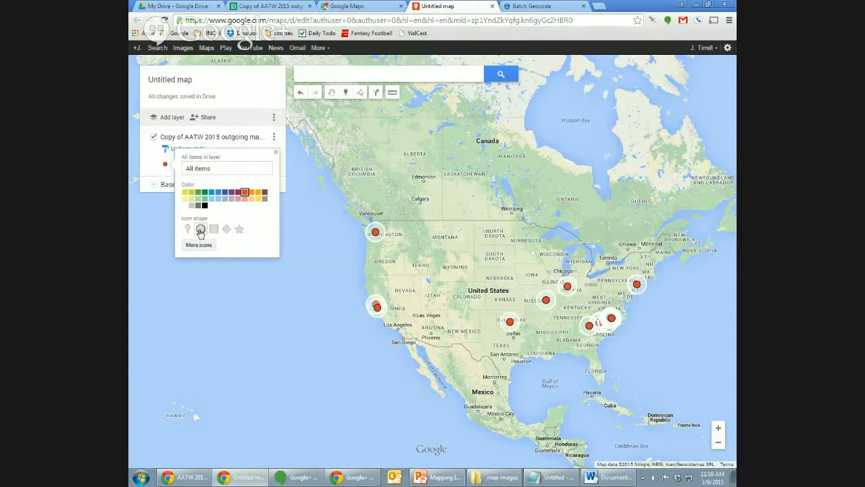
left_click(230, 192)
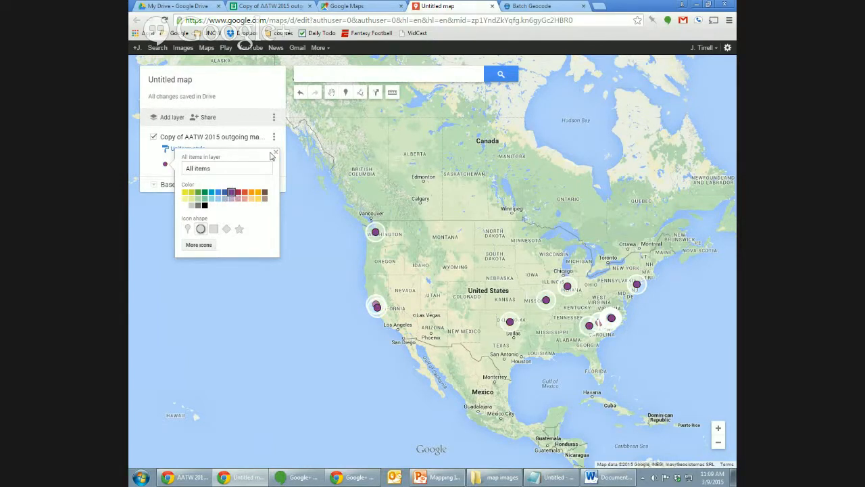
left_click(275, 153)
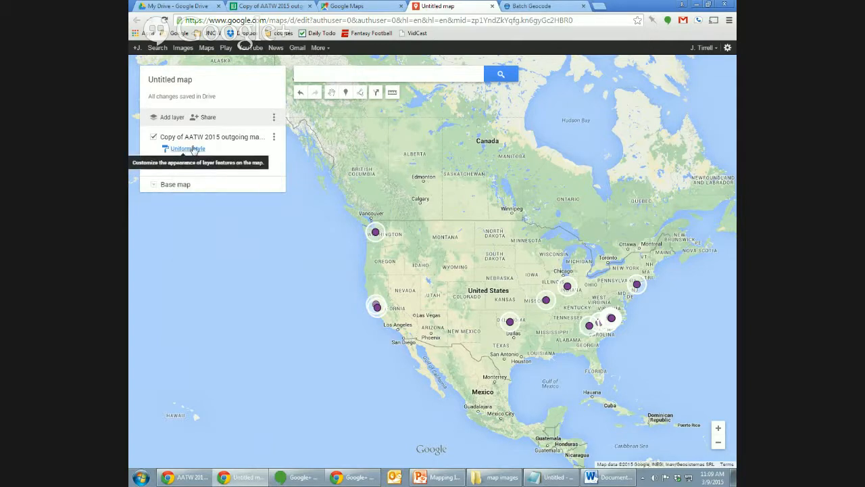
Group the layer's places by the Graduation year column, colouring each year differently.
left_click(194, 150)
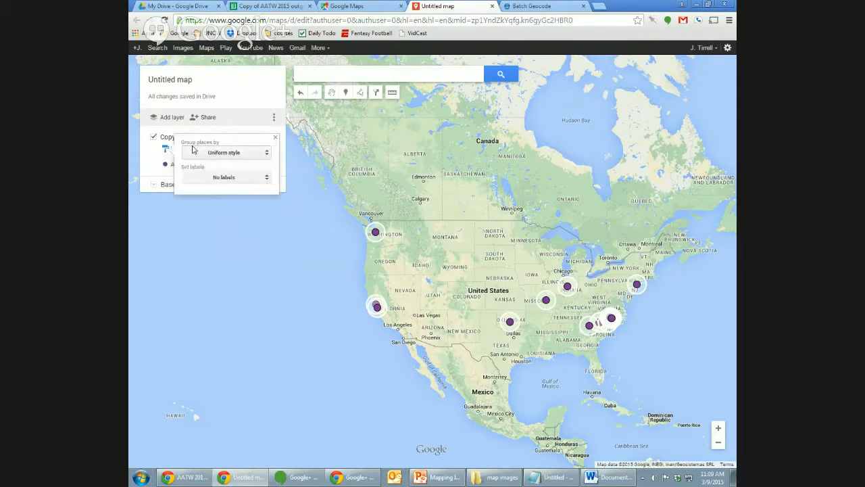
left_click(256, 156)
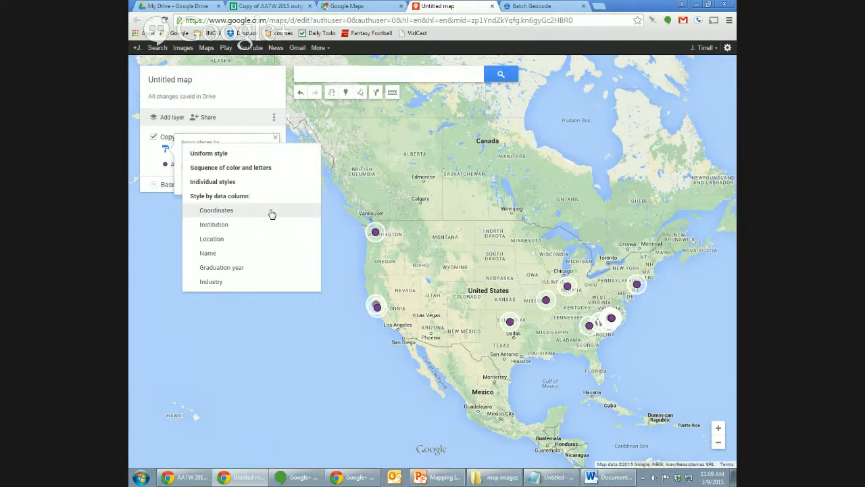
left_click(267, 270)
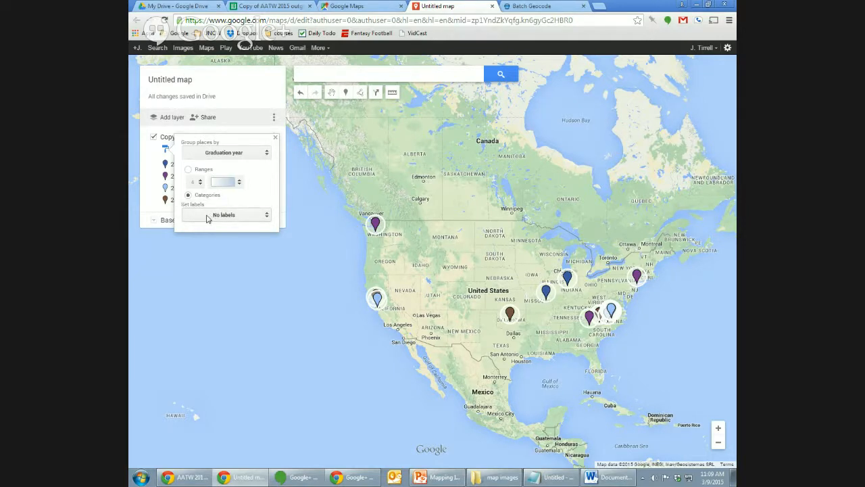
Colour the 2010 graduation-year markers yellow and the 2011 markers green.
left_click(275, 138)
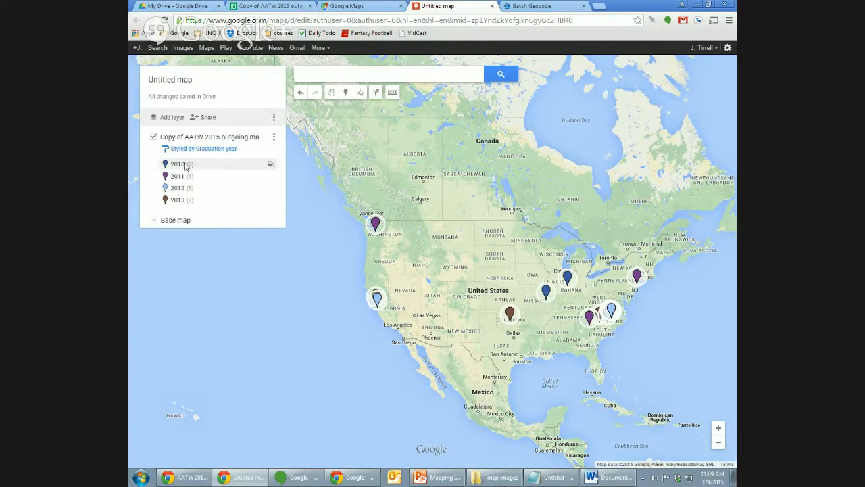
left_click(270, 165)
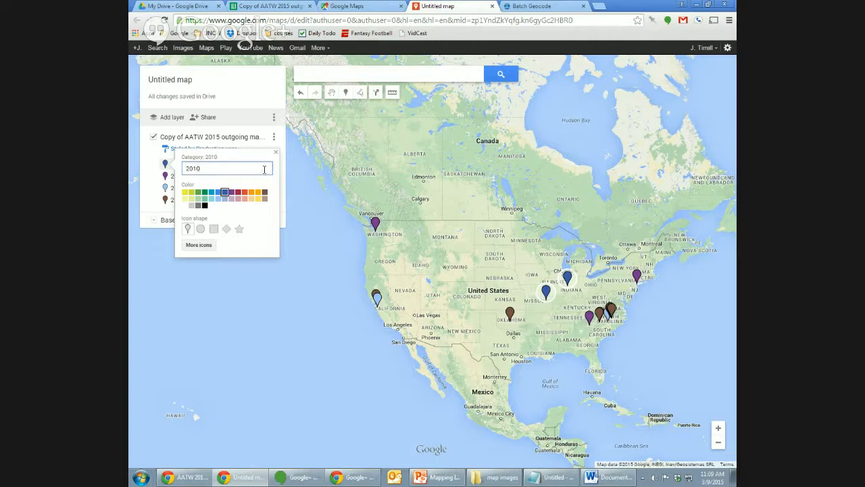
left_click(185, 192)
left_click(156, 186)
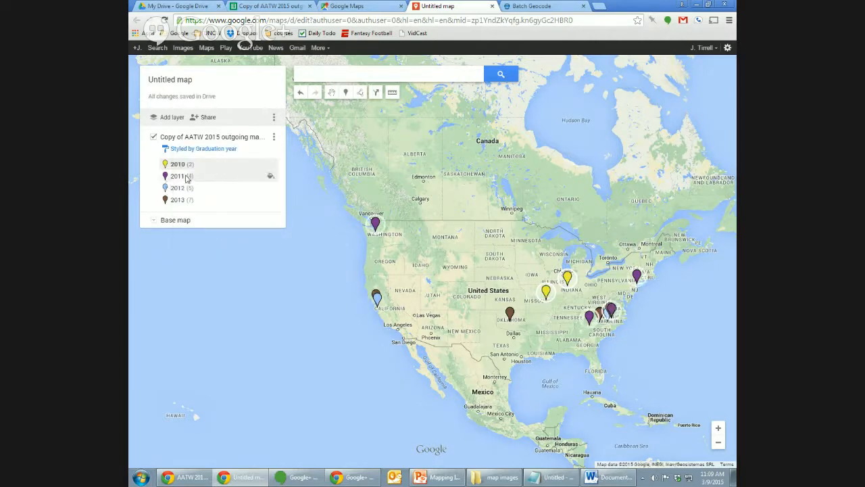
left_click(271, 177)
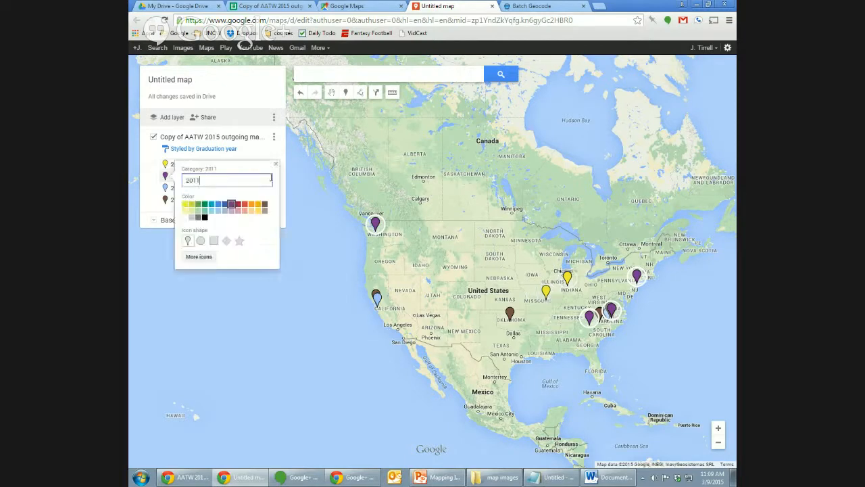
left_click(198, 203)
left_click(150, 204)
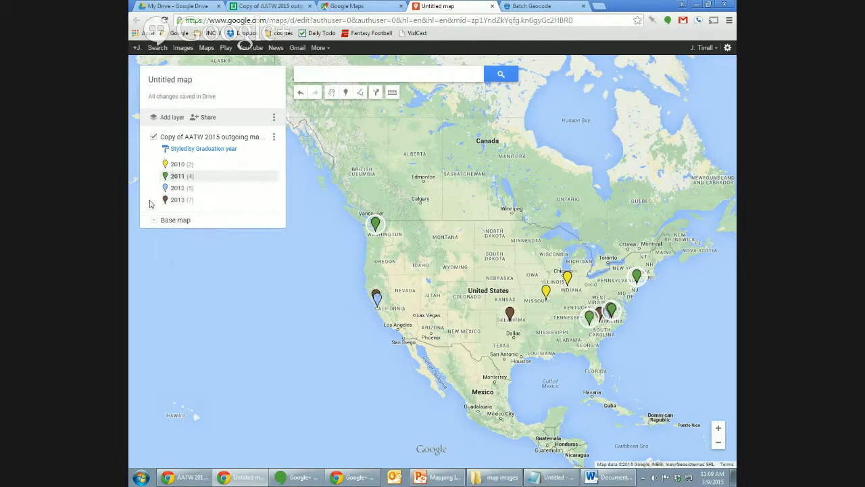
Colour the 2012 markers blue and the 2013 markers red.
left_click(271, 188)
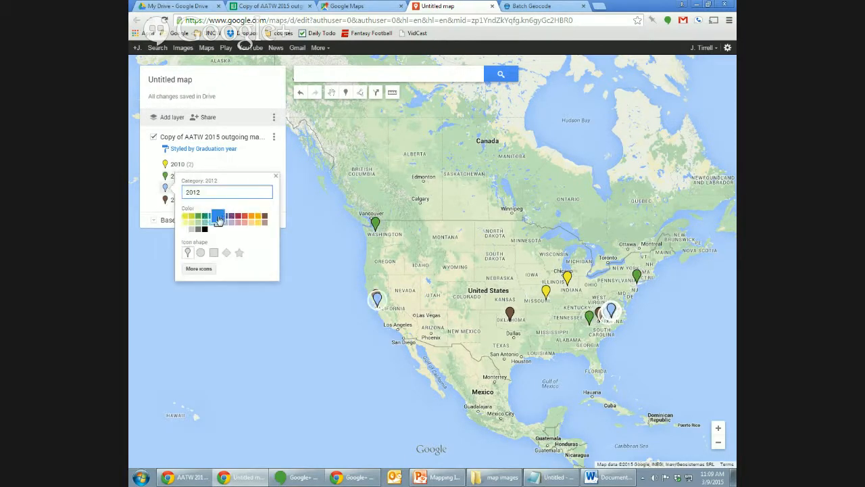
left_click(217, 215)
left_click(146, 208)
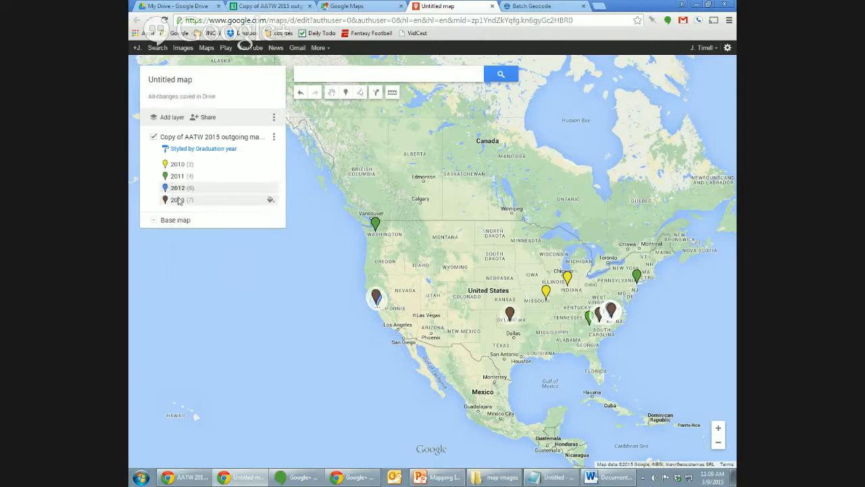
left_click(271, 200)
left_click(245, 230)
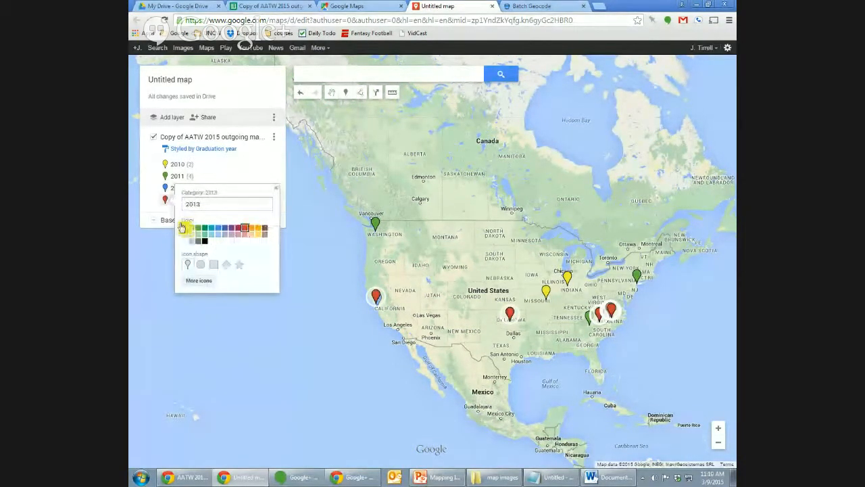
left_click(147, 197)
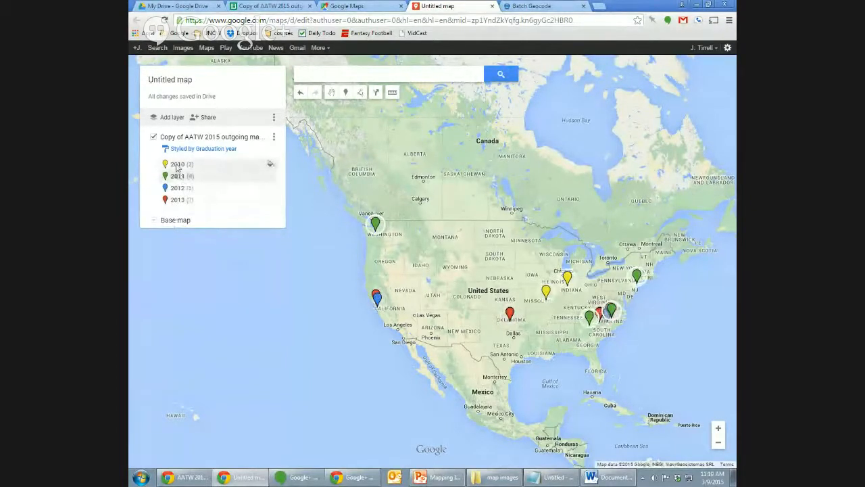
left_click(215, 150)
Group the places by Industry and preview the Government, publishing and Other categories.
left_click(228, 156)
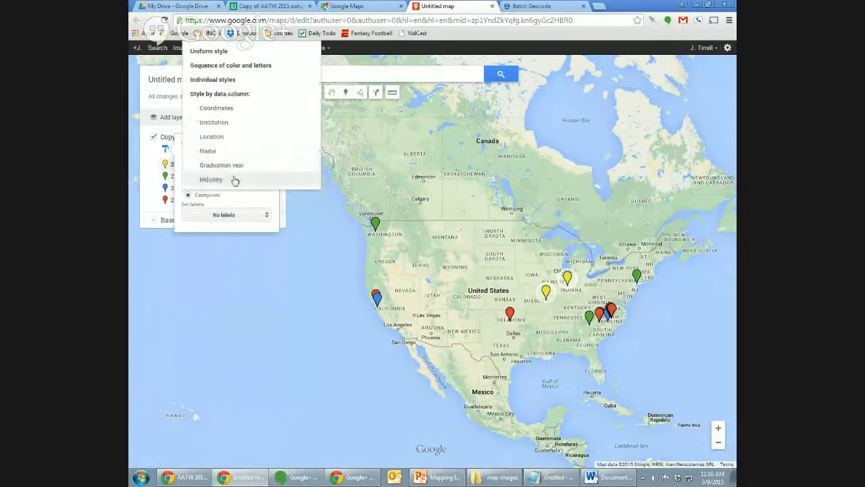
left_click(230, 179)
left_click(148, 206)
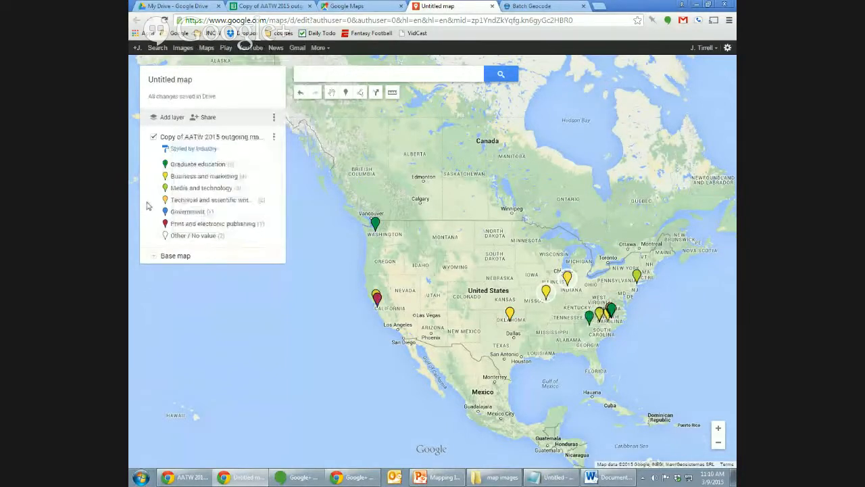
left_click(205, 211)
left_click(204, 221)
left_click(204, 235)
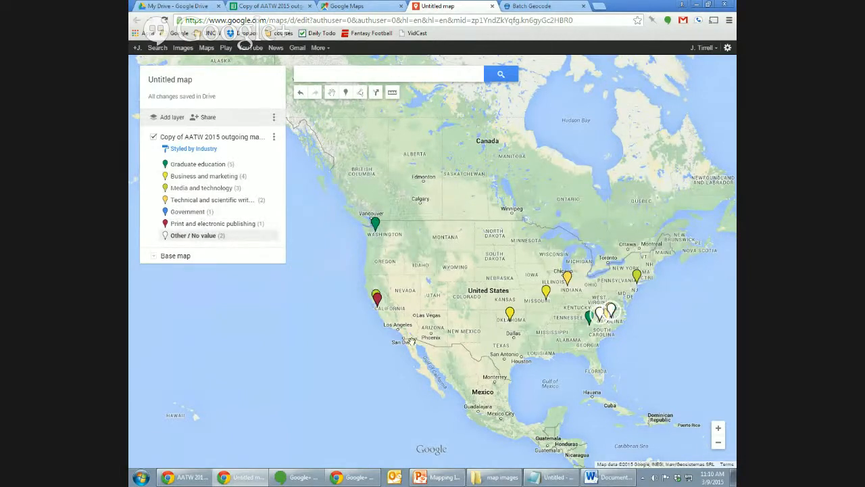
Centre the map on North America and open the Norman, OK place's details card.
double_click(628, 337)
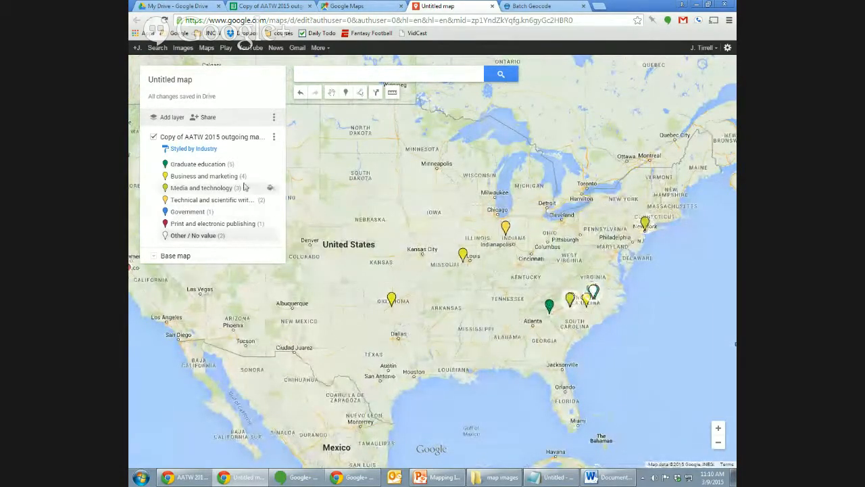
left_click(718, 442)
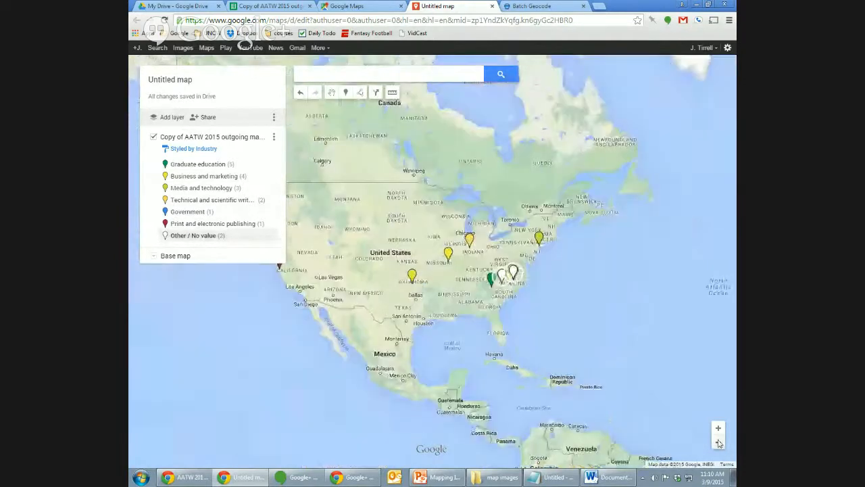
left_click_drag(572, 330, 631, 357)
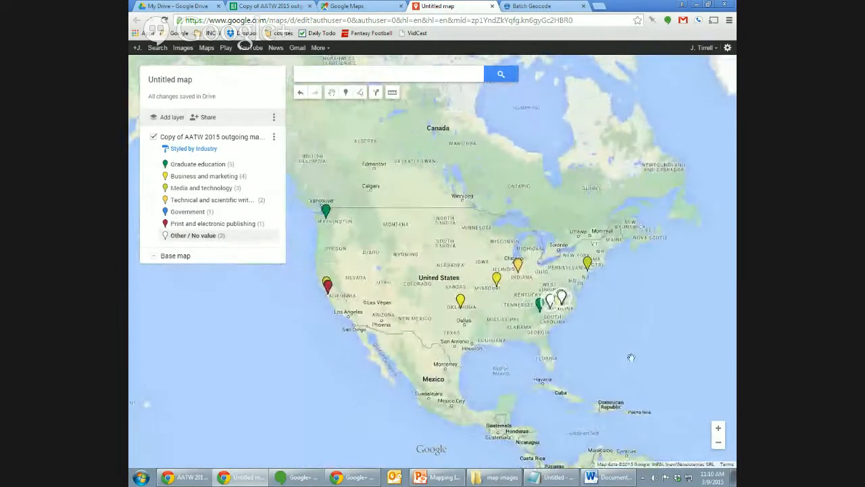
left_click(460, 298)
left_click(486, 231)
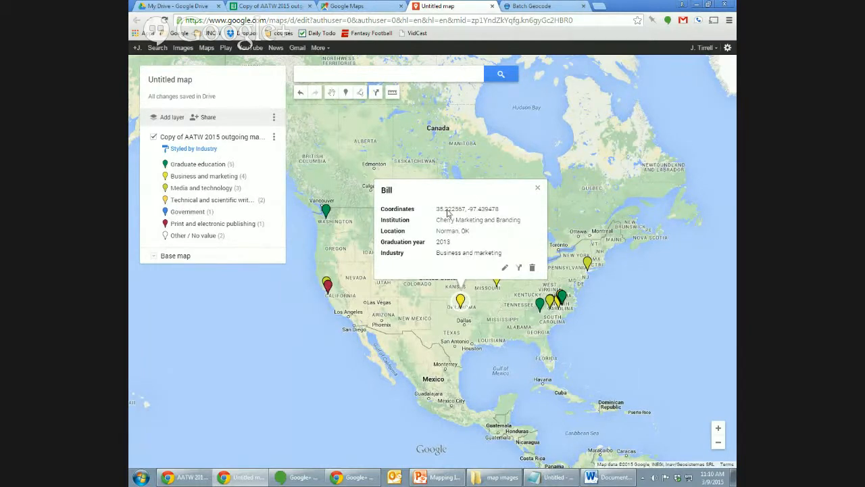
Remove the Coordinates field from the place's info card and save.
left_click(505, 270)
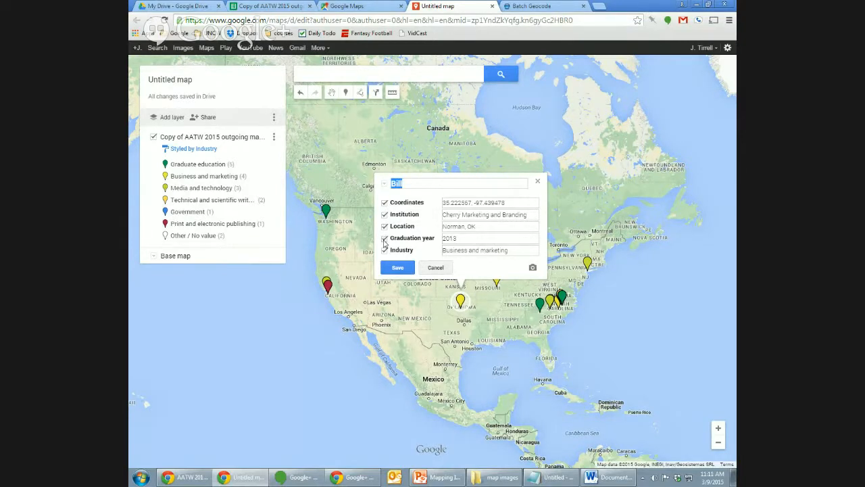
left_click(385, 203)
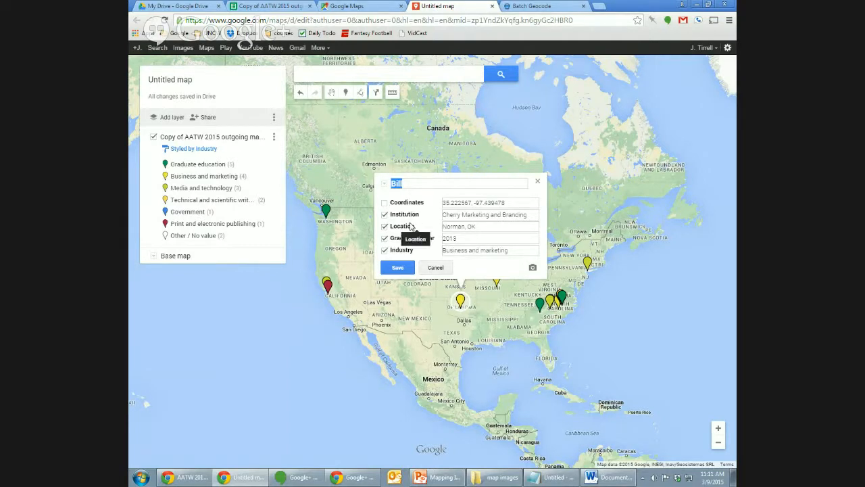
left_click(398, 267)
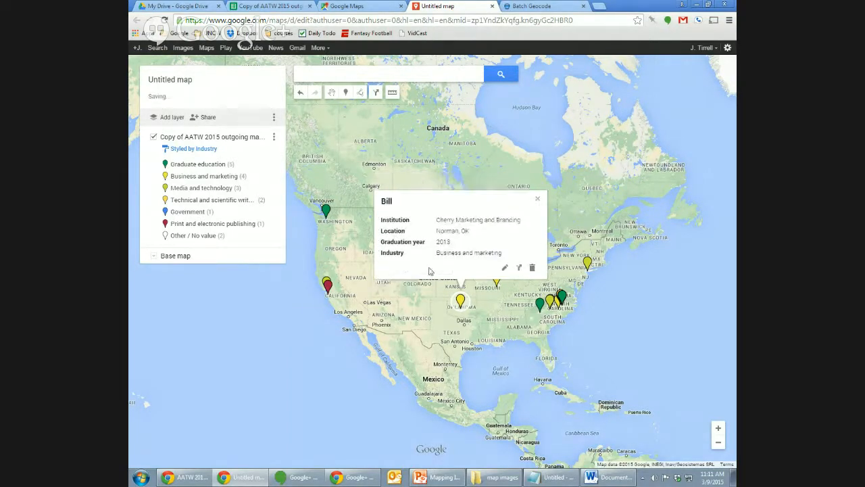
Check the South Carolina, Emeryville CA and Indiana places' info cards, then close them.
left_click(540, 304)
left_click(327, 284)
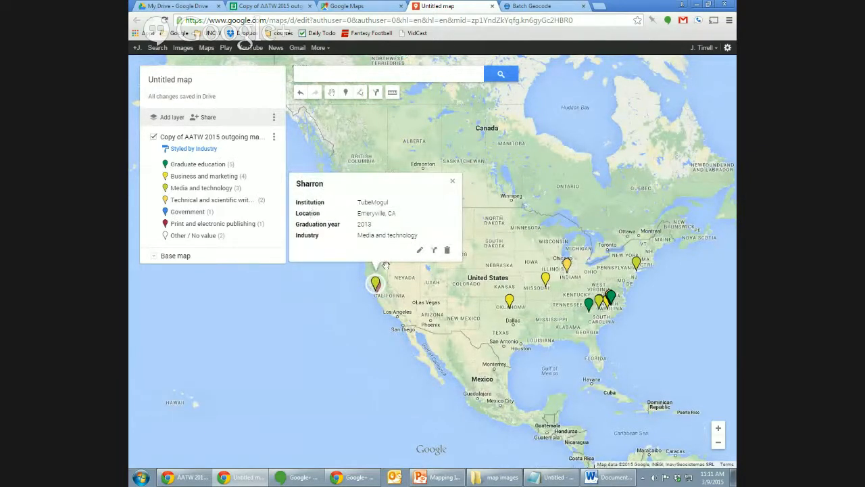
left_click(454, 182)
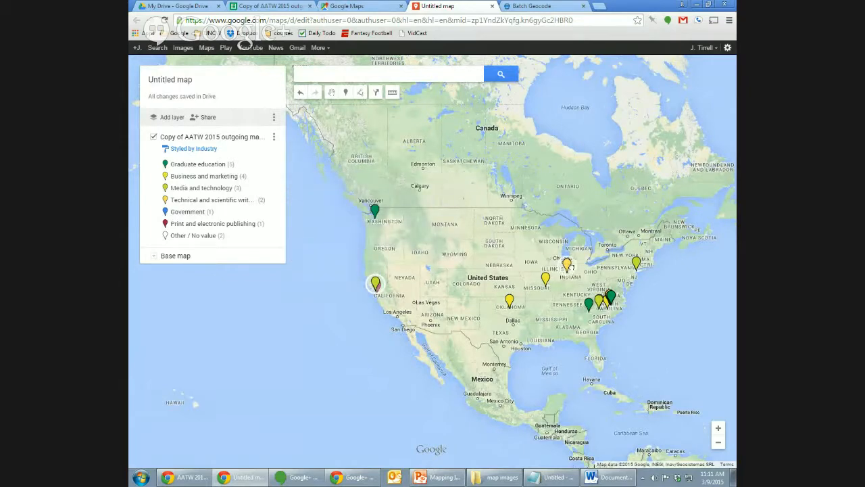
left_click(568, 267)
left_click(590, 306)
left_click(648, 302)
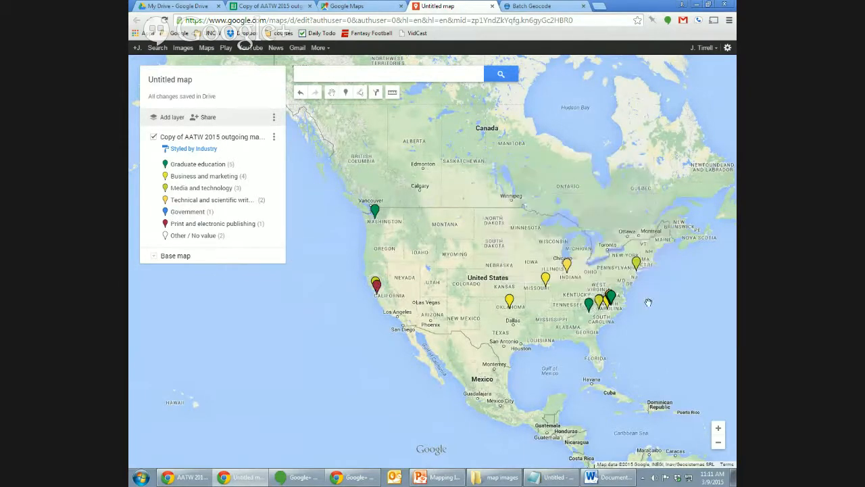
left_click_drag(654, 304, 663, 307)
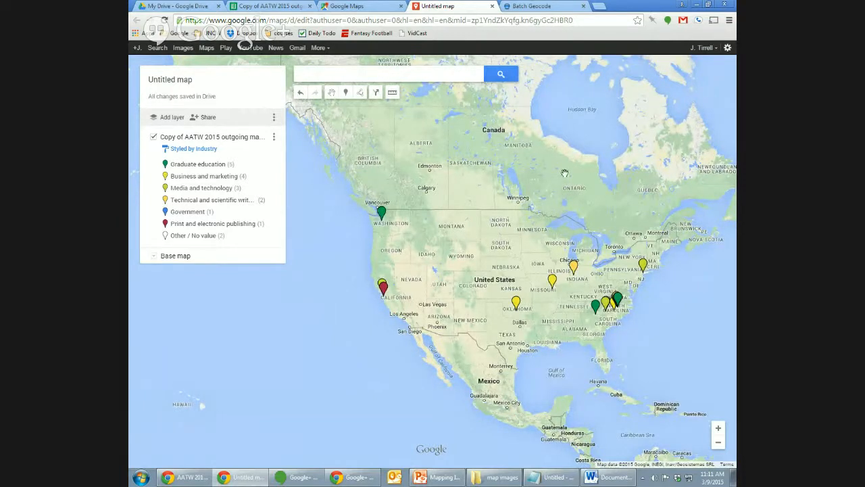
left_click(727, 48)
left_click(562, 79)
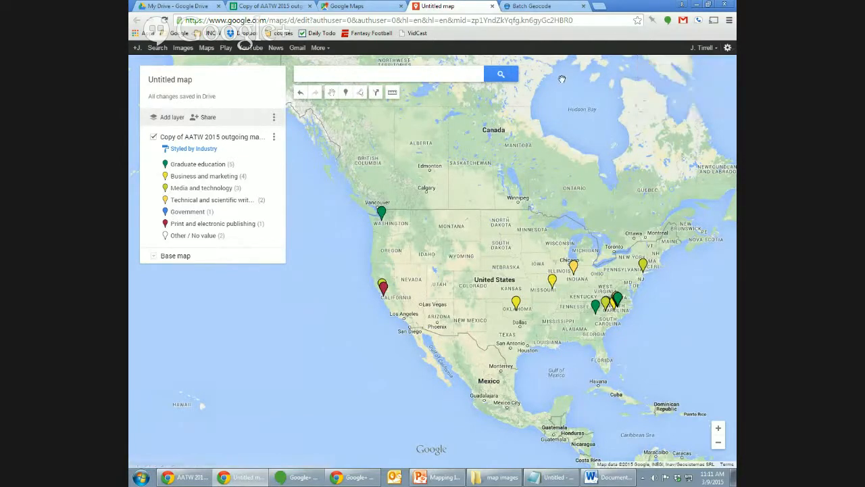
Try satellite, terrain, light, dark and grey base maps, settling on the tan-land Simple Atlas style.
left_click(153, 256)
left_click(215, 285)
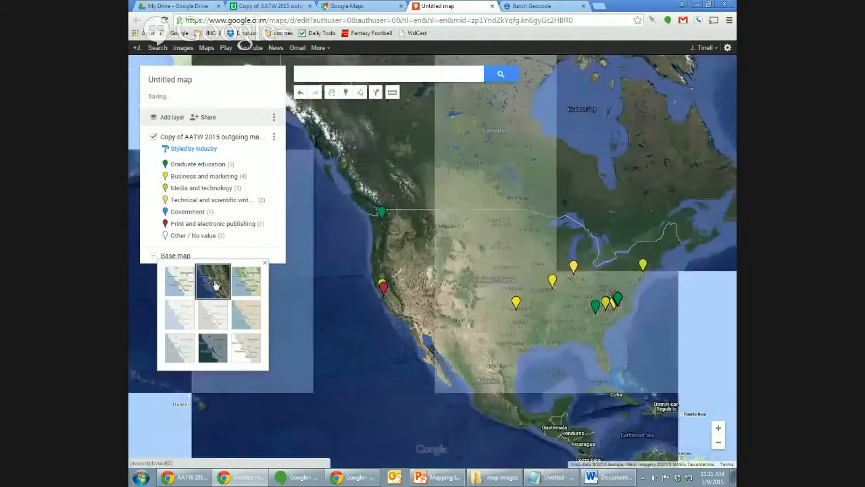
left_click(249, 285)
left_click(246, 314)
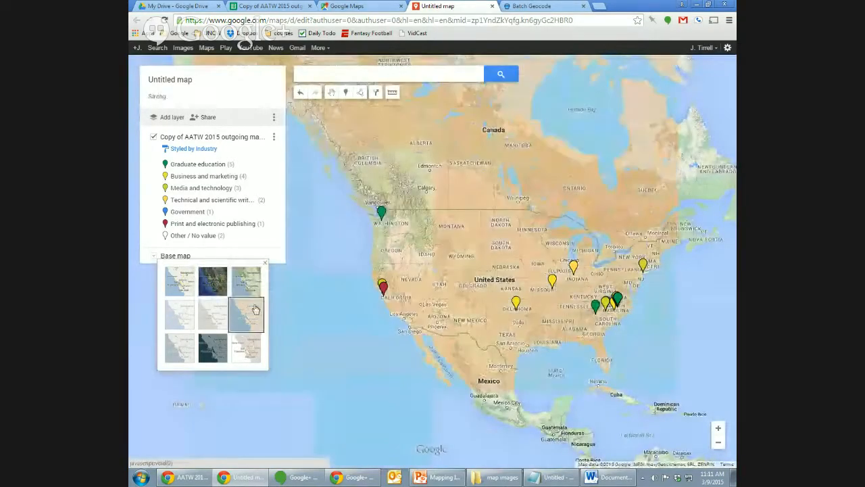
left_click(244, 351)
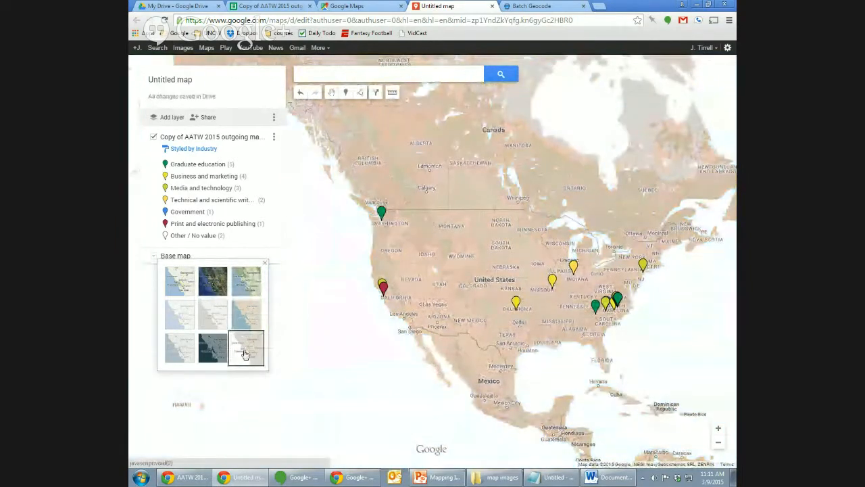
left_click(212, 352)
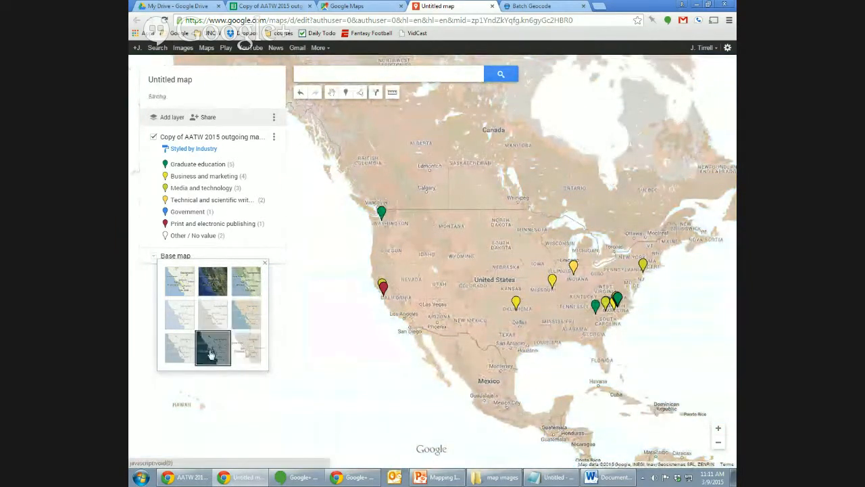
left_click(181, 350)
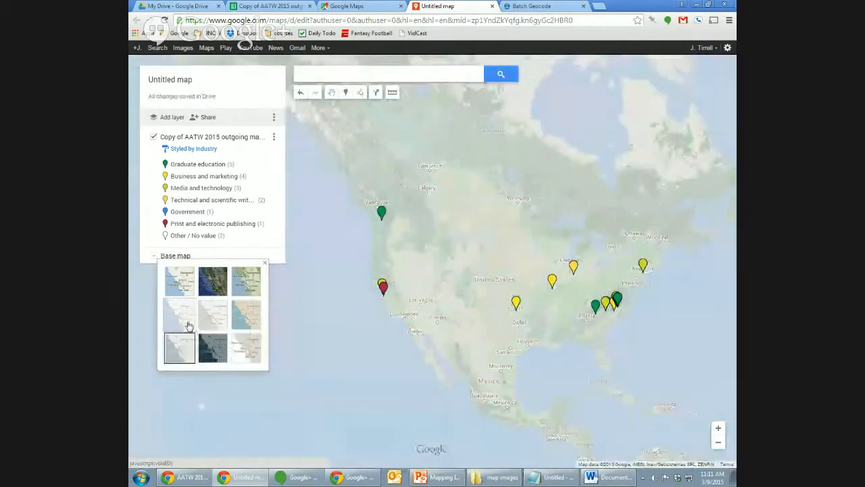
left_click(189, 325)
left_click(217, 321)
left_click(246, 322)
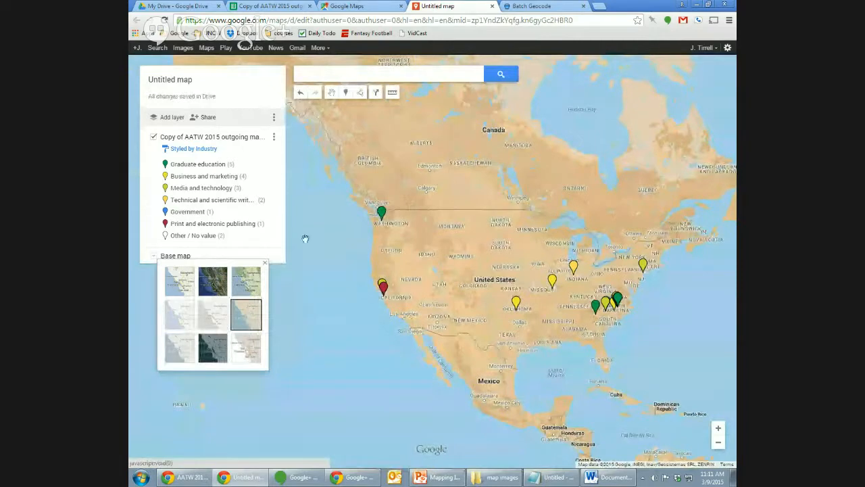
Save the map's title, attempt to embed it, and dismiss the map-not-public warning.
left_click(209, 118)
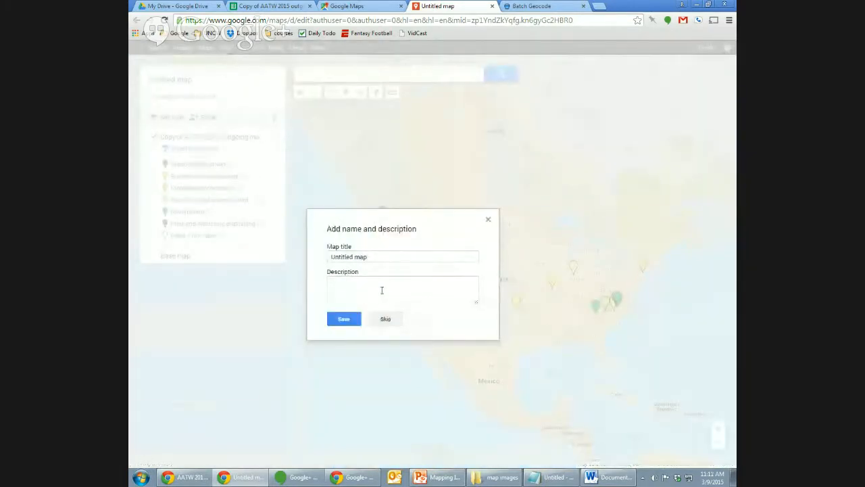
double_click(362, 256)
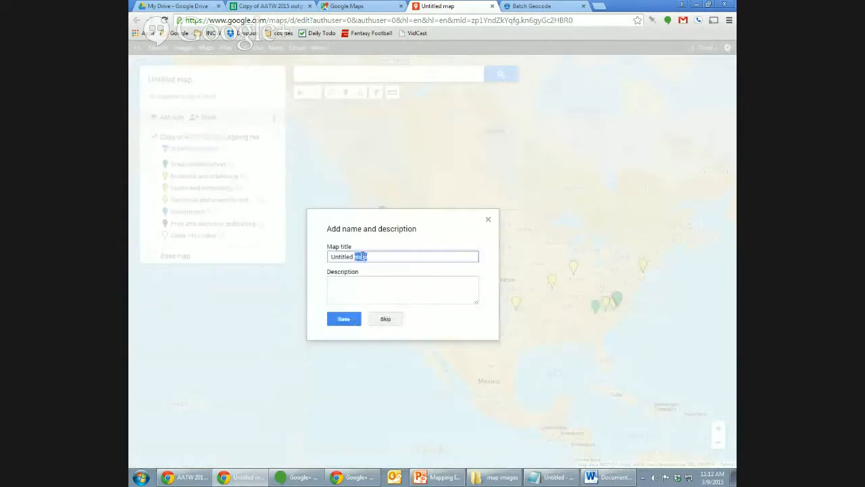
left_click(346, 318)
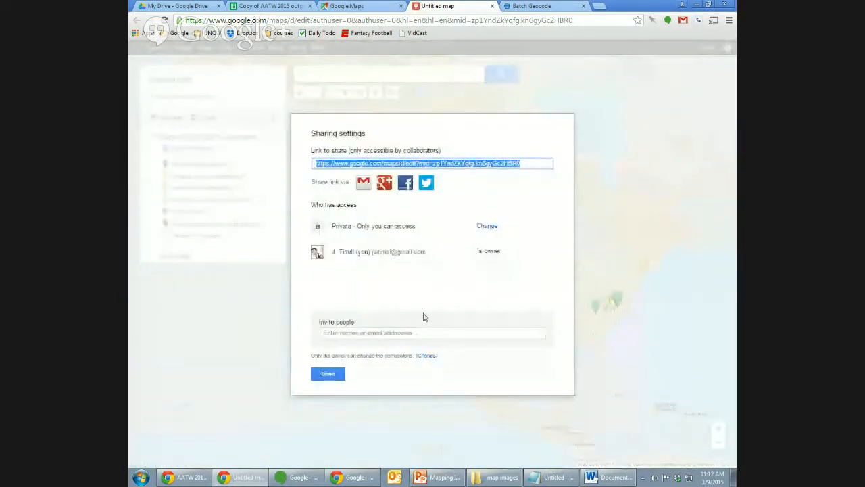
left_click(331, 374)
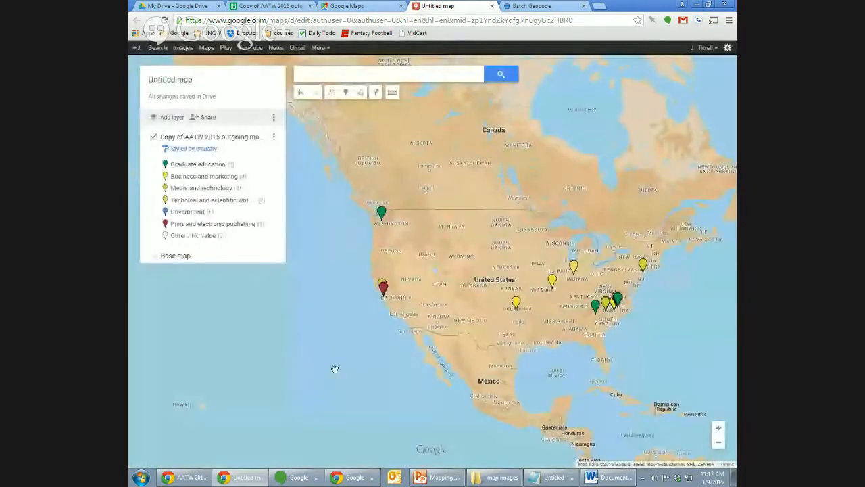
left_click(272, 118)
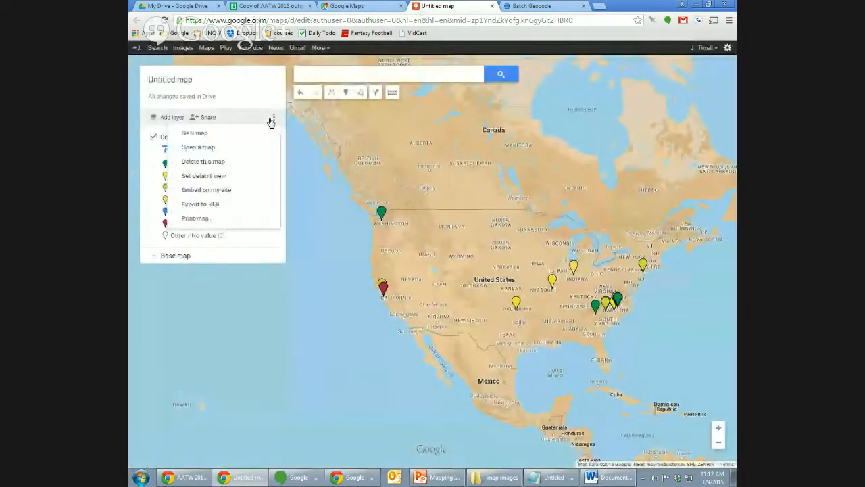
left_click(265, 191)
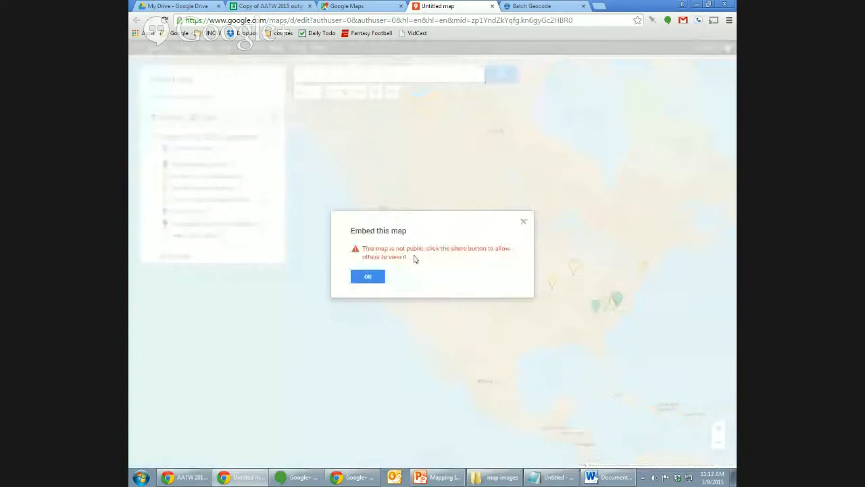
left_click(367, 276)
Set link sharing to Public on the web, save, and open a new tab for the link.
left_click(207, 118)
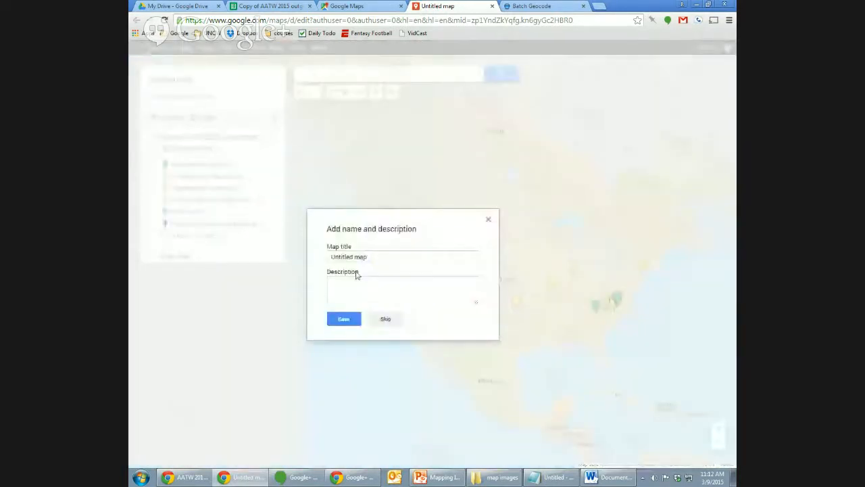
left_click(343, 318)
left_click(498, 231)
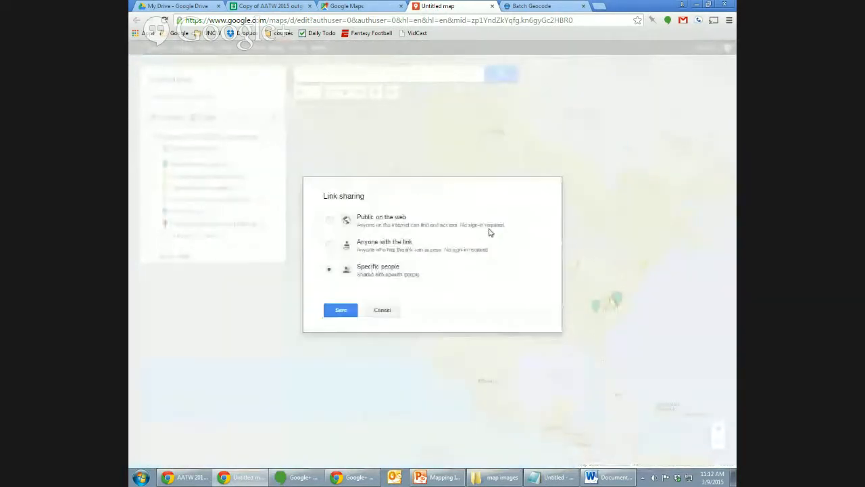
left_click(329, 220)
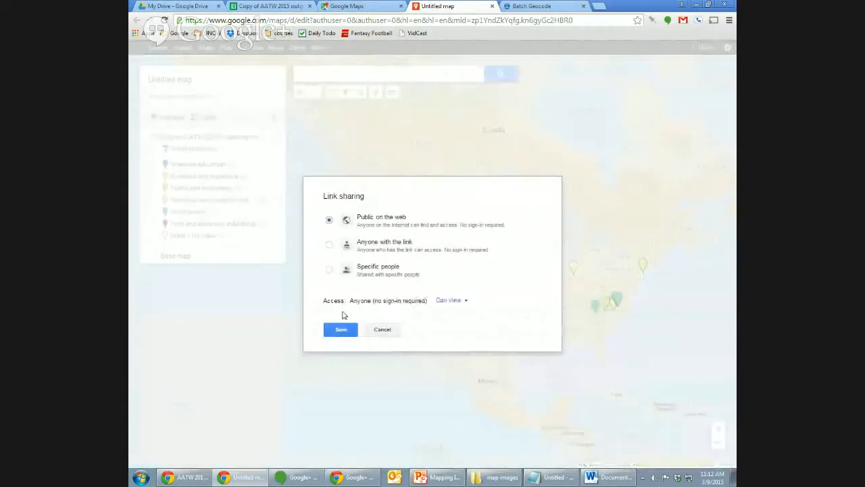
left_click(344, 331)
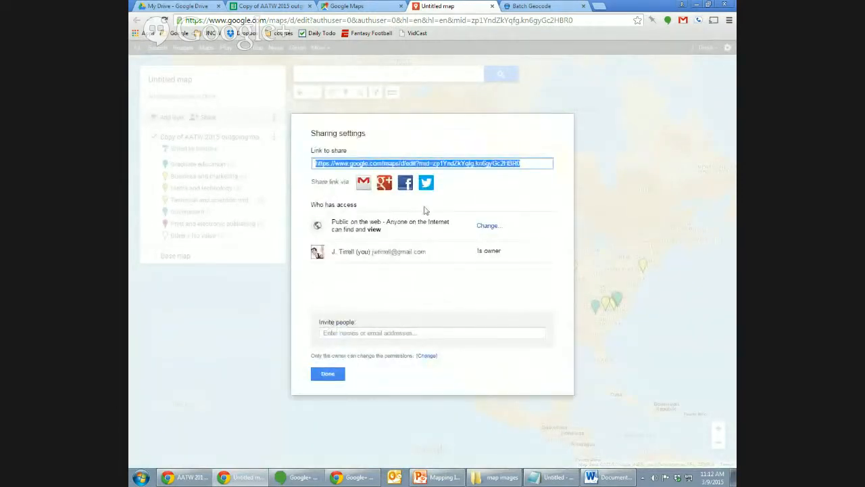
left_click(282, 280)
key("ctrl+t")
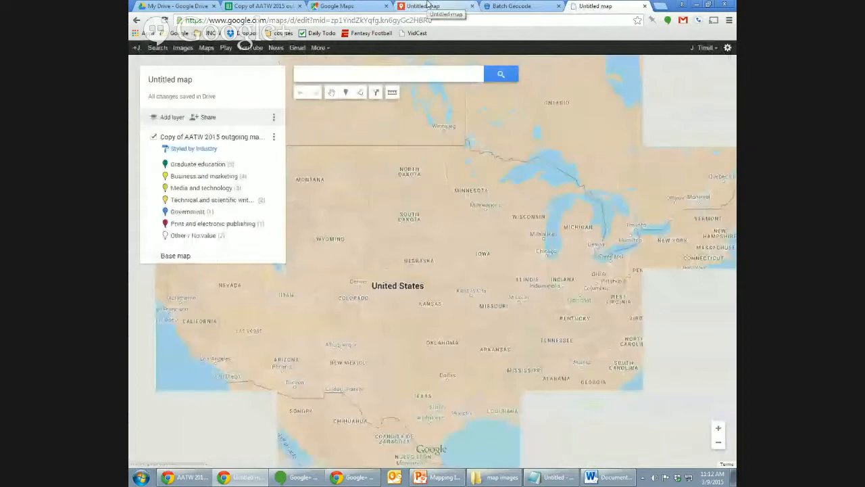
Return to the map tab and view the Embed on my site code for the public map.
left_click(428, 5)
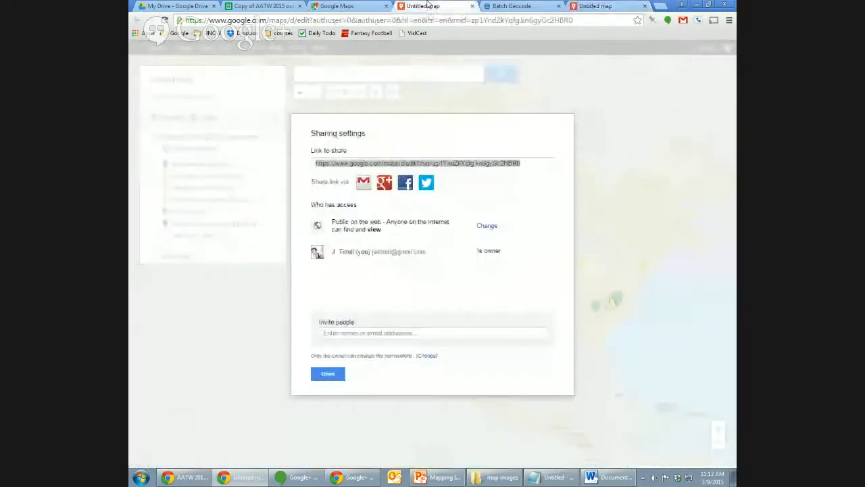
left_click(322, 374)
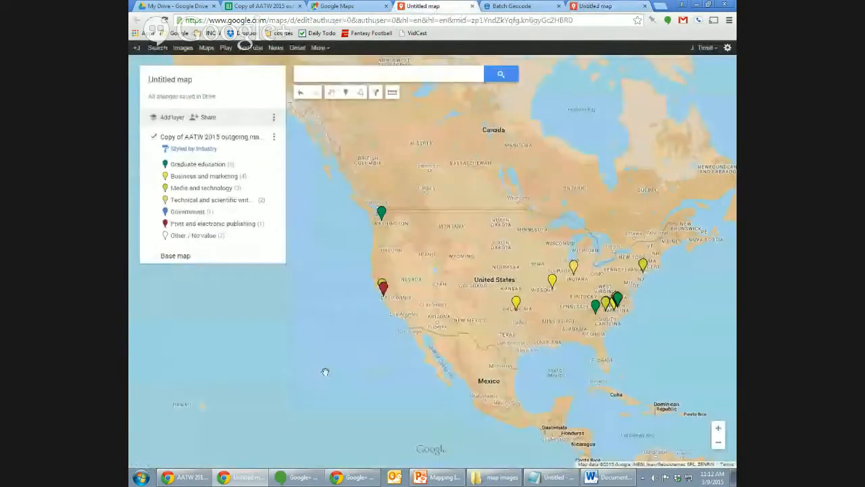
left_click(274, 119)
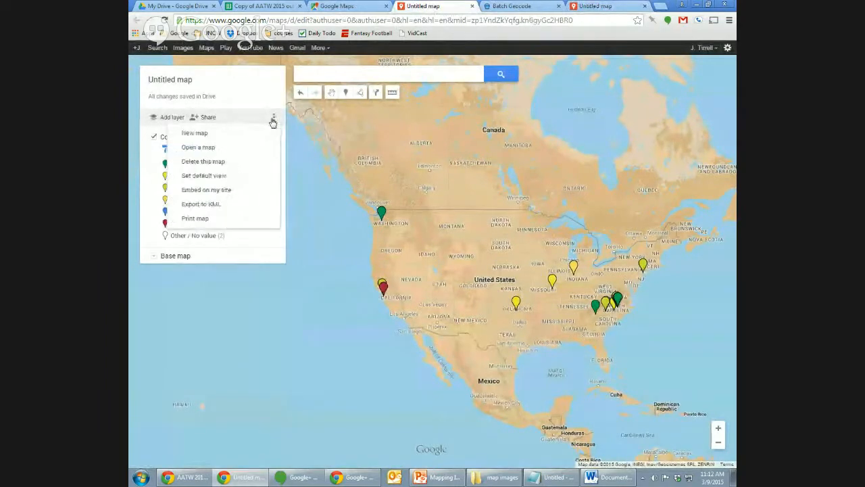
left_click(245, 191)
left_click(384, 299)
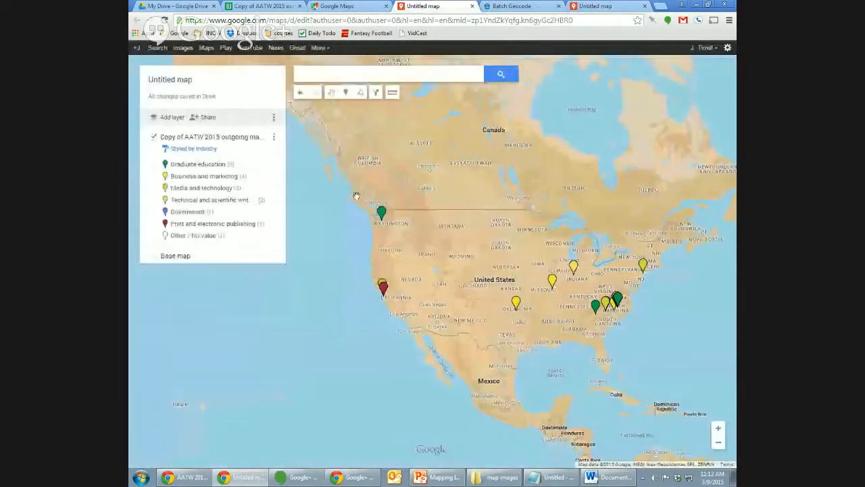
left_click(274, 120)
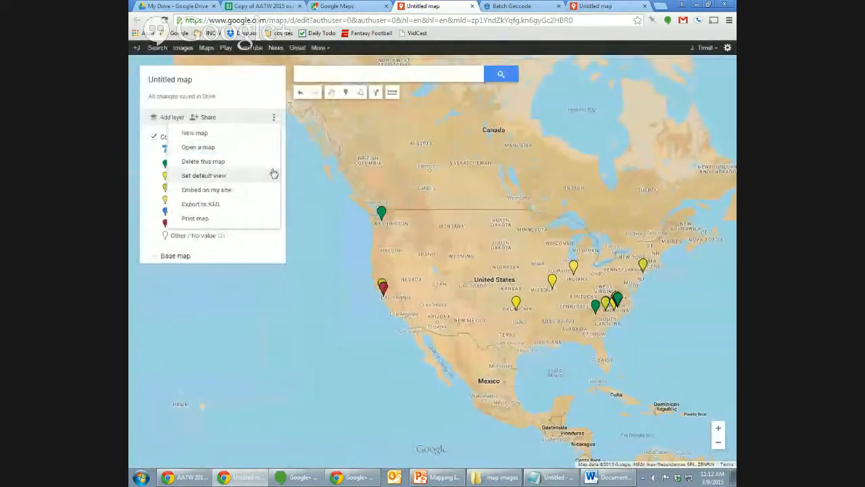
left_click(257, 217)
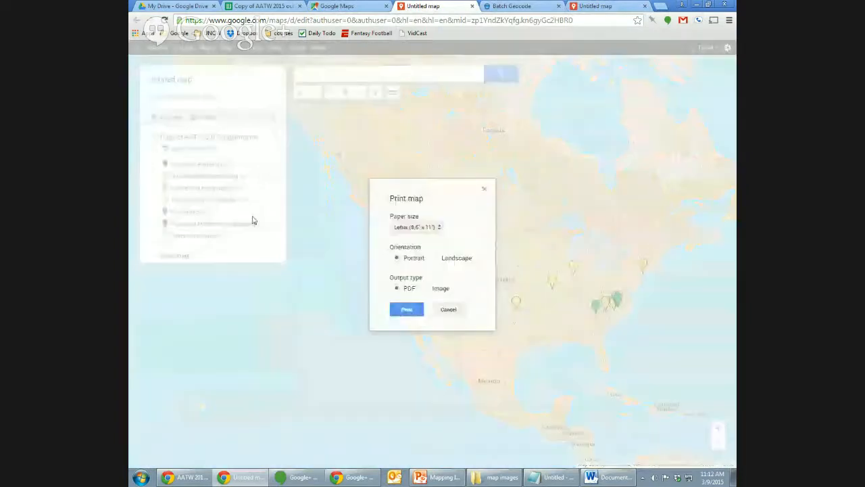
left_click(408, 289)
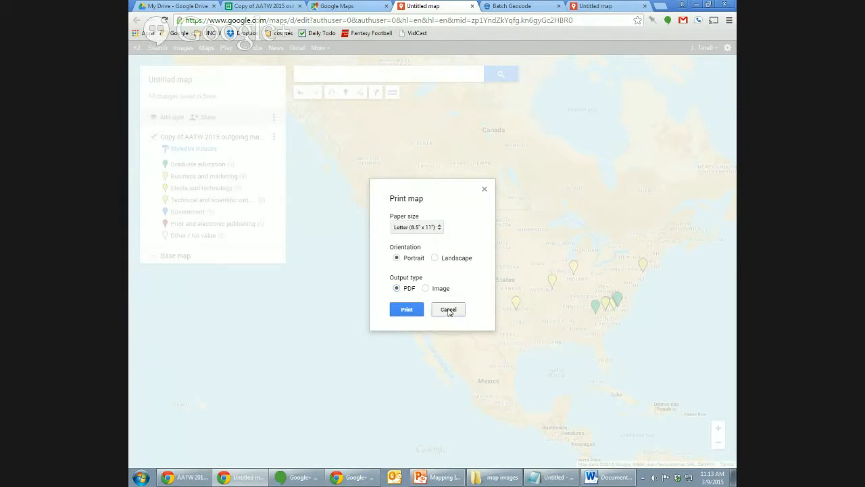
left_click(449, 311)
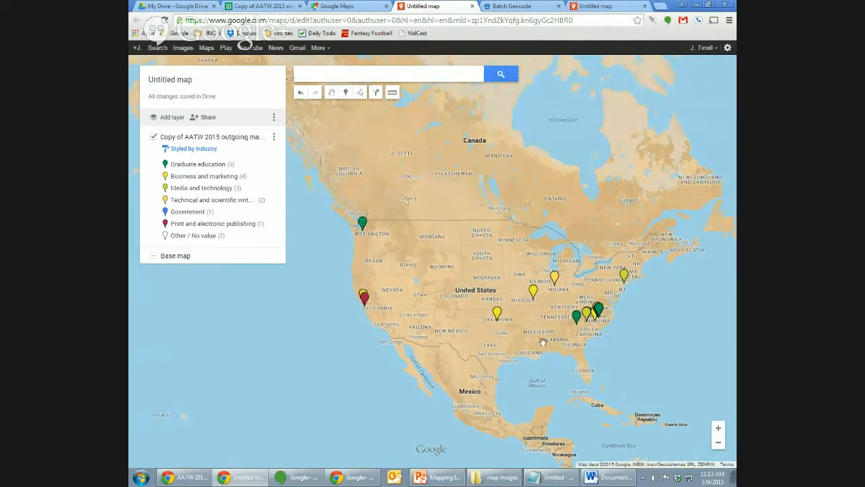
Read the Oklahoma, Missouri, Indiana and California markers' details, then close the extra map tab.
left_click(497, 315)
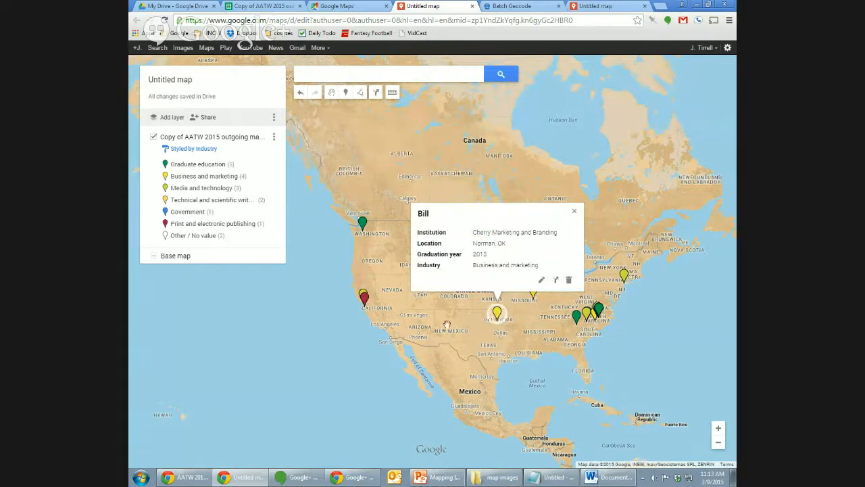
left_click(576, 213)
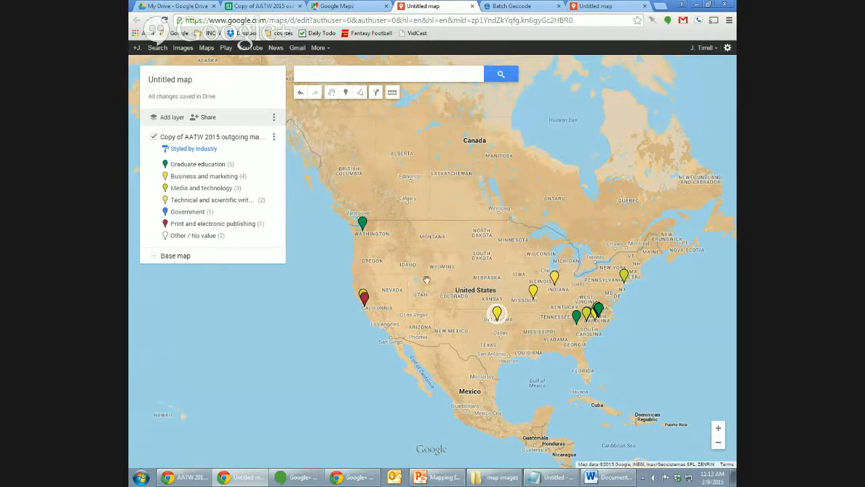
mouse_move(428, 280)
left_mouse_down()
mouse_move(451, 267)
mouse_move(431, 281)
left_mouse_up()
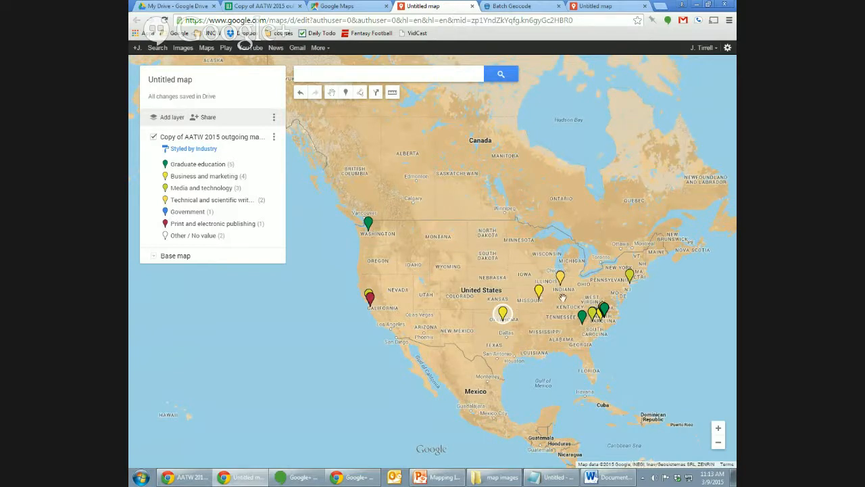
left_click(539, 292)
left_click(560, 280)
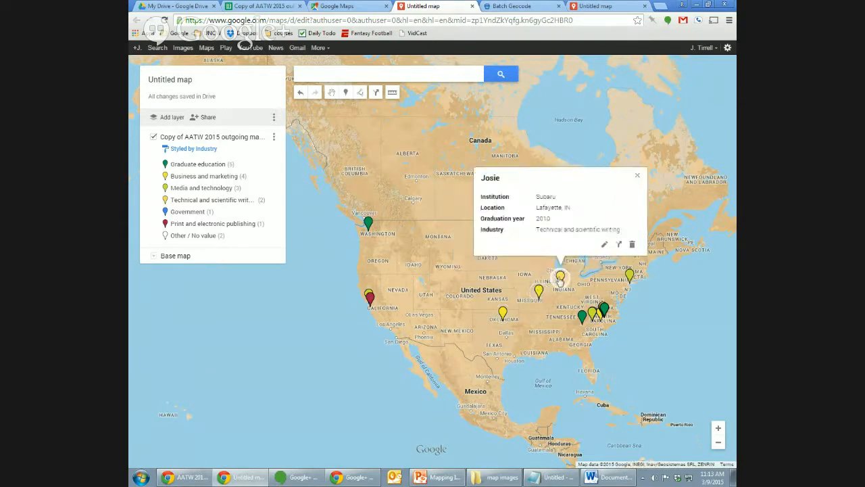
left_click(369, 298)
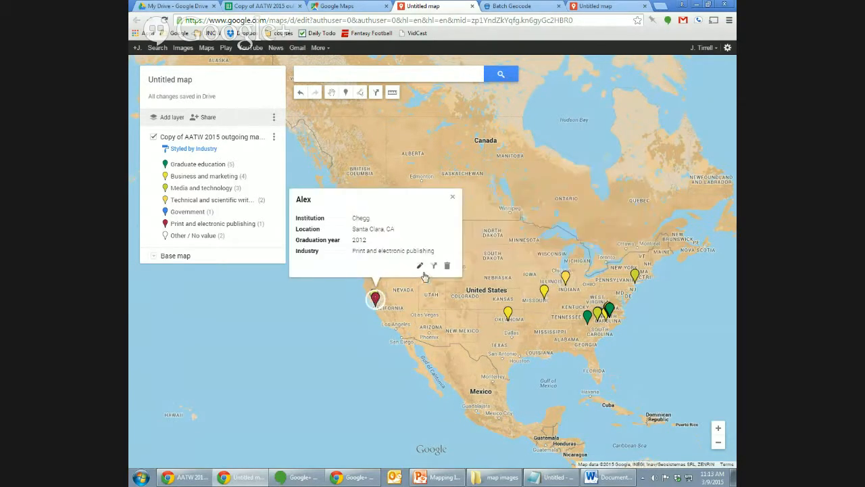
left_click(454, 198)
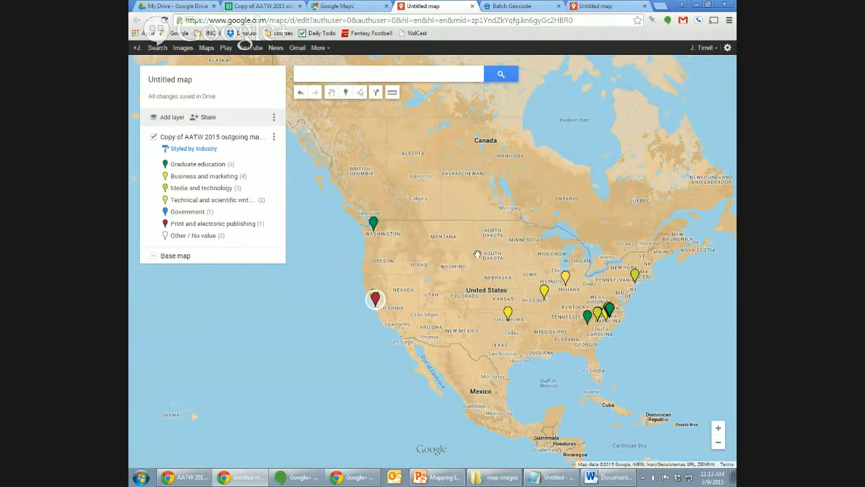
left_click(473, 6)
Close the map, Batch Geocode and Google Maps tabs and return to the Drive file list.
left_click(559, 7)
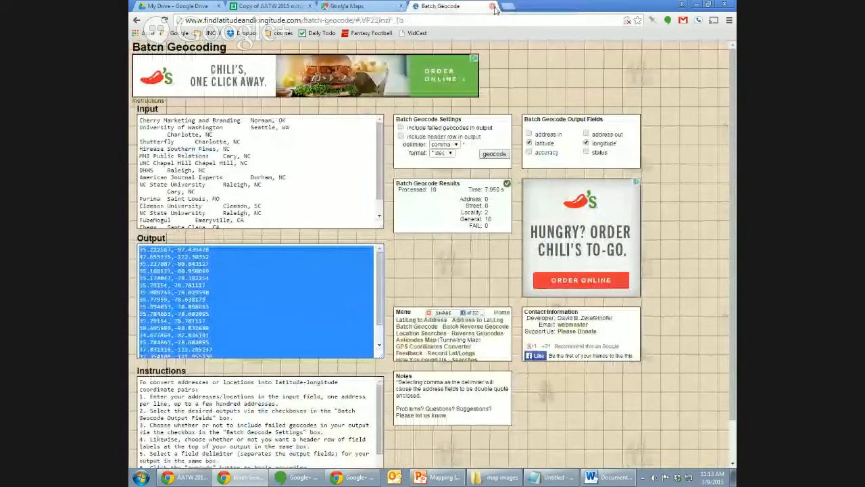
left_click(494, 7)
left_click(403, 7)
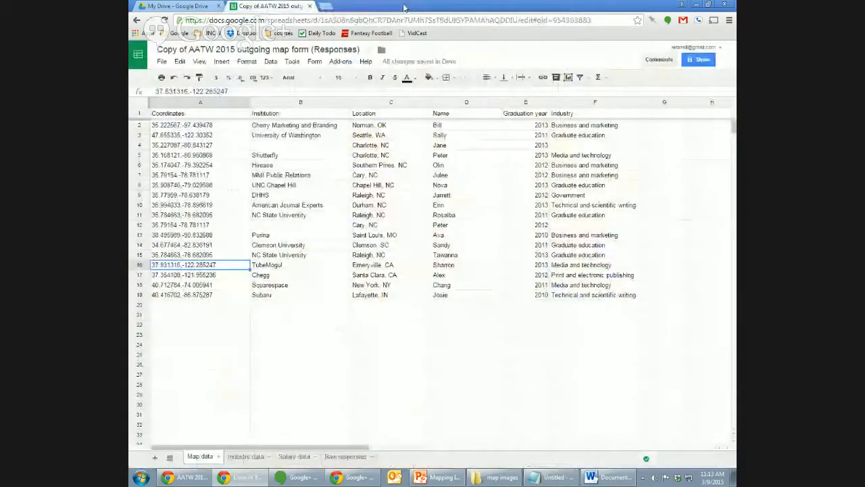
left_click(301, 326)
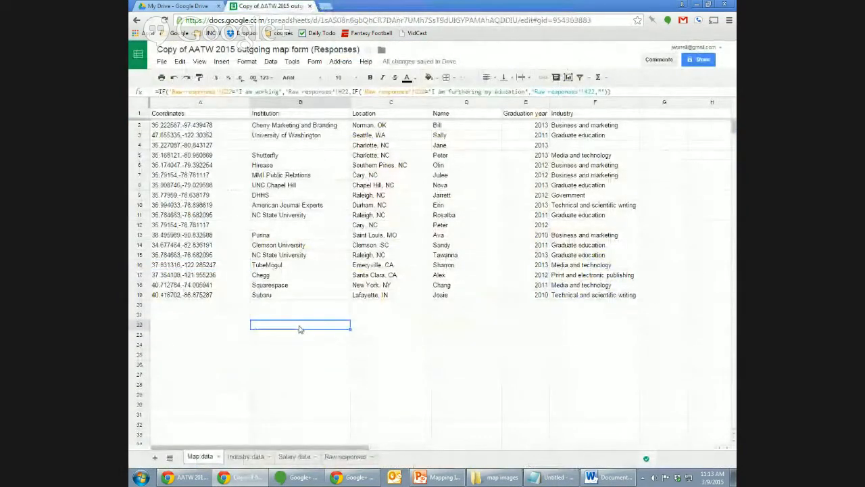
left_click(177, 6)
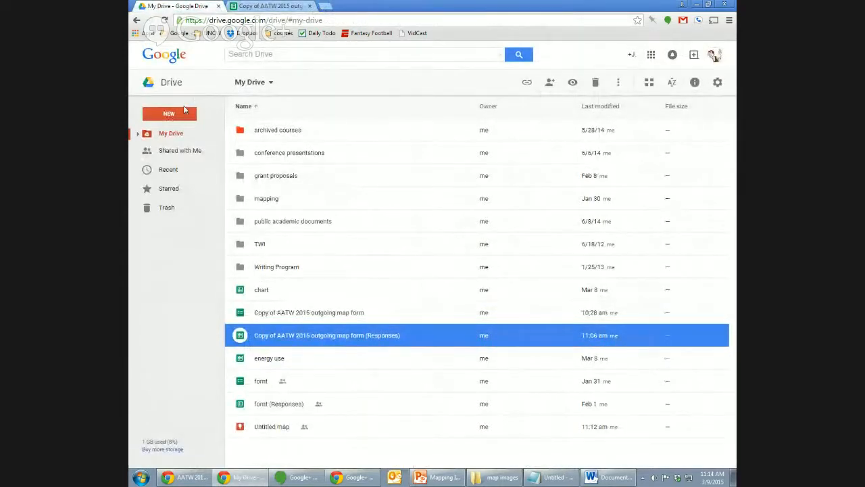
Search Drive's app catalogue for 'fusion tables', confirm it's connected, and reopen the New menu.
left_click(179, 117)
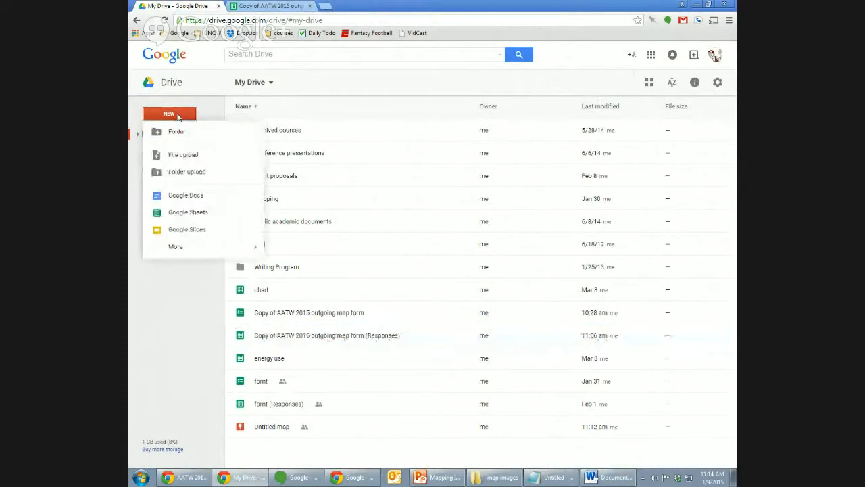
mouse_move(179, 245)
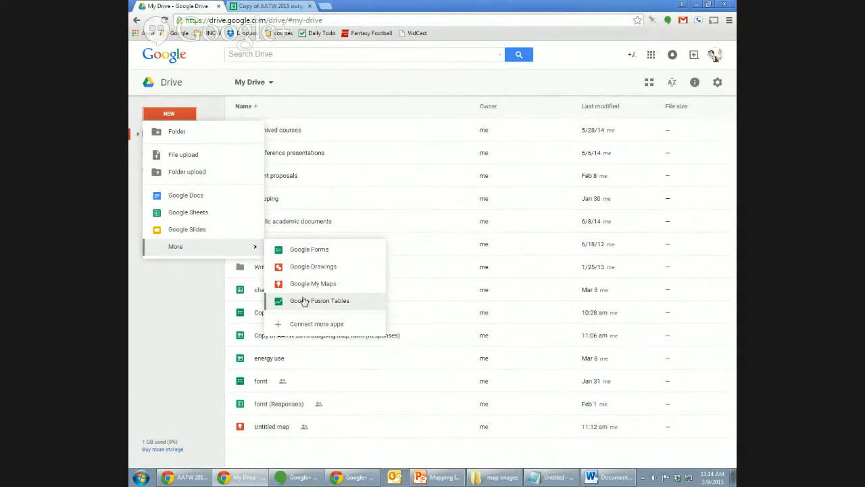
left_click(323, 324)
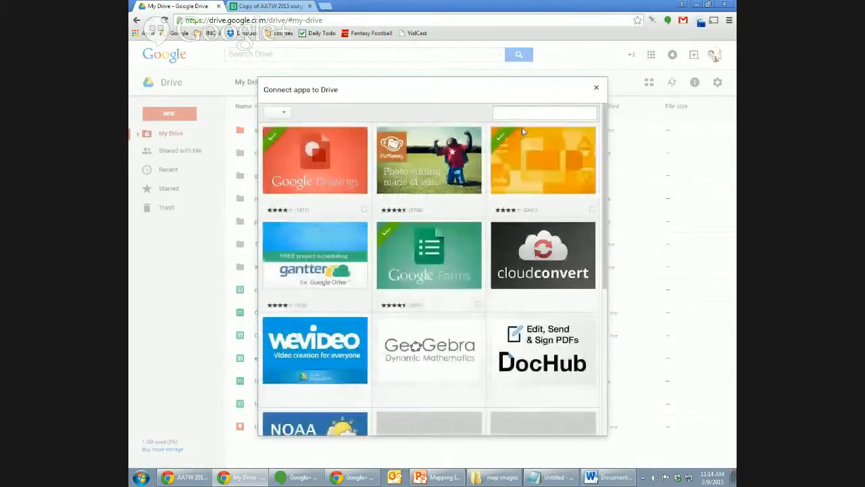
left_click(530, 111)
type("fusio")
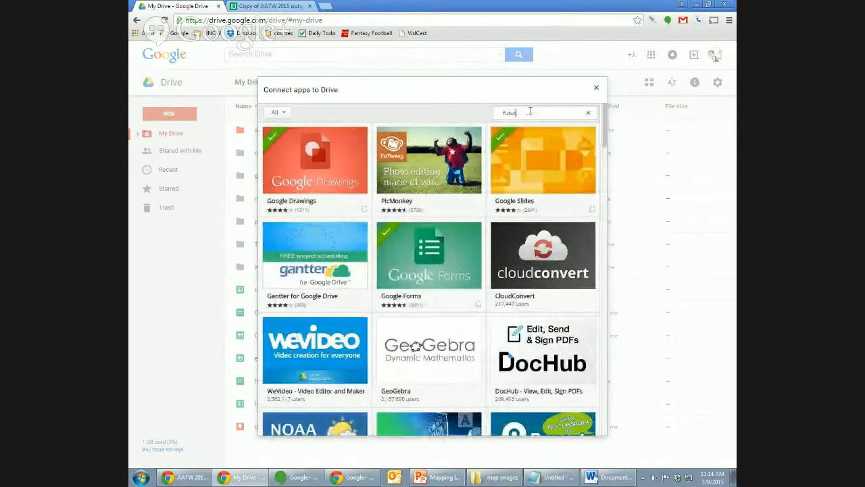
type("n tables")
key("Return")
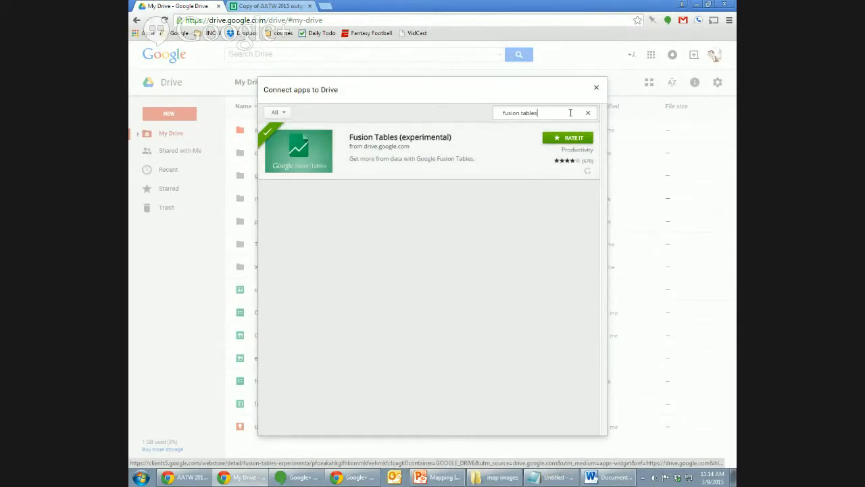
left_click(596, 87)
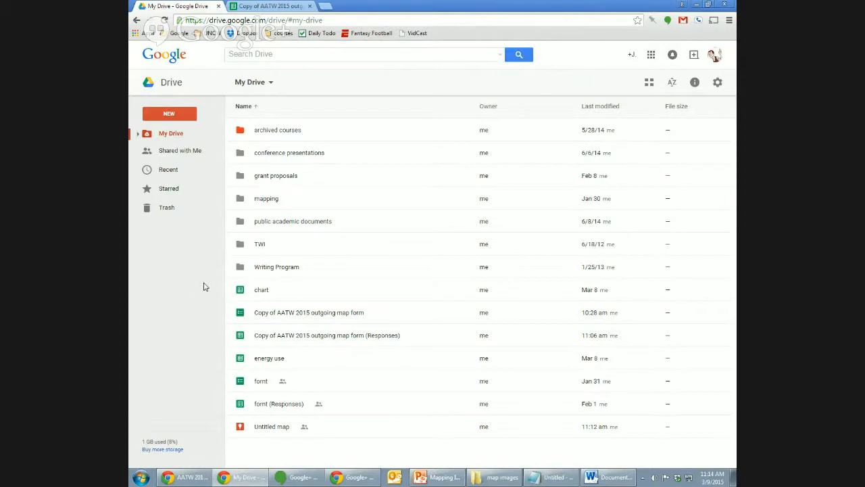
left_click(169, 114)
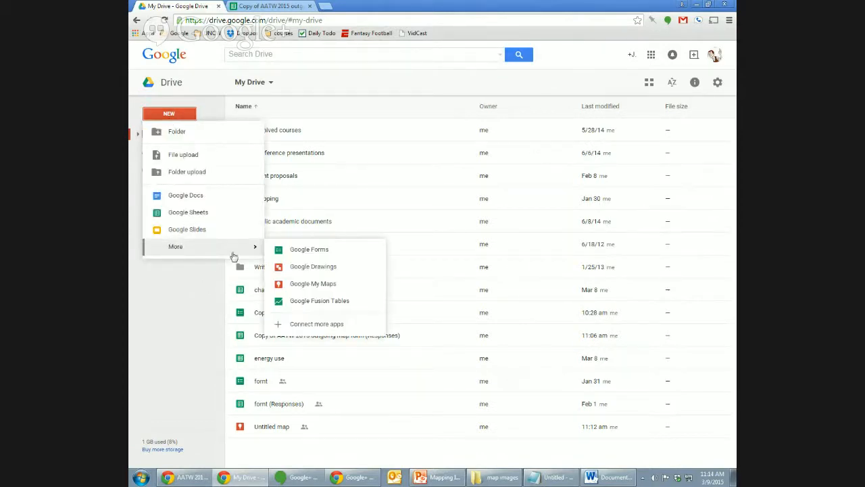
Start a Fusion Table import from Google Spreadsheets, cancel it, and return to the responses spreadsheet.
left_click(318, 307)
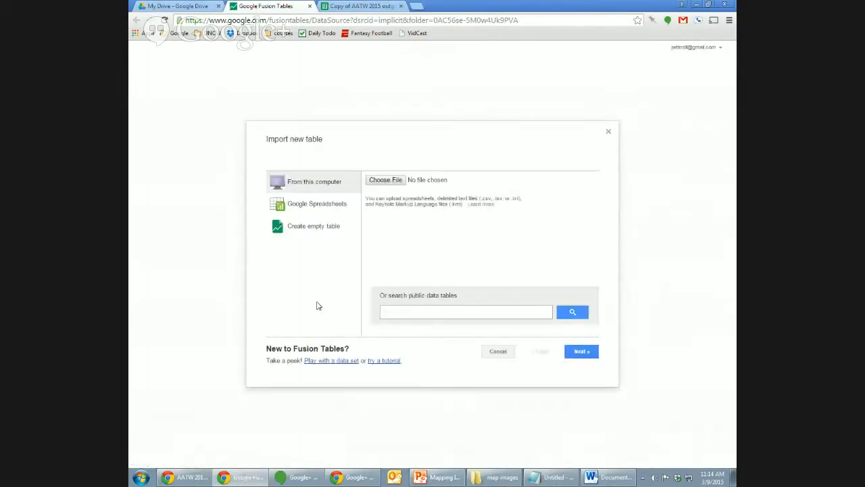
left_click(327, 207)
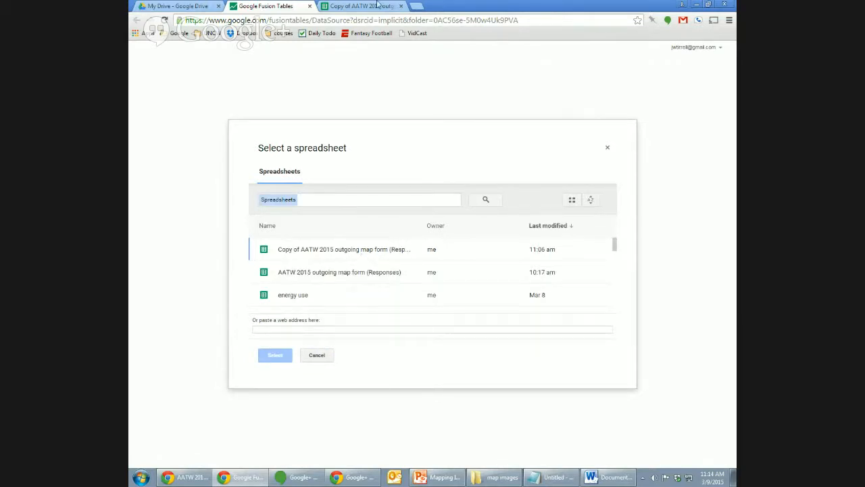
left_click(192, 6)
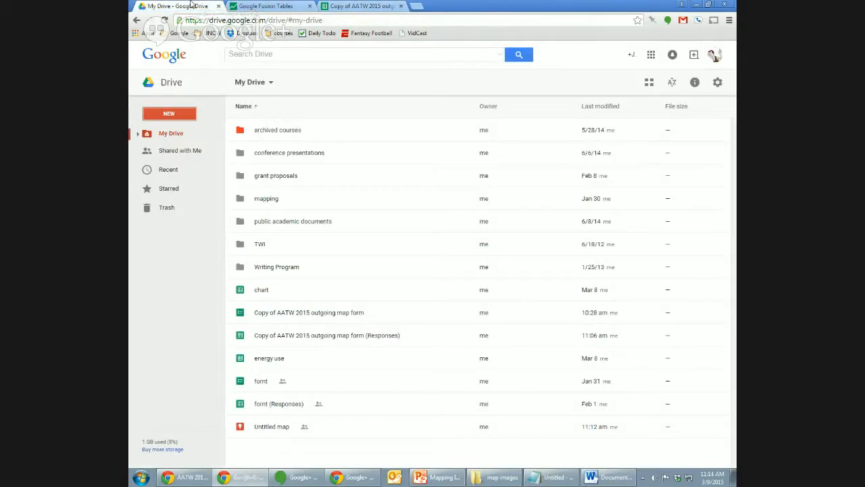
left_click(265, 6)
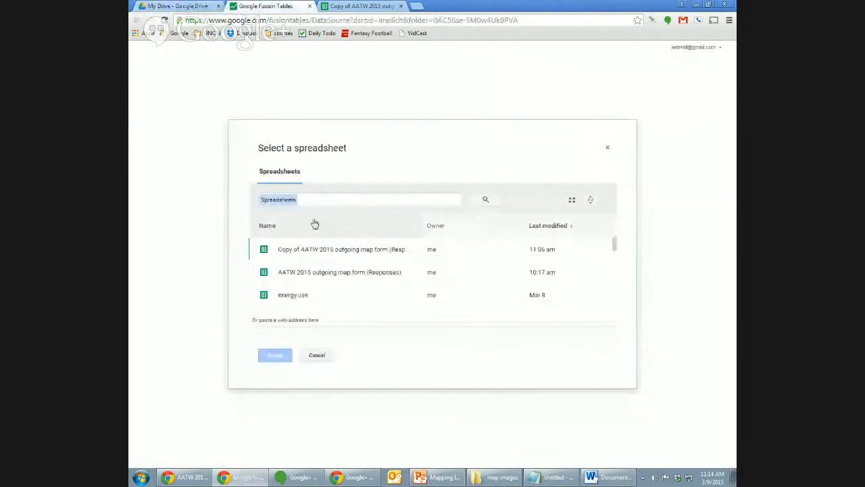
left_click(314, 354)
left_click(496, 351)
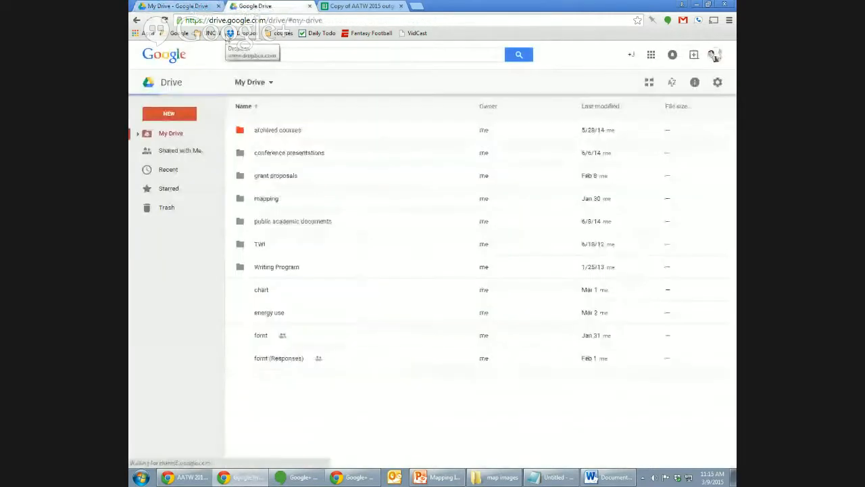
left_click(309, 6)
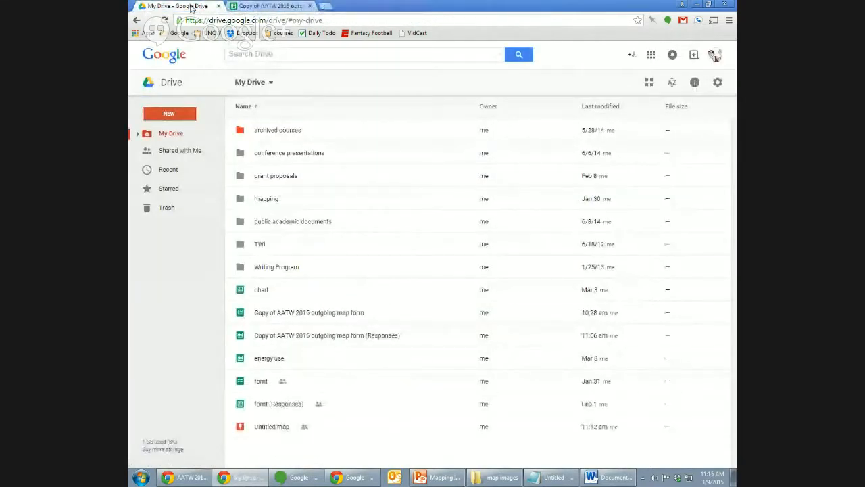
left_click(270, 6)
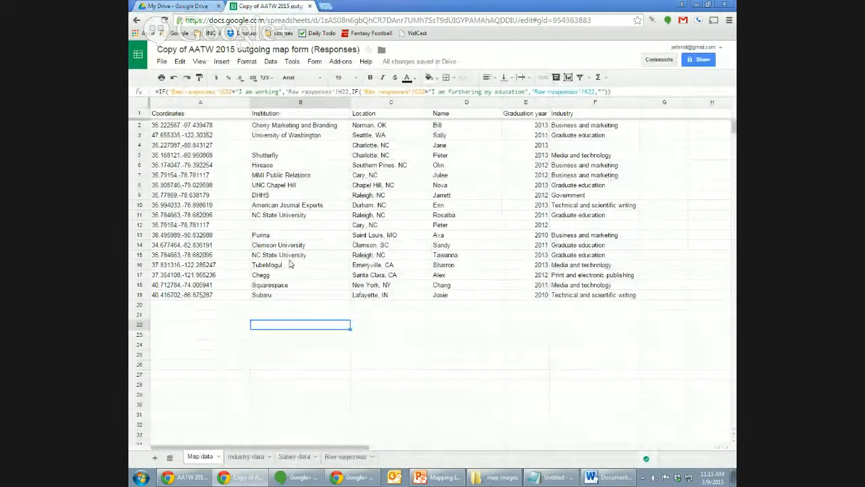
Look through the Industry, Salary and Raw responses sheets before returning to Map data.
left_click(163, 61)
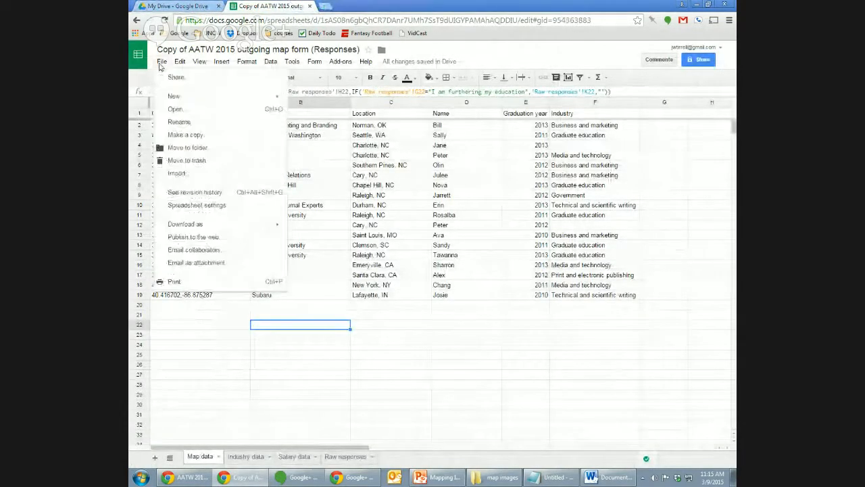
mouse_move(205, 231)
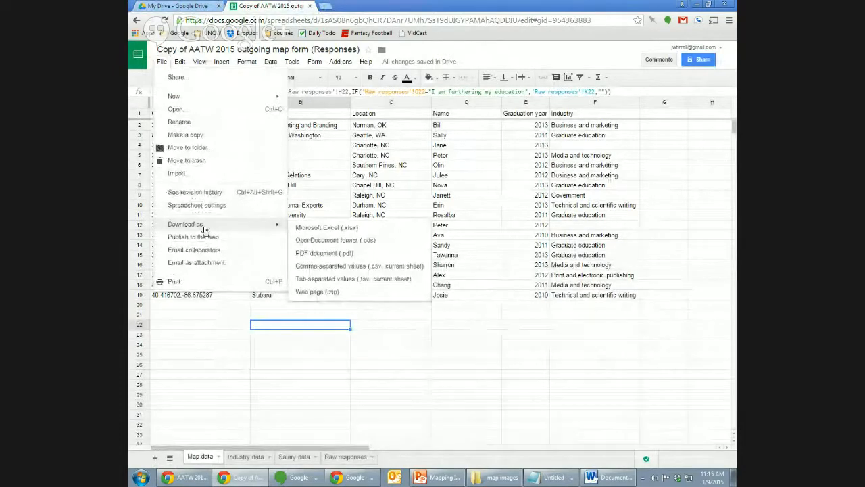
left_click(224, 376)
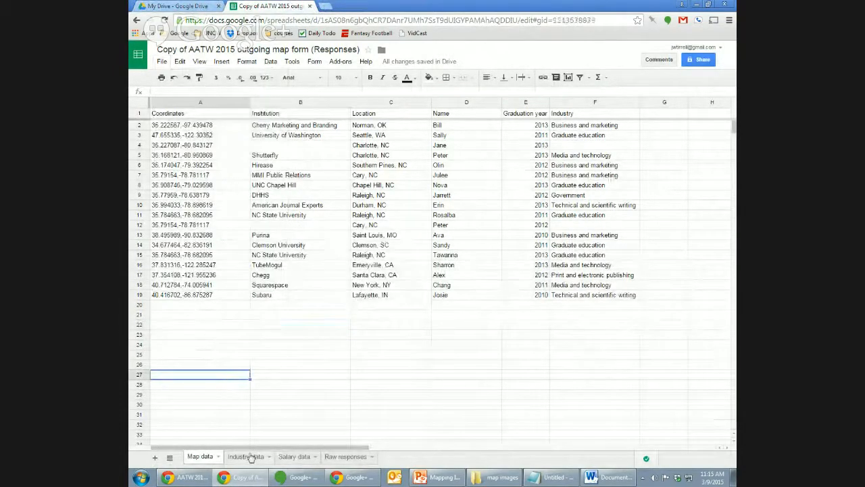
left_click(245, 456)
left_click(297, 457)
left_click(348, 457)
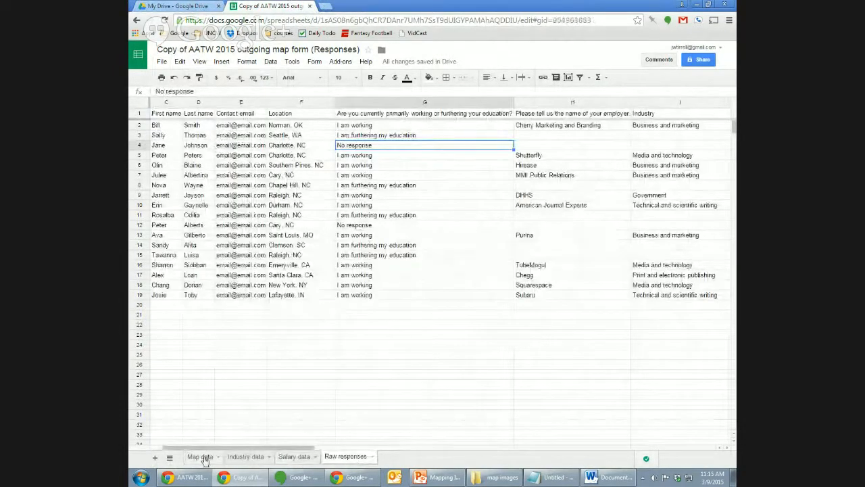
left_click(200, 457)
Download the Map data sheet as Comma-separated values (.csv) and return to Drive.
left_click(163, 61)
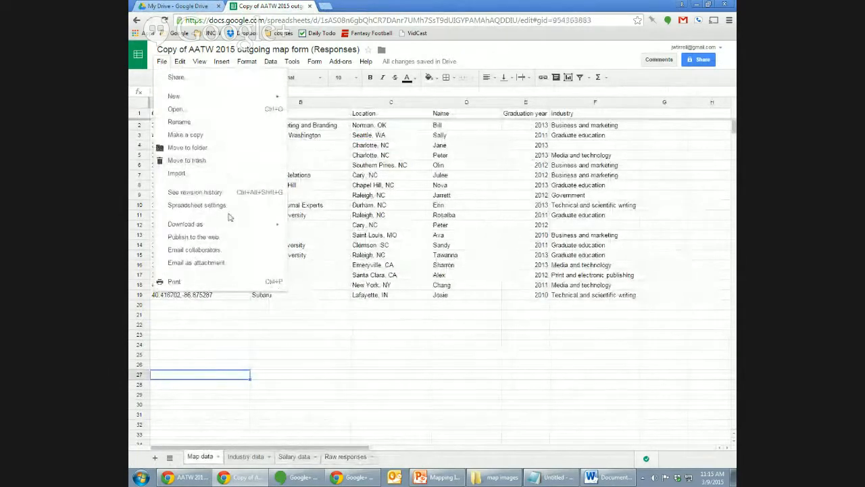
mouse_move(232, 226)
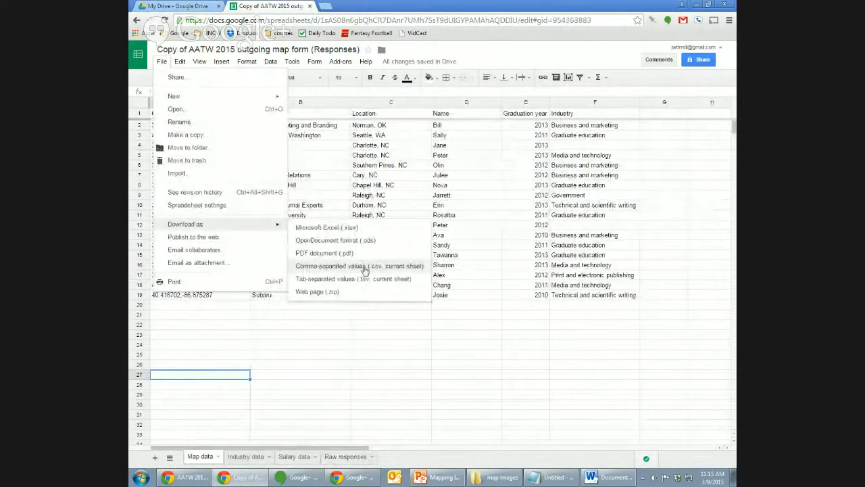
left_click(365, 268)
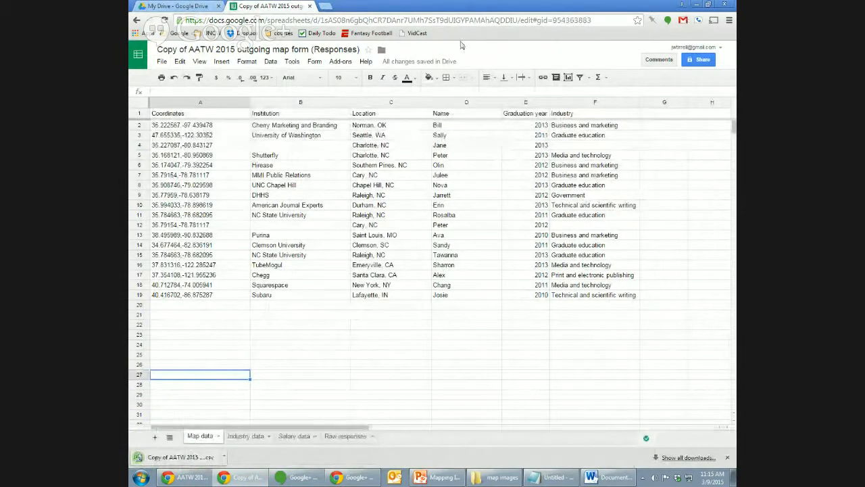
left_click(195, 7)
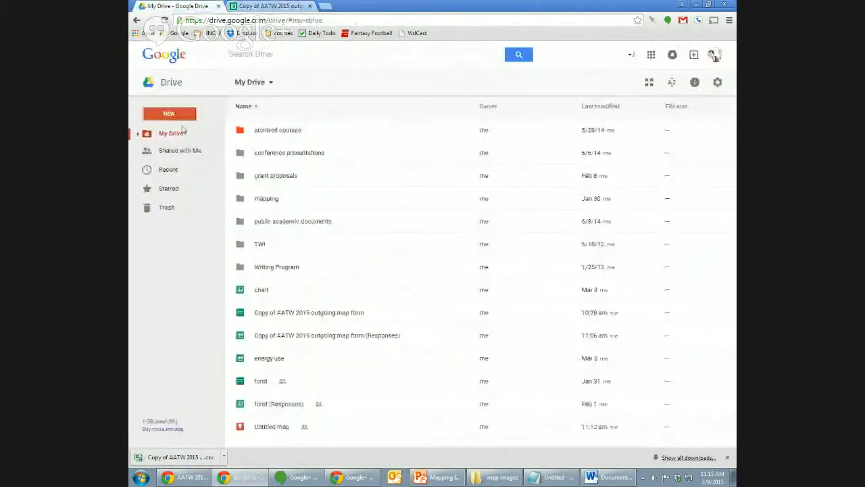
Create a new Fusion Table from the downloaded Map data CSV, taking column names from row 1.
left_click(169, 114)
mouse_move(212, 246)
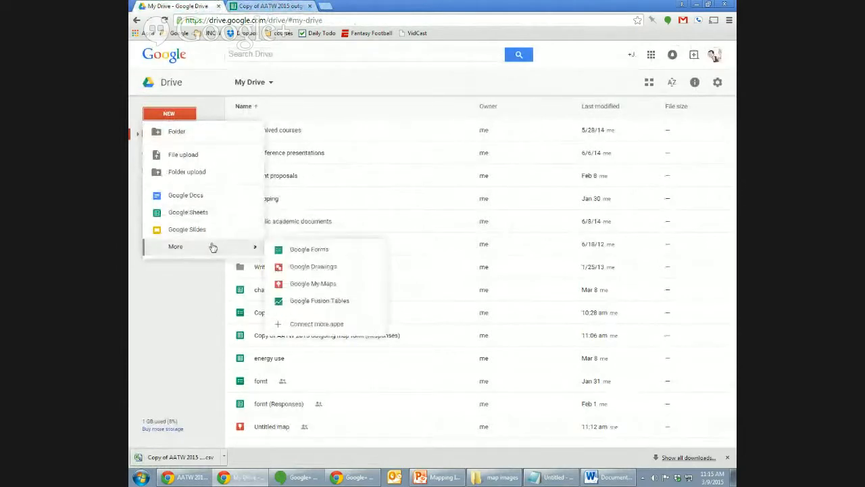
left_click(338, 303)
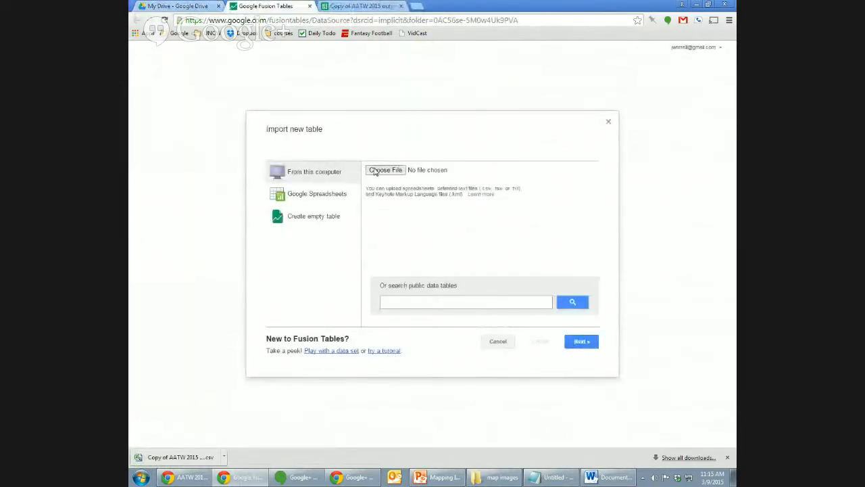
left_click(376, 170)
left_click(339, 104)
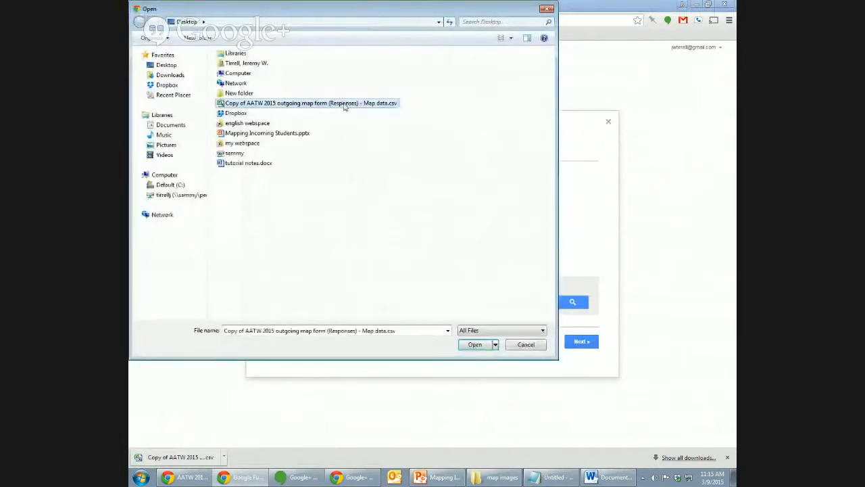
left_click(476, 345)
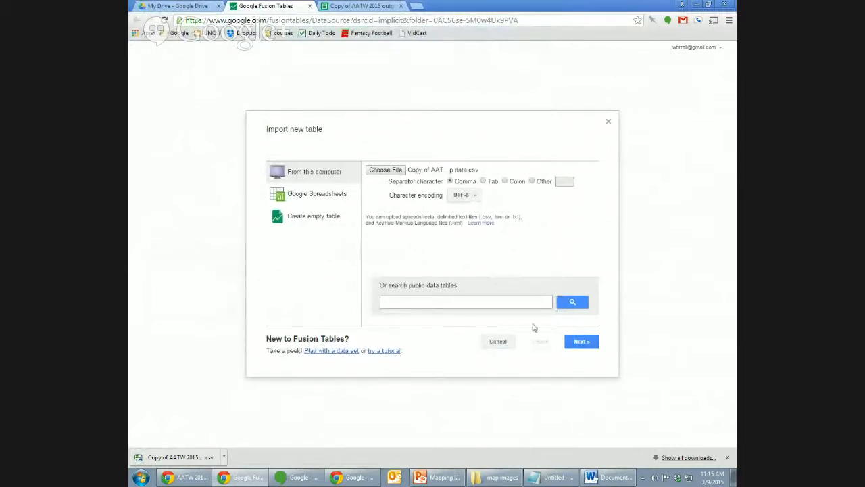
left_click(587, 345)
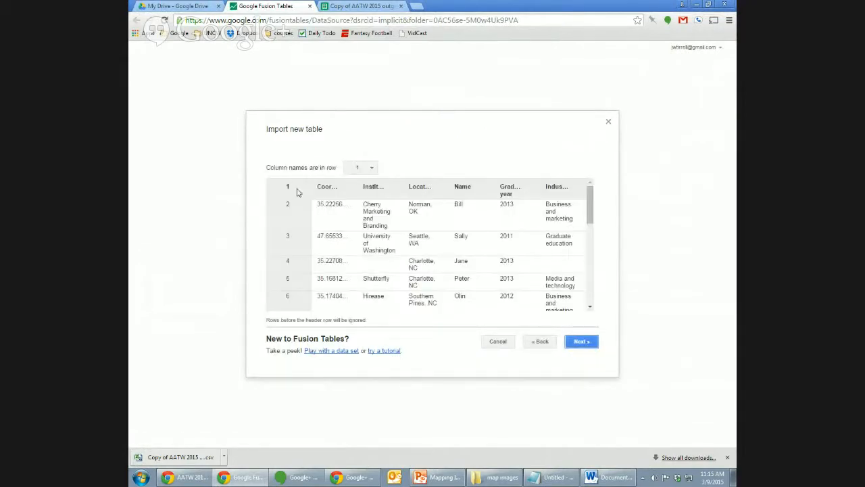
left_click(582, 342)
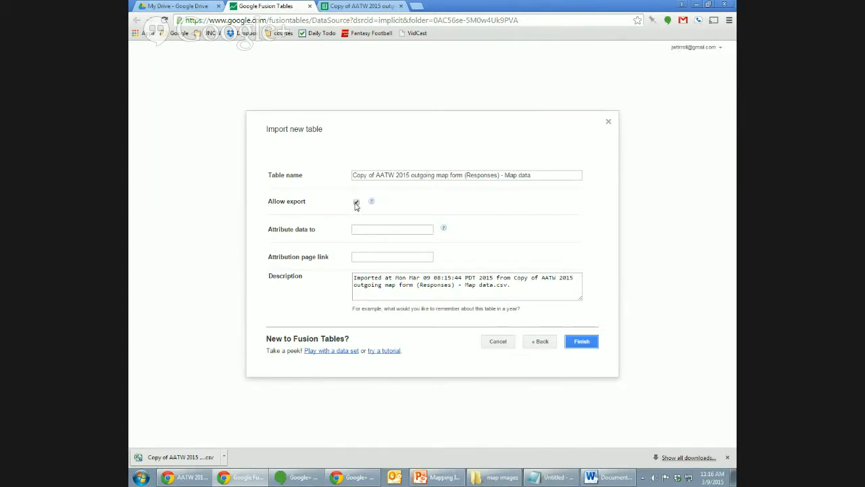
Edit the attribution name so the data credits UNCW English Department.
mouse_move(373, 203)
left_click(414, 230)
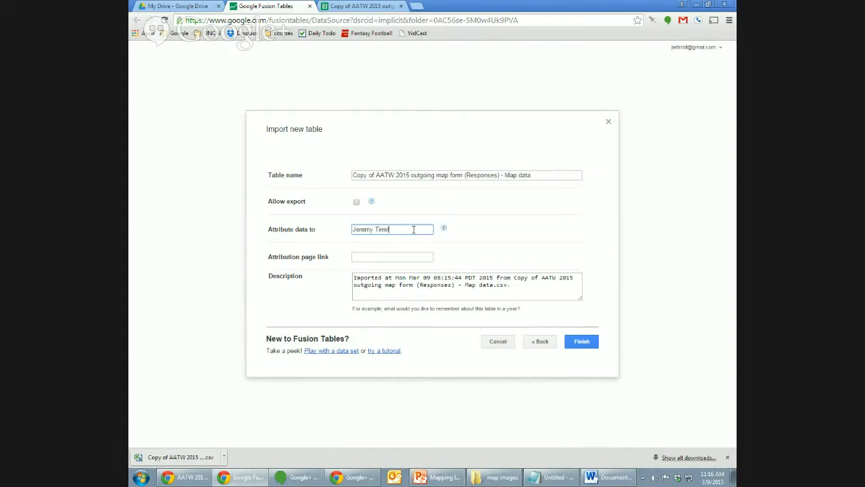
key("BackSpace")
key("BackSpace")
key("BackSpace")
key("BackSpace")
key("BackSpace")
key("BackSpace")
key("BackSpace")
key("BackSpace")
left_click(407, 257)
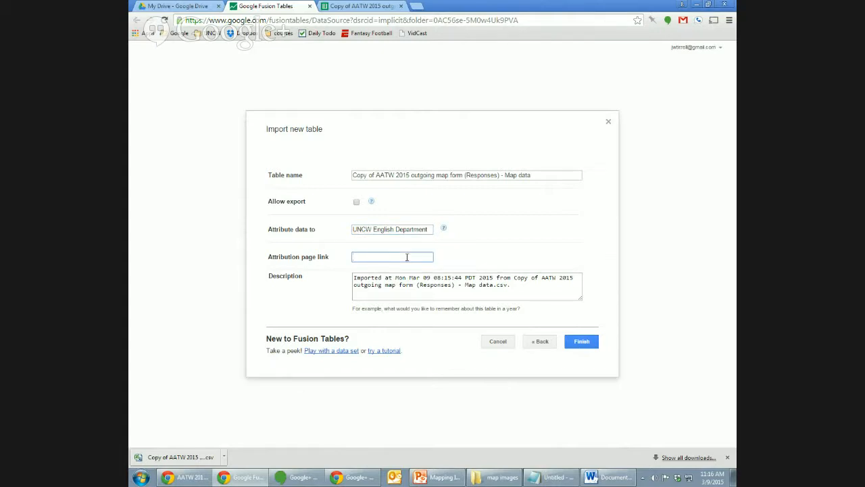
left_click(416, 6)
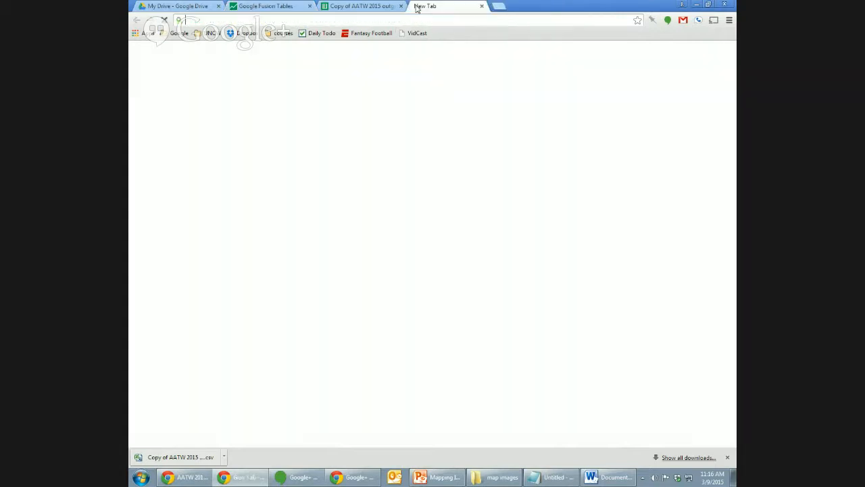
type("uncw engl")
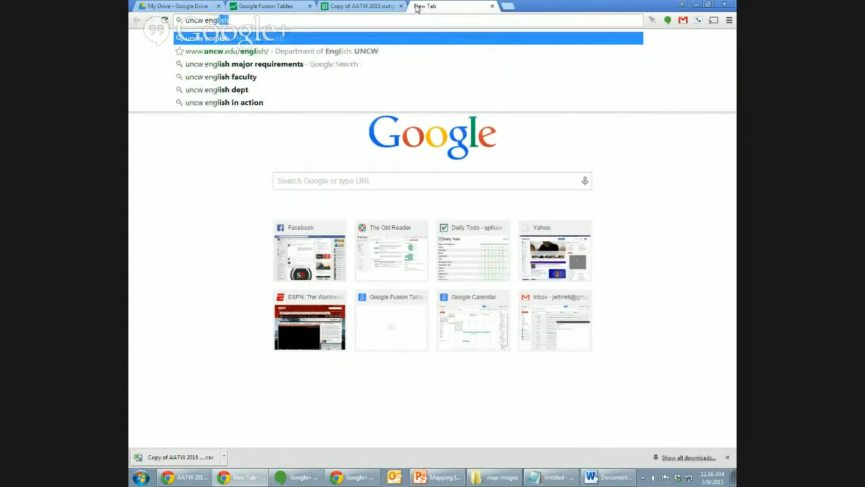
key("Return")
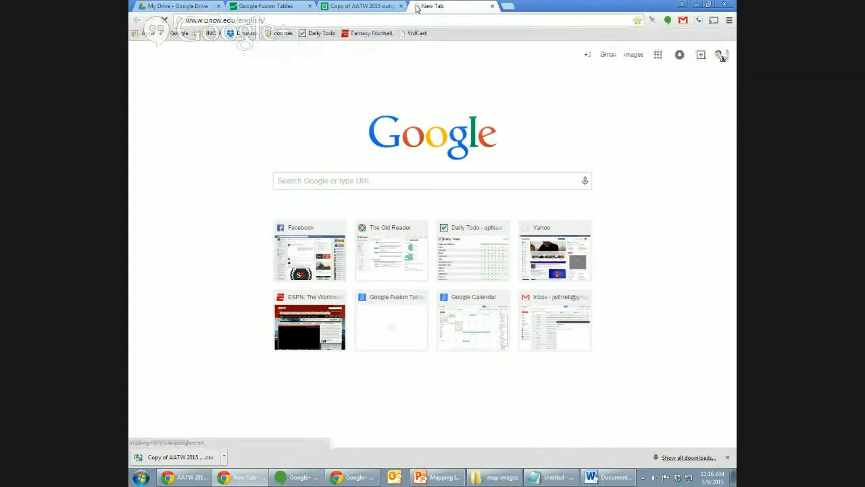
left_click(405, 23)
key("ctrl+c")
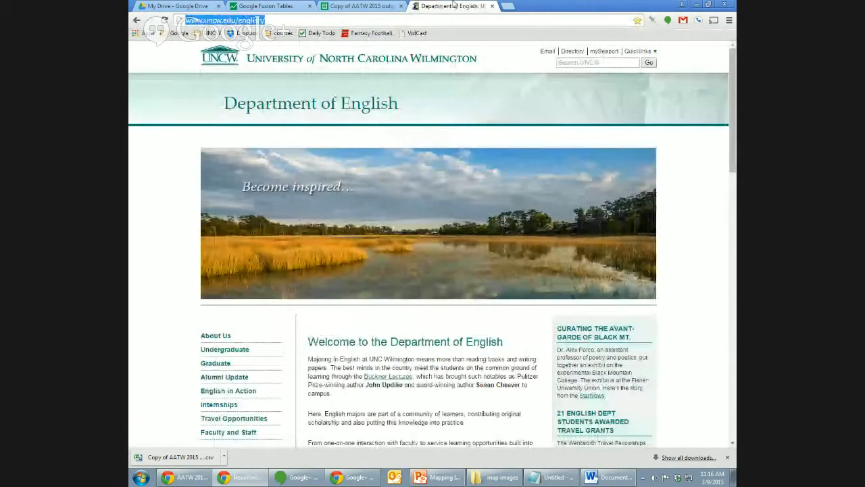
left_click(493, 6)
left_click(398, 256)
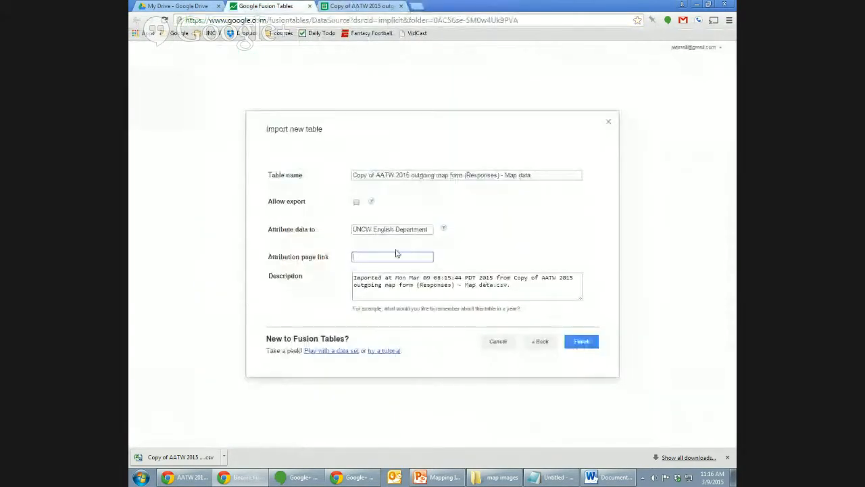
key("ctrl+v")
Replace the default description with 'Outgoing student map'.
triple_click(406, 284)
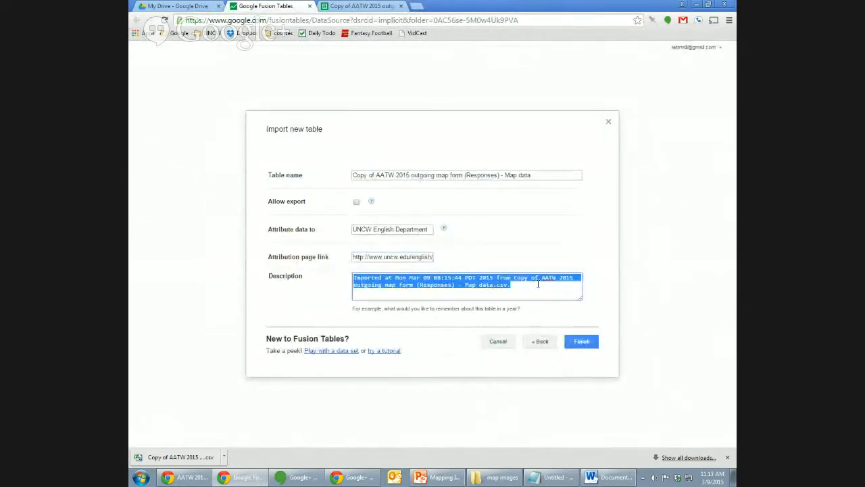
key("BackSpace")
type("Out")
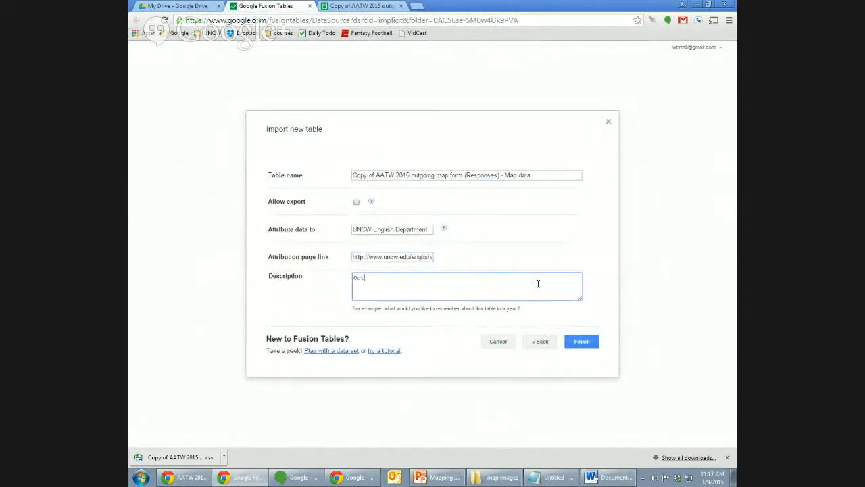
type("going student map")
Finish the import, check the UNCW English attribution link, and view the Map of Coordinates.
left_click(585, 345)
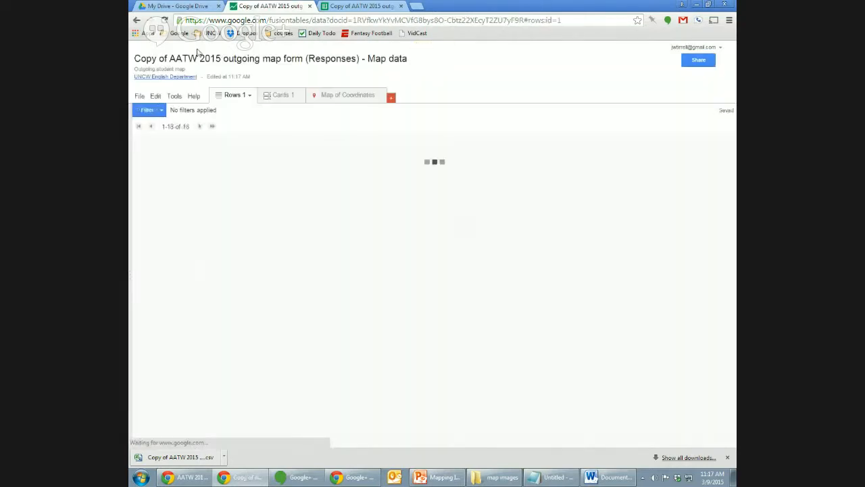
left_click(142, 79)
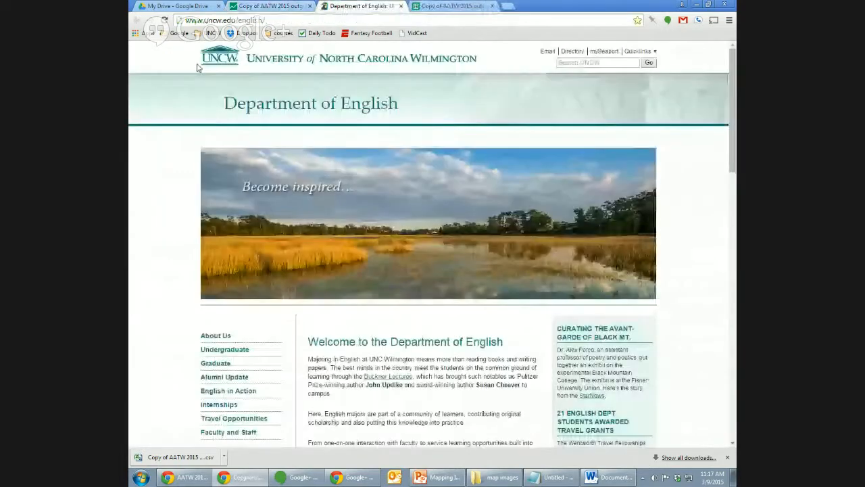
left_click(401, 6)
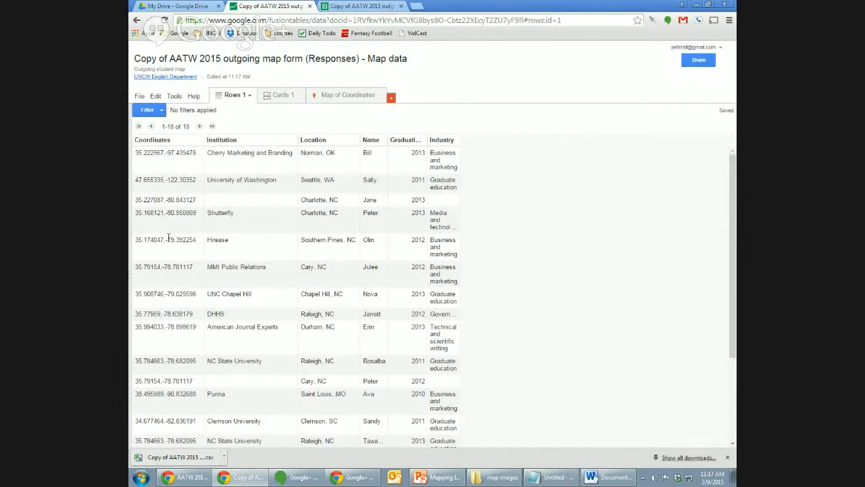
left_click(340, 94)
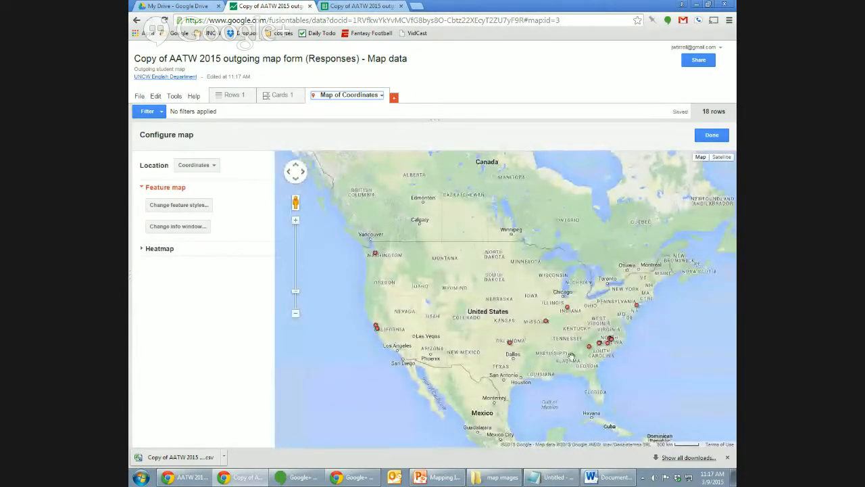
Inspect the Saint Louis marker, zoom out to North America, and bring up the map tab's options.
left_click(546, 321)
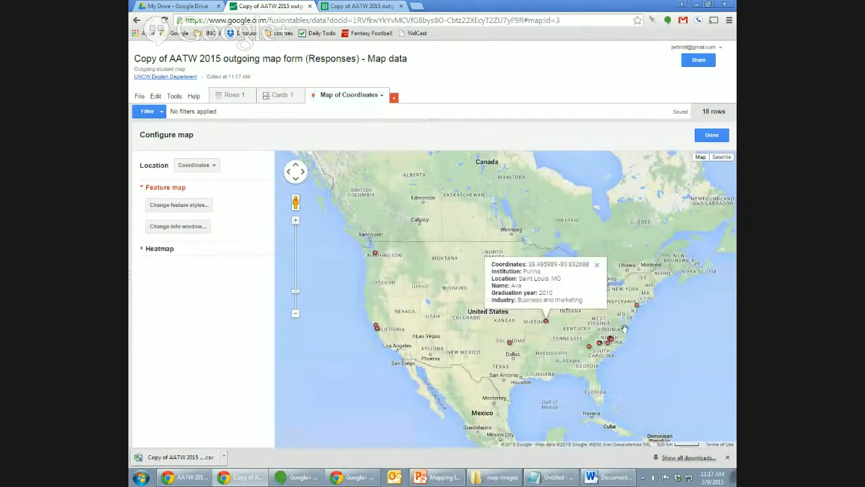
left_click(295, 221)
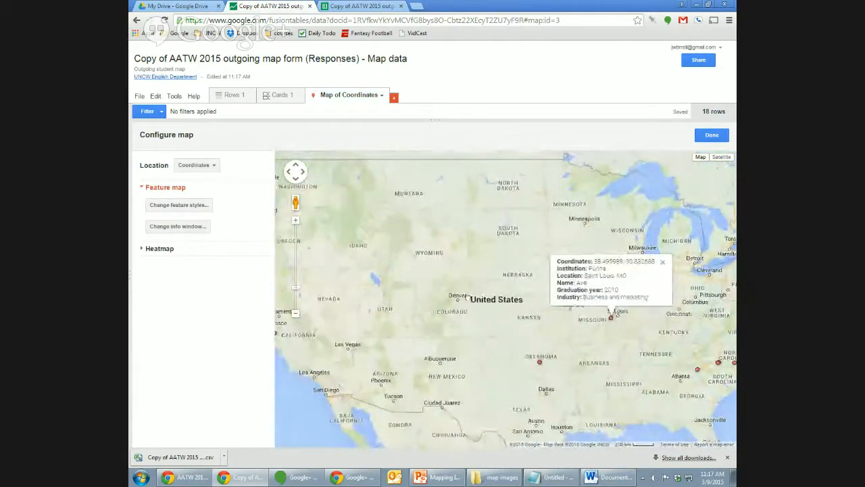
left_click(298, 311)
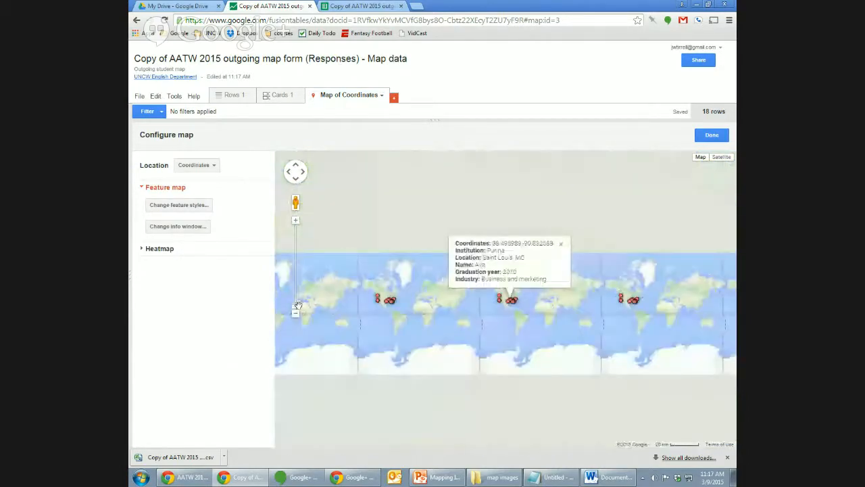
left_click(295, 271)
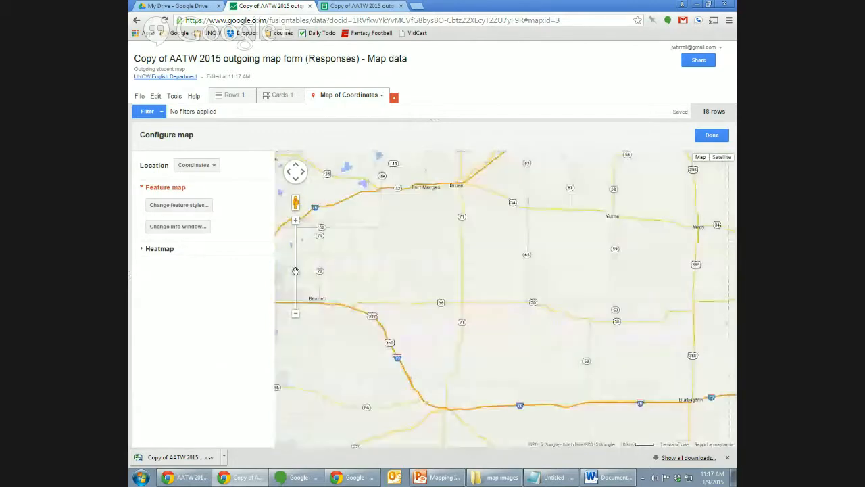
left_click(295, 279)
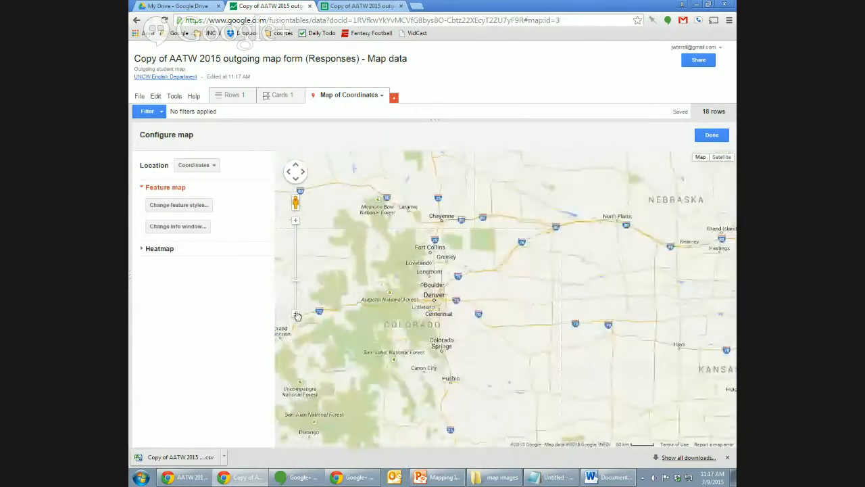
left_click(297, 313)
left_click(296, 313)
left_click(296, 313)
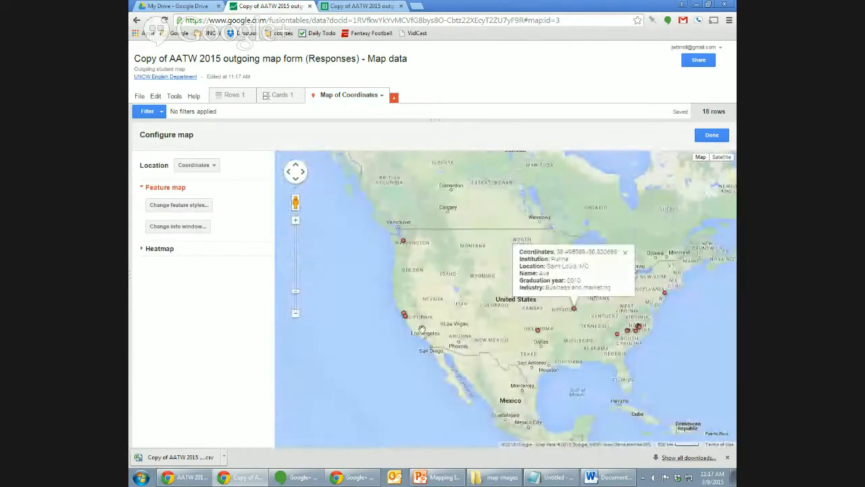
left_click(588, 268)
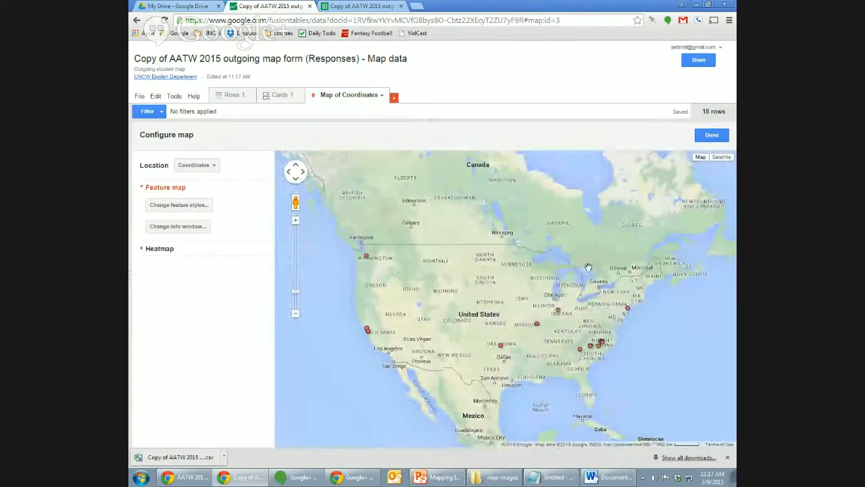
left_click(381, 96)
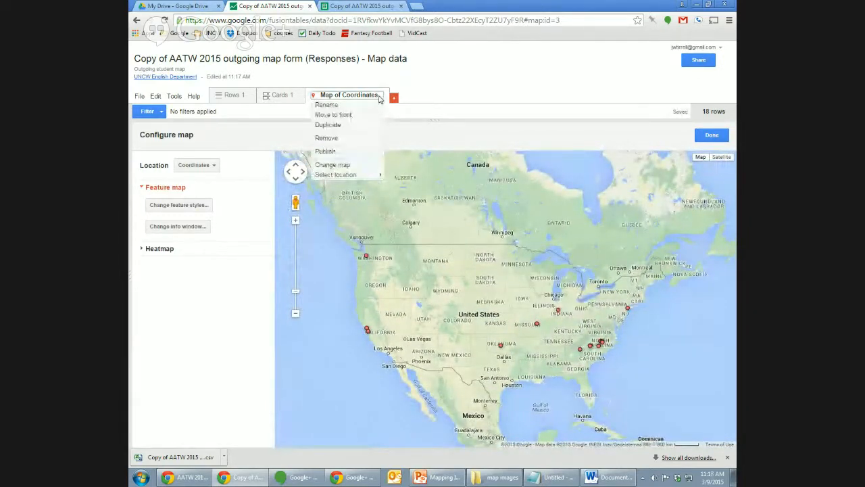
Test the published map link in a new tab, where it fails while private.
left_click(354, 152)
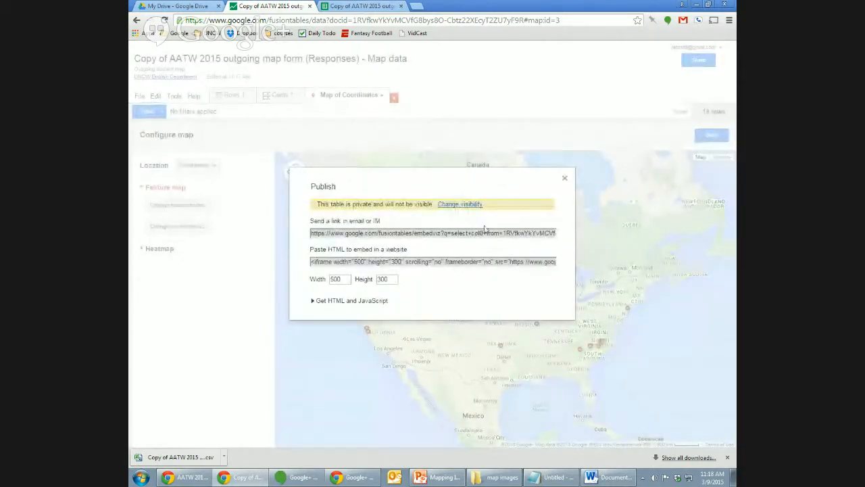
left_click(433, 232)
key("ctrl+c")
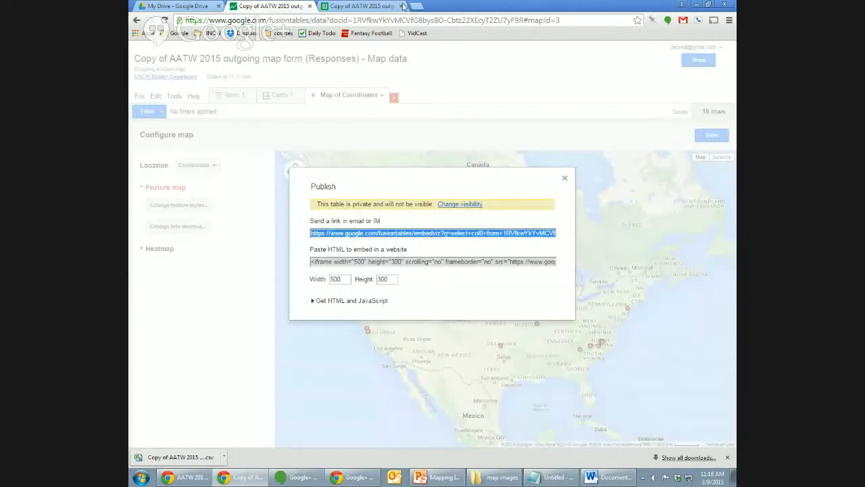
left_click(416, 6)
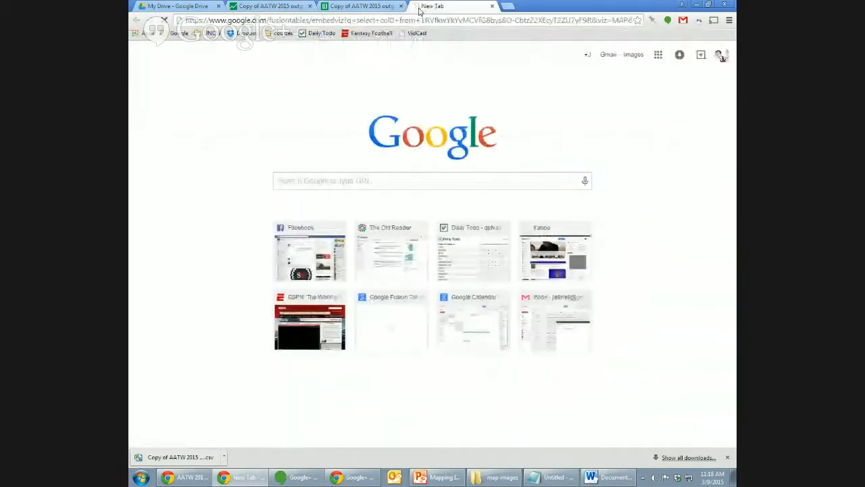
key("ctrl+v")
key("Return")
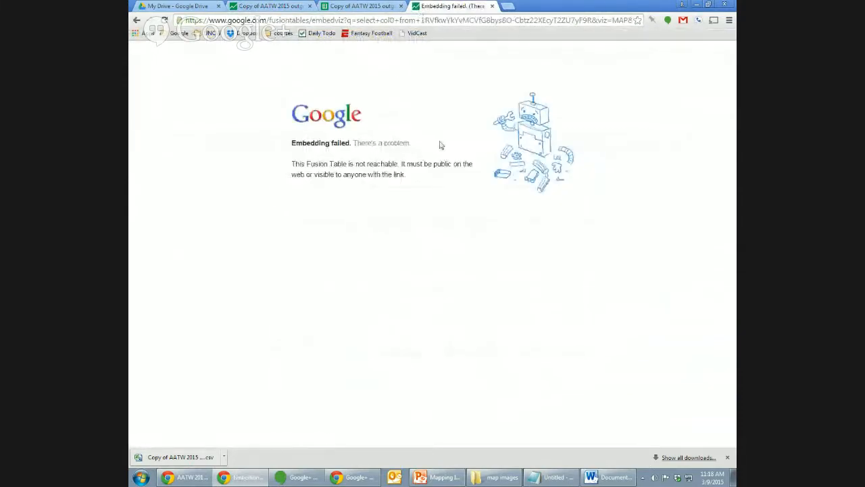
left_click(271, 6)
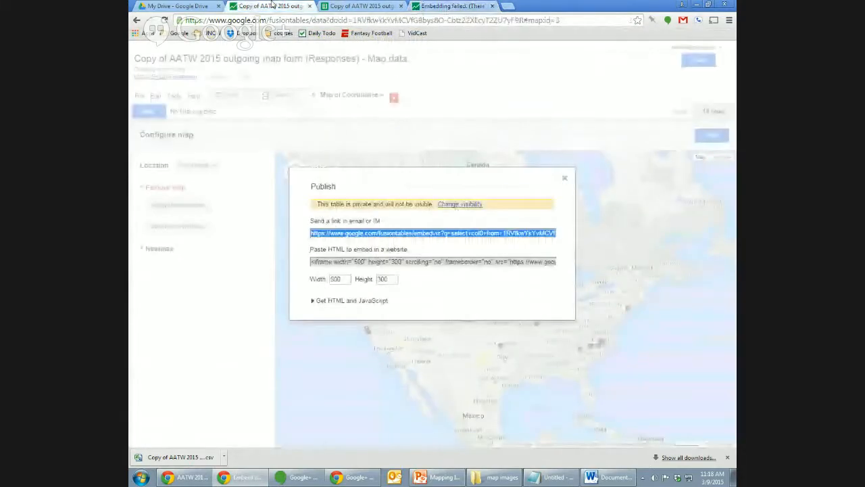
Change the table's visibility to Public on the web and save.
left_click(467, 204)
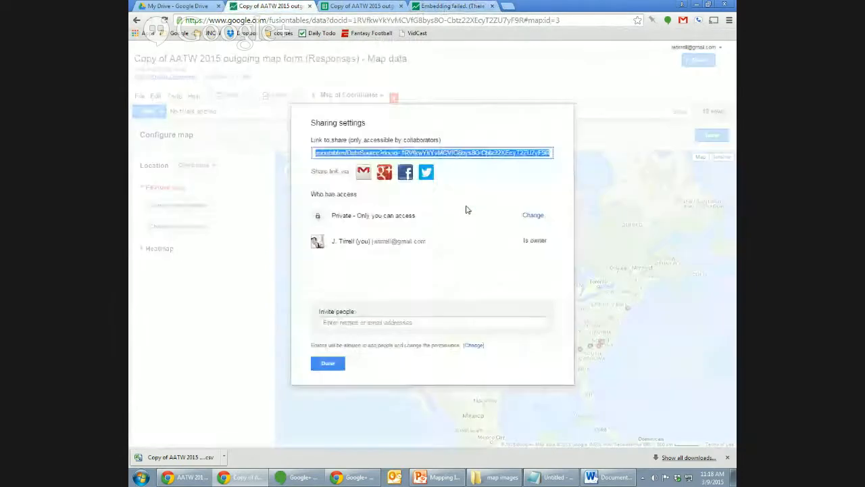
left_click(530, 216)
left_click(329, 211)
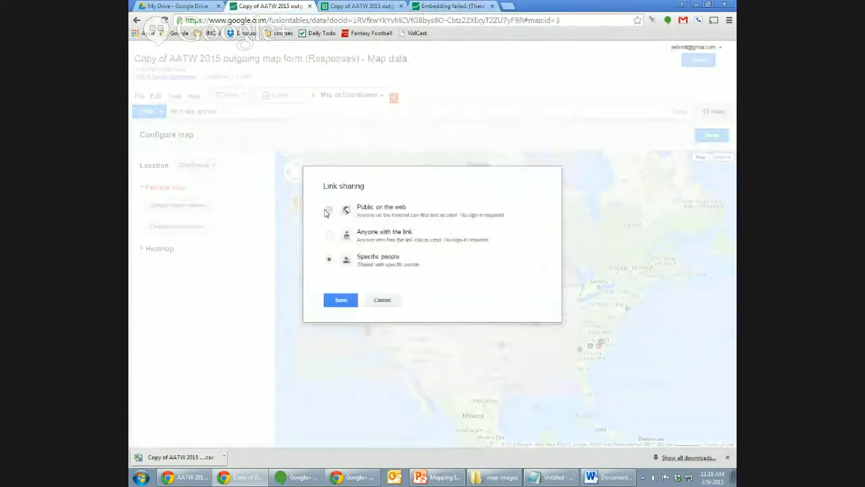
left_click(345, 321)
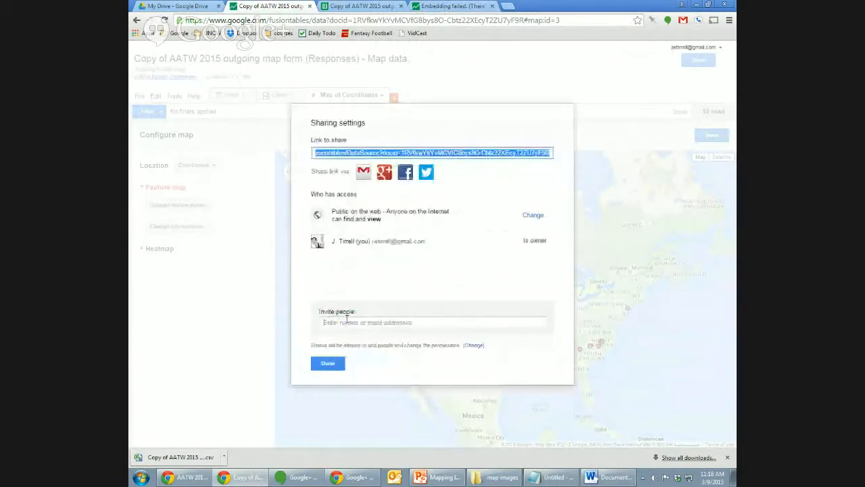
left_click(324, 364)
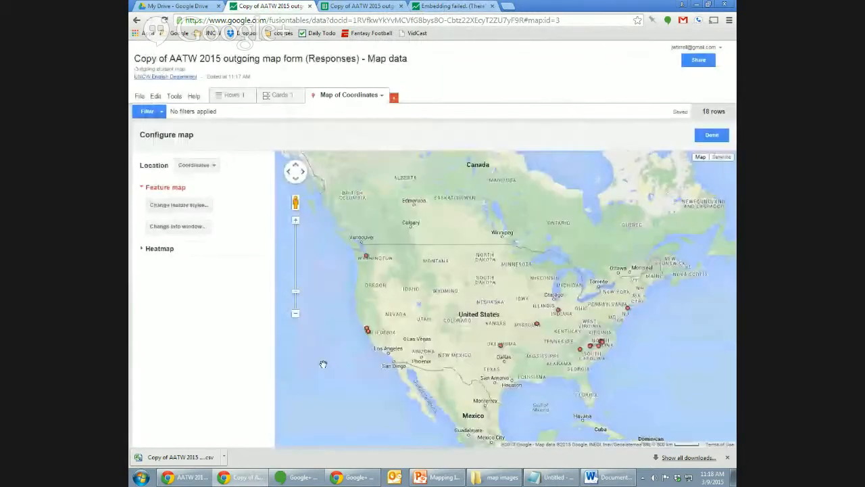
Reload the published map link in the other tab now that the table is public.
left_click(381, 95)
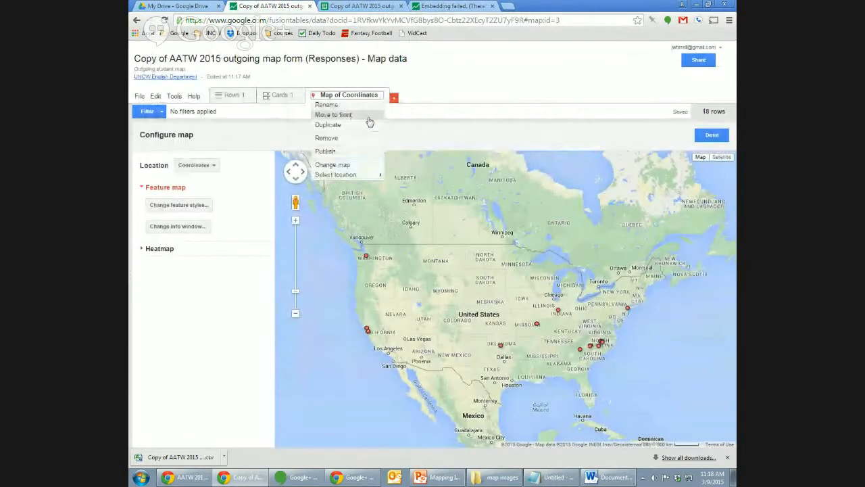
left_click(357, 150)
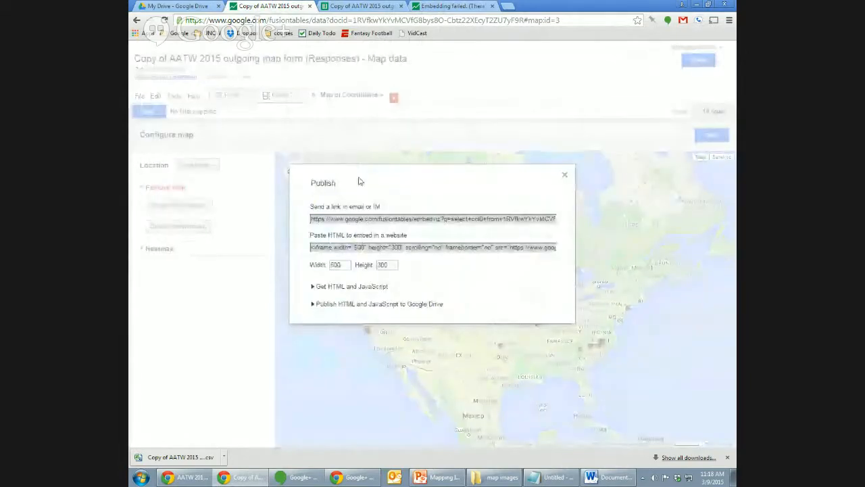
left_click(429, 222)
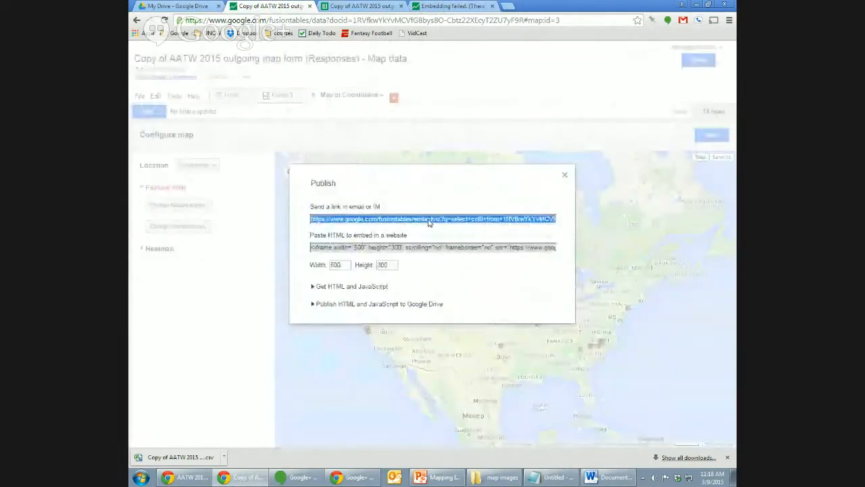
left_click(453, 7)
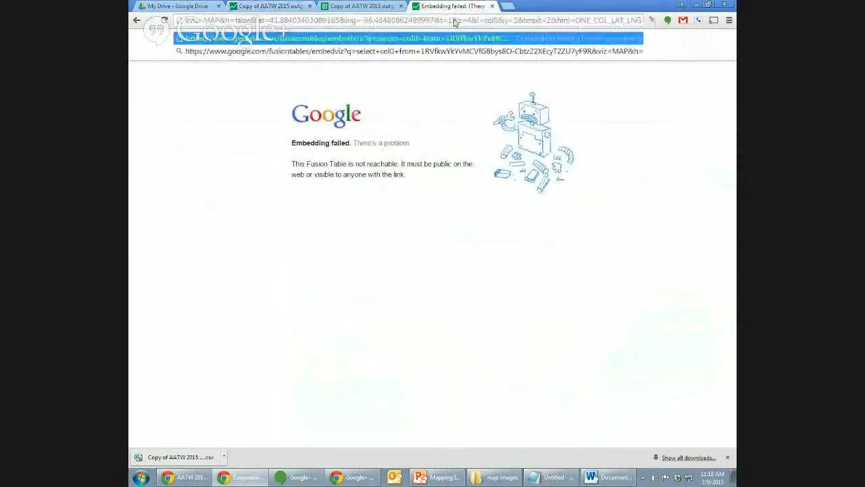
key("Return")
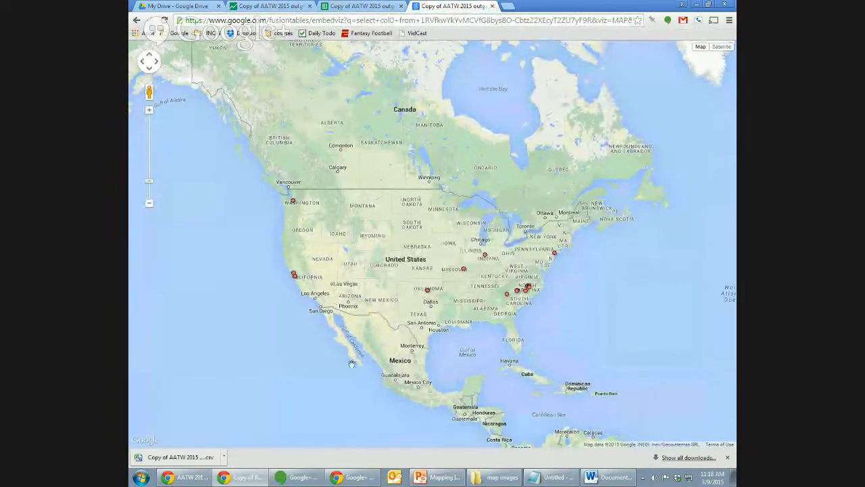
left_click(727, 457)
Zoom around the published map, check the Norman, OK marker details, then close the tab.
left_click_drag(584, 315, 607, 311)
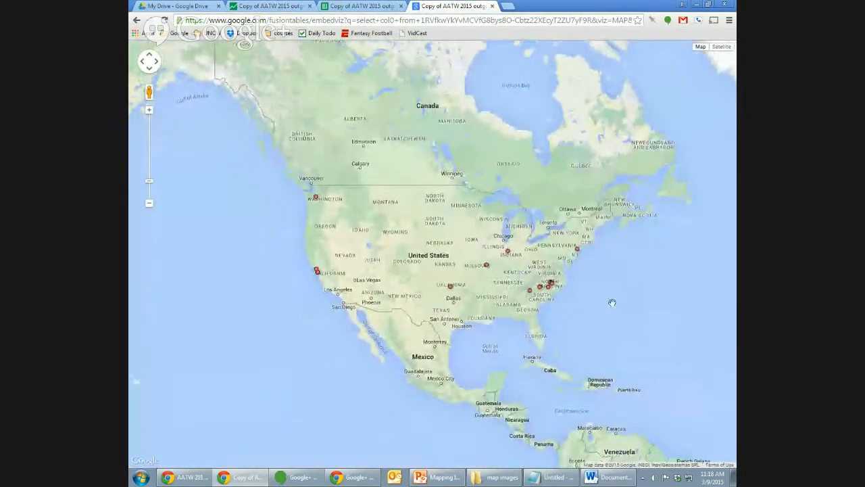
left_click(148, 112)
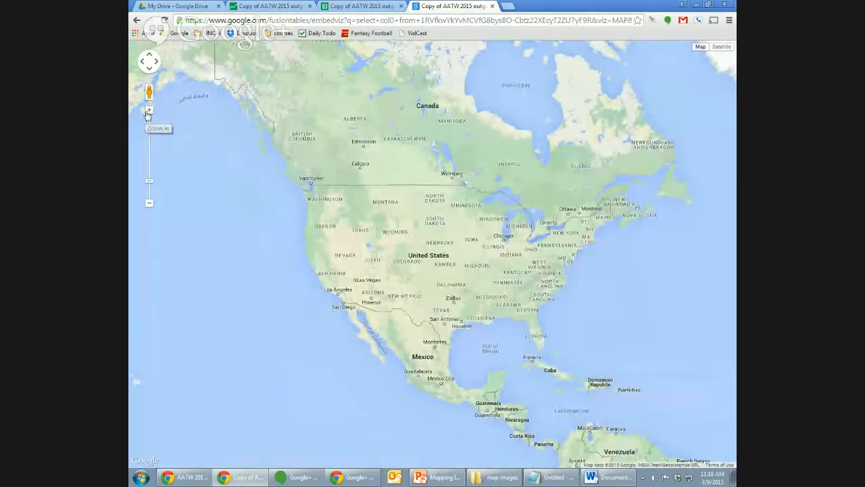
left_click(150, 205)
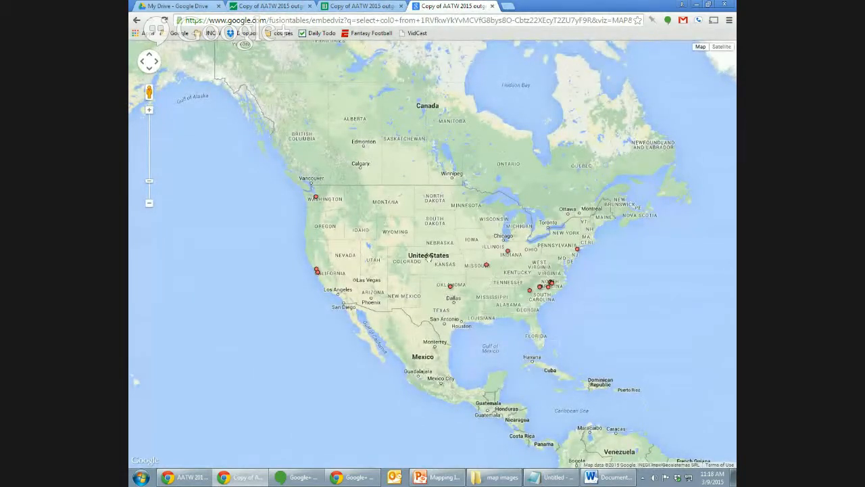
left_click(451, 288)
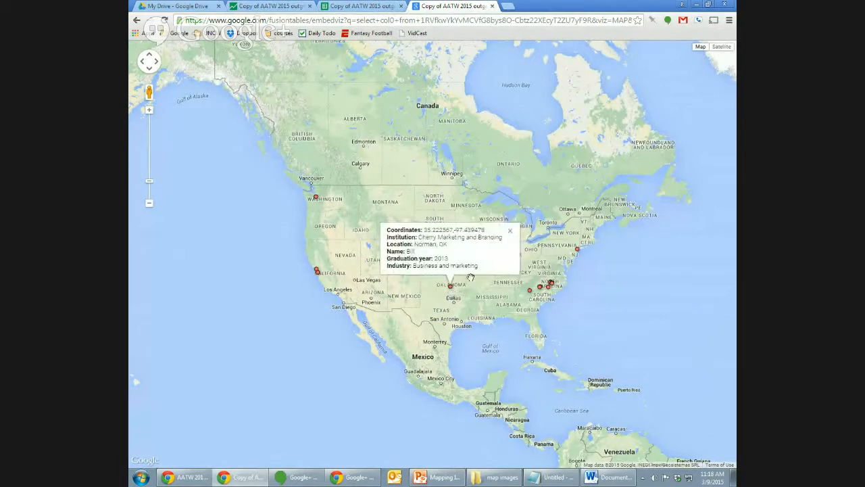
left_click(512, 229)
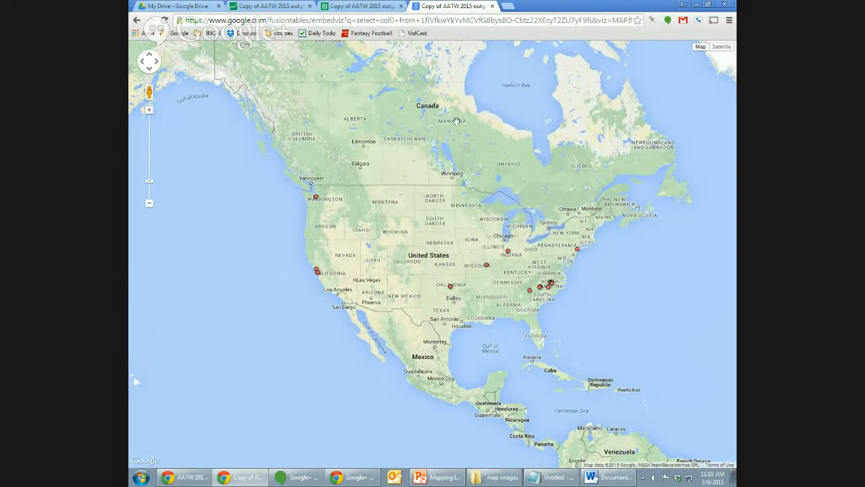
left_click(450, 285)
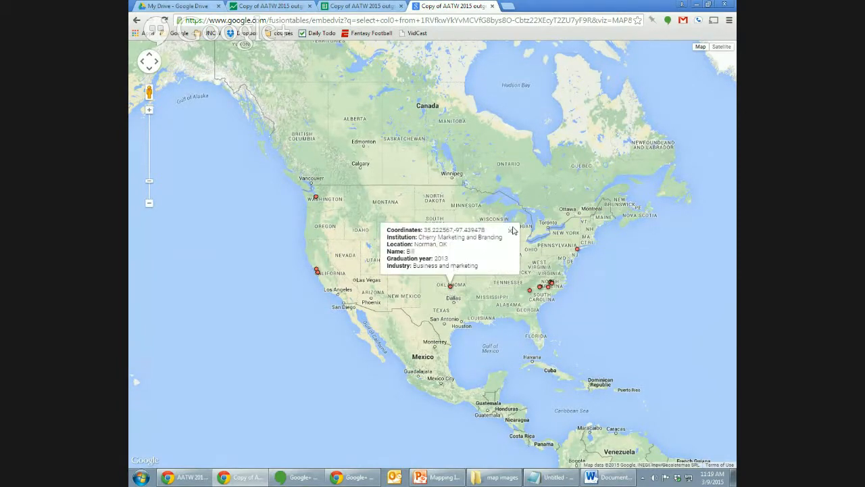
left_click(511, 230)
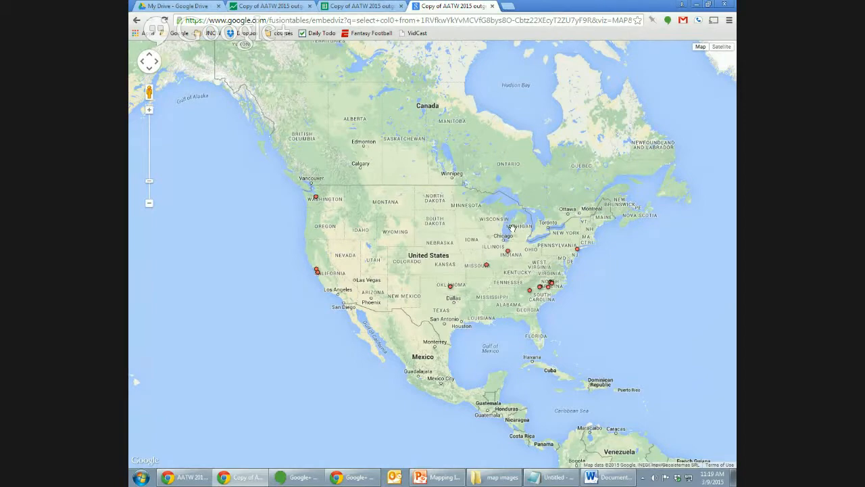
left_click(492, 5)
Review the map's HTML and JavaScript embed code in the Publish dialog.
left_click(290, 5)
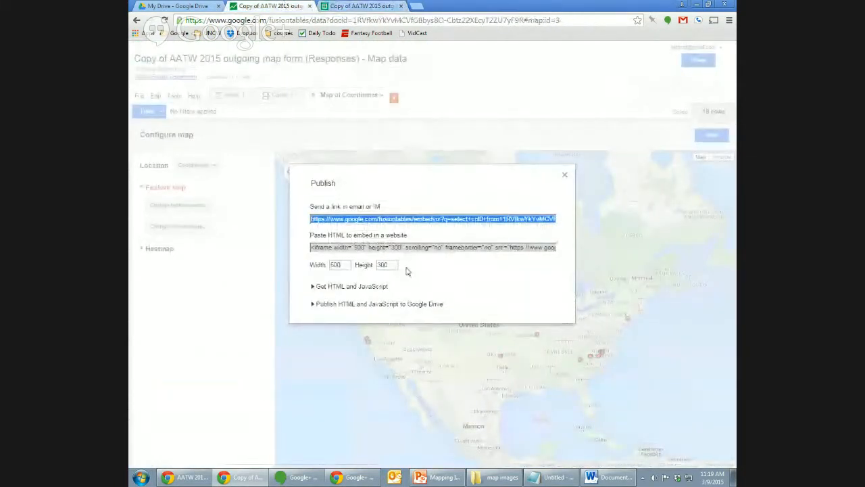
left_click(313, 287)
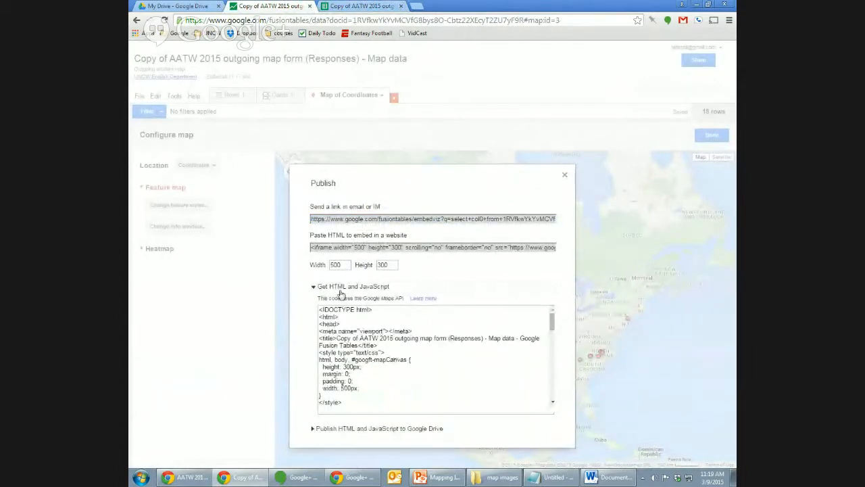
left_click(313, 287)
left_click(313, 287)
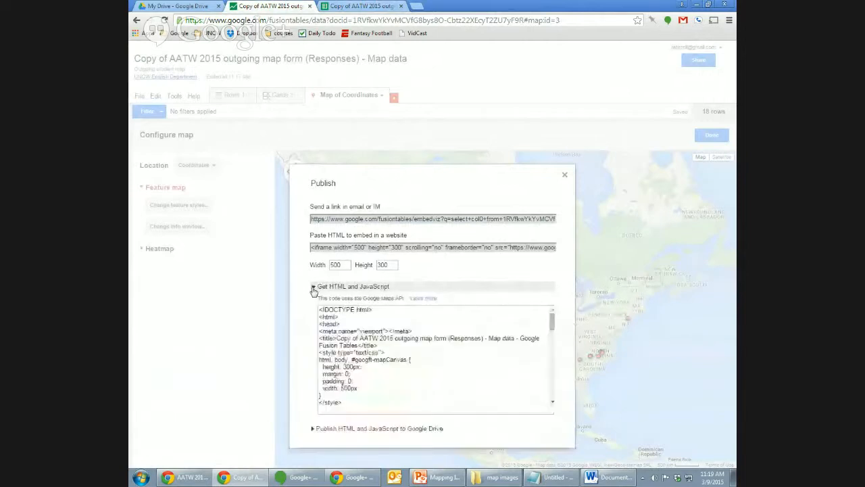
left_click(357, 380)
left_click(357, 380)
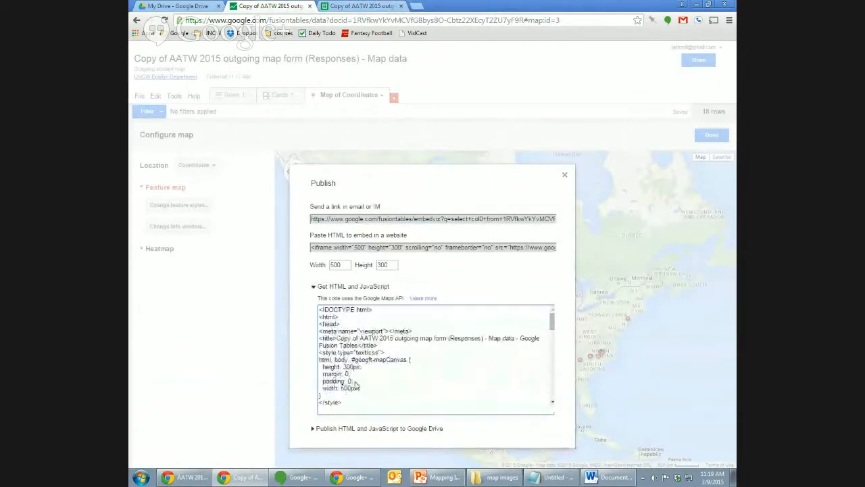
left_click(313, 287)
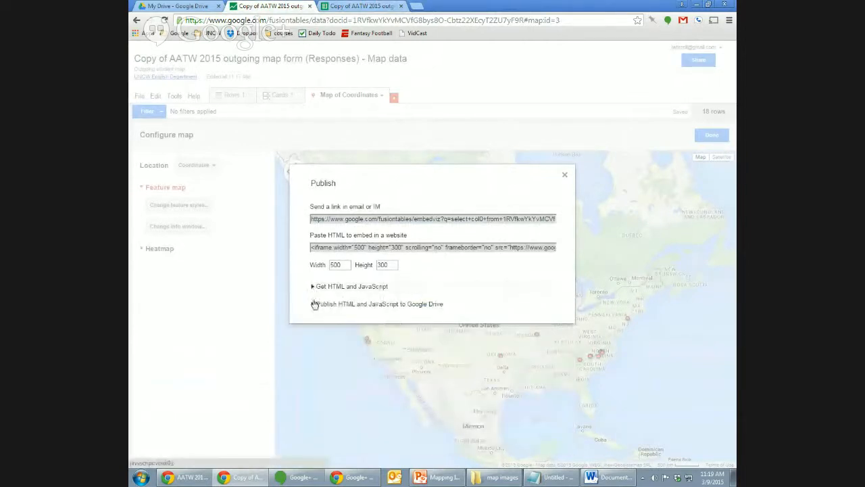
Look at the Publish to Google Drive options and embed HTML, then close the Publish dialog.
left_click(314, 305)
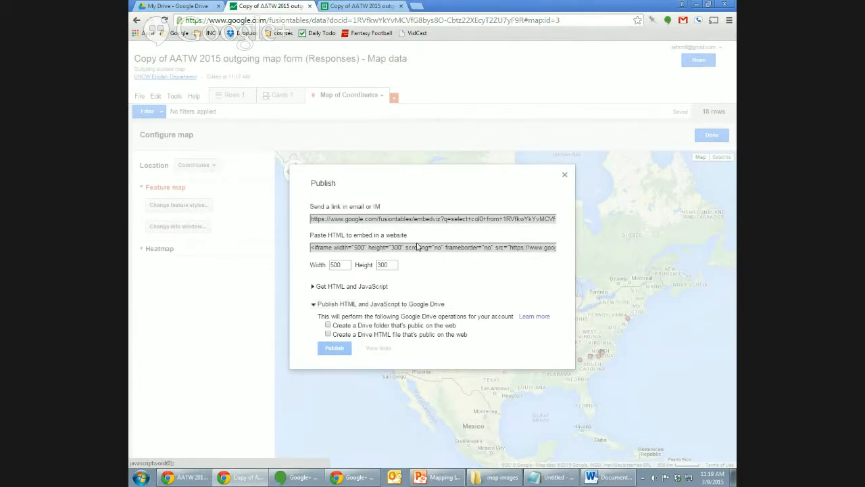
left_click(413, 250)
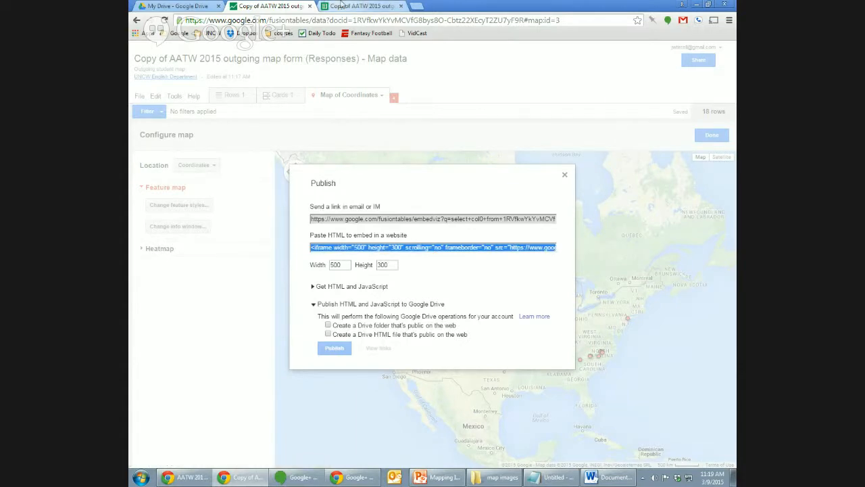
left_click(565, 175)
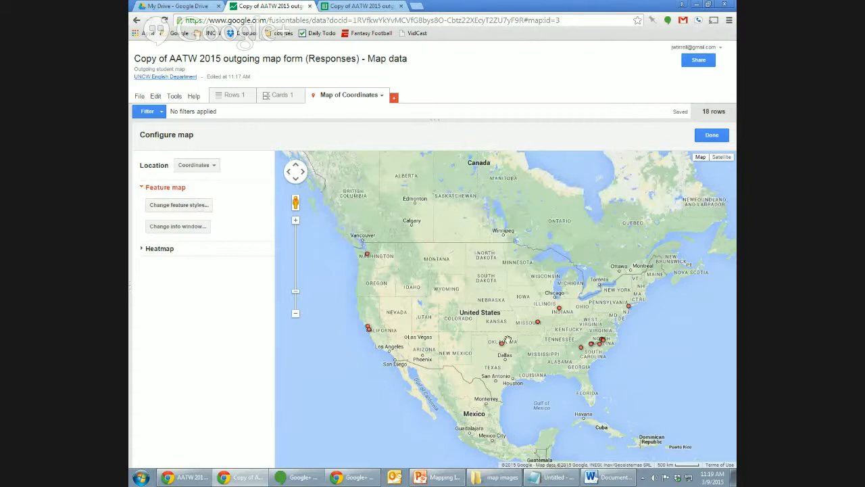
Browse marker icon and column-based icon styles, cancel without saving, then show the 18 response rows.
left_click(188, 206)
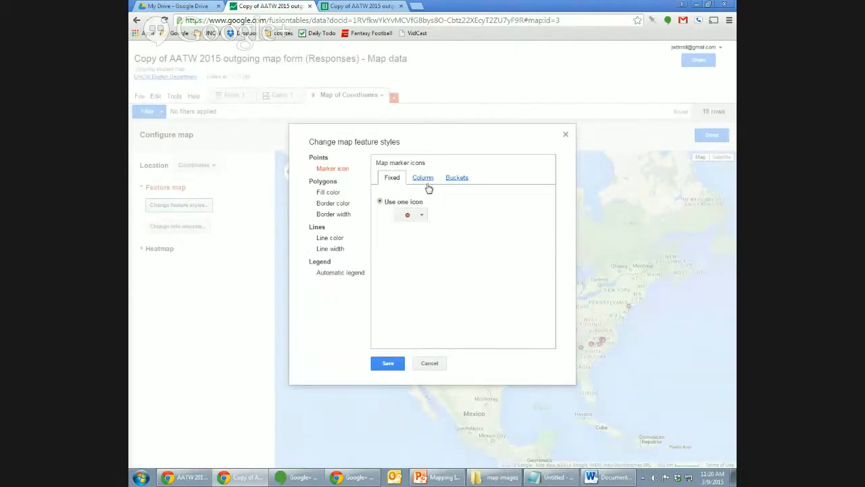
left_click(420, 216)
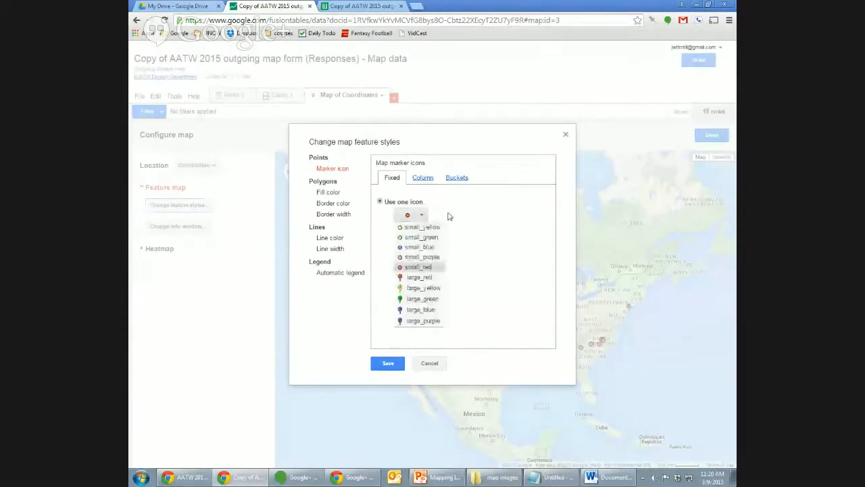
left_click(450, 217)
left_click(421, 214)
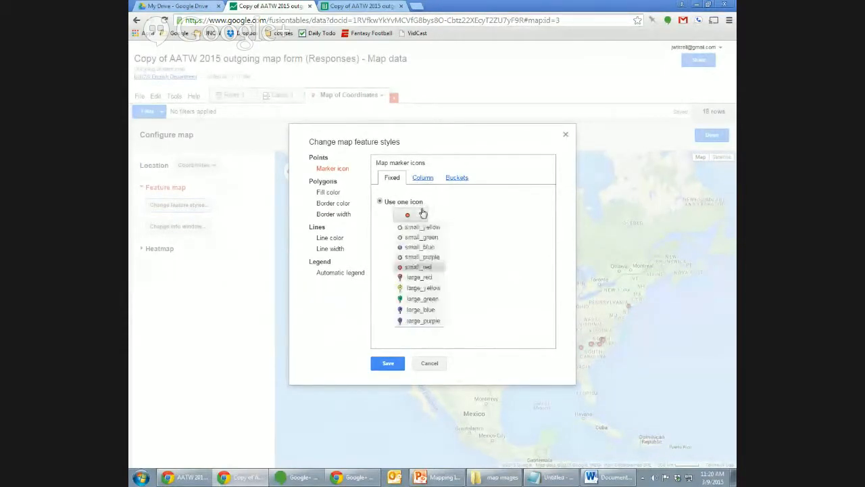
left_click(482, 230)
left_click(425, 178)
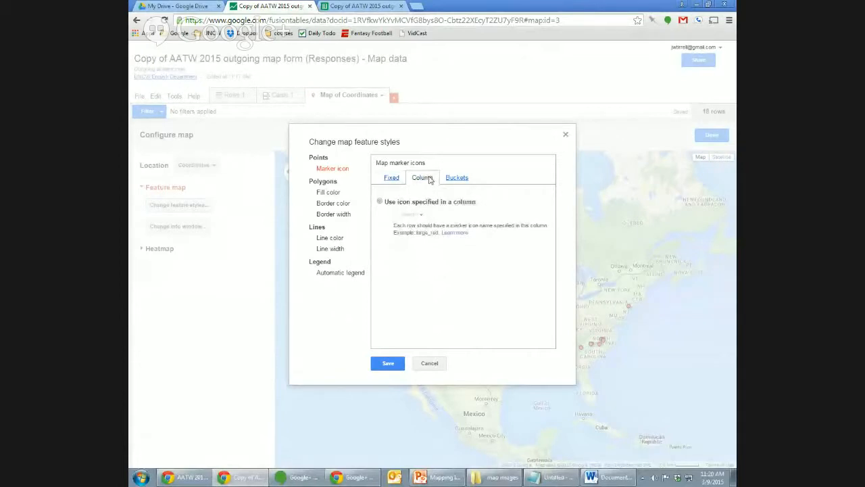
left_click(380, 202)
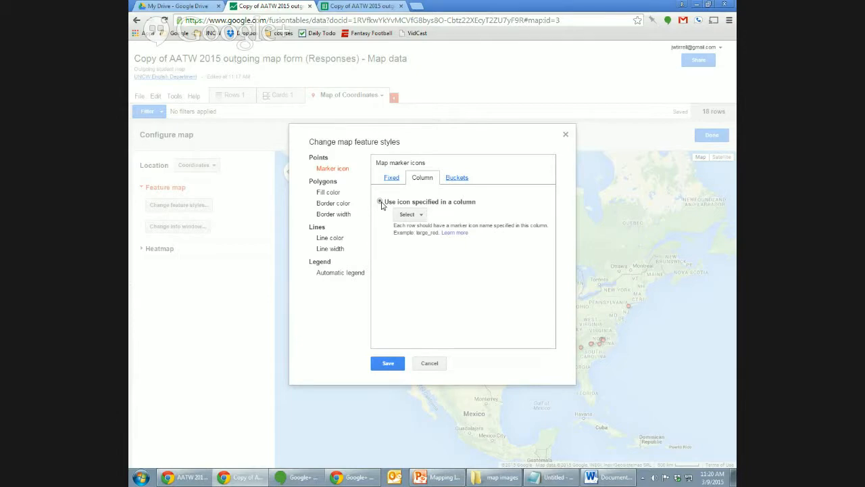
left_click(433, 365)
left_click(231, 94)
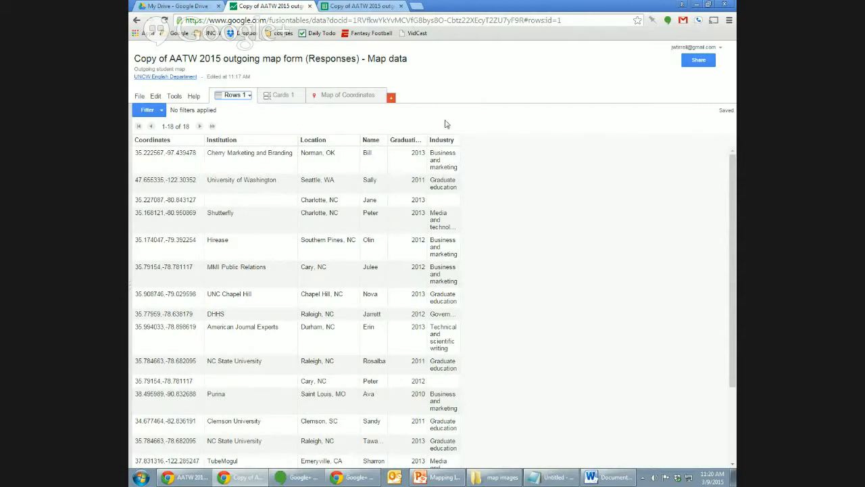
Go back to the Map of Coordinates tab plotting the 18 graduates' markers.
left_click(350, 98)
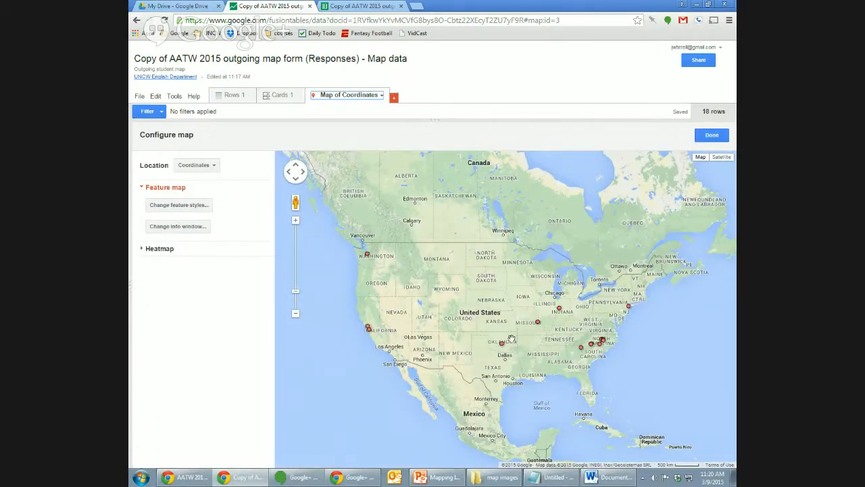
Style markers as Graduation year buckets over 2010–2014, divided into 4 buckets, and save.
left_click(188, 206)
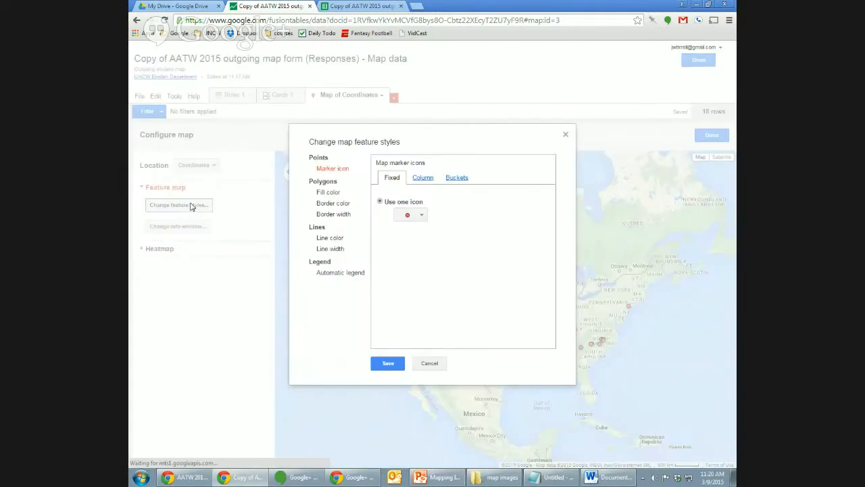
left_click(424, 180)
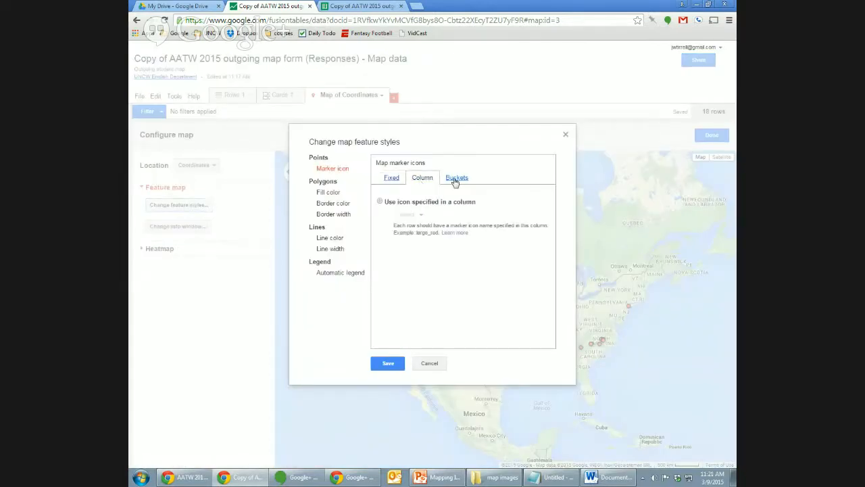
left_click(455, 180)
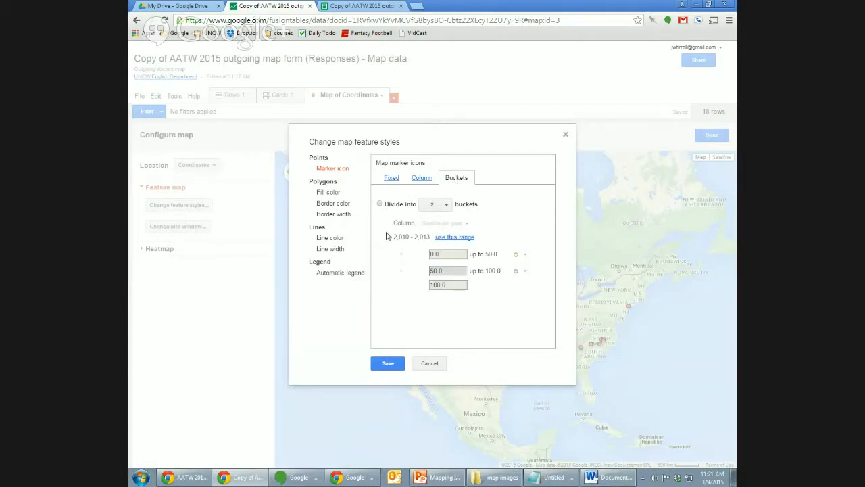
left_click(445, 237)
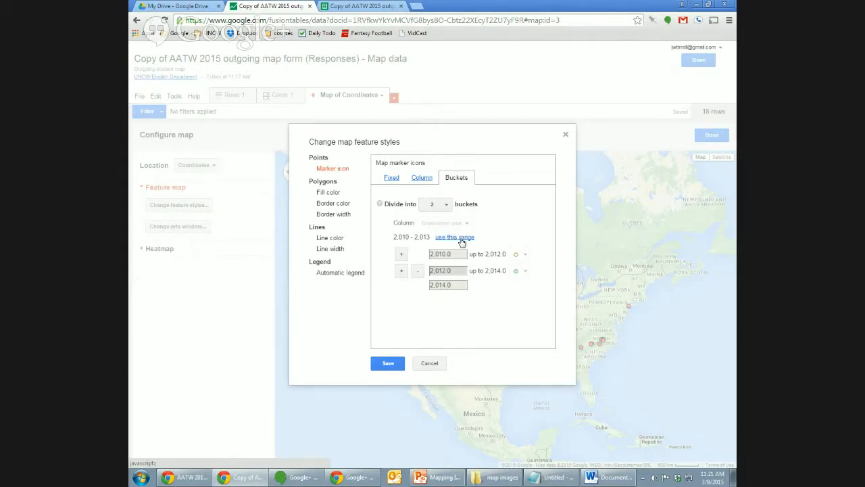
left_click(443, 204)
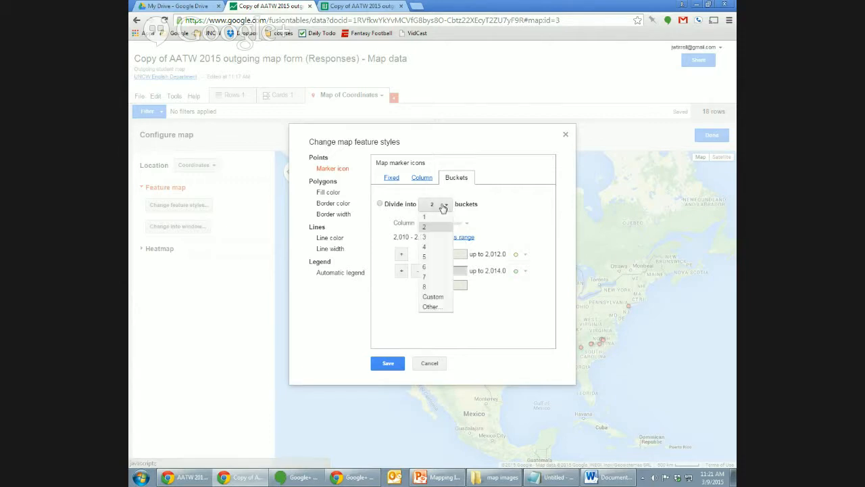
left_click(440, 257)
mouse_move(547, 297)
left_mouse_down()
mouse_move(548, 320)
mouse_move(547, 266)
mouse_move(549, 303)
left_mouse_up()
scroll(549, 308, "up", 2)
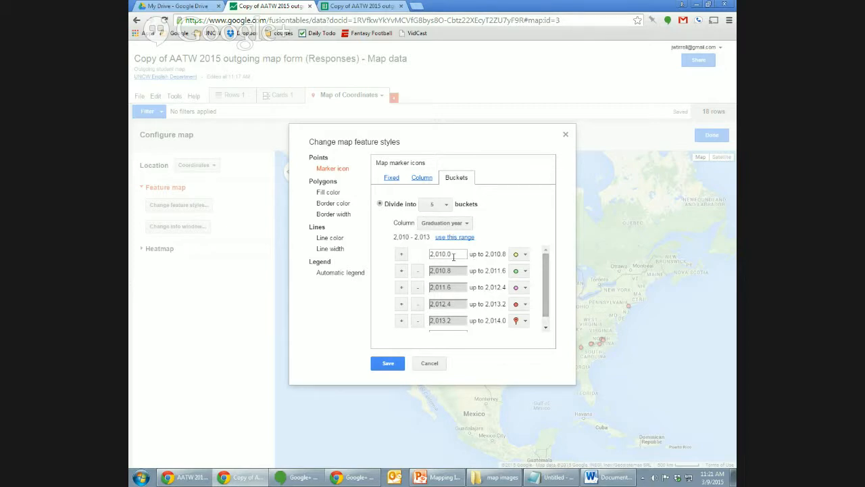
left_click(439, 204)
left_click(443, 251)
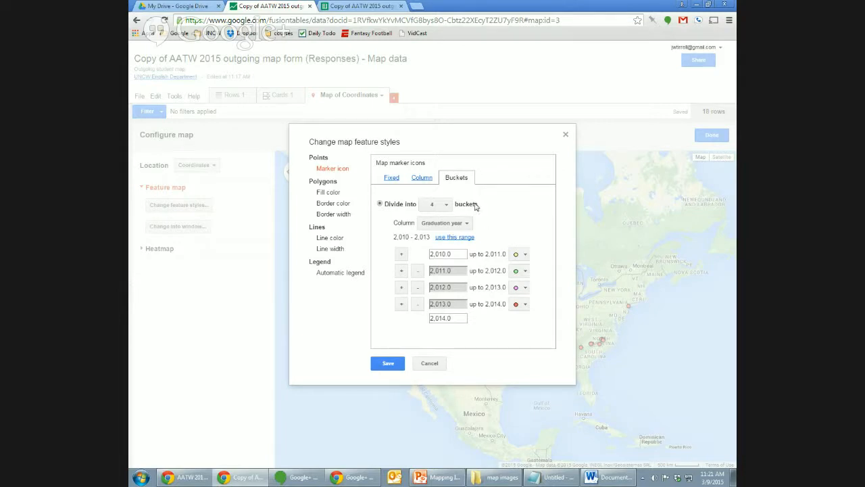
left_click(393, 364)
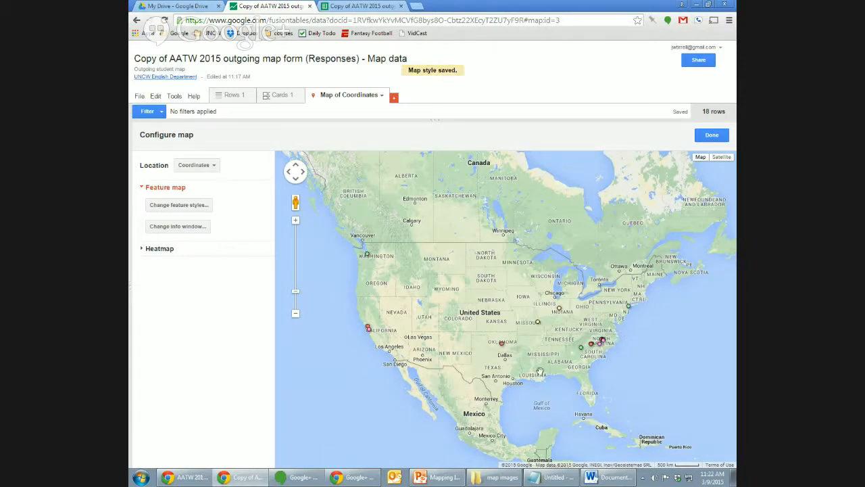
Inspect the Santa Clara marker's details and recentre the map on North America.
left_click(369, 331)
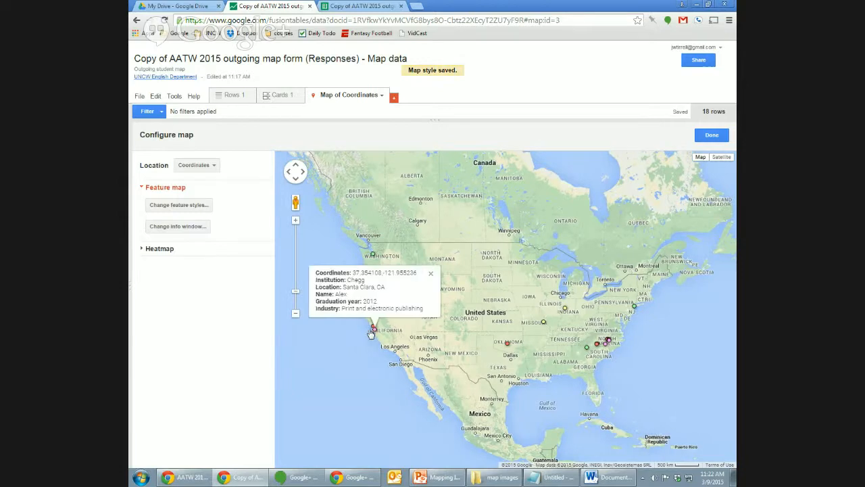
left_click(442, 275)
left_click_drag(461, 294, 434, 287)
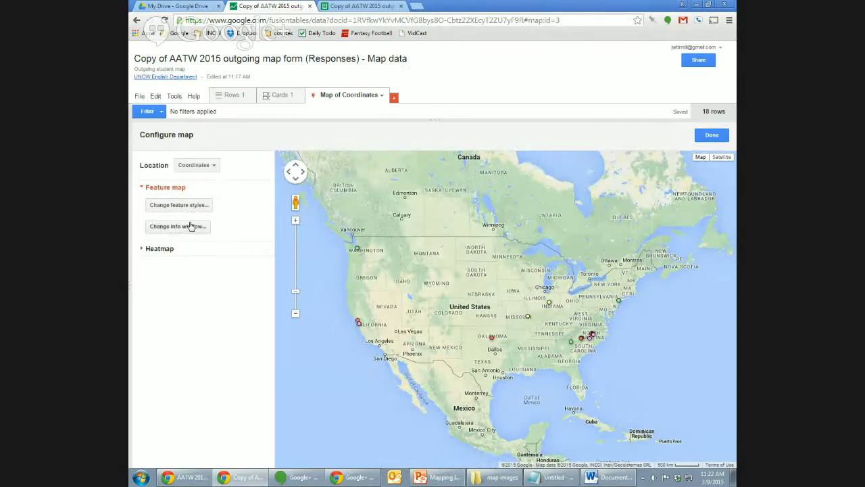
Drop Coordinates and Industry from the automatic info window columns.
left_click(191, 226)
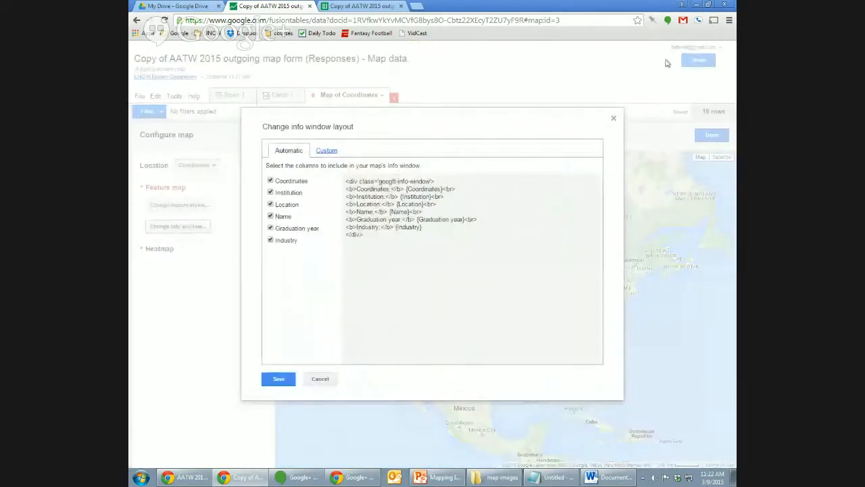
left_click(614, 119)
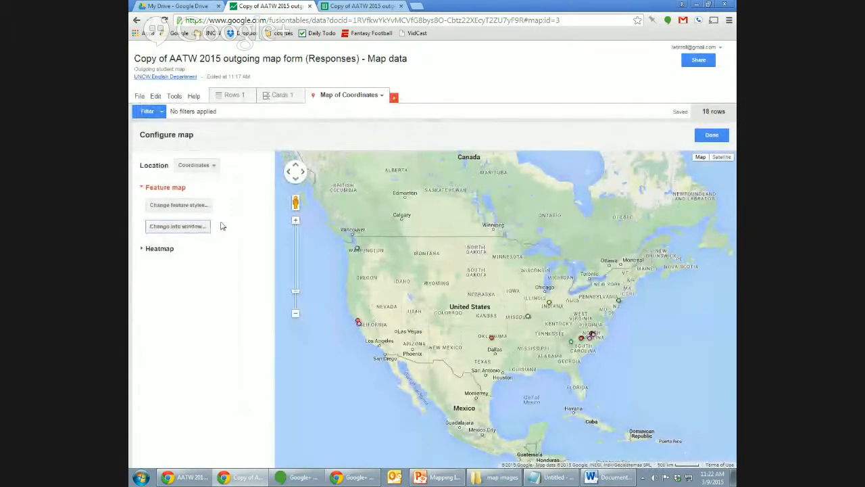
left_click(187, 232)
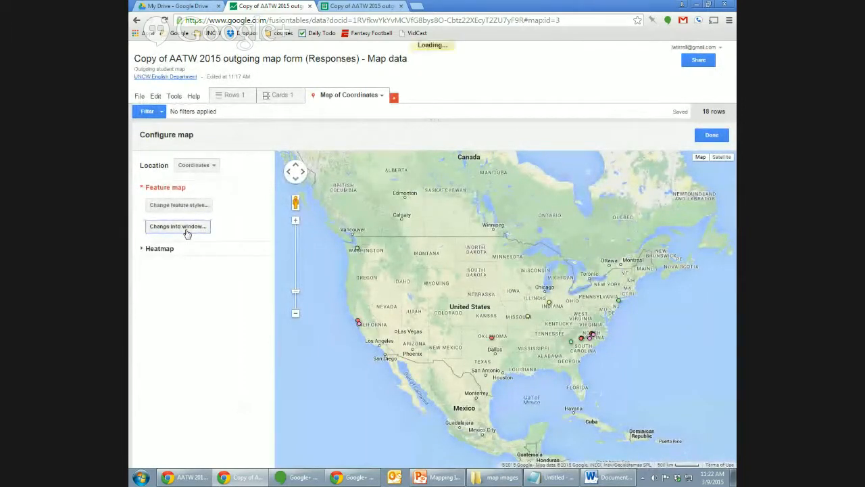
left_click_drag(479, 118, 521, 133)
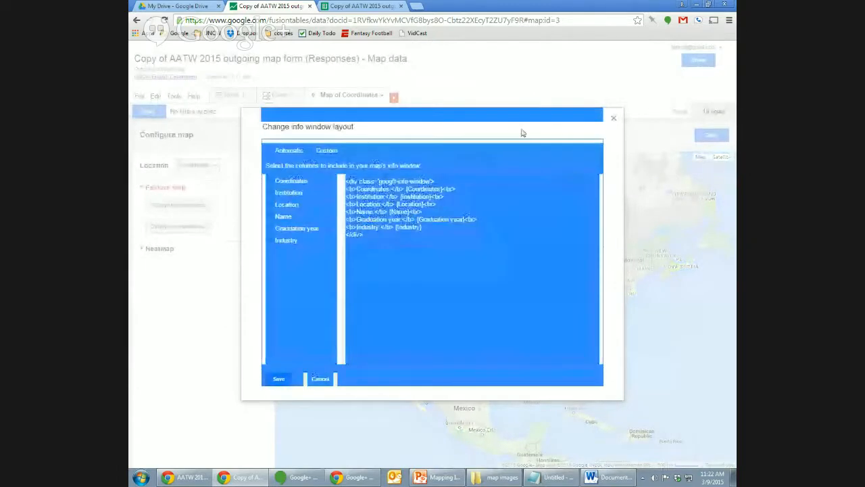
left_click(450, 142)
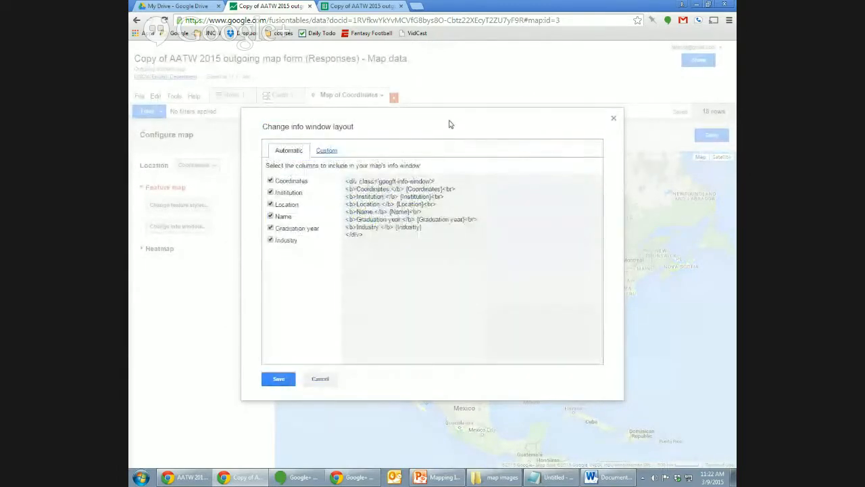
left_click(270, 181)
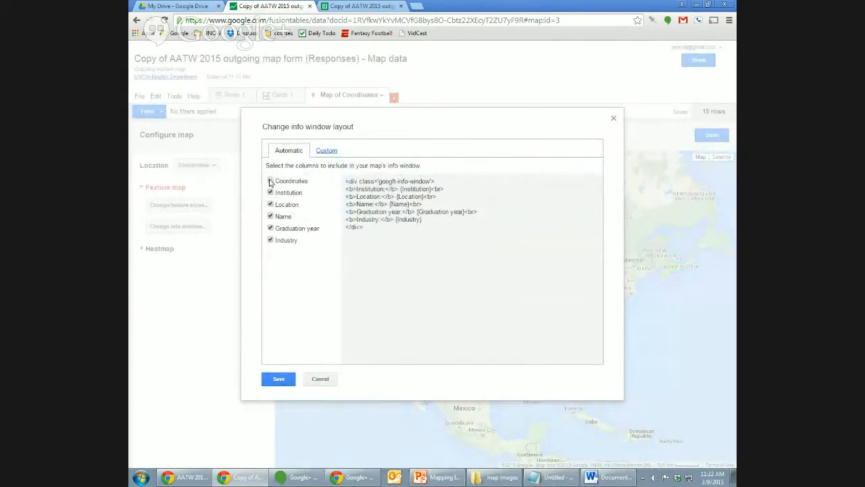
left_click(271, 241)
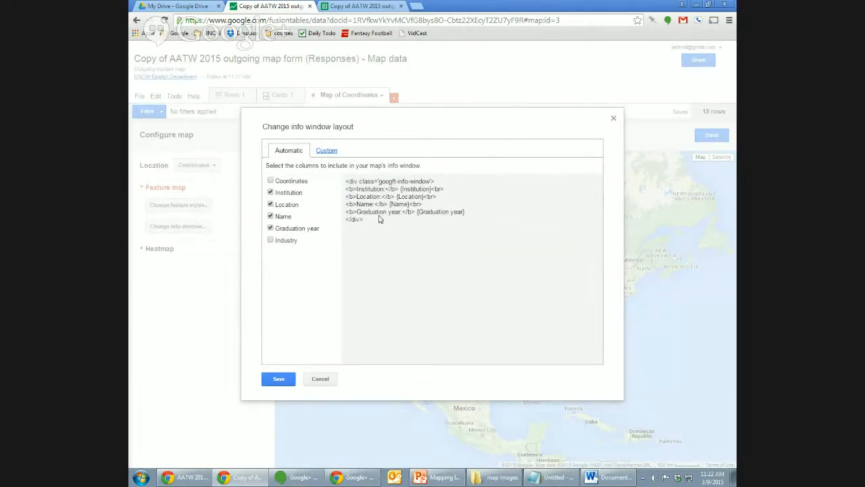
Review the generated Custom HTML, save the layout, and preview the Oklahoma marker's popup.
left_click_drag(375, 224, 359, 184)
left_click(359, 184)
left_click(327, 151)
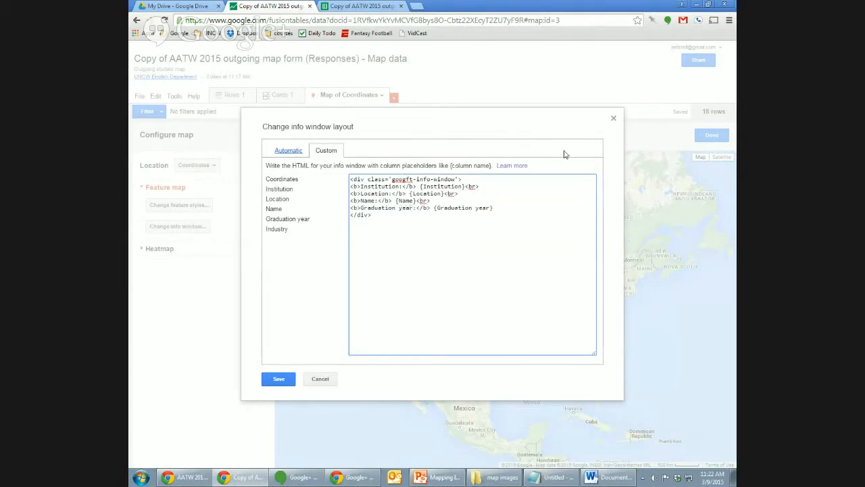
left_click(279, 378)
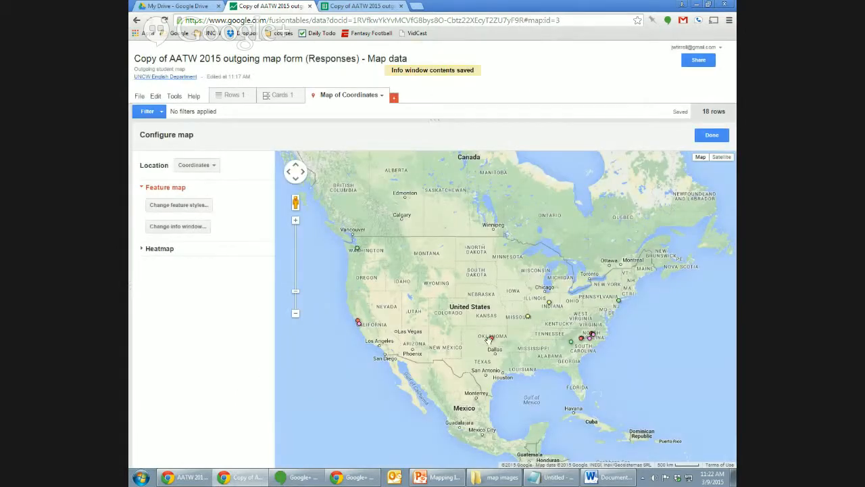
left_click(491, 338)
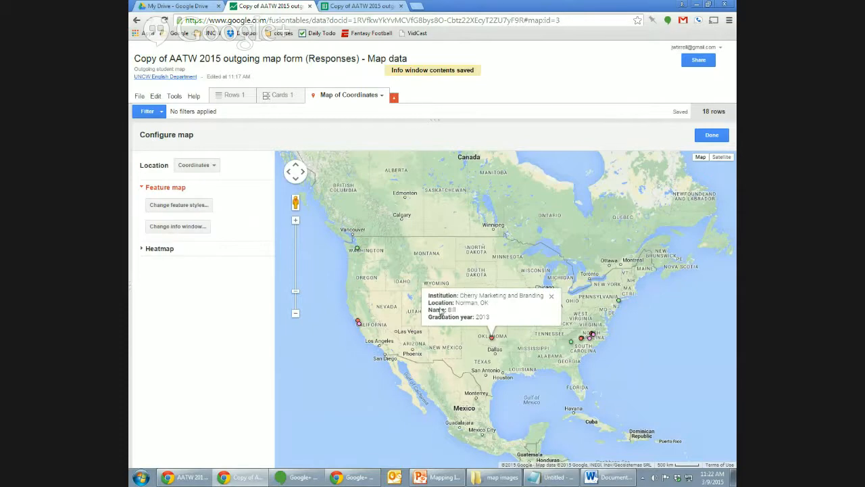
Open Untitled map from Drive, view the Oklahoma marker's card, then return to Fusion Tables.
left_click(183, 6)
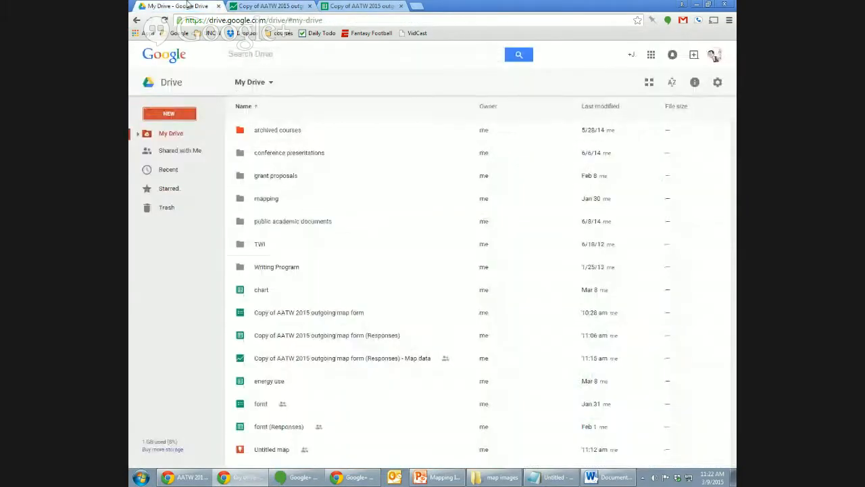
double_click(271, 451)
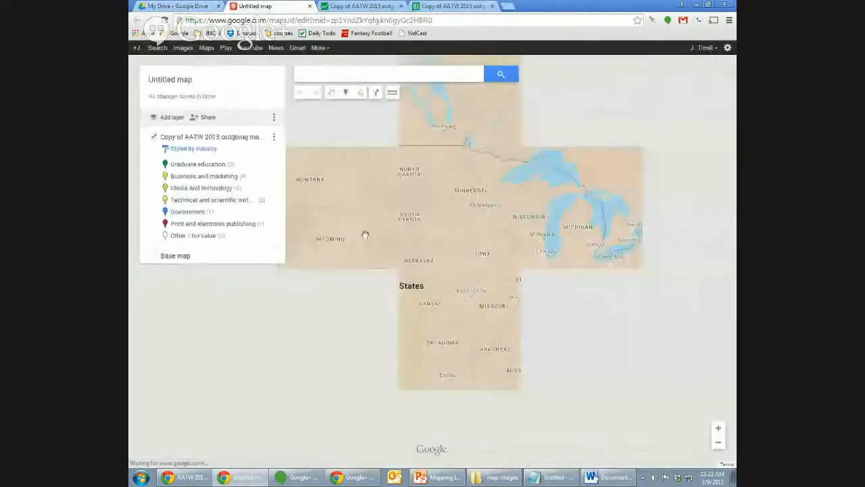
left_click(441, 340)
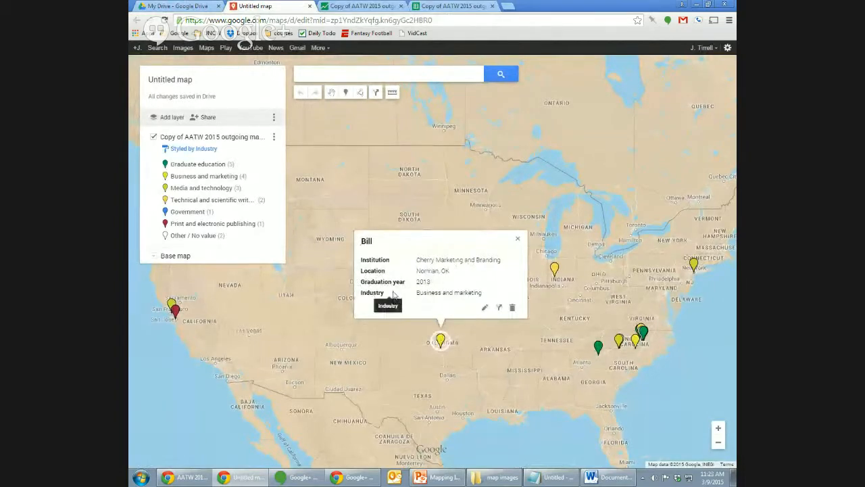
left_click(518, 239)
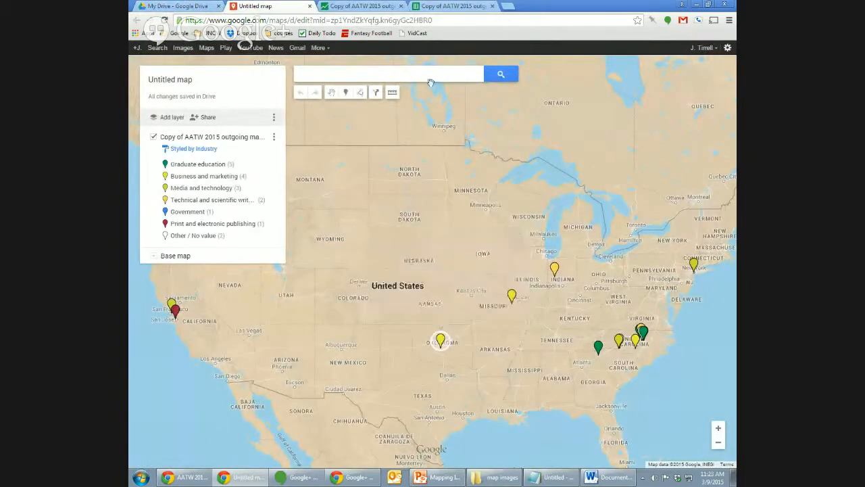
left_click(394, 5)
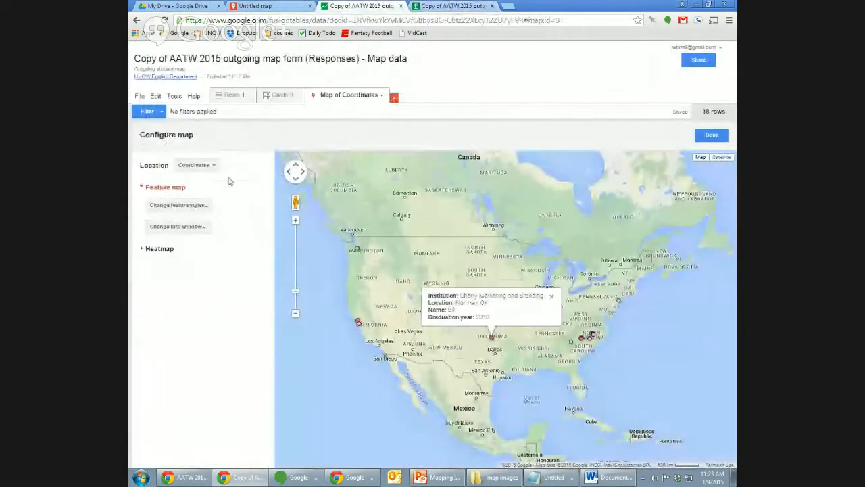
Delete the bold Institution label from the custom info window HTML.
left_click(186, 231)
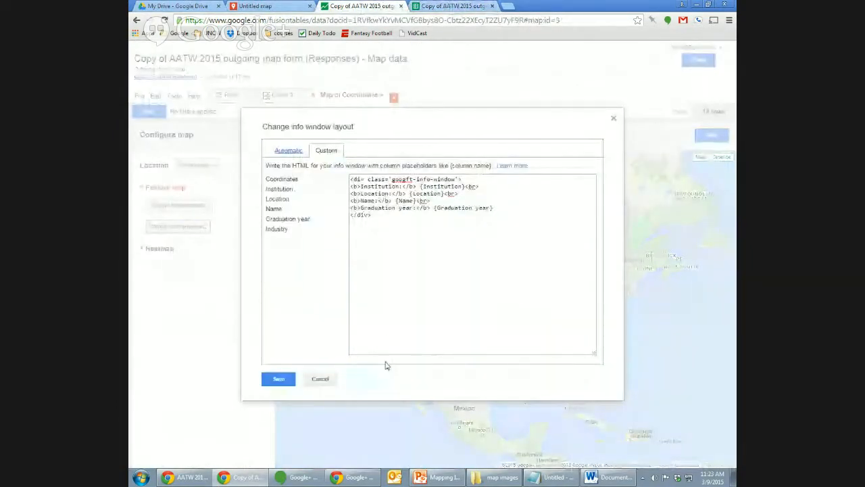
left_click(284, 155)
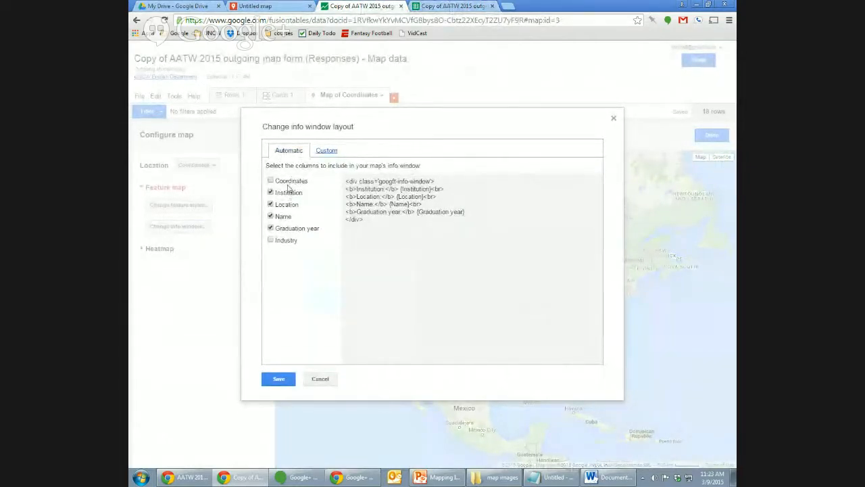
left_click(328, 151)
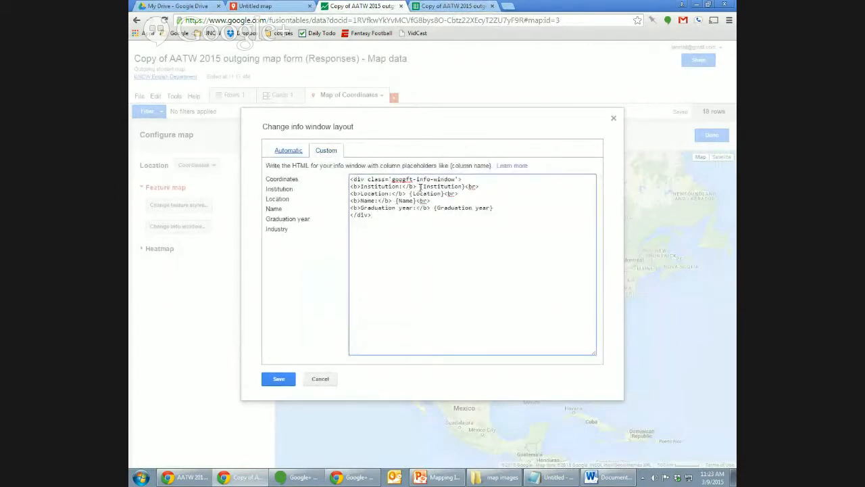
left_click_drag(419, 186, 333, 188)
left_click(362, 187)
left_click_drag(351, 187, 412, 188)
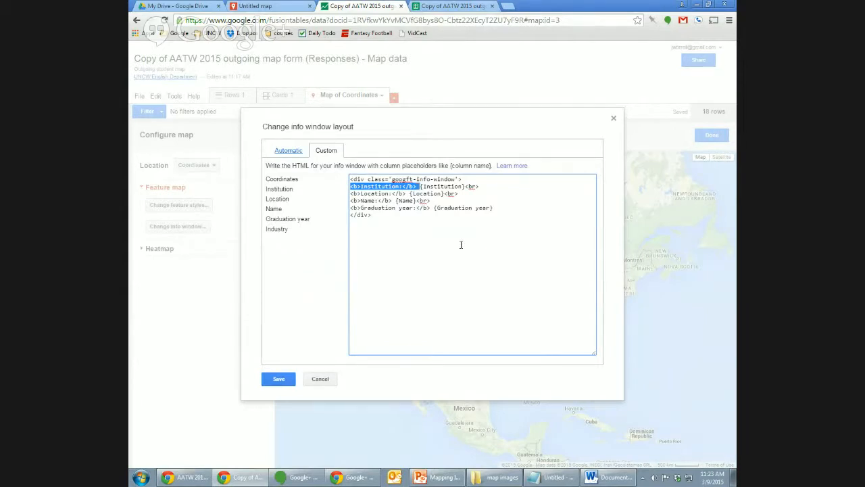
left_click(423, 187)
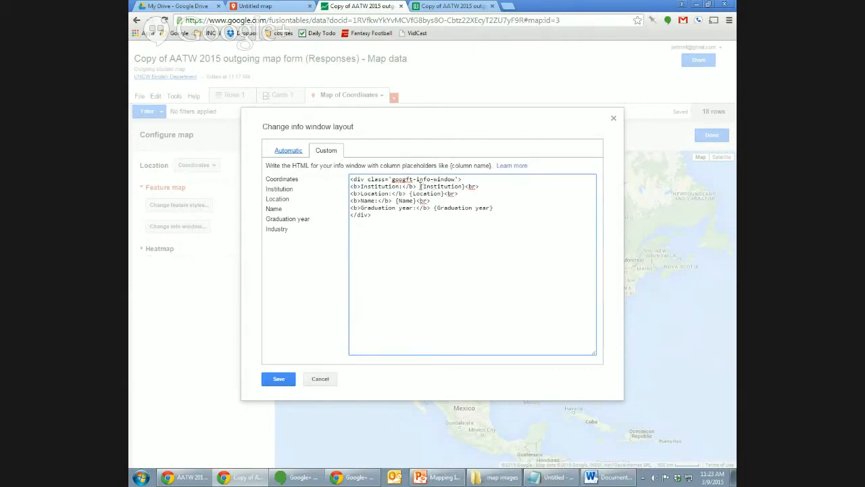
left_click_drag(418, 186, 350, 187)
key("BackSpace")
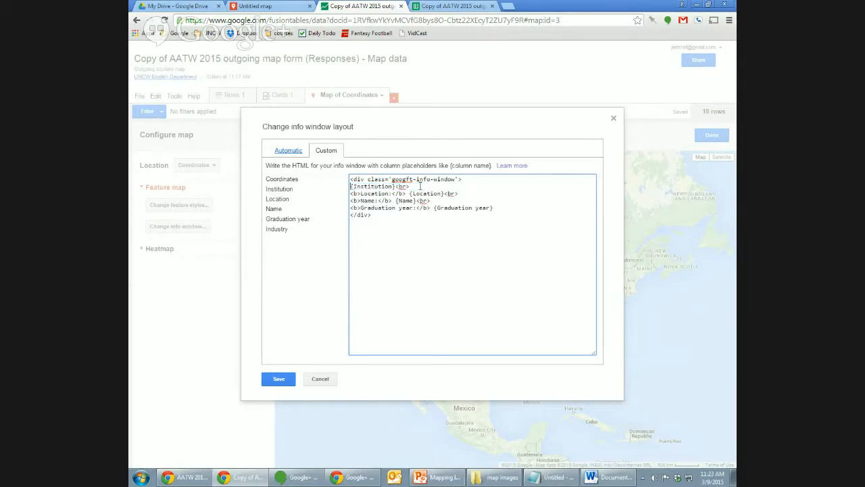
Remove the Location, Name and Graduation year labels, then save the layout.
key("shift+Right")
key("shift+Right")
key("shift+Right")
key("shift+Right")
key("shift+Right")
key("shift+Right")
key("shift+Right")
key("shift+Right")
key("shift+Right")
key("shift+Right")
key("shift+Right")
key("shift+Right")
key("shift+Right")
key("shift+Right")
key("shift+Right")
key("shift+Right")
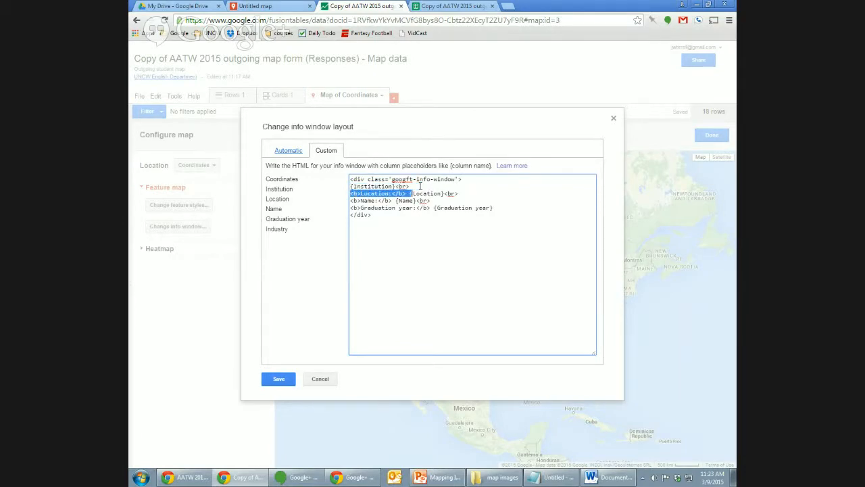
key("BackSpace")
key("shift+Right")
key("shift+Right")
key("shift+Right")
key("shift+Right")
key("shift+Right")
key("shift+Right")
key("shift+Right")
key("shift+Right")
key("shift+Right")
key("shift+Right")
key("shift+Right")
key("shift+Right")
key("shift+Right")
key("shift+Right")
key("shift+Right")
key("shift+Right")
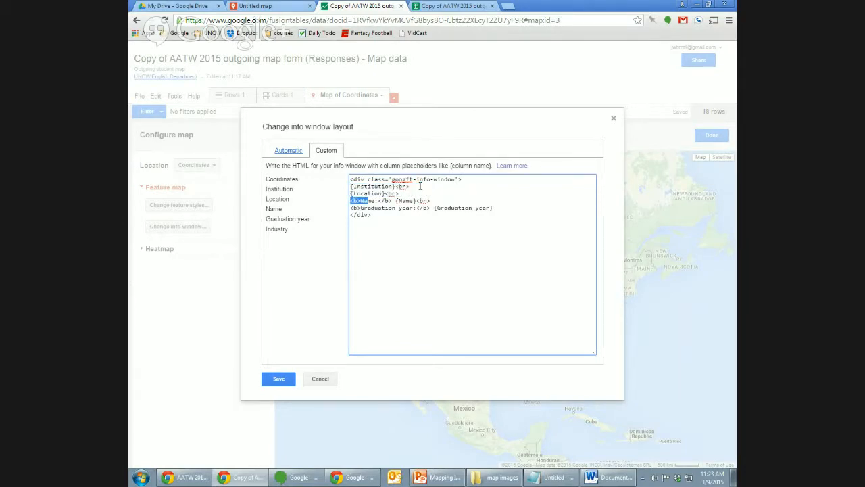
key("BackSpace")
key("ctrl+z")
key("Left")
key("shift+Right")
key("shift+Right")
key("shift+Right")
key("shift+Right")
key("shift+Right")
key("shift+Right")
key("shift+Right")
key("shift+Right")
key("shift+Right")
key("shift+Right")
key("shift+Right")
key("shift+Right")
key("shift+Right")
key("BackSpace")
key("shift+Right")
key("shift+Right")
key("shift+Right")
key("shift+Right")
key("shift+Right")
key("shift+Right")
key("shift+Right")
key("shift+Right")
key("shift+Right")
key("shift+Right")
key("shift+Right")
key("shift+Right")
key("shift+Right")
key("shift+Right")
key("shift+Right")
key("shift+Right")
key("shift+Right")
key("shift+Right")
key("shift+Right")
key("shift+Right")
key("BackSpace")
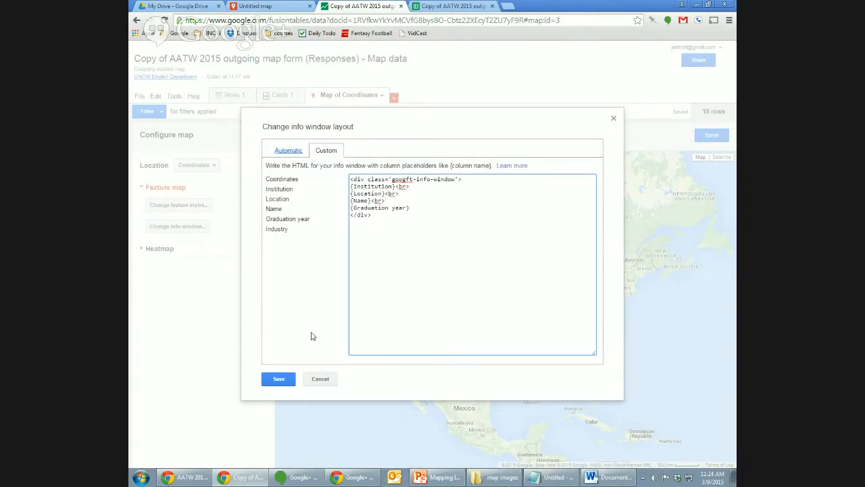
left_click(280, 379)
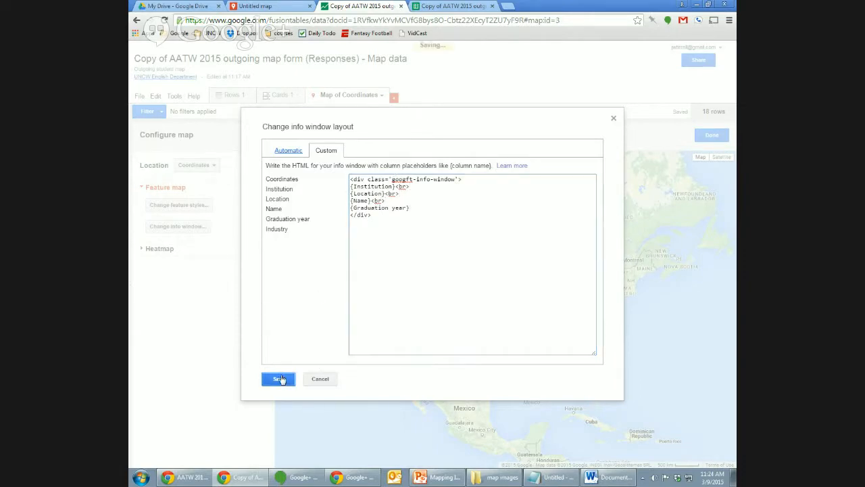
Move the {Name} and {Graduation year} lines above Institution in the custom HTML.
left_click(494, 343)
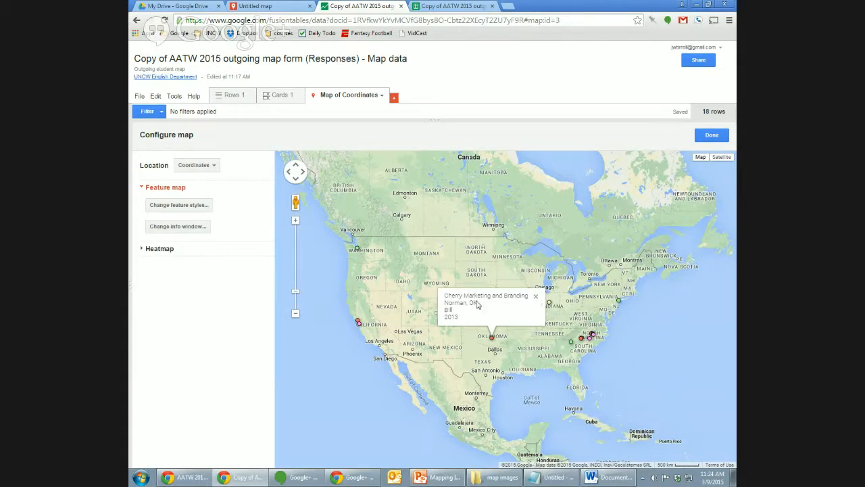
left_click(536, 296)
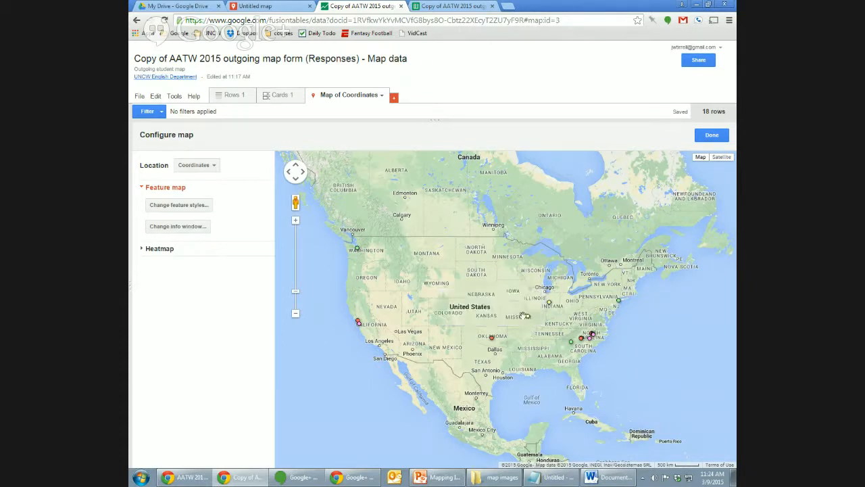
left_click(177, 227)
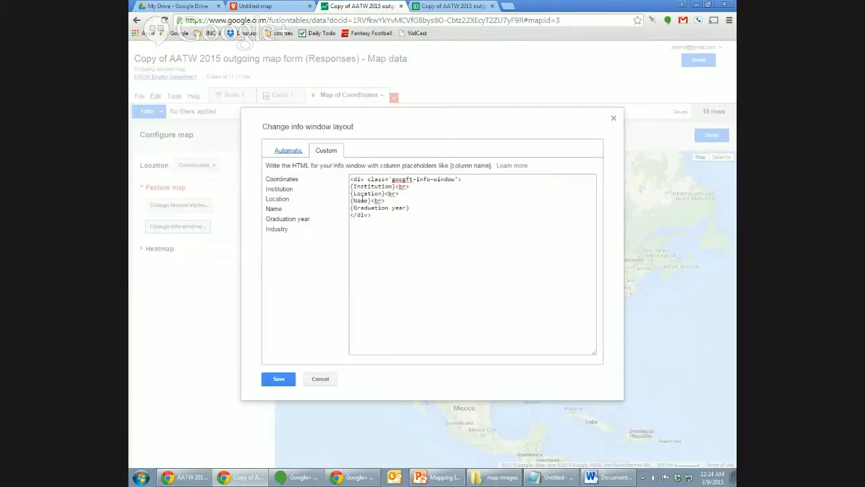
triple_click(353, 202)
key("ctrl+c")
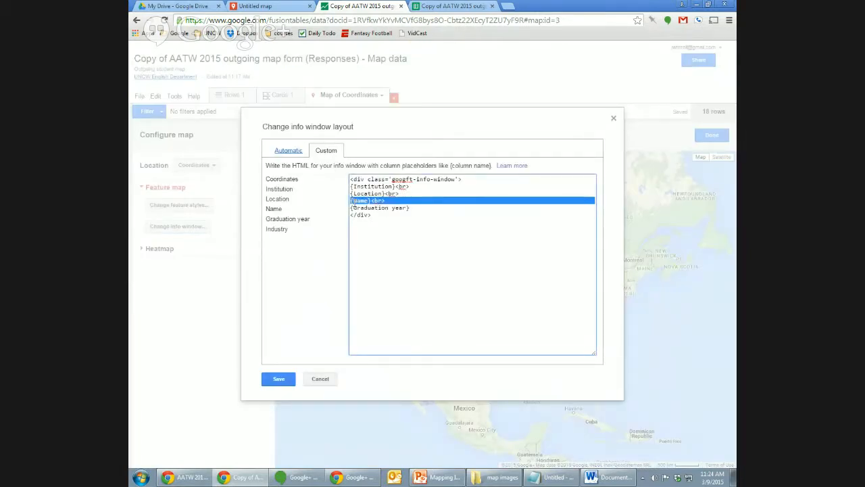
key("BackSpace")
key("ctrl+v")
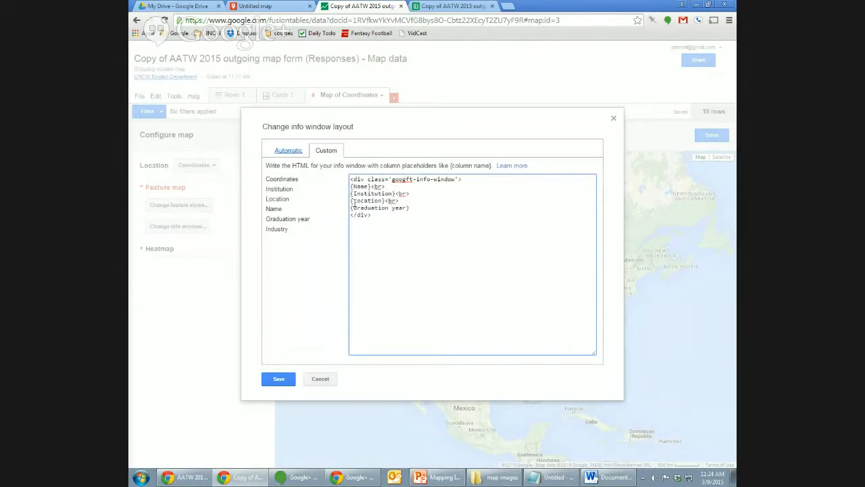
triple_click(351, 207)
key("ctrl+c")
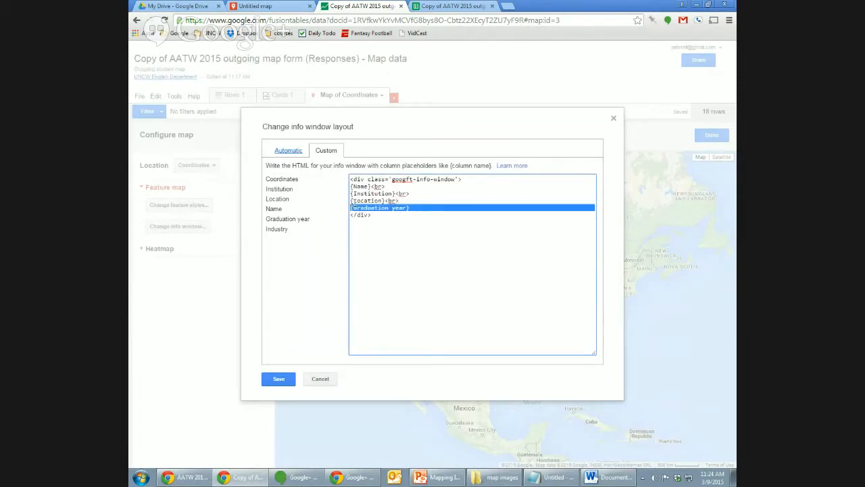
key("BackSpace")
key("ctrl+v")
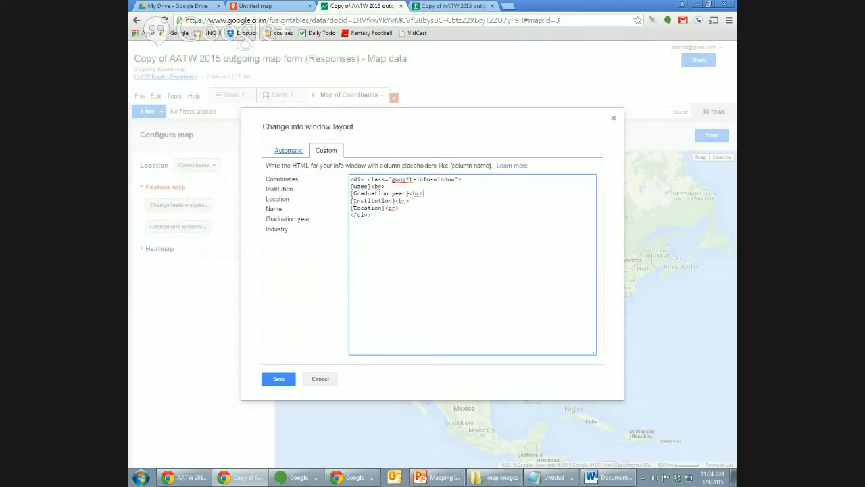
Wrap {Name} in <font size="4"> tags, save, and check the Oklahoma marker's popup.
key("BackSpace")
key("BackSpace")
key("BackSpace")
type("<font size=\"4\">{Name}</font><")
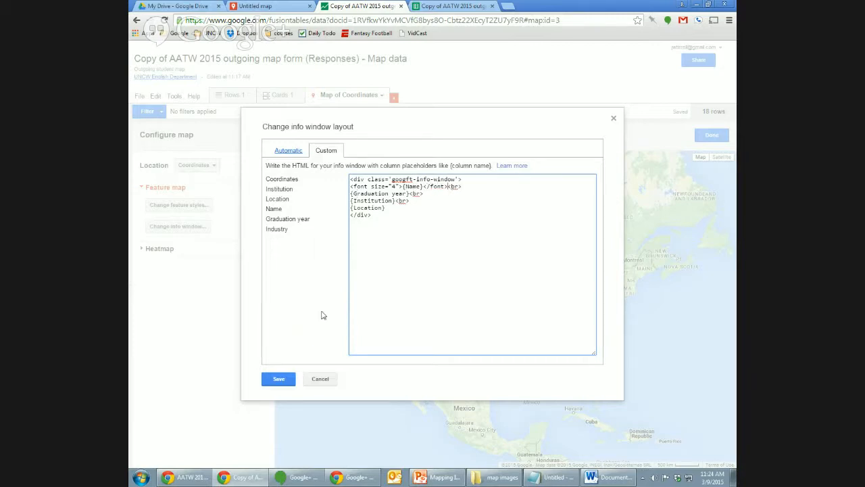
left_click(279, 379)
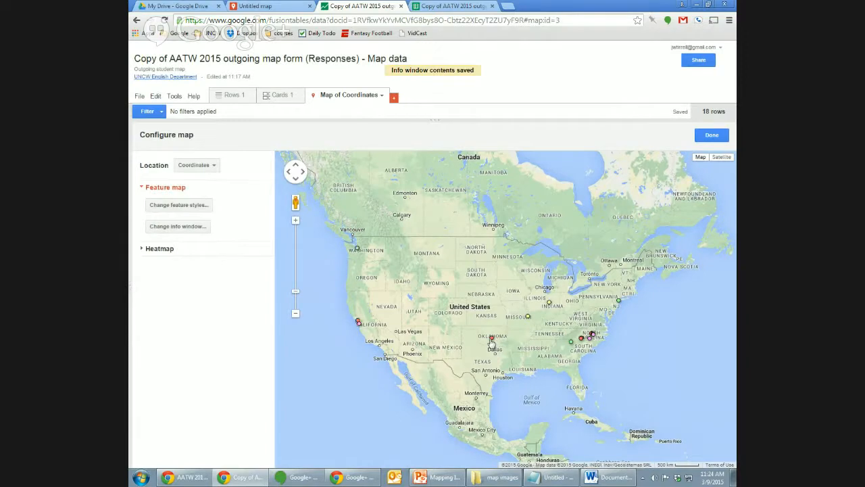
left_click(492, 339)
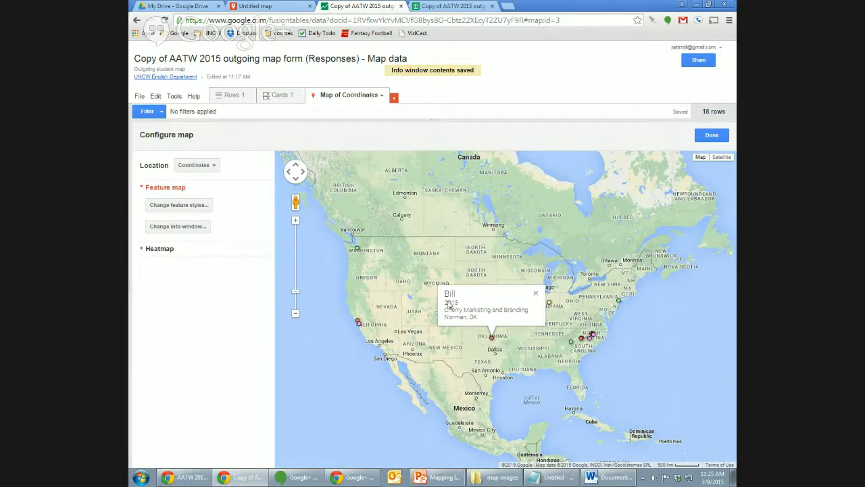
left_click(536, 294)
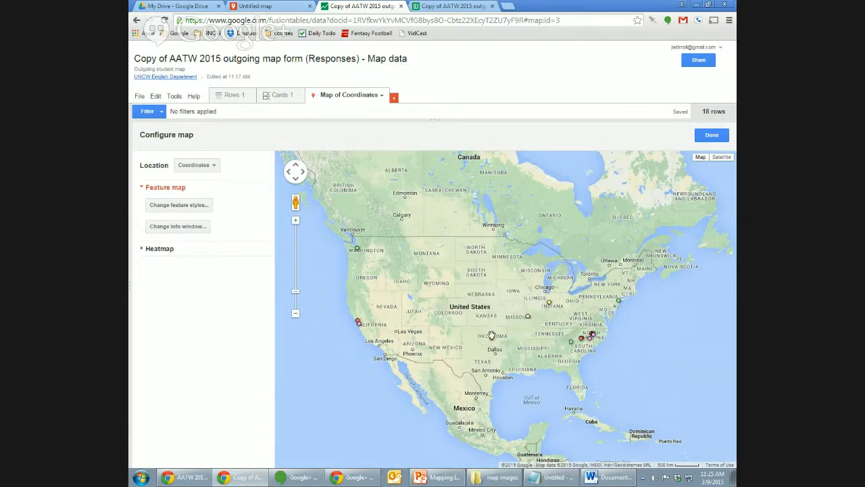
Put <b>{Name}</b> in its own <p> paragraph, drop the trailing break, save, and check Oklahoma's popup.
left_click(199, 228)
left_click(356, 186)
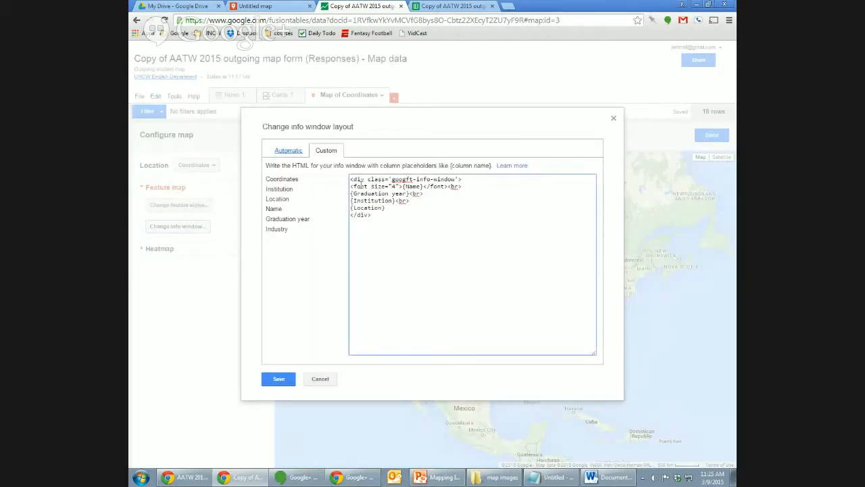
type("p><")
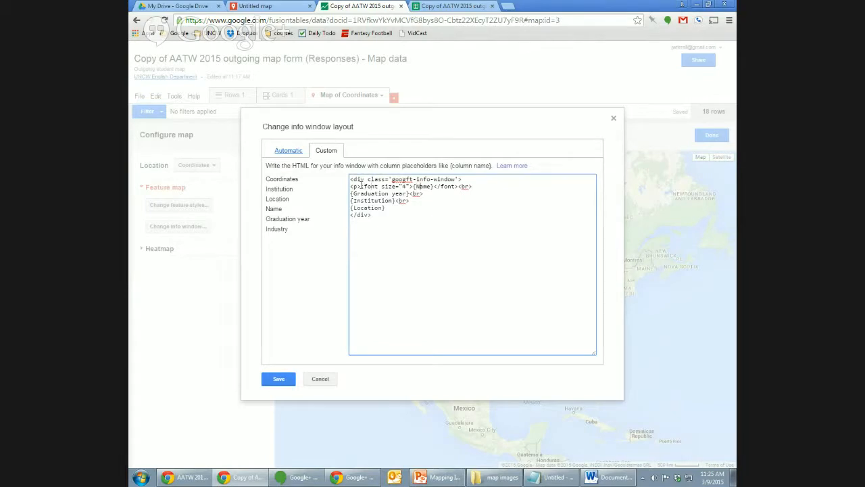
type("<b>{Name}</b>")
key("BackSpace")
key("BackSpace")
key("BackSpace")
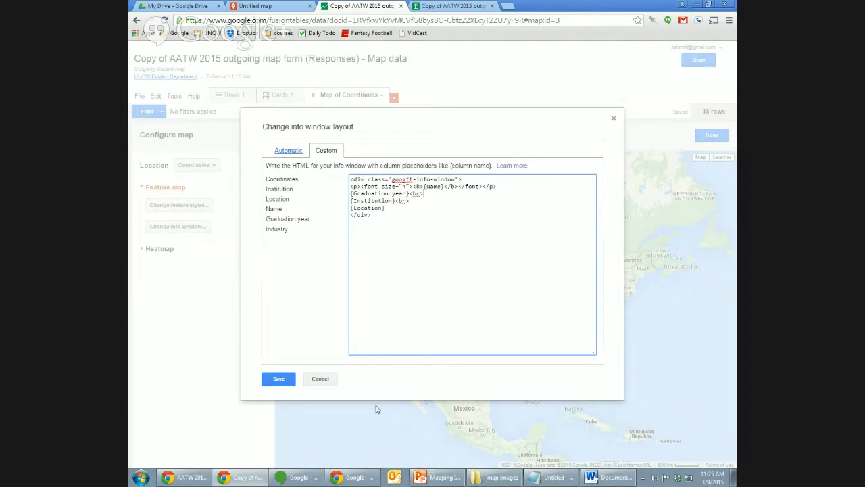
left_click(281, 381)
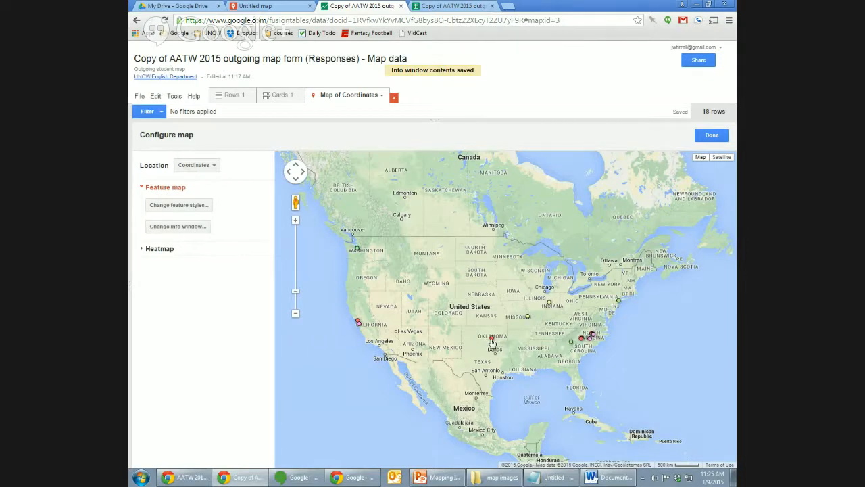
left_click(492, 342)
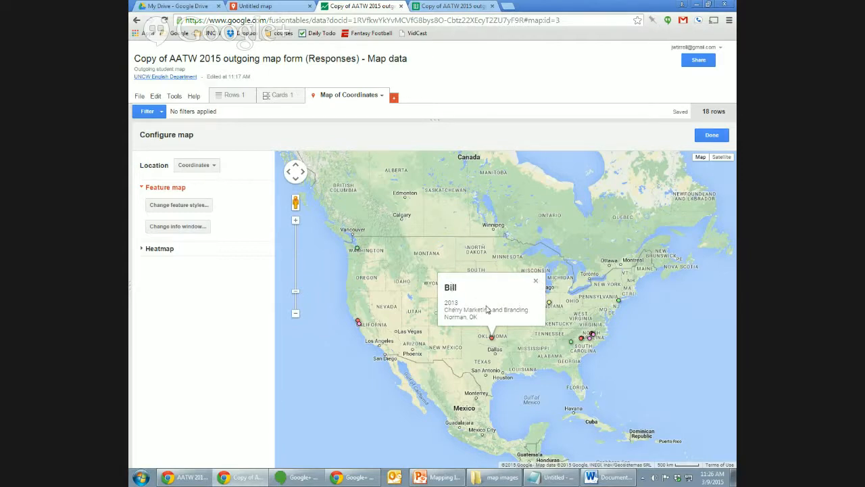
left_click(535, 282)
left_click_drag(481, 318, 512, 288)
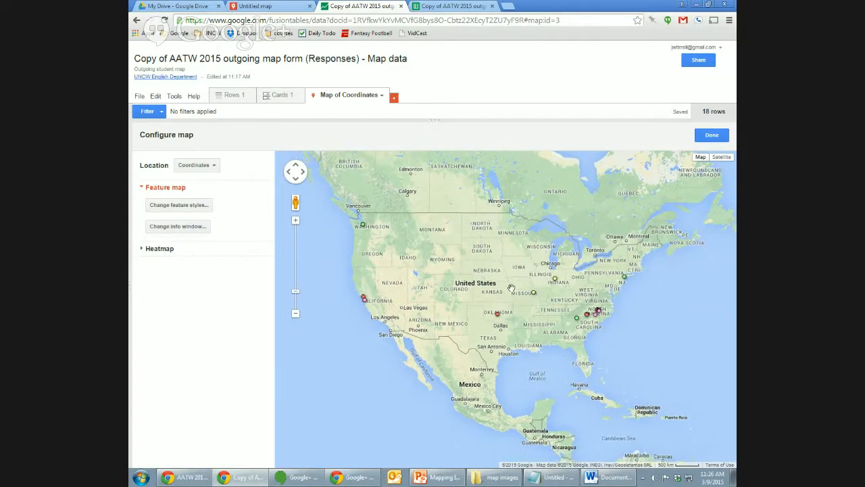
left_click(382, 98)
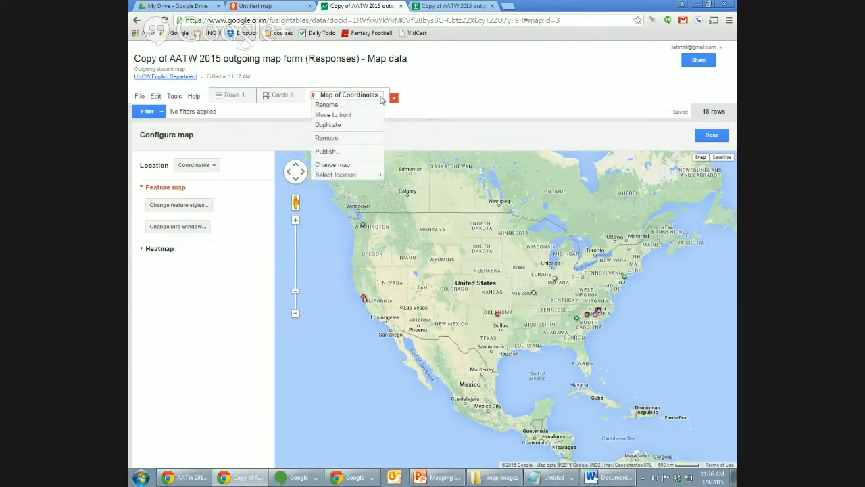
left_click(365, 152)
left_click(408, 210)
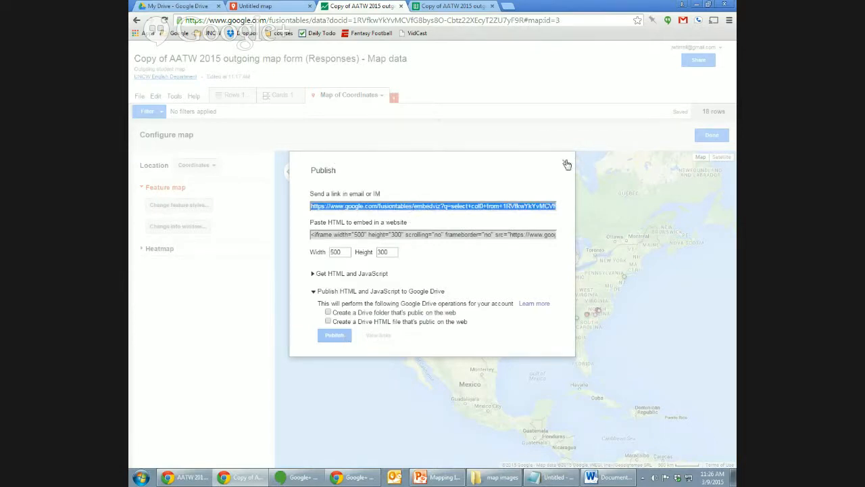
left_click(564, 161)
left_click(508, 6)
key("ctrl+v")
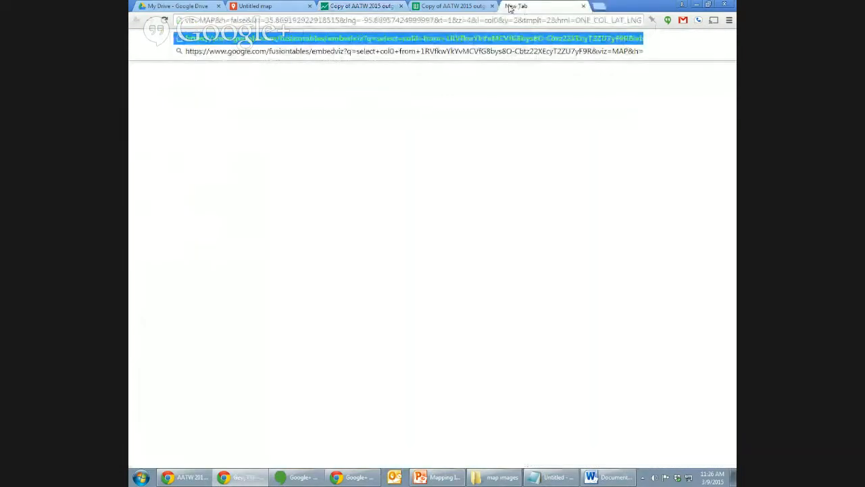
key("Return")
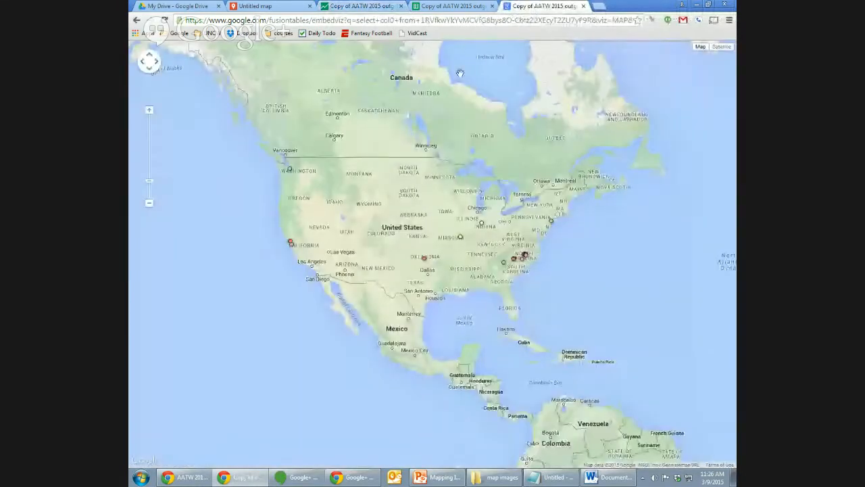
left_click(424, 260)
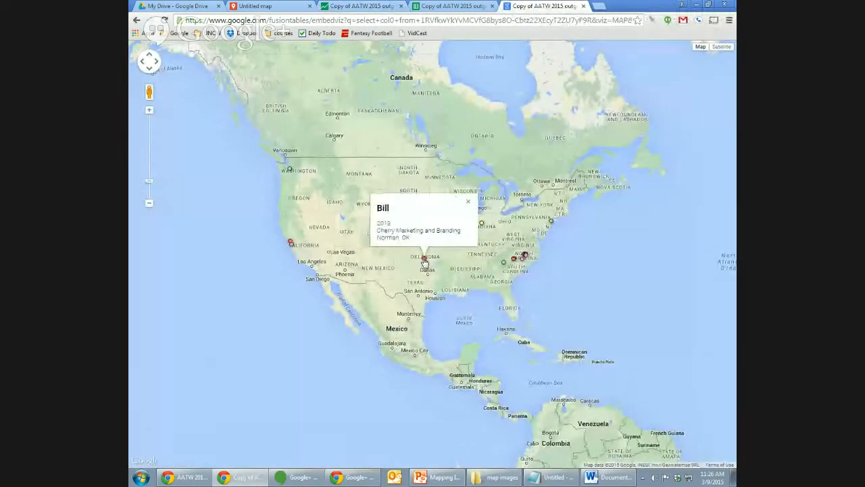
left_click_drag(304, 175, 324, 191)
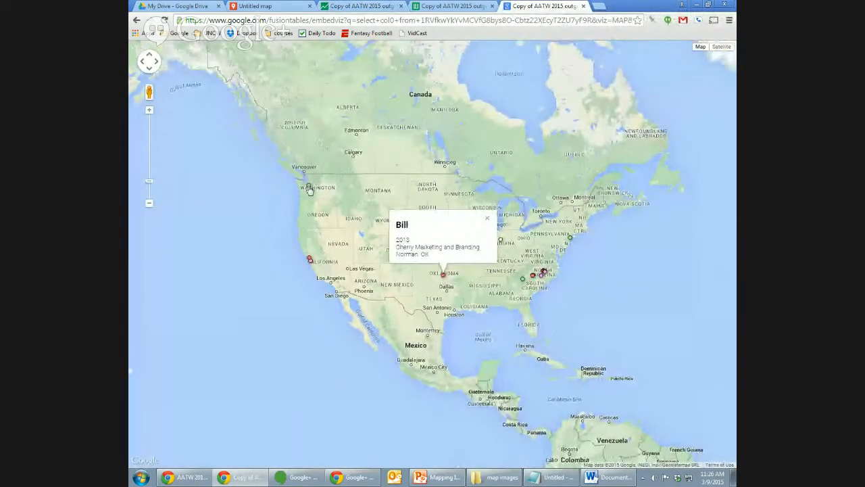
left_click(308, 188)
left_click_drag(330, 140, 321, 139)
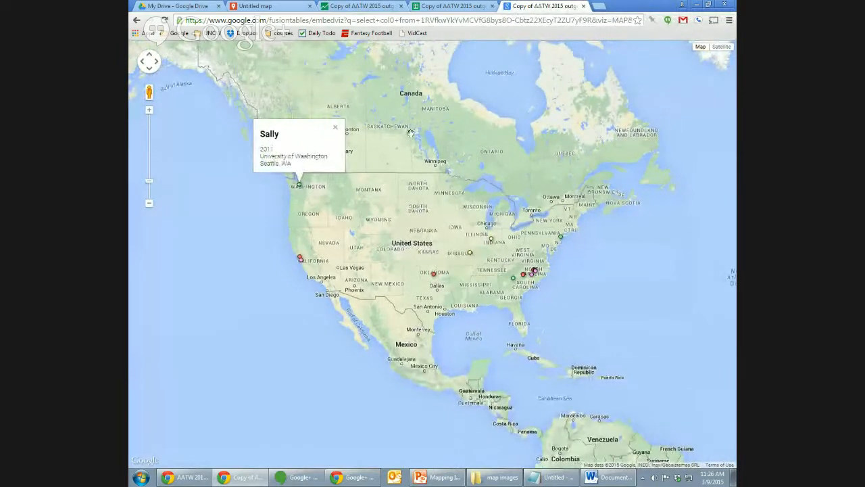
left_click(583, 5)
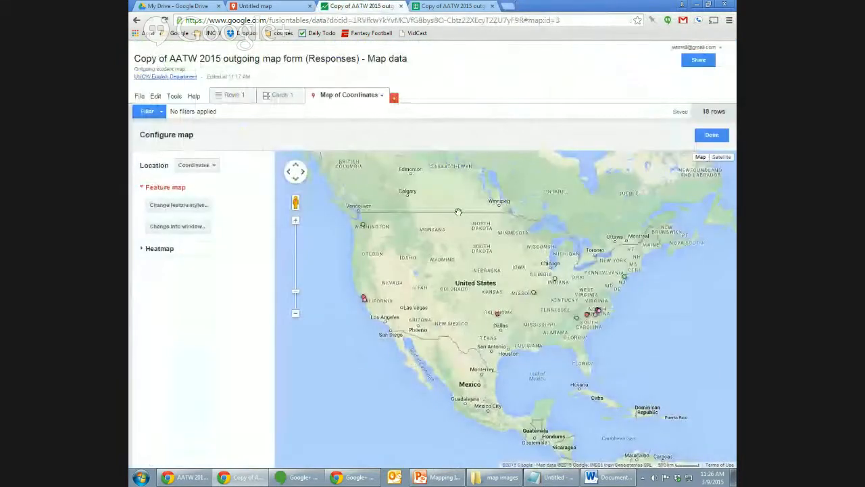
Switch the map to a heatmap with No weighting and radius 20.
left_click_drag(455, 232, 452, 228)
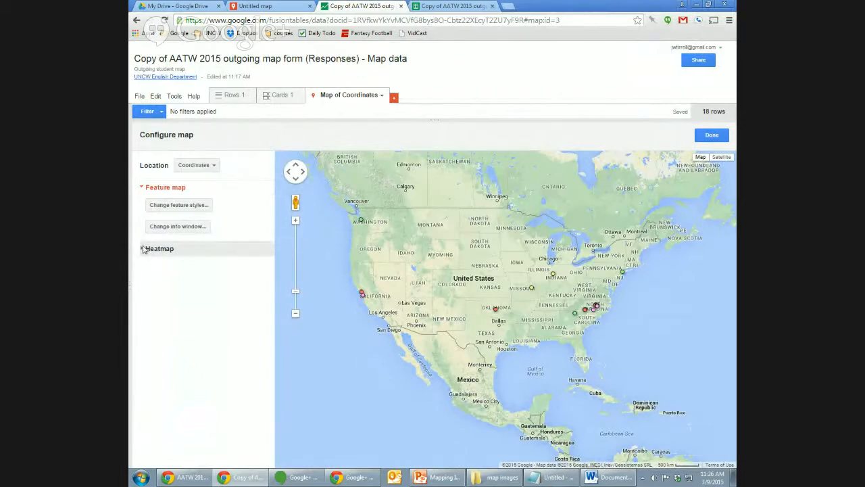
left_click(163, 252)
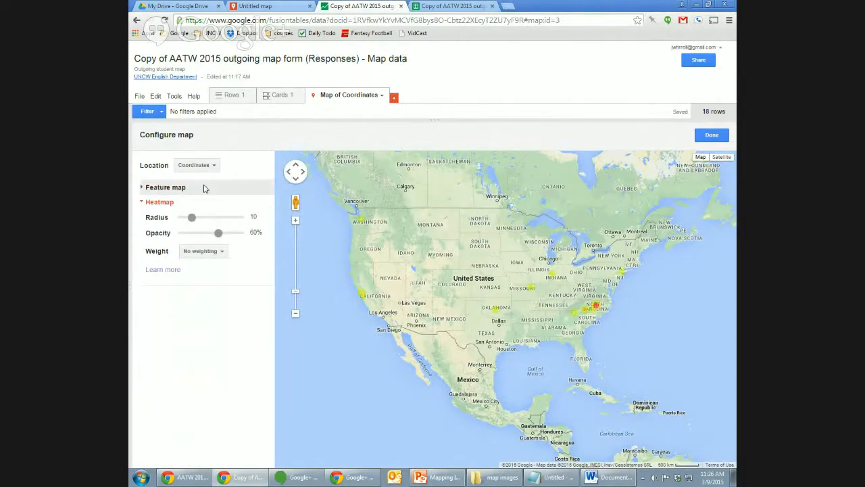
left_click(162, 187)
left_click(162, 249)
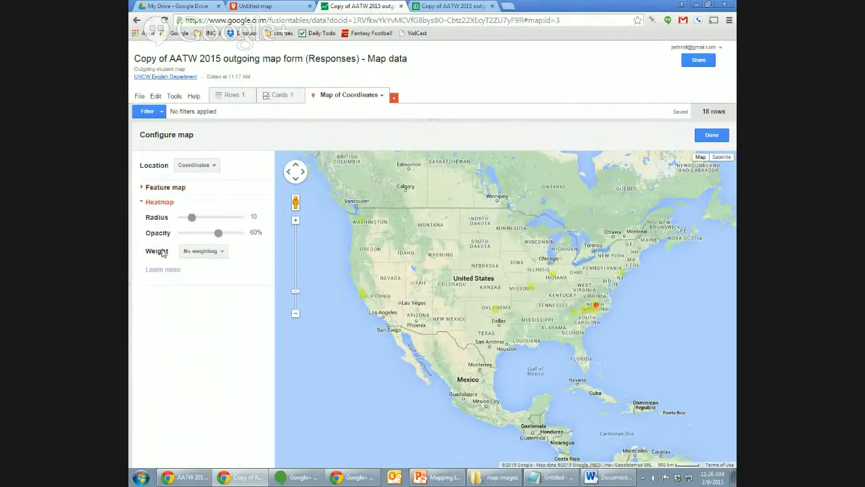
left_click(216, 255)
left_click(245, 252)
mouse_move(191, 217)
left_mouse_down()
mouse_move(224, 217)
mouse_move(193, 217)
mouse_move(203, 217)
left_mouse_up()
left_click(190, 217)
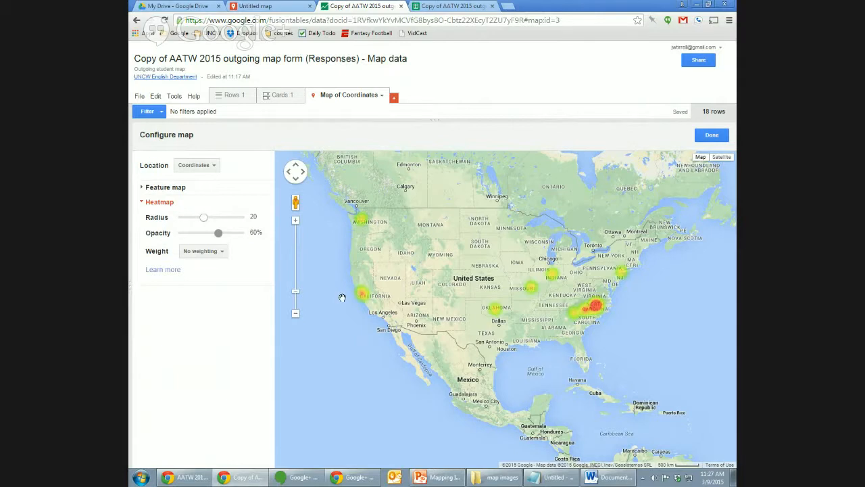
Zoom and pan around the heatmap and try different opacity levels.
left_click(295, 220)
left_click_drag(333, 256, 419, 264)
left_click(295, 312)
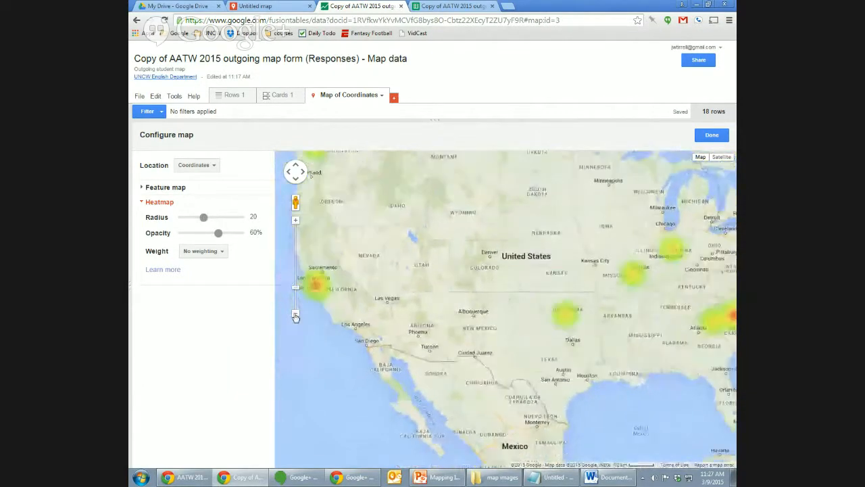
left_click_drag(460, 333, 427, 340)
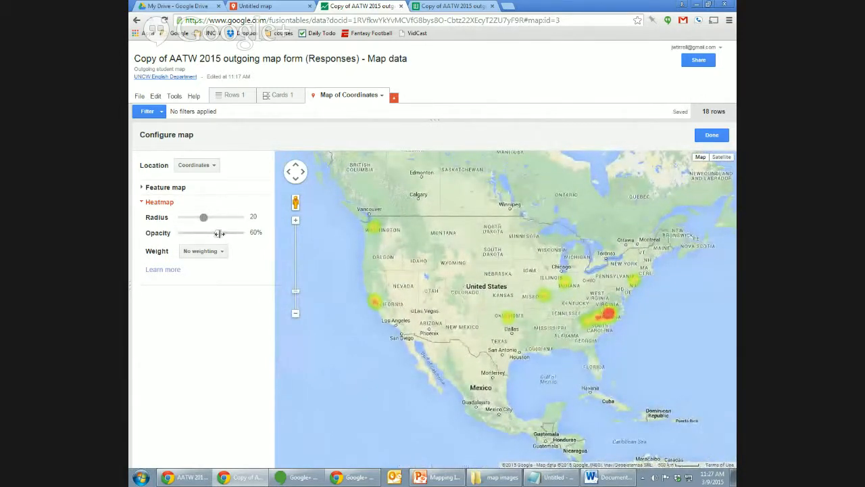
mouse_move(219, 233)
left_mouse_down()
mouse_move(188, 234)
mouse_move(246, 236)
mouse_move(207, 234)
mouse_move(227, 235)
mouse_move(217, 233)
left_mouse_up()
Copy the heatmap's shareable link from its publishing options.
left_click(380, 95)
left_click(332, 149)
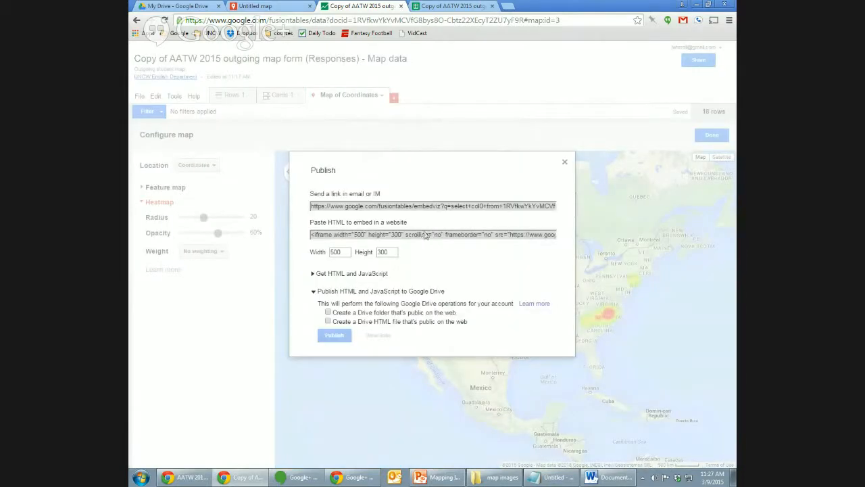
left_click(445, 207)
left_click(340, 336)
left_click(564, 162)
View the published heatmap in a new tab, then return and show the rows table.
left_click(511, 5)
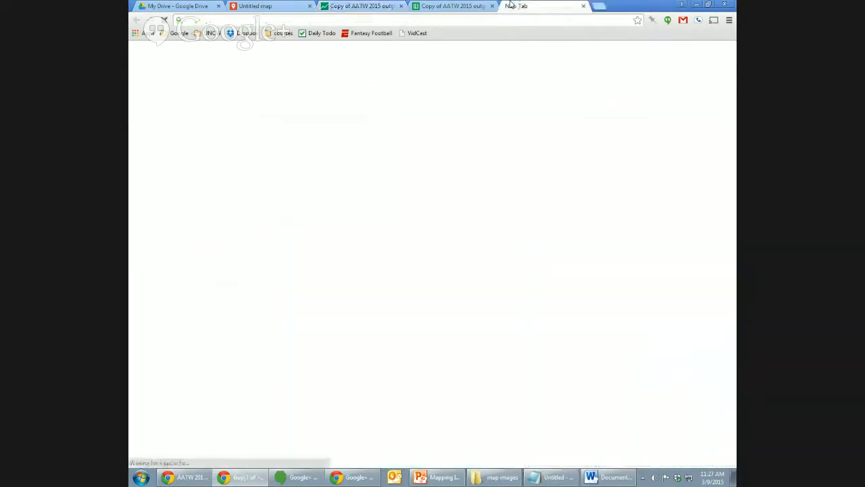
key("ctrl+v")
key("Return")
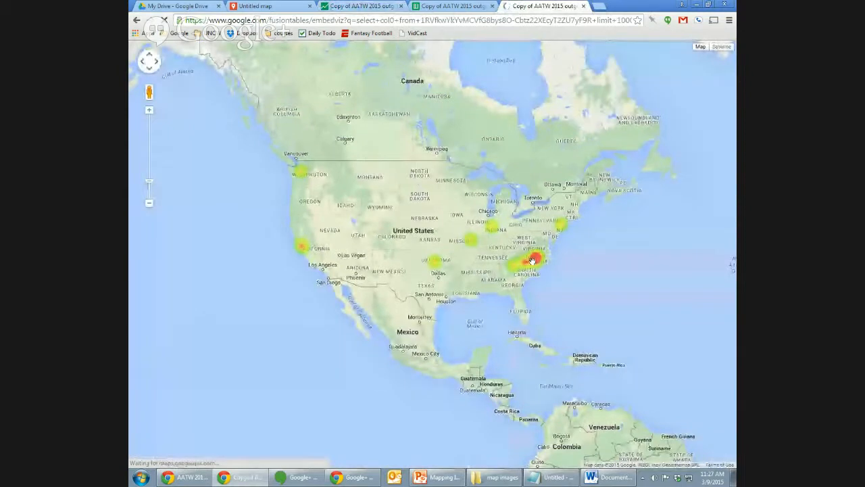
mouse_move(532, 260)
left_mouse_down()
mouse_move(521, 308)
mouse_move(553, 316)
mouse_move(536, 265)
left_mouse_up()
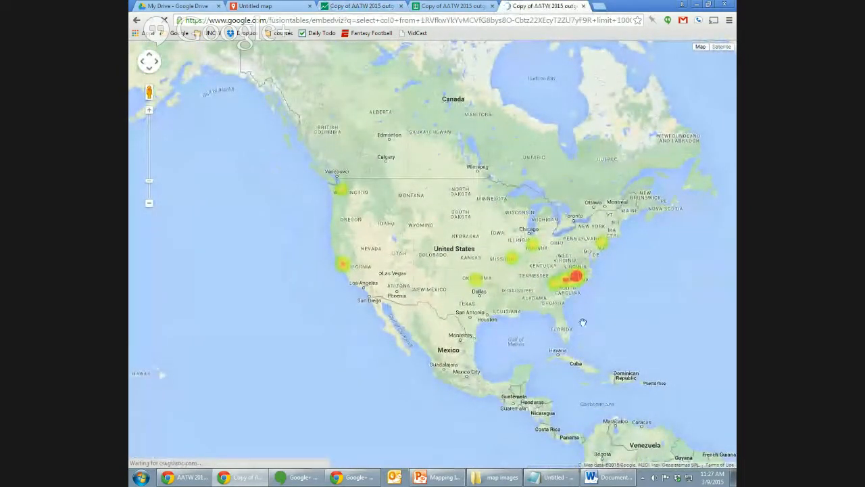
left_click_drag(573, 312, 559, 302)
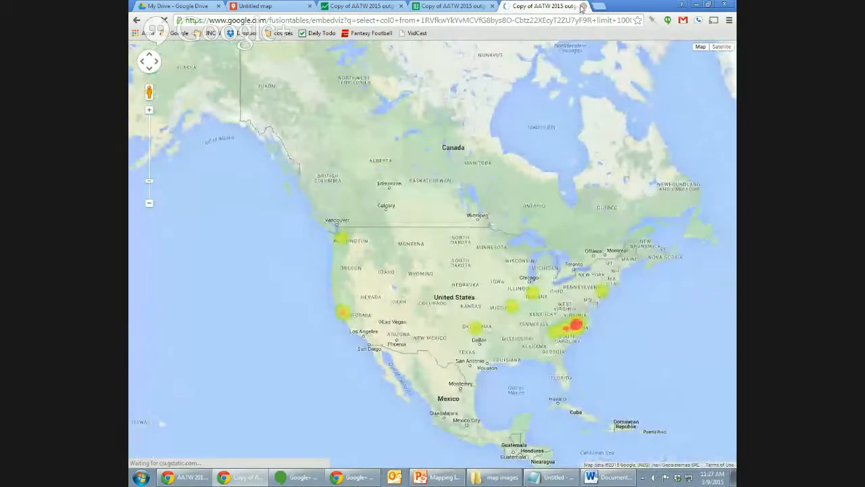
left_click(583, 6)
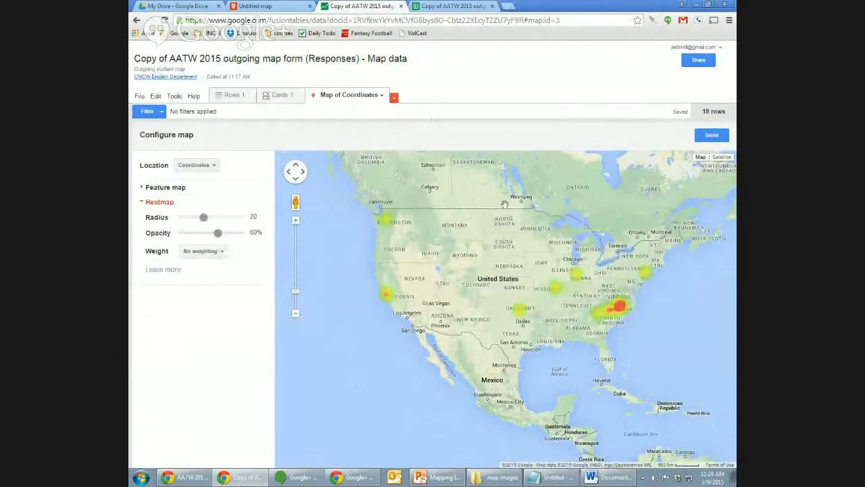
left_click_drag(526, 288, 508, 295)
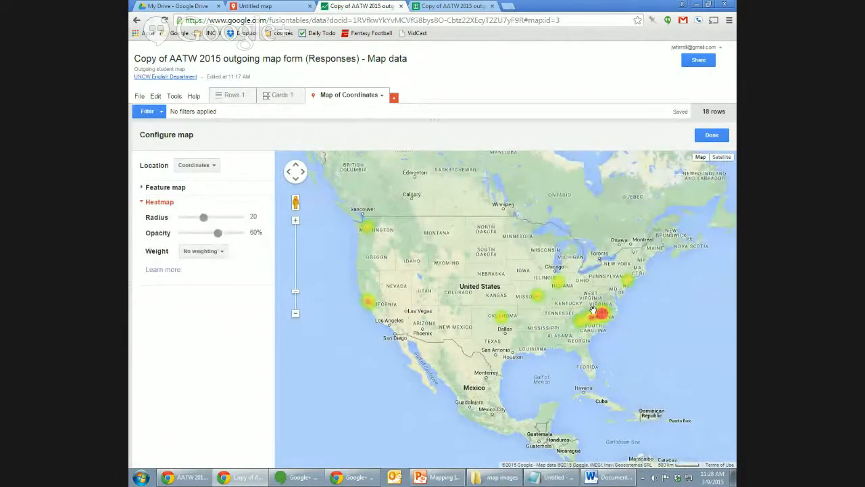
left_click(235, 95)
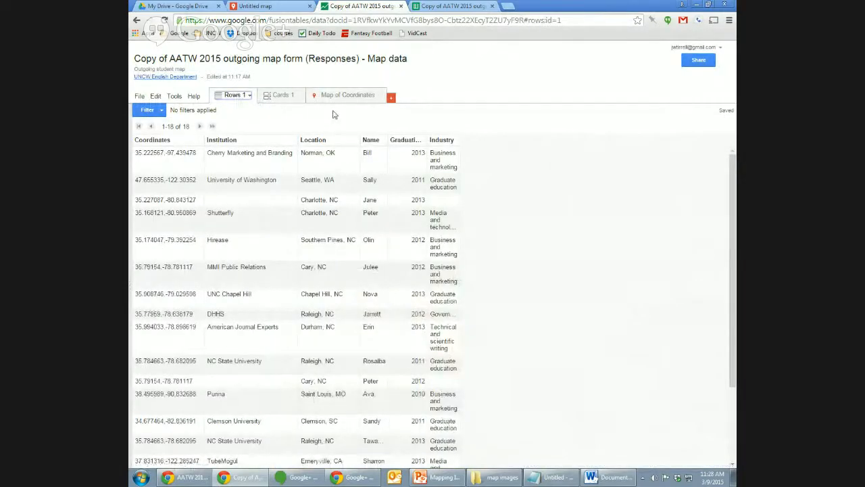
Close the Fusion Tables tab, glance at column A's menu in Map data, and minimize Chrome.
left_click(400, 6)
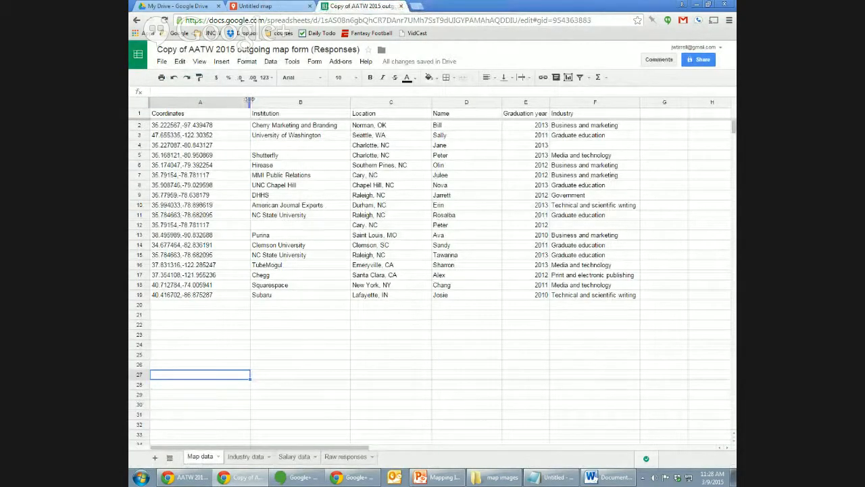
right_click(244, 104)
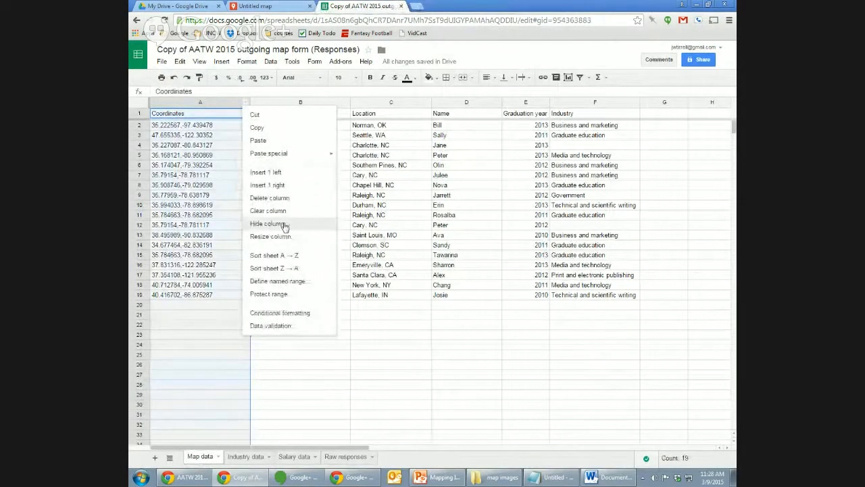
left_click(212, 315)
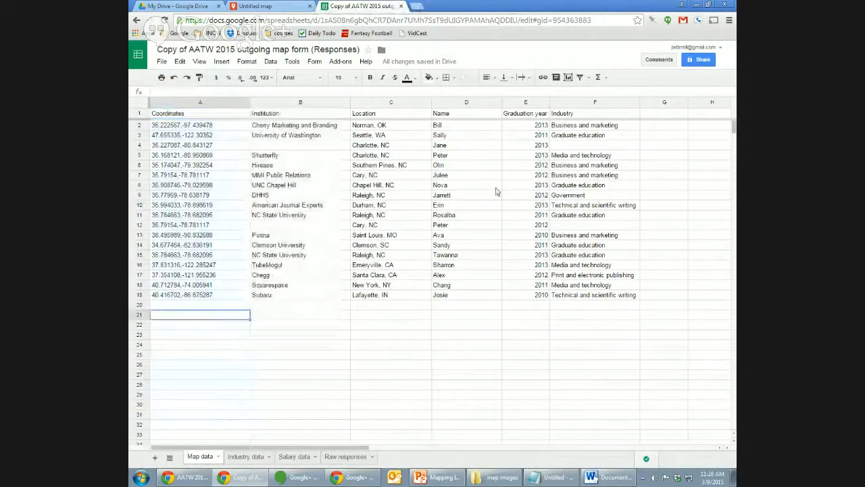
left_click(697, 7)
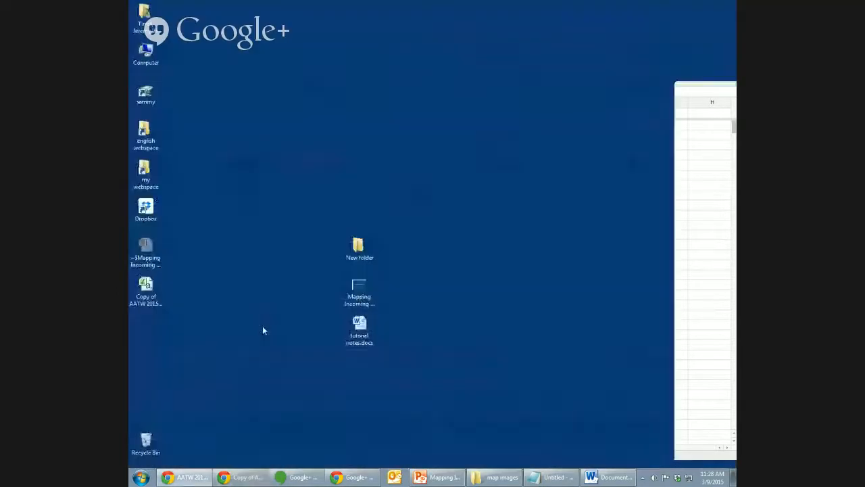
Open the map data CSV in Excel, delete the Coordinates column, and save it as CSV.
left_click(146, 288)
double_click(144, 282)
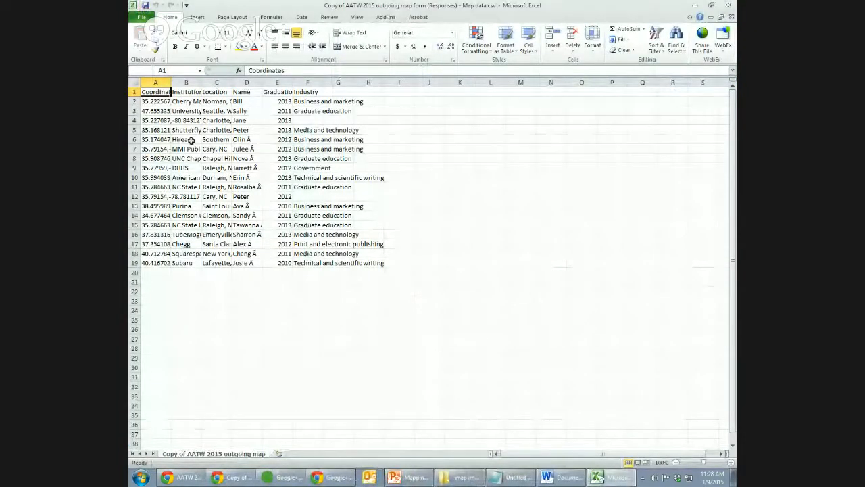
left_click(164, 82)
right_click(165, 84)
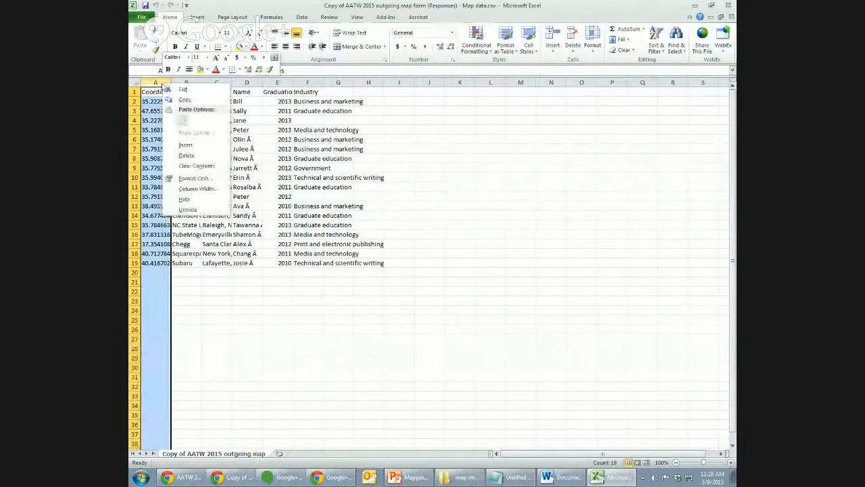
left_click(207, 157)
left_click(219, 158)
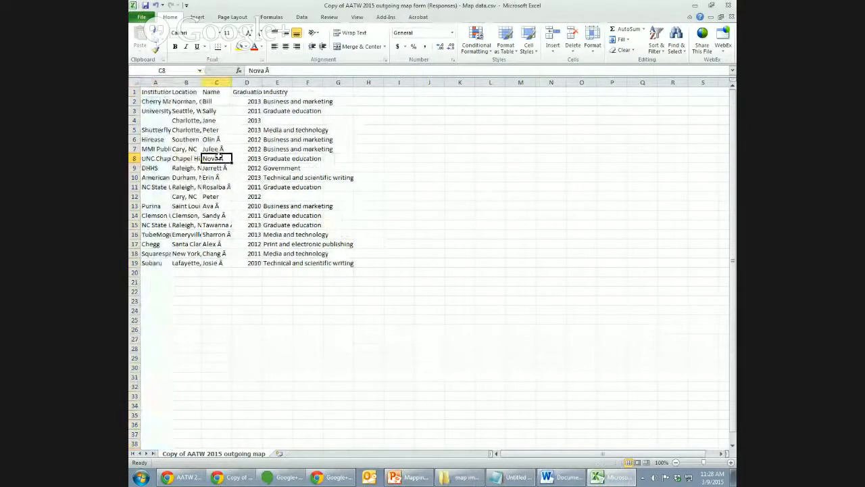
left_click(155, 82)
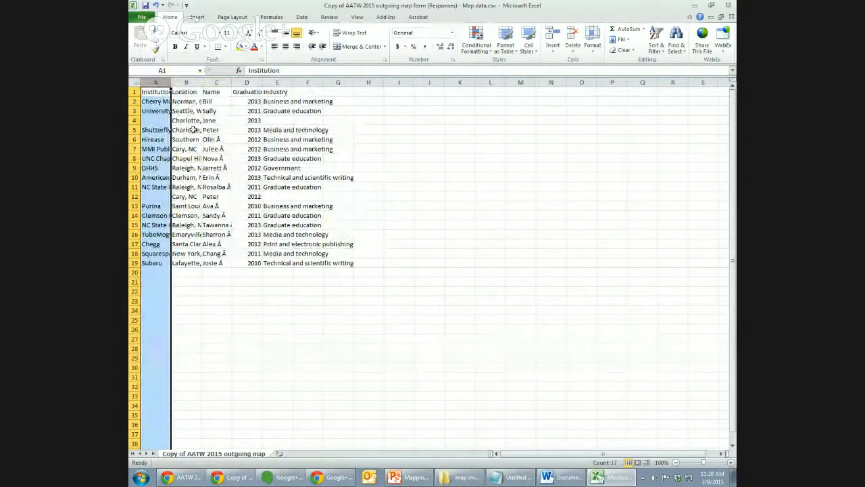
key("ctrl+s")
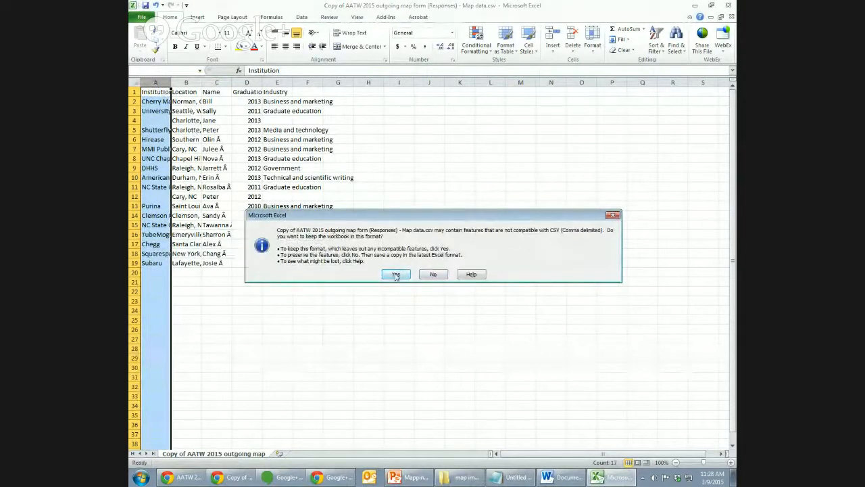
left_click(396, 274)
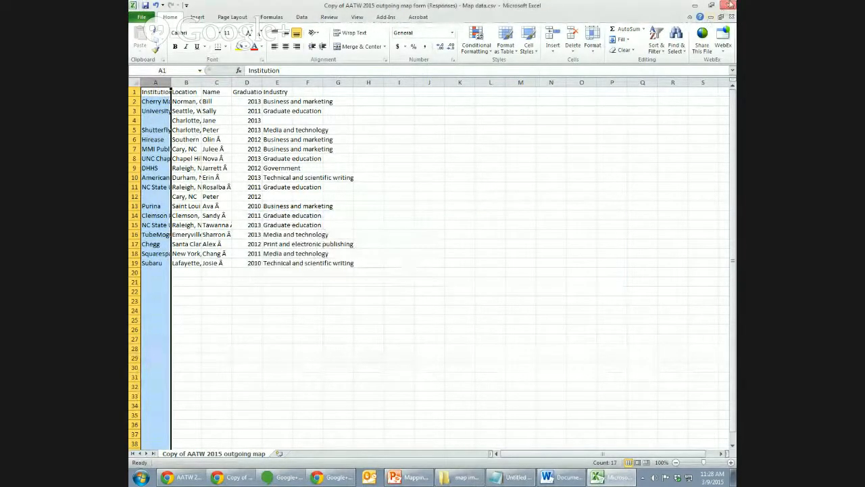
left_click(730, 5)
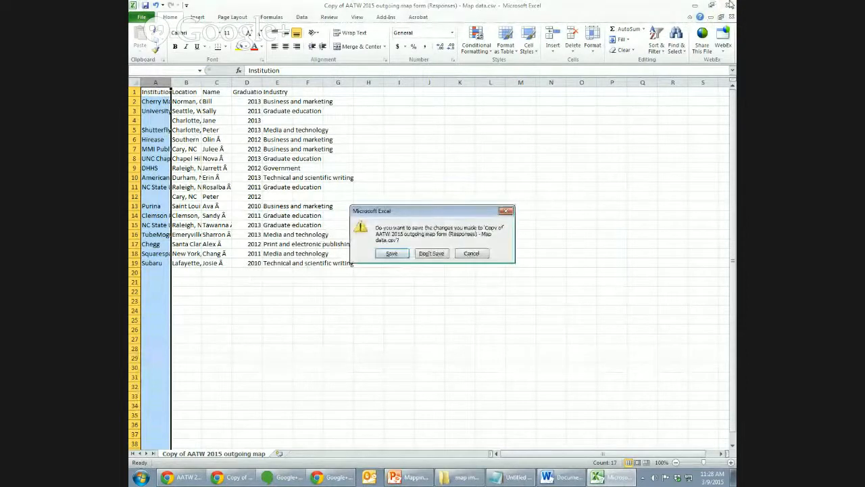
left_click(431, 253)
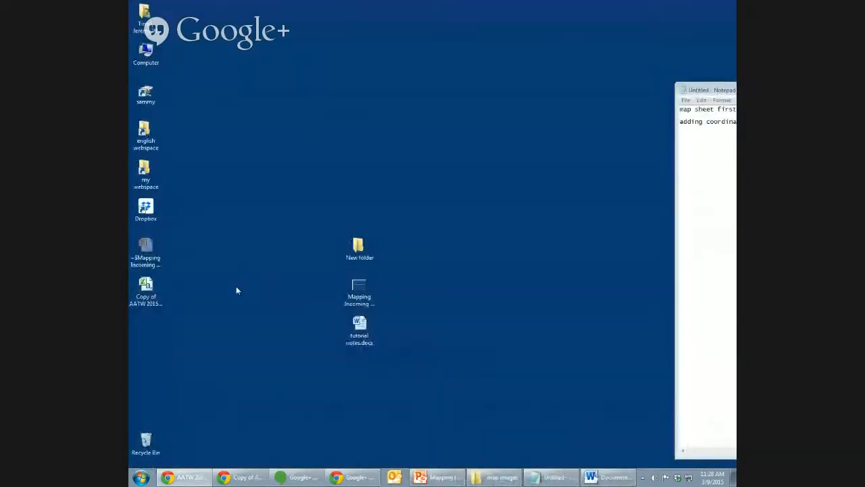
Save the reopened CSV as updated.csv in CSV format and close Excel.
double_click(145, 287)
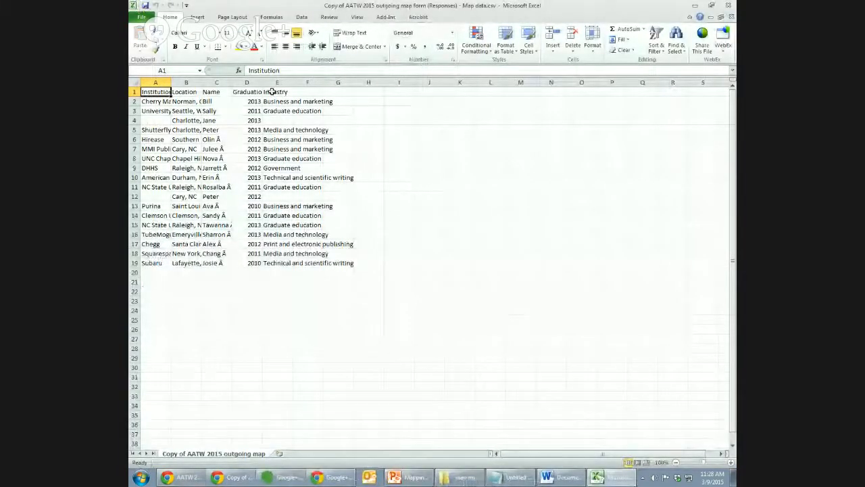
left_click(142, 17)
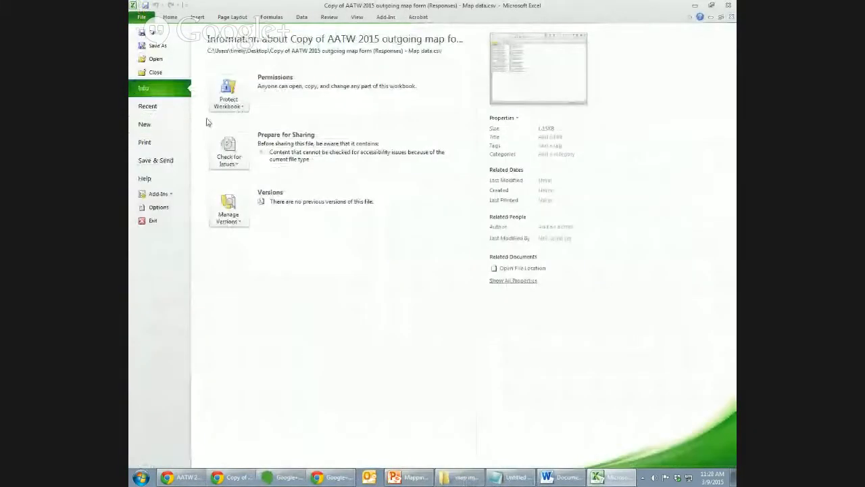
left_click(164, 45)
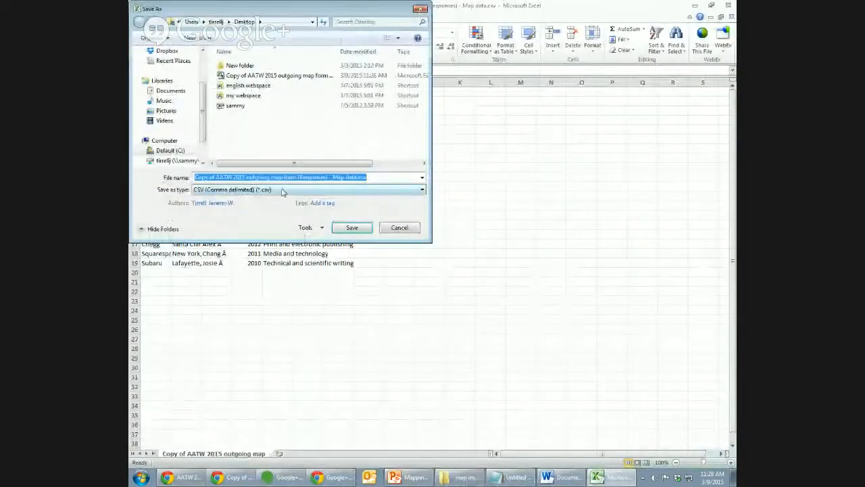
double_click(267, 177)
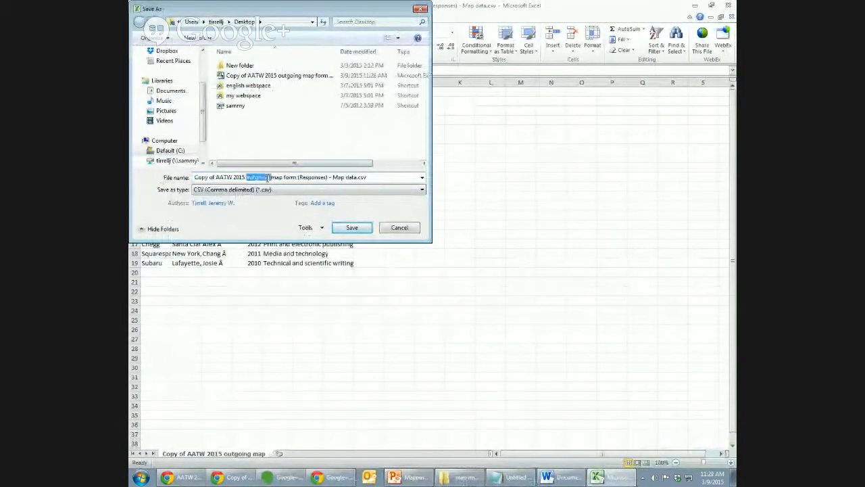
left_click(267, 177)
left_click_drag(354, 177, 187, 178)
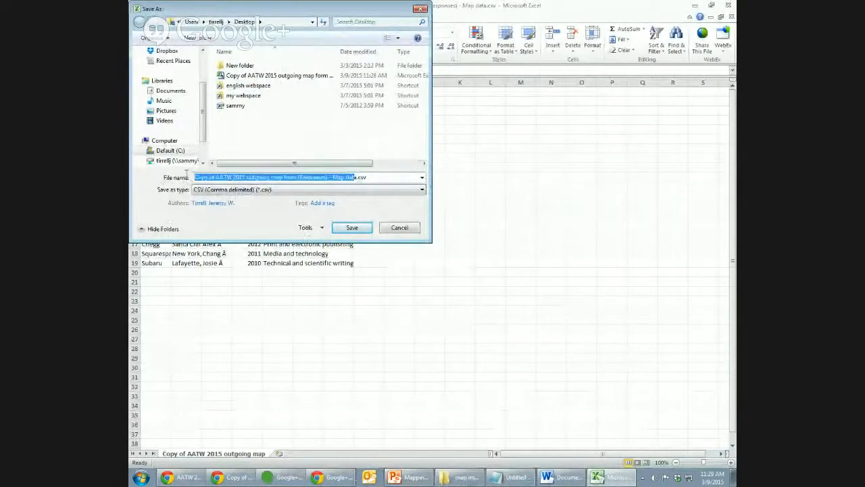
key("Delete")
key("Delete")
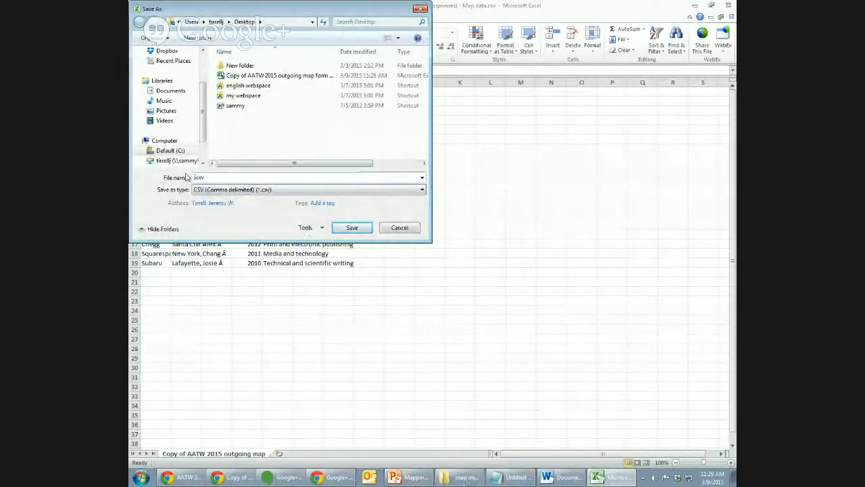
type("u")
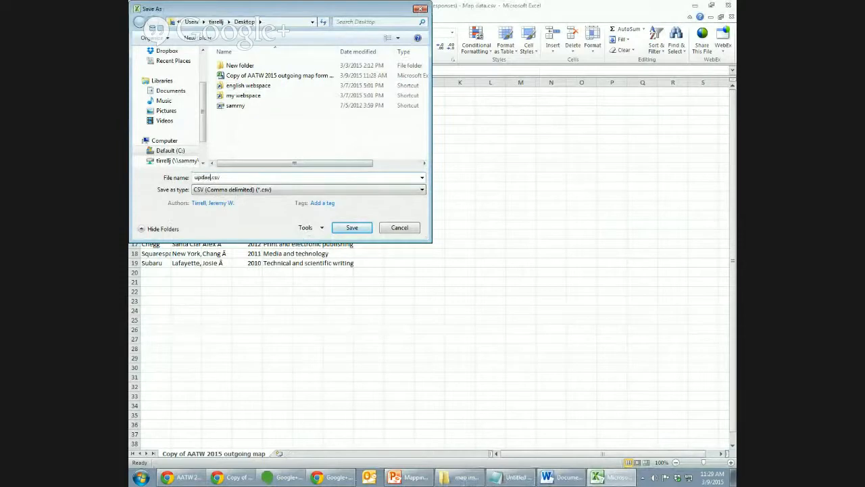
type("pdated")
key("Return")
left_click(395, 271)
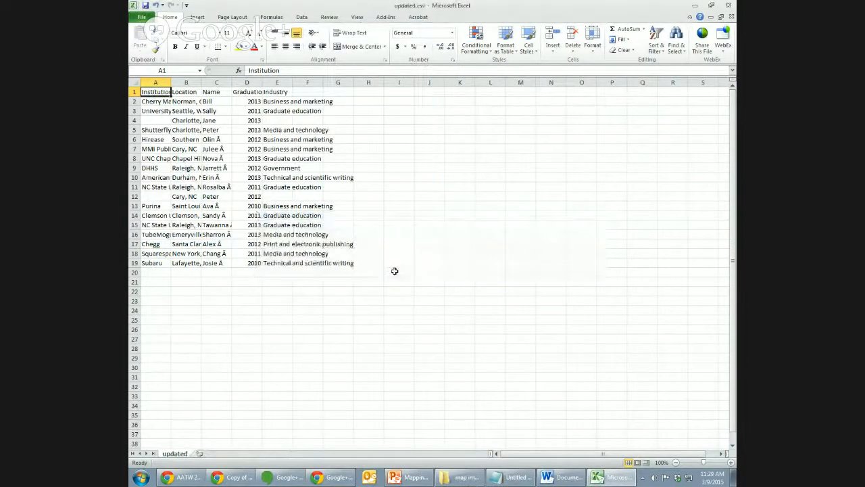
left_click(728, 5)
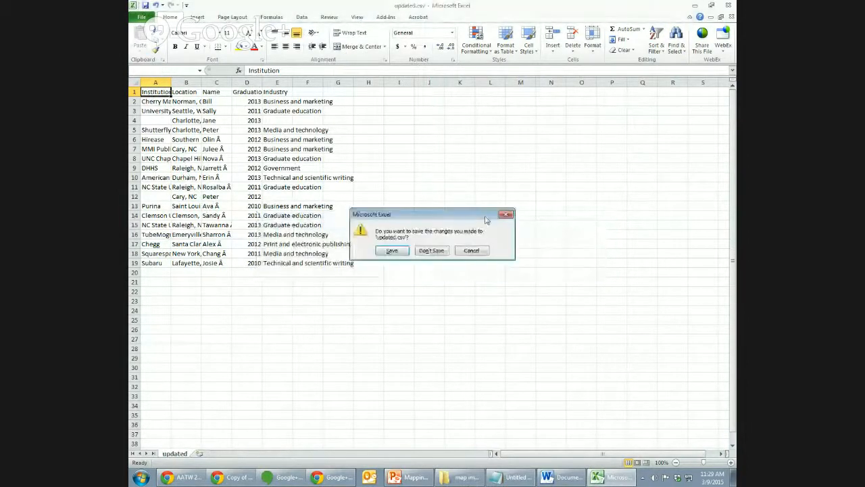
left_click(433, 250)
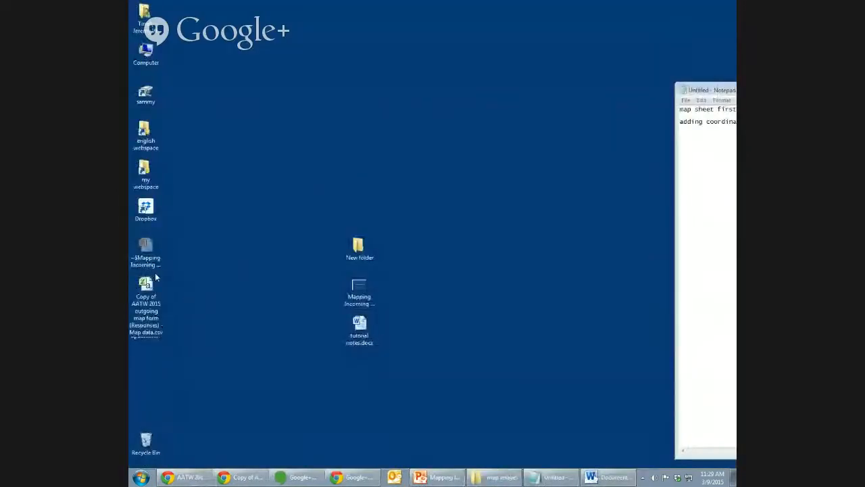
Drag the old Map data CSV to the Recycle Bin and bring Chrome back up.
left_click_drag(156, 278, 146, 443)
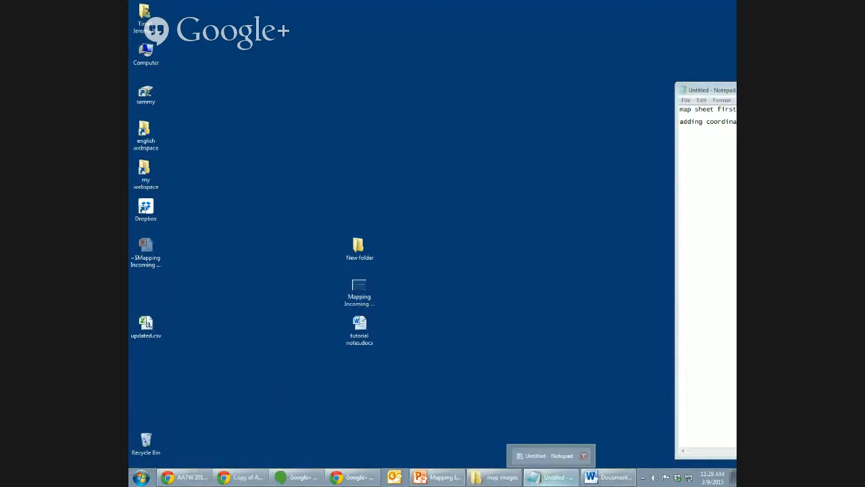
mouse_move(318, 480)
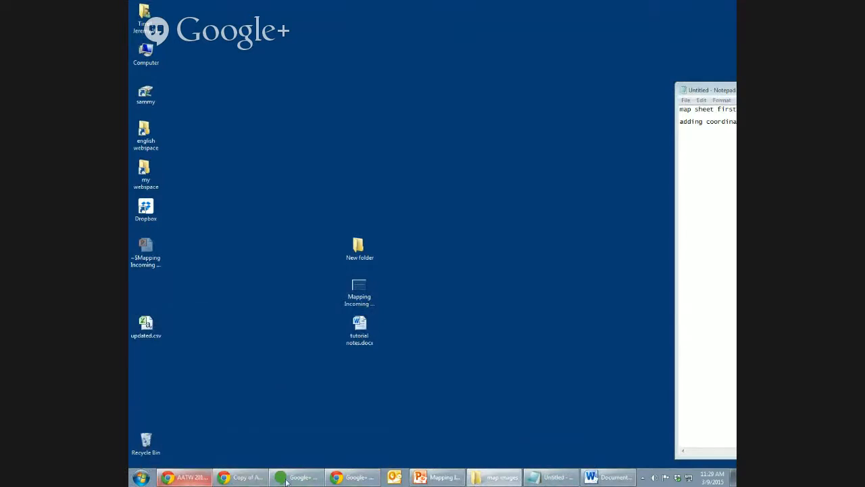
left_click(360, 480)
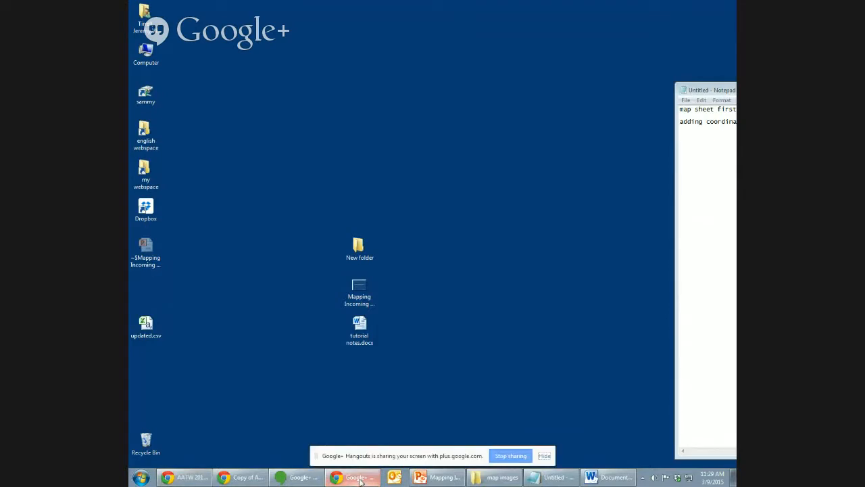
left_click(544, 458)
left_click(242, 482)
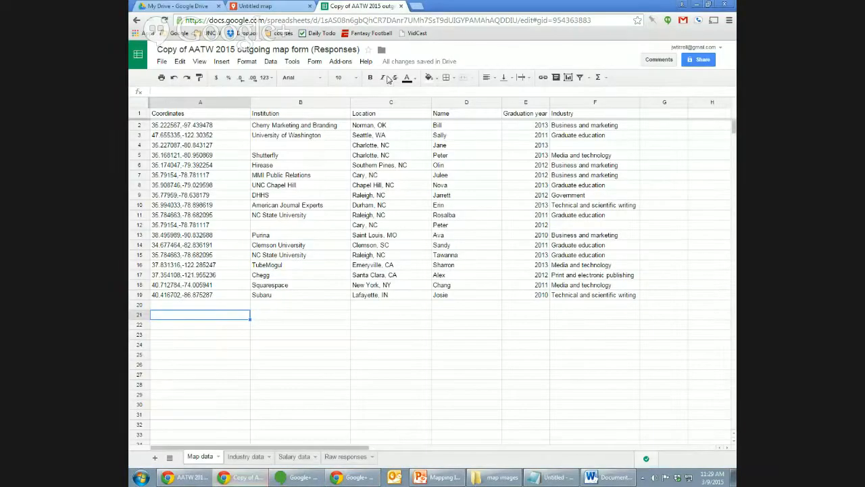
Create a new Google Fusion Table from Google Drive's NEW > More menu.
left_click(257, 6)
left_click(185, 5)
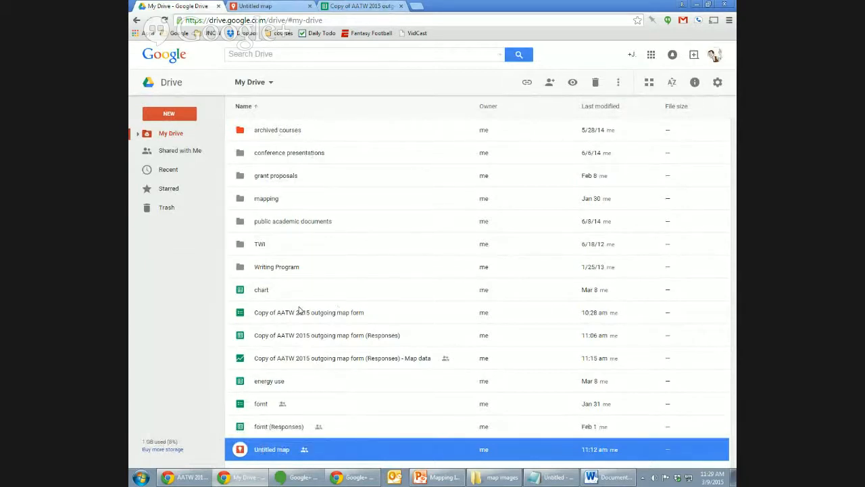
left_click(308, 363)
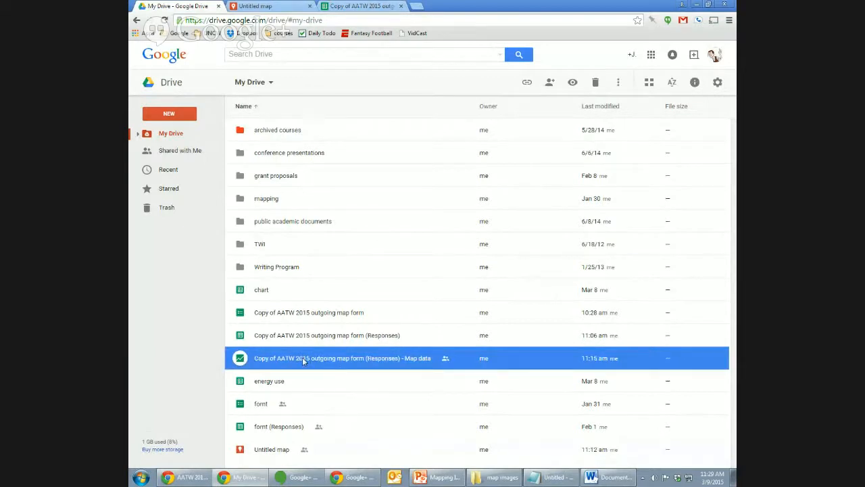
left_click(172, 114)
mouse_move(184, 248)
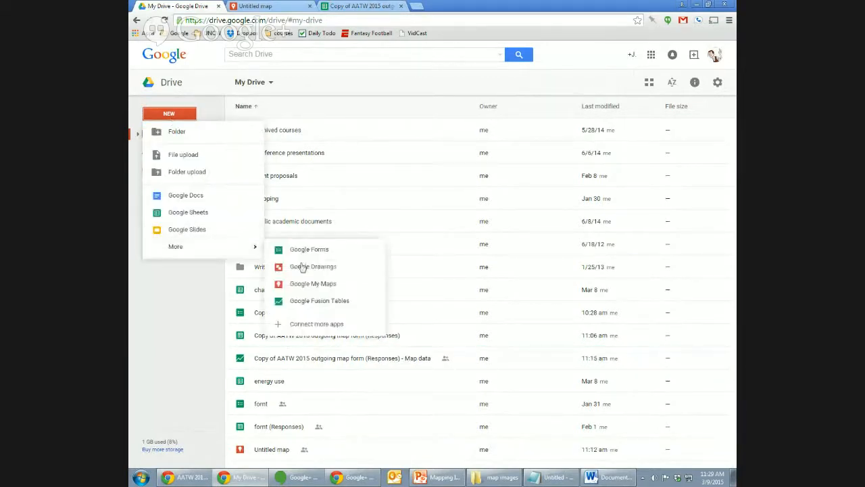
left_click(345, 305)
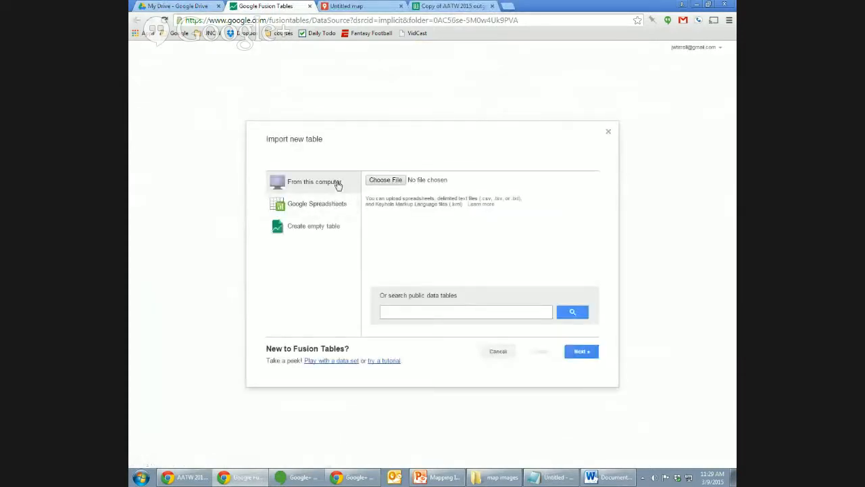
Import updated.csv from the computer as a new table named updated, using row 1 as column names.
left_click(385, 180)
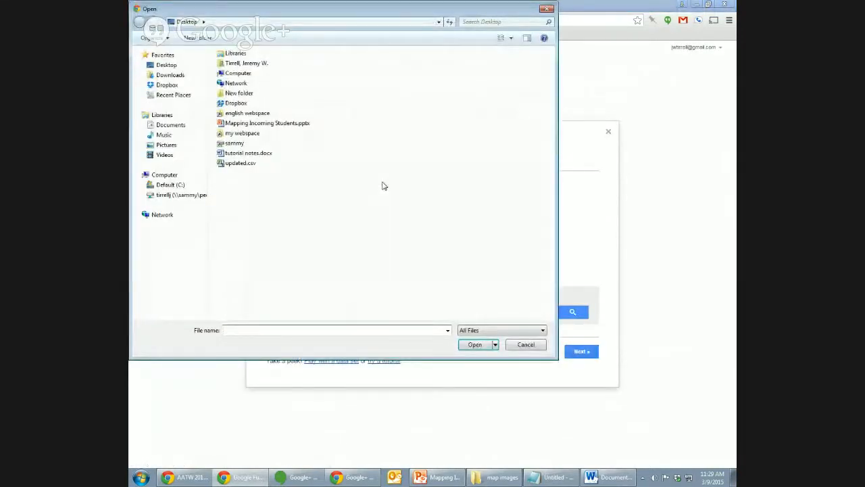
left_click(242, 164)
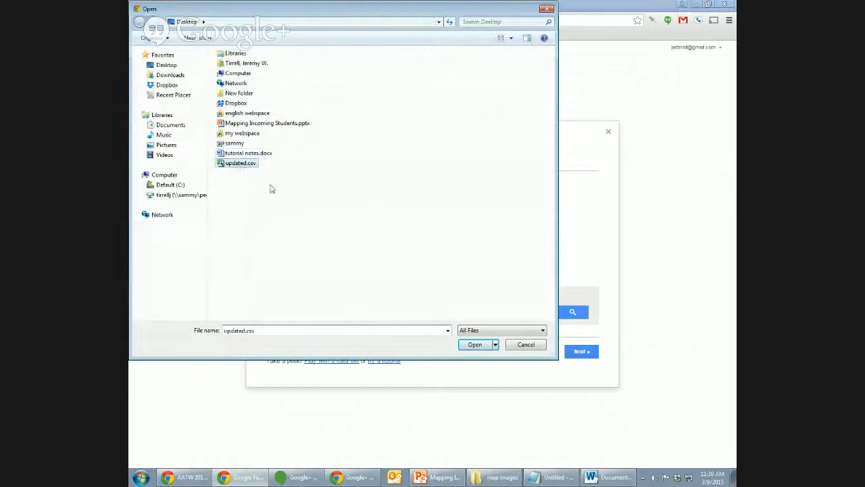
left_click(470, 347)
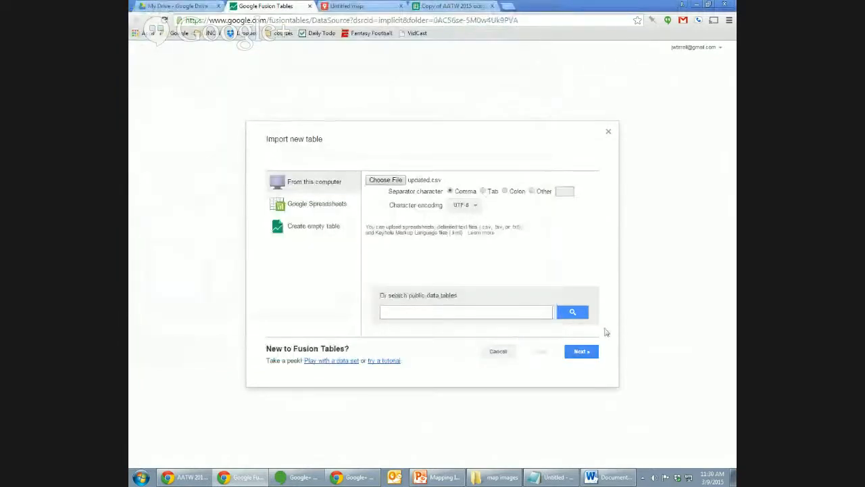
left_click(576, 352)
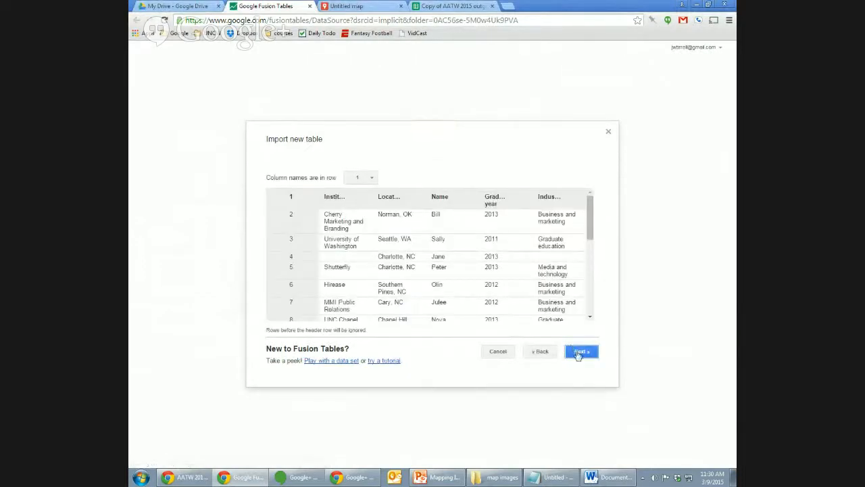
left_click(578, 354)
left_click(580, 353)
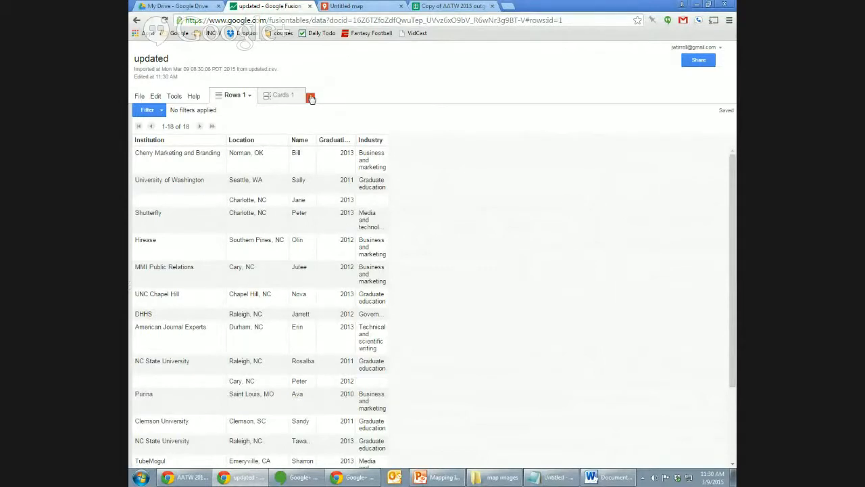
Add a map view, then remove the unmappable Map 1 and return to the rows table.
left_click(311, 98)
left_click(323, 152)
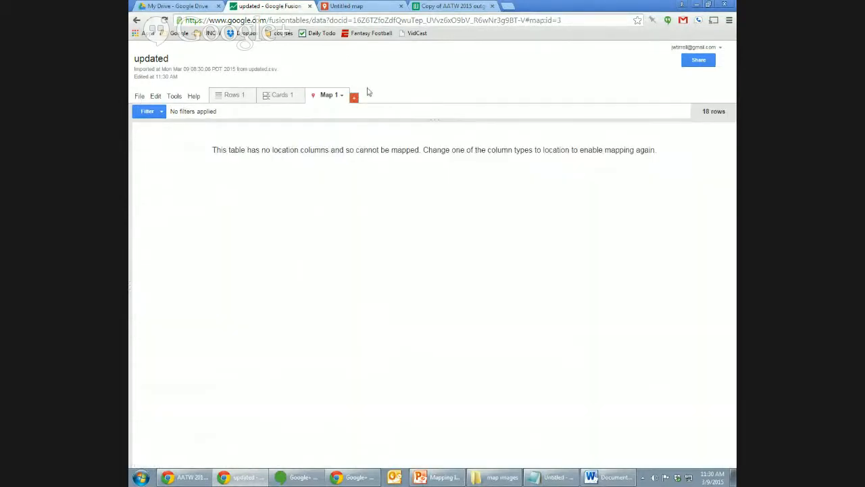
left_click(342, 97)
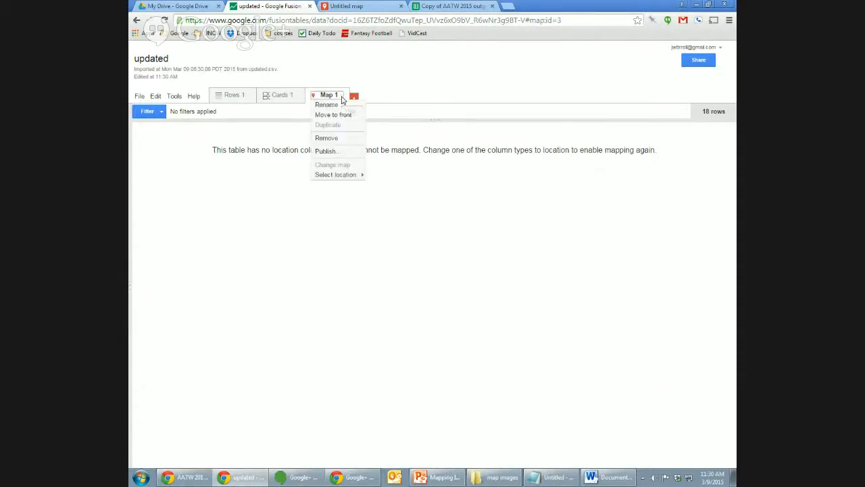
left_click(341, 138)
left_click(240, 99)
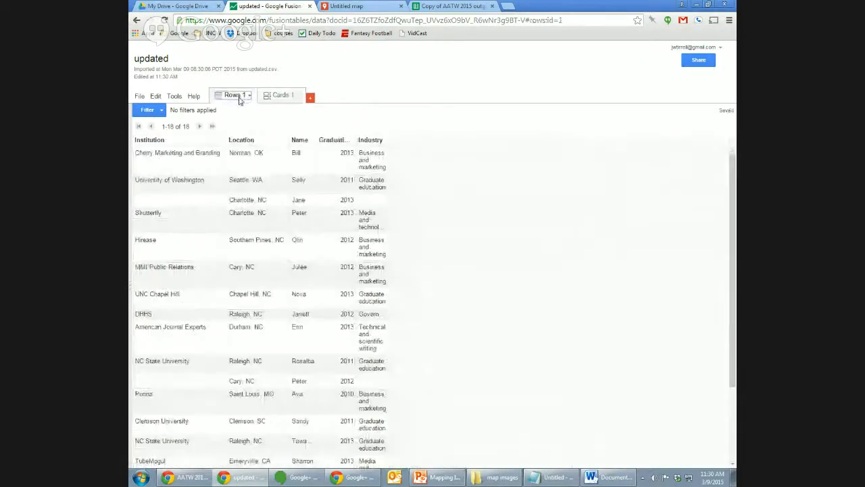
Change the Location column's type to Location and save it so its places get geocoded.
left_click(282, 141)
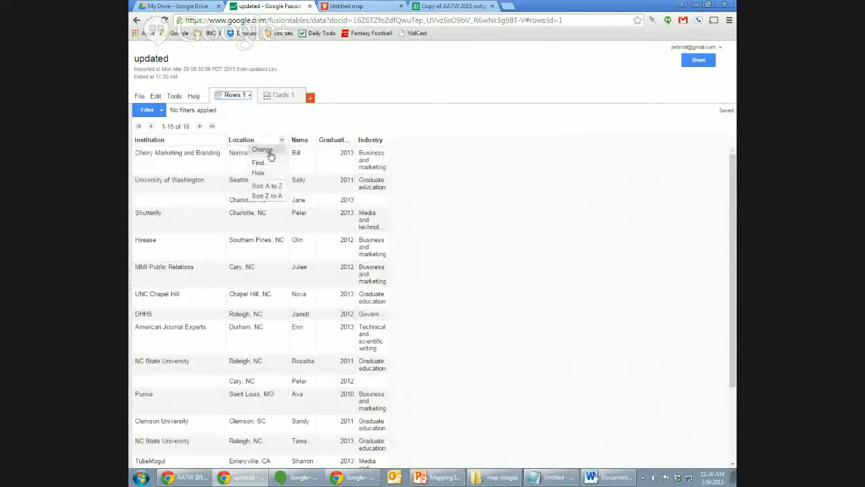
left_click(268, 152)
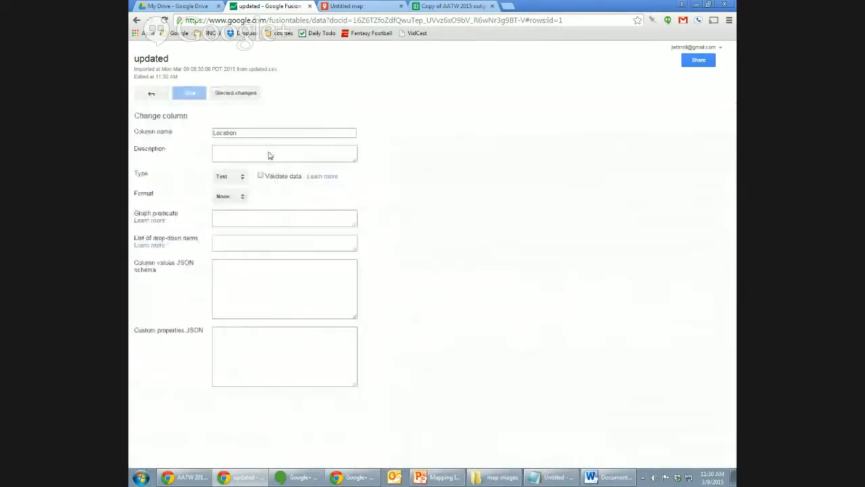
left_click(240, 176)
left_click(264, 206)
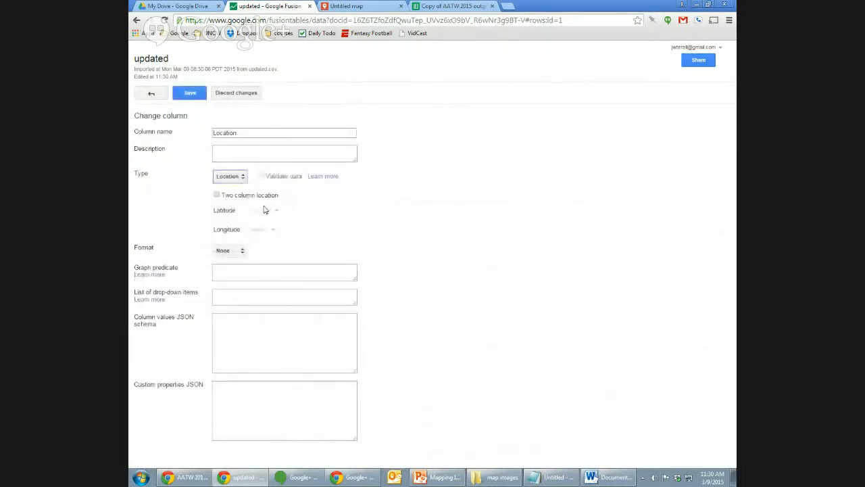
left_click(190, 95)
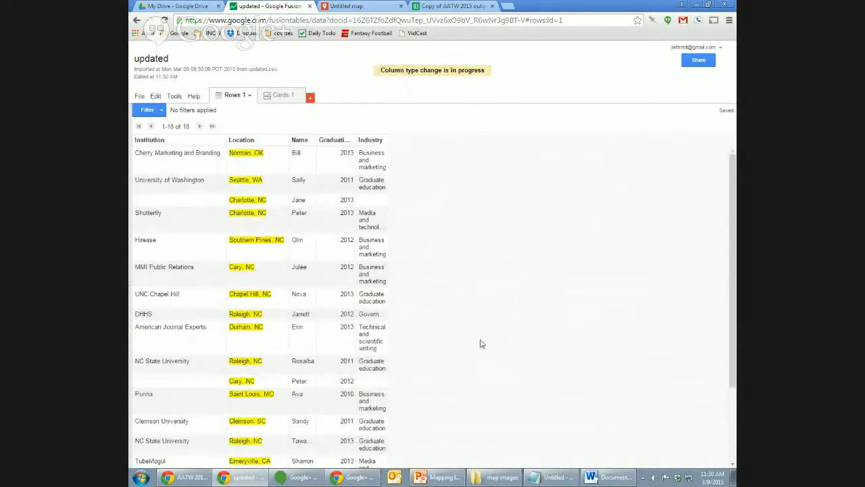
scroll(730, 331, "down", 3)
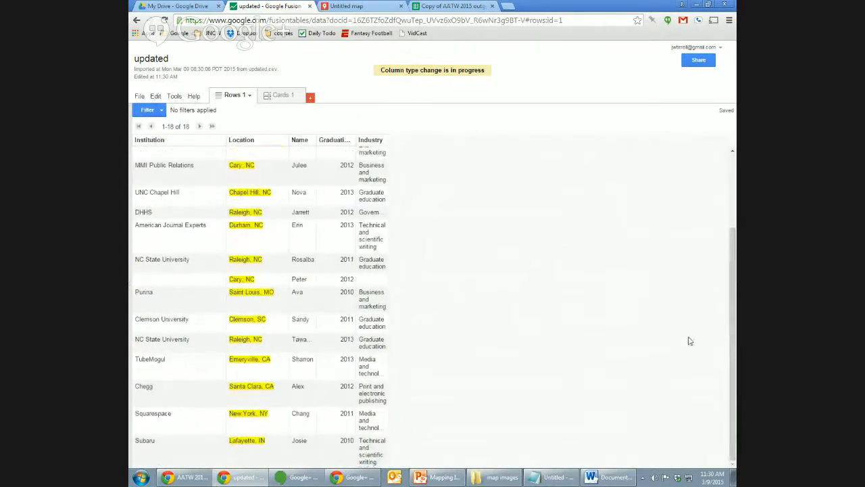
scroll(729, 355, "up", 3)
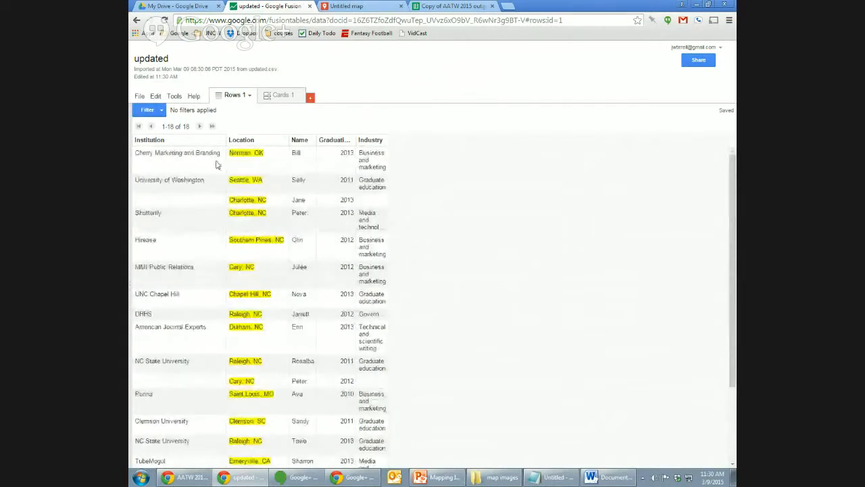
Add Map 1 of the geocoded locations and pan it over the United States markers.
left_click(310, 98)
left_click(324, 149)
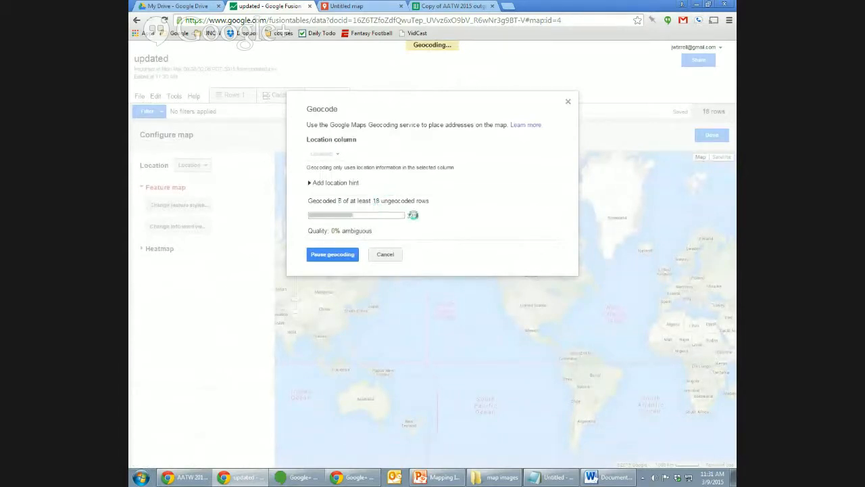
left_click(310, 183)
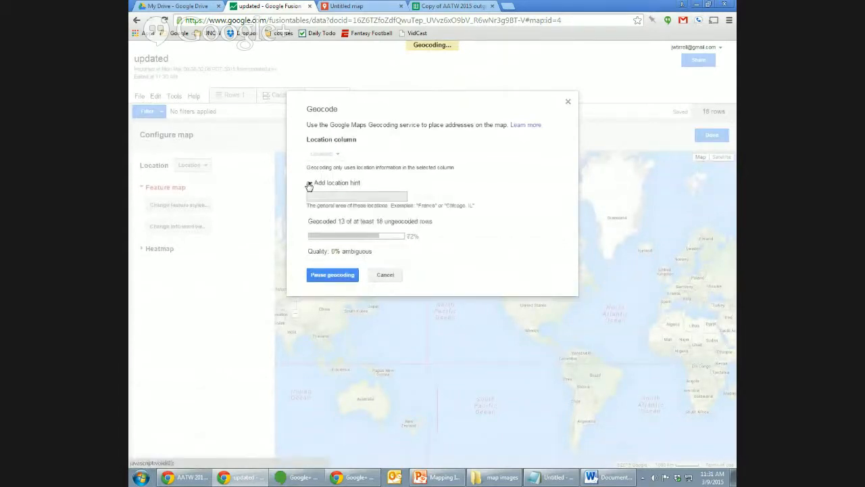
left_click(309, 184)
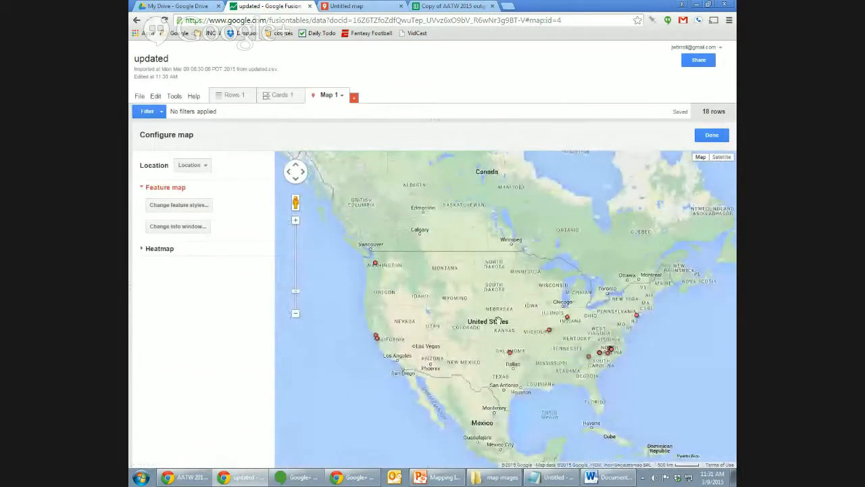
left_click_drag(499, 321, 479, 277)
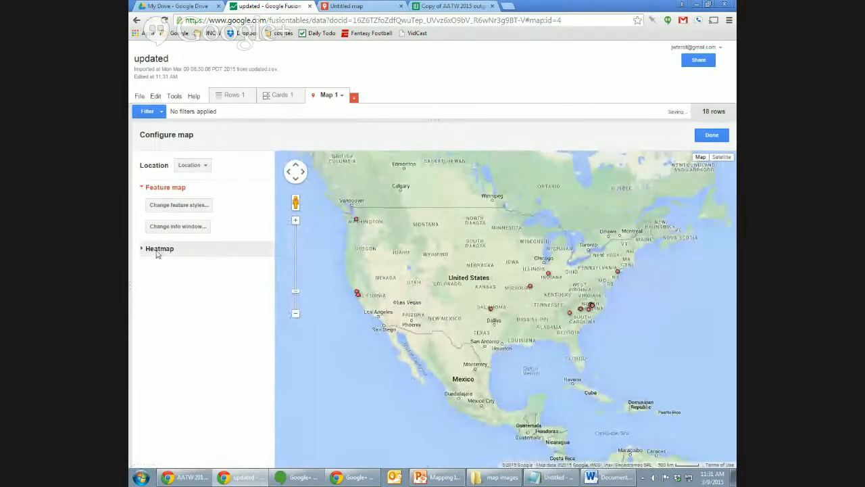
Display the locations as a heatmap (radius 10, 60% opacity) centred on the United States.
left_click(157, 250)
left_click_drag(551, 323, 539, 307)
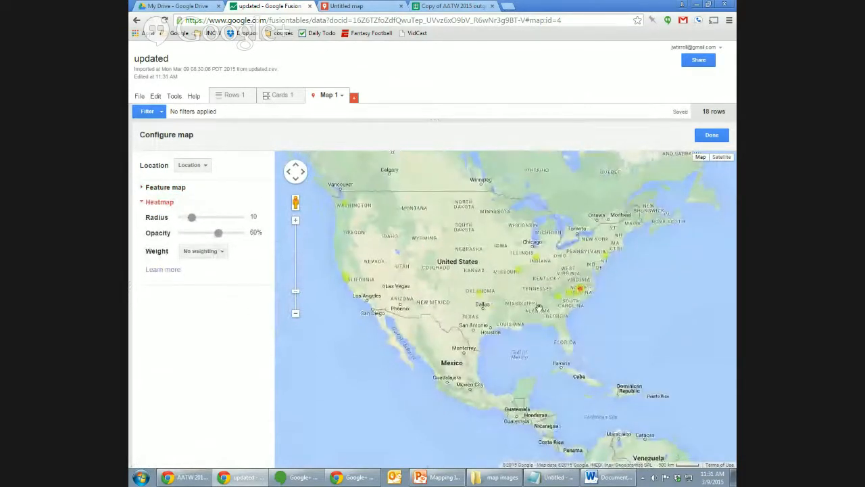
left_click(342, 96)
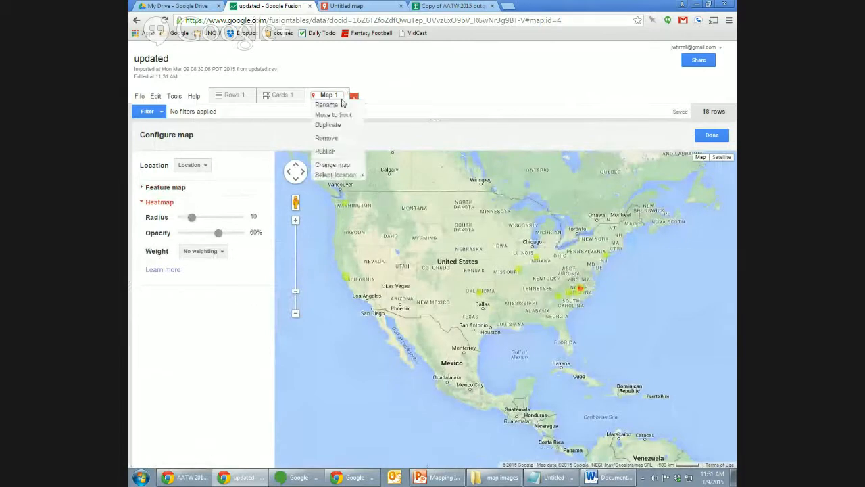
Publish Map 1 and test its shareable link in a new browser tab.
left_click(326, 151)
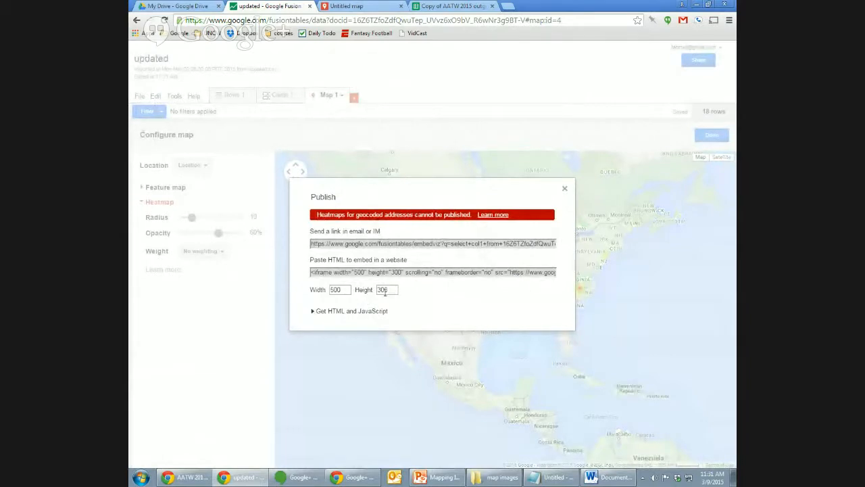
left_click(505, 246)
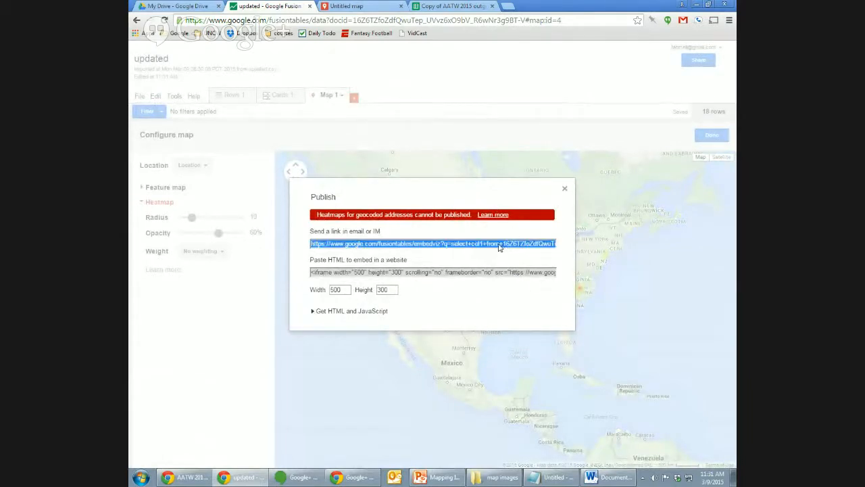
left_click(508, 5)
key("ctrl+v")
key("Return")
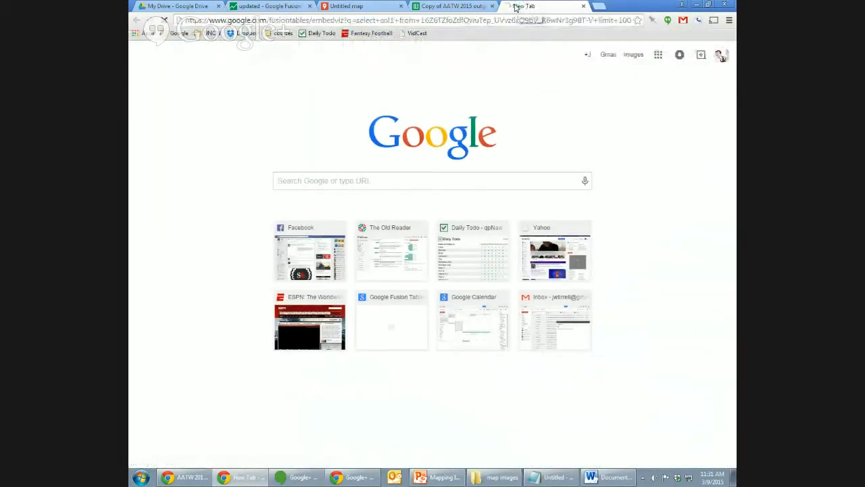
left_click(583, 5)
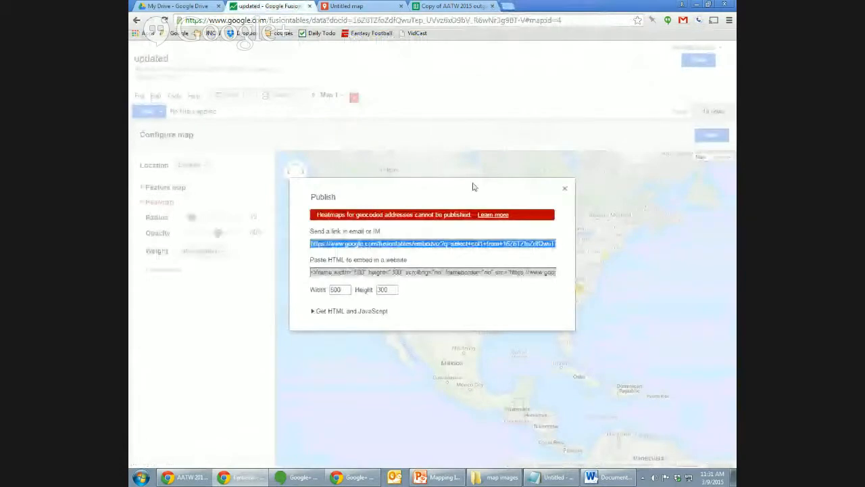
left_click(564, 188)
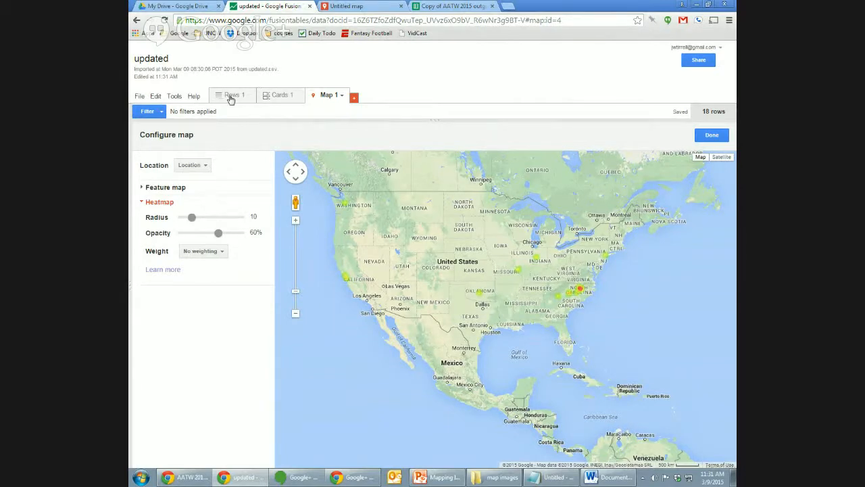
Close the Fusion Tables and Untitled map tabs, leaving the responses spreadsheet showing.
left_click(233, 100)
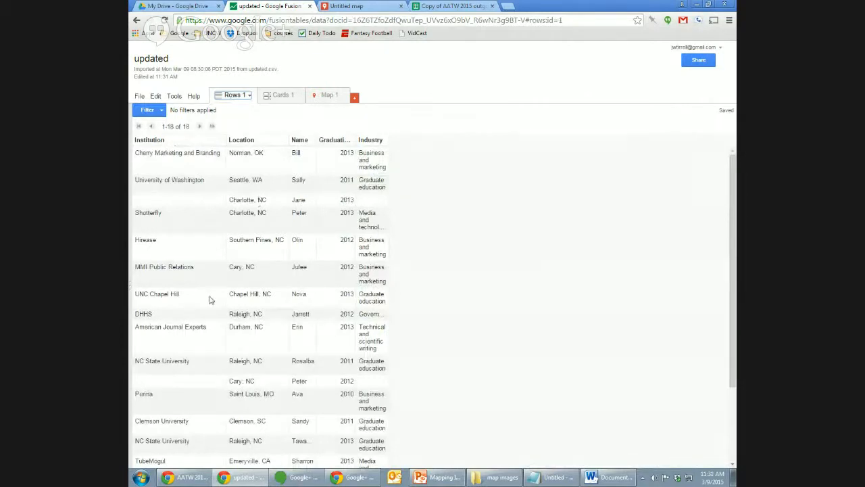
left_click(309, 6)
left_click(309, 6)
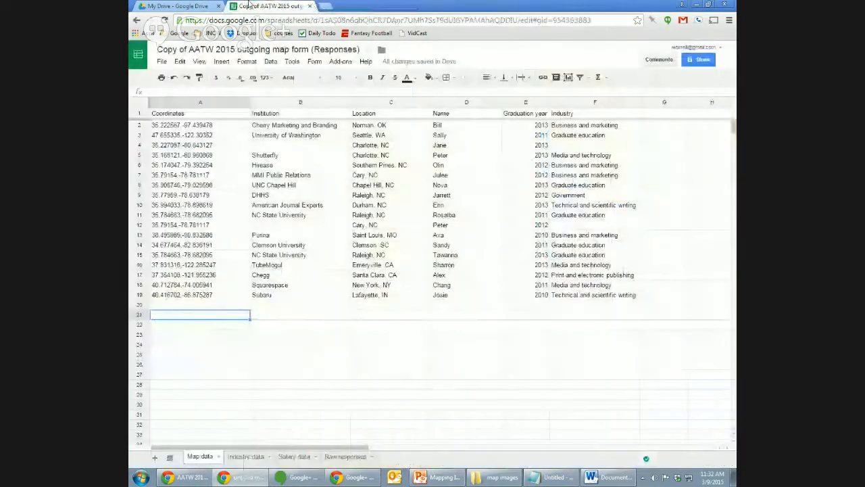
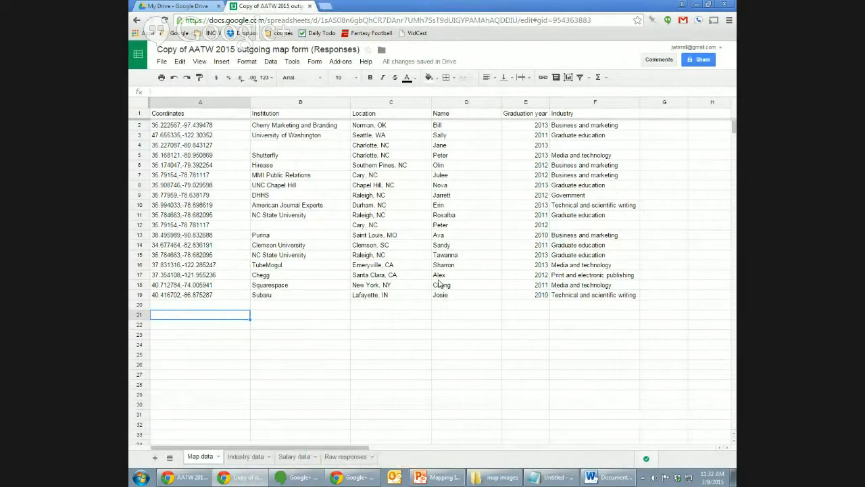
Inspect the Coordinates column, the Institution header and the IF formula behind cell B2 in the responses spreadsheet.
left_click(227, 115)
key("Tab")
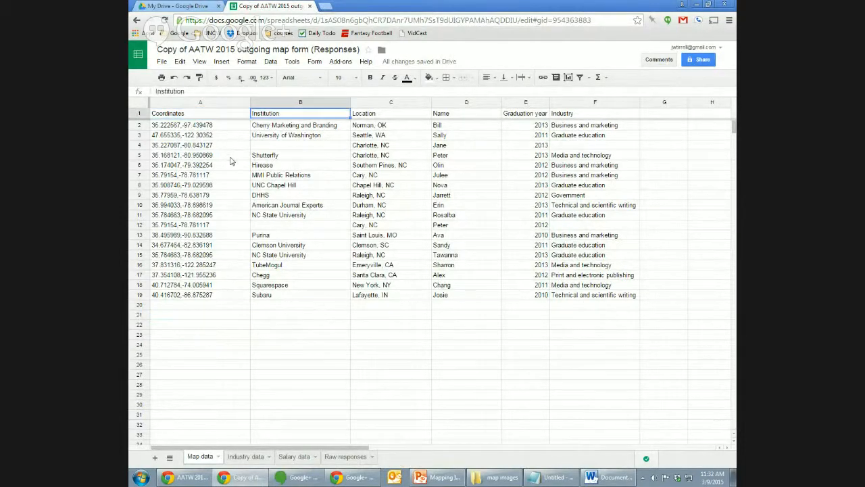
key("Down")
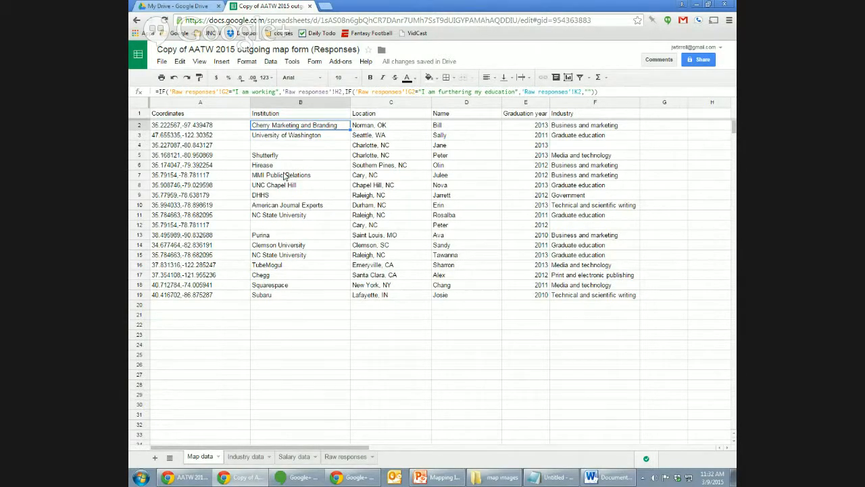
left_click(228, 128)
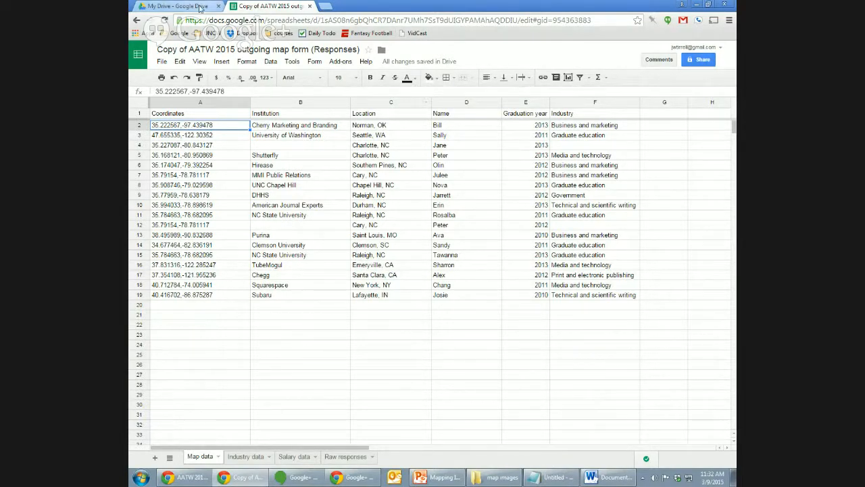
Open the Untitled map from My Drive to show the industry-styled survey pins.
left_click(179, 6)
double_click(277, 449)
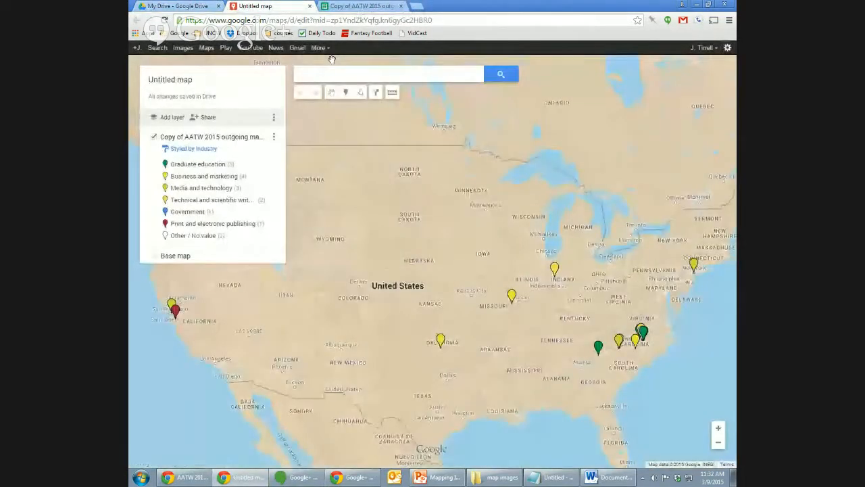
left_click(179, 6)
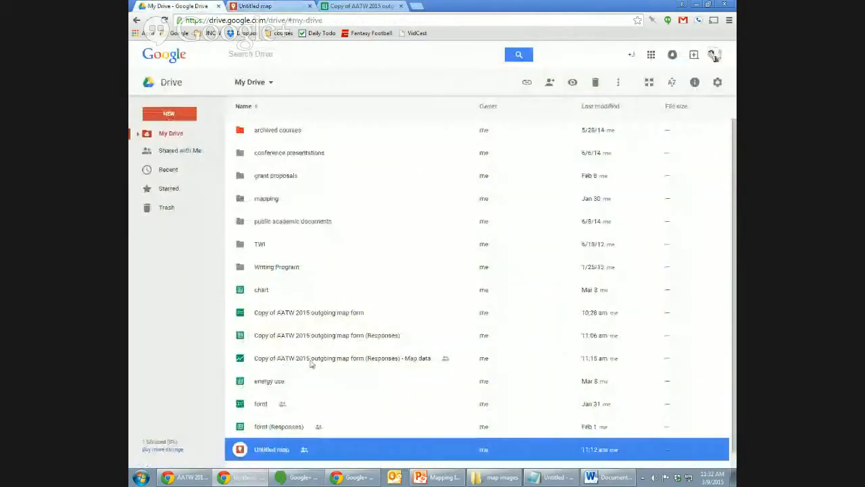
left_click(278, 6)
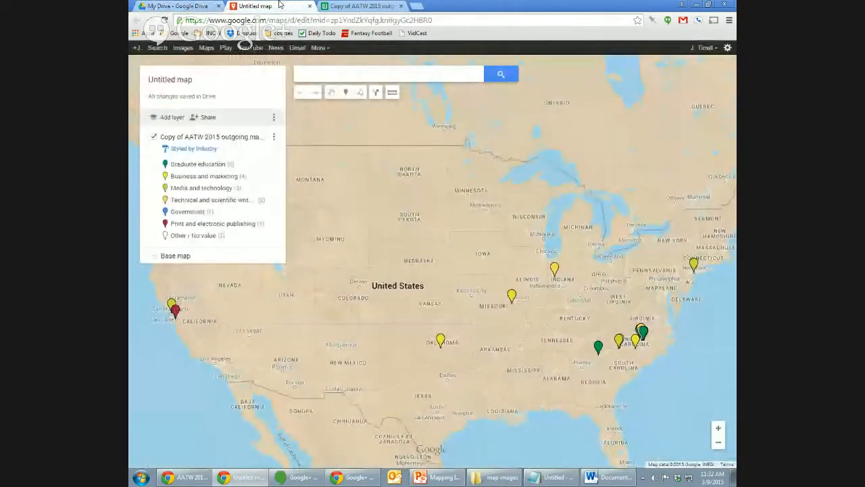
Load the presenter's faculty profile page in a new tab, select its contact details, and dismiss the call popup.
left_click(415, 7)
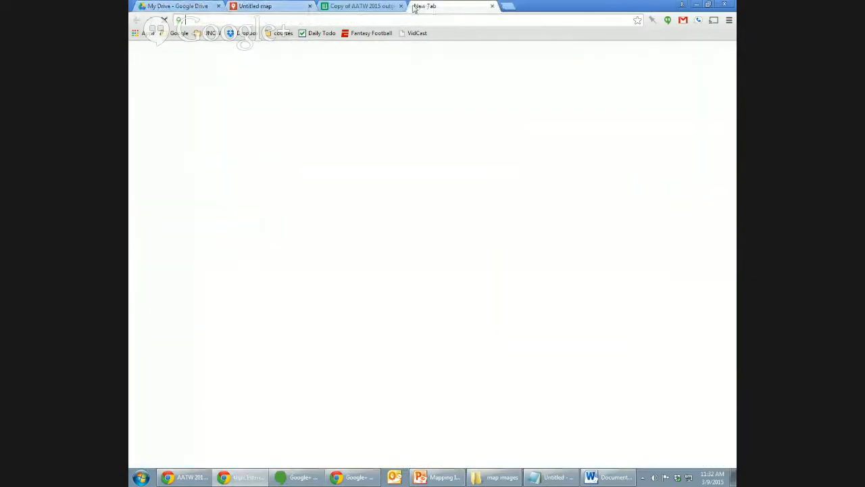
type("jt")
key("Return")
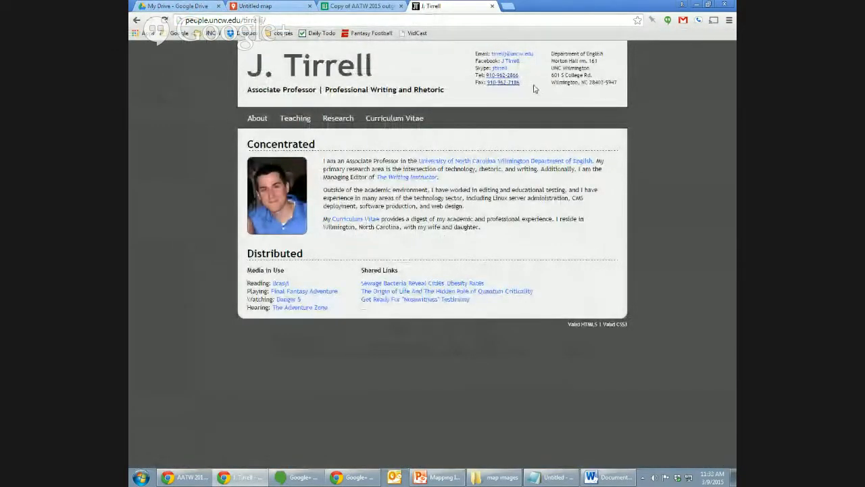
left_click_drag(536, 87, 428, 64)
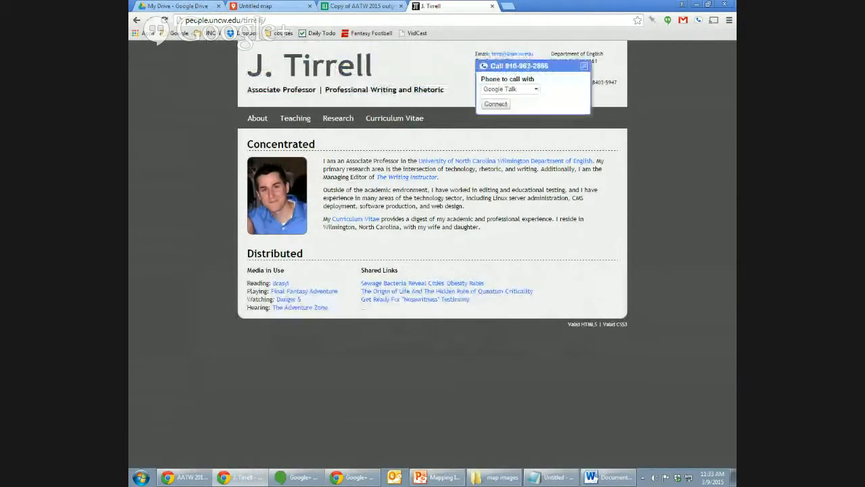
left_click(585, 65)
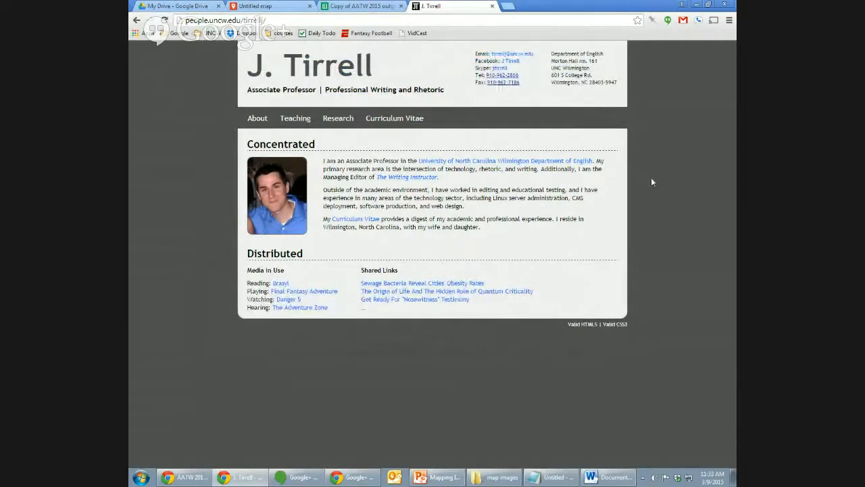